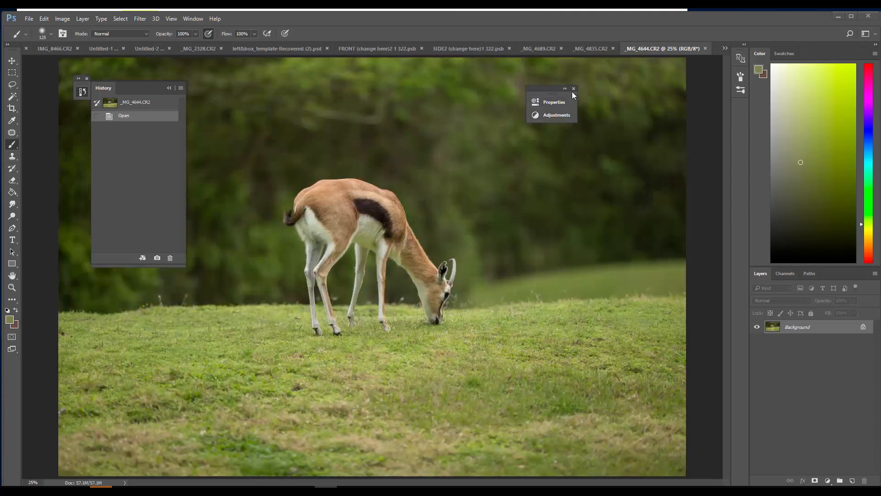
# Close the floating Properties and Adjustments panel group and collapse the History panel to clear the canvas
pyautogui.click(574, 88)
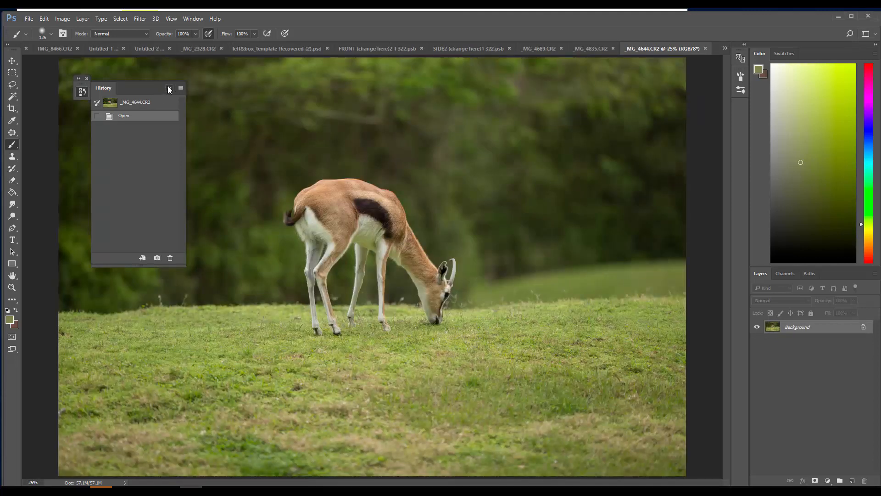
pyautogui.click(168, 87)
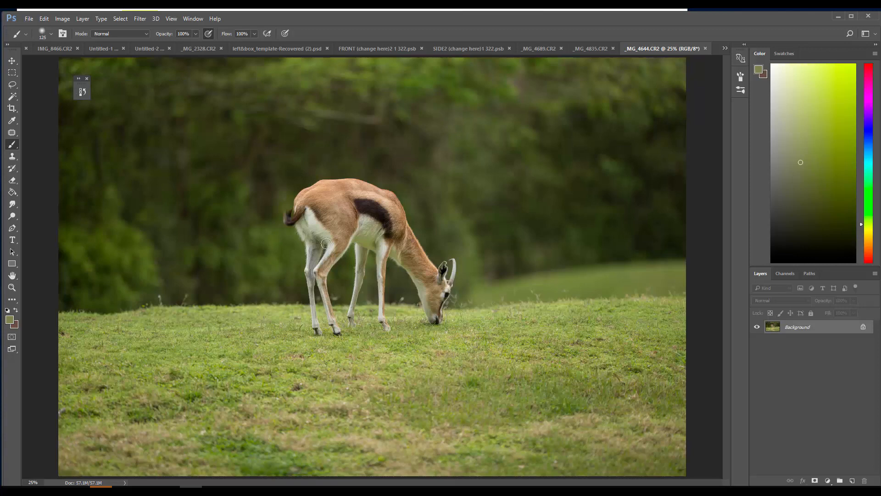
# Extend the canvas upward and to the right of the photo with the Crop tool, leaving transparent space around it
pyautogui.click(12, 287)
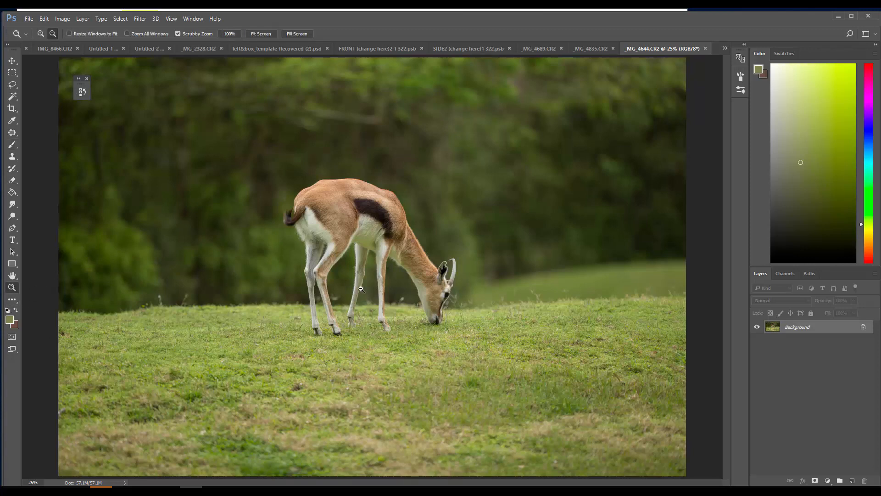
pyautogui.keyDown('alt'); pyautogui.click(328, 283); pyautogui.keyUp('alt')
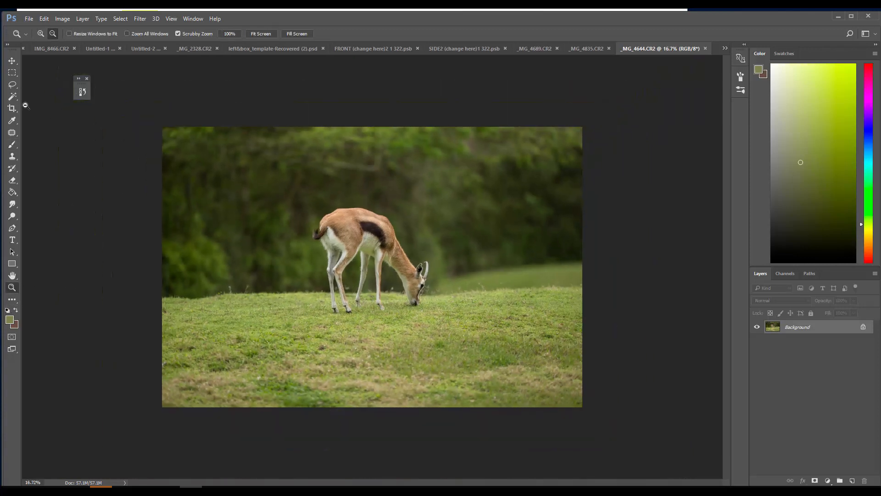
pyautogui.keyDown('alt'); pyautogui.click(351, 239); pyautogui.keyUp('alt')
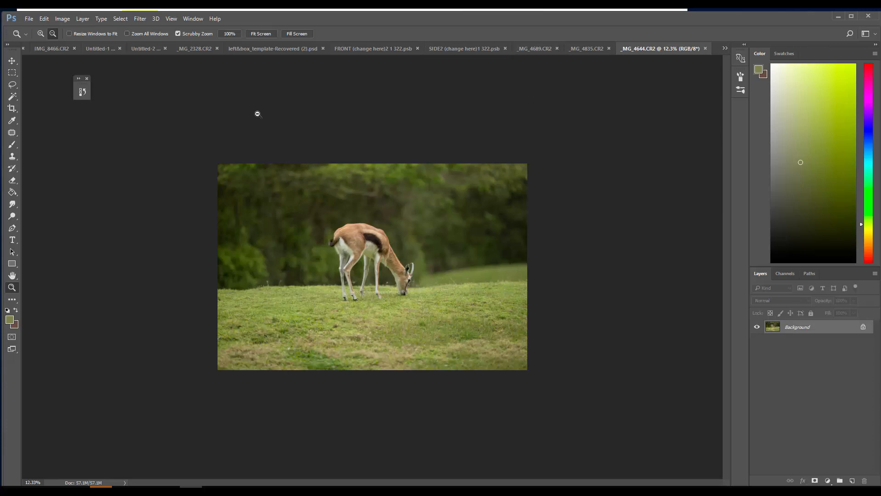
pyautogui.click(12, 108)
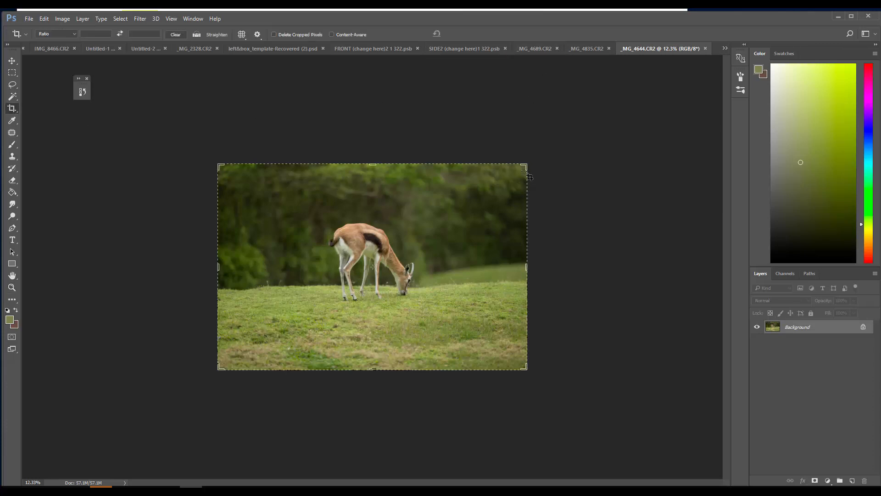
pyautogui.moveTo(528, 164); pyautogui.dragTo(574, 98)
pyautogui.click(467, 34)
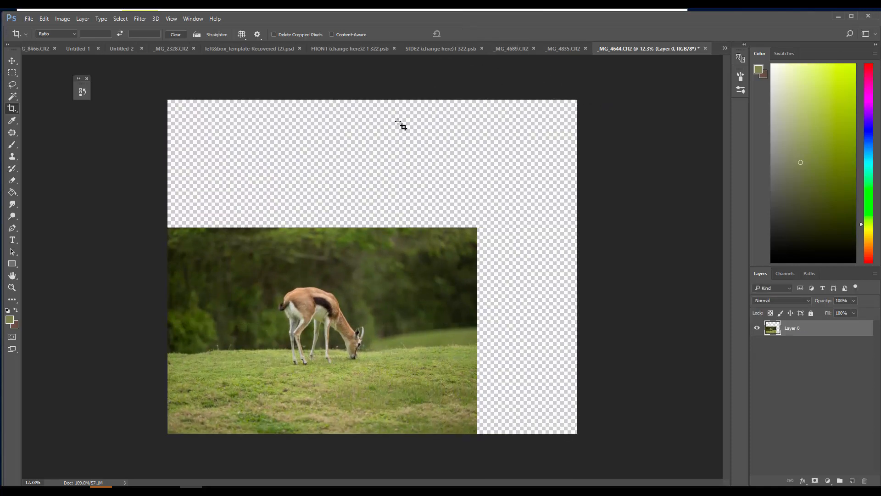
# Select a rectangle around the gazelle and remove the animal with a Content-Aware fill
pyautogui.click(12, 73)
pyautogui.moveTo(279, 282); pyautogui.dragTo(361, 358)
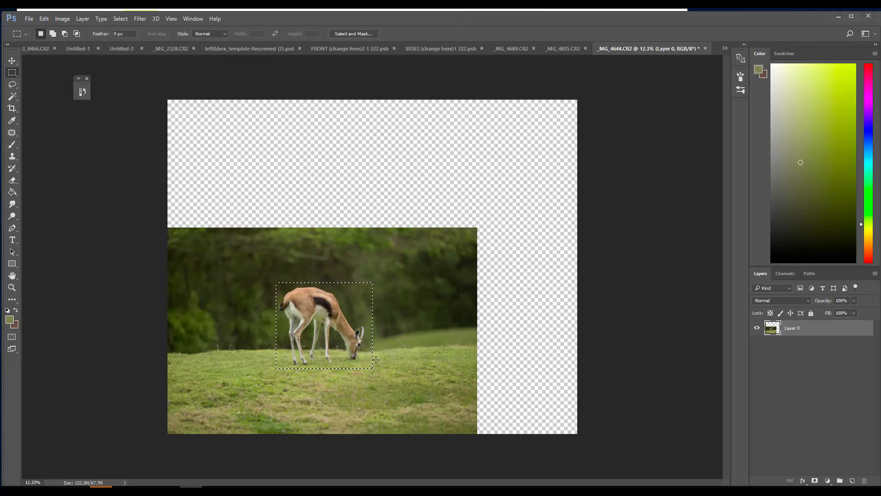
pyautogui.moveTo(277, 284); pyautogui.dragTo(368, 367)
pyautogui.click(45, 19)
pyautogui.click(75, 158)
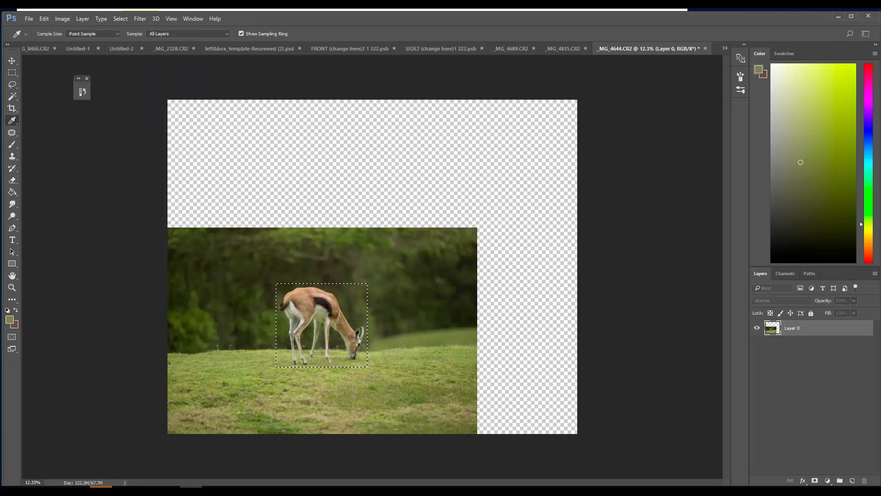
pyautogui.click(28, 19)
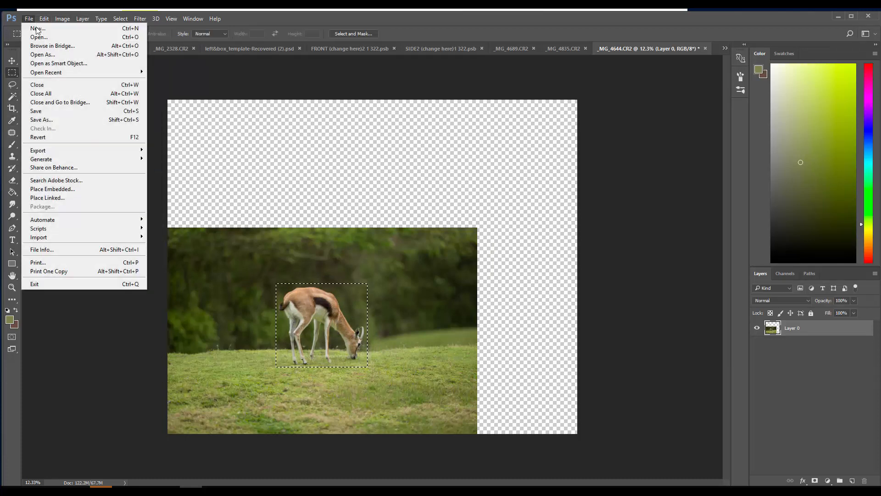
pyautogui.moveTo(45, 19)
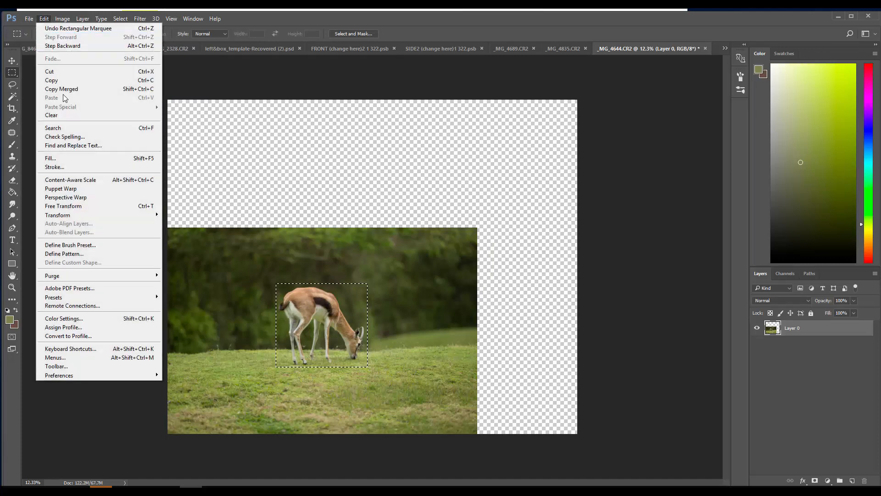
pyautogui.click(69, 159)
pyautogui.click(512, 151)
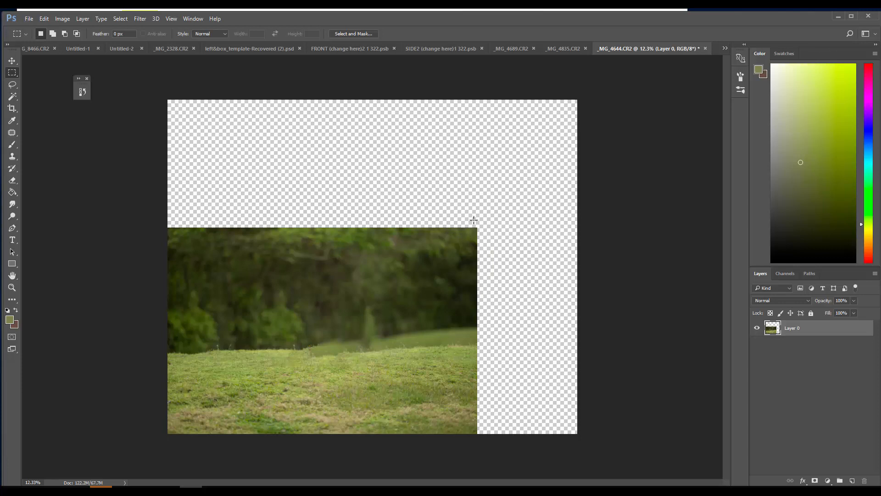
# Fill the transparent strip to the right of the photo using Content-Aware, Normal mode and 100% opacity, overlapping the photo's edge slightly
pyautogui.moveTo(474, 220)
pyautogui.mouseDown()
pyautogui.moveTo(545, 419)
pyautogui.moveTo(582, 445)
pyautogui.mouseUp()
pyautogui.click(43, 19)
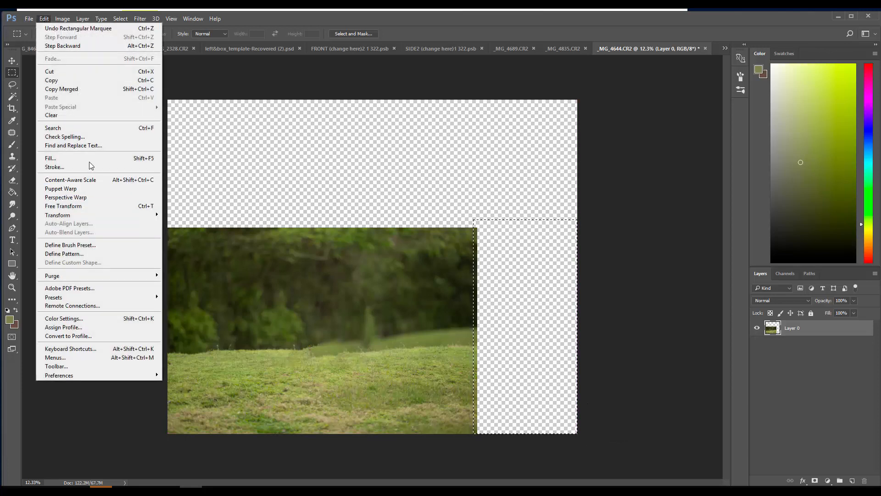
pyautogui.click(89, 158)
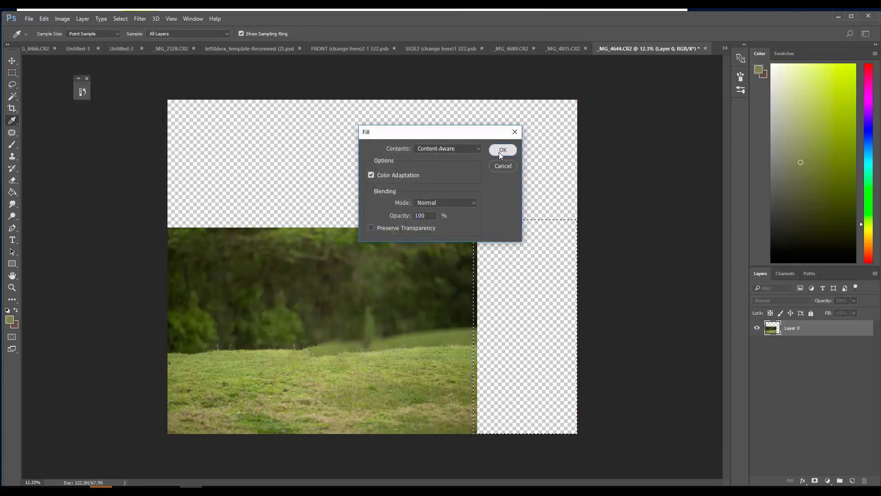
pyautogui.click(502, 150)
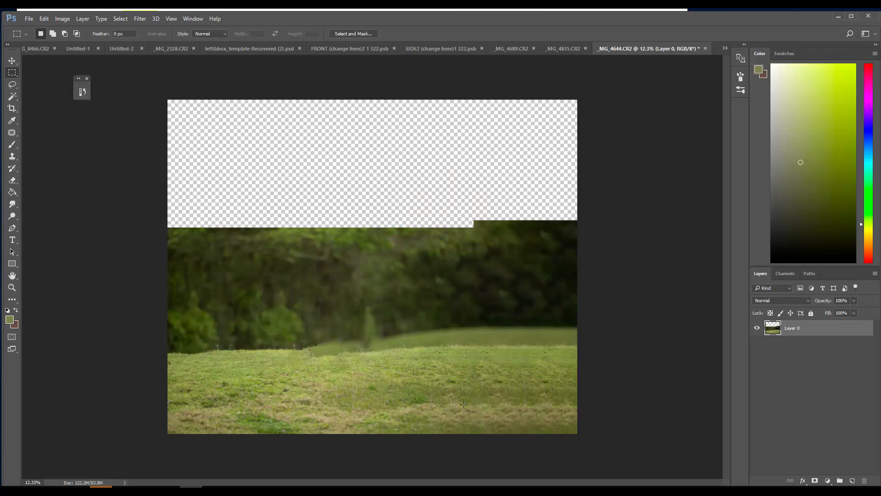
# Blend the repeated grass texture in the lower-right meadow with a Content-Aware fill of a wide rectangle, then deselect
pyautogui.moveTo(456, 365)
pyautogui.mouseDown()
pyautogui.moveTo(461, 378)
pyautogui.moveTo(517, 408)
pyautogui.moveTo(499, 399)
pyautogui.mouseUp()
pyautogui.click(44, 19)
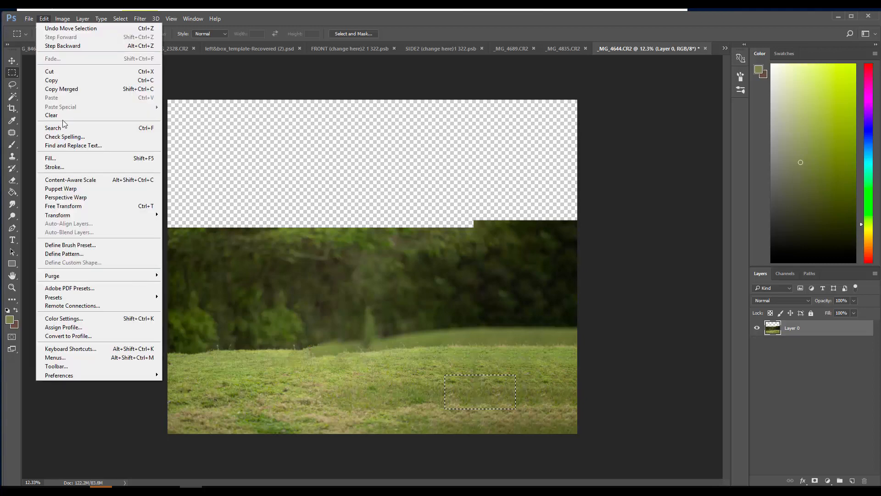
pyautogui.click(76, 158)
pyautogui.press('Return')
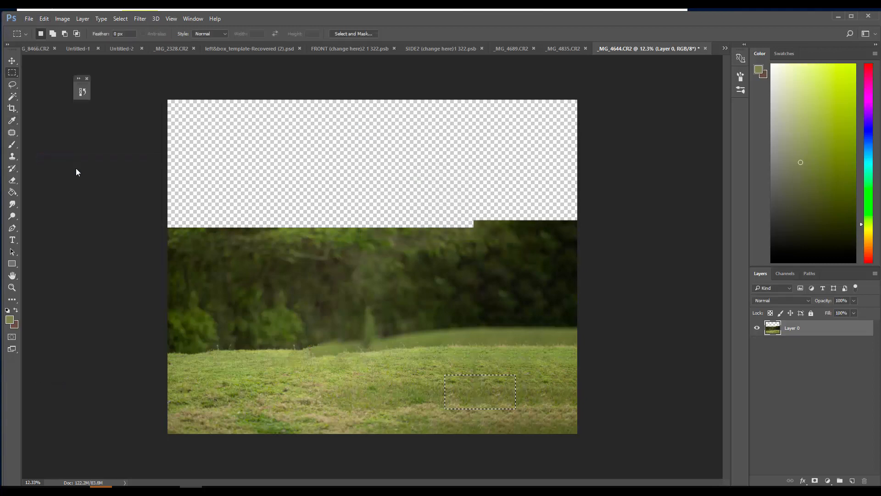
pyautogui.hotkey('ctrl', 'd')
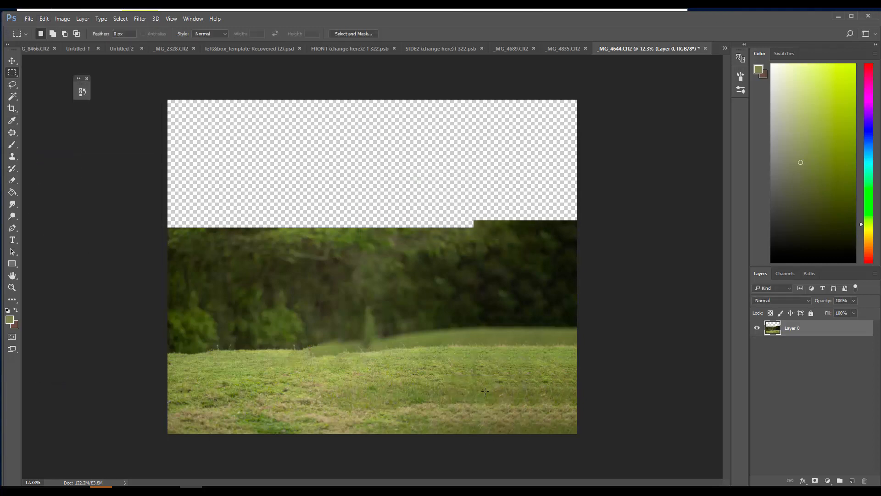
# Apply a Content-Aware fill to a small rectangular blemish in the right part of the grass
pyautogui.moveTo(492, 375); pyautogui.dragTo(510, 395)
pyautogui.click(48, 18)
pyautogui.click(79, 156)
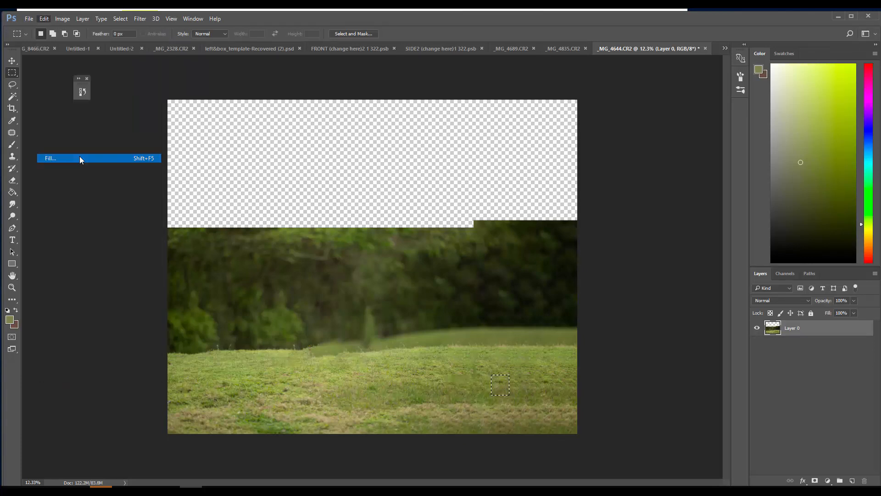
pyautogui.click(502, 151)
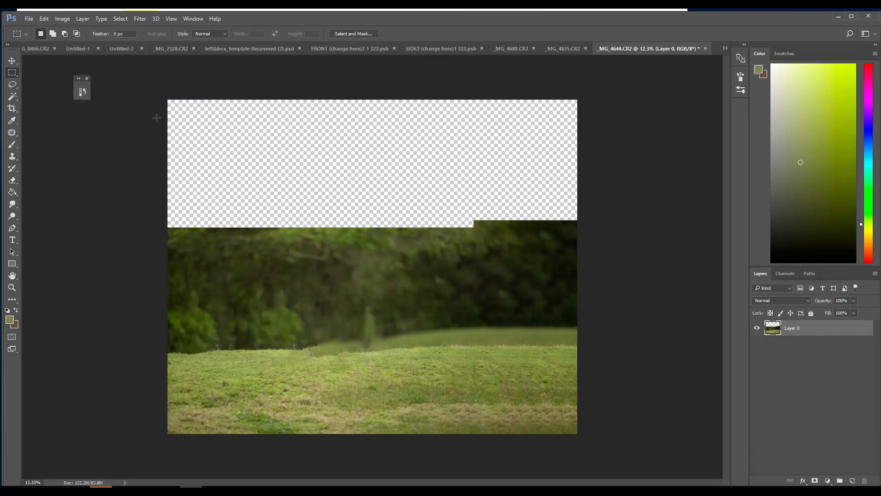
# Select everything above the grass line and stretch the trees slightly upward with Content-Aware Scale
pyautogui.moveTo(167, 100); pyautogui.dragTo(606, 341)
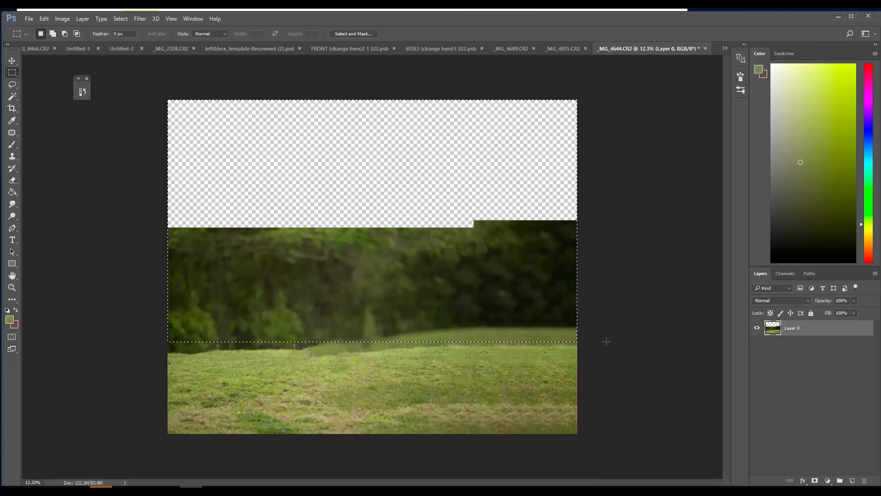
pyautogui.click(45, 19)
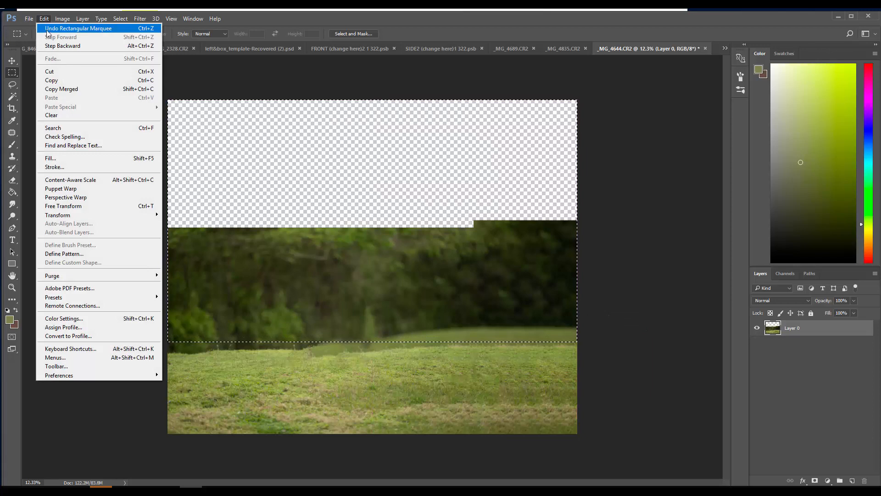
pyautogui.click(99, 181)
pyautogui.moveTo(373, 220); pyautogui.dragTo(415, 194)
pyautogui.click(408, 34)
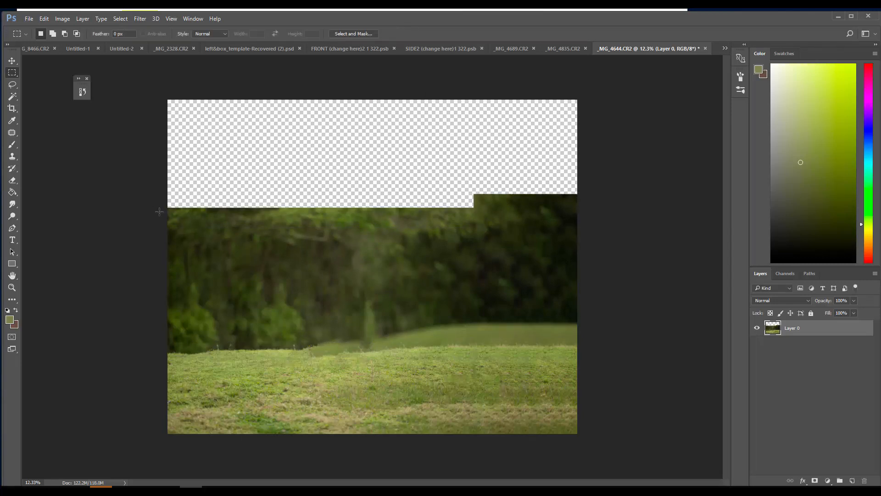
# Patch out the pointed shrub and the lone plant at the tree line with surrounding foliage using the Patch tool
pyautogui.click(12, 132)
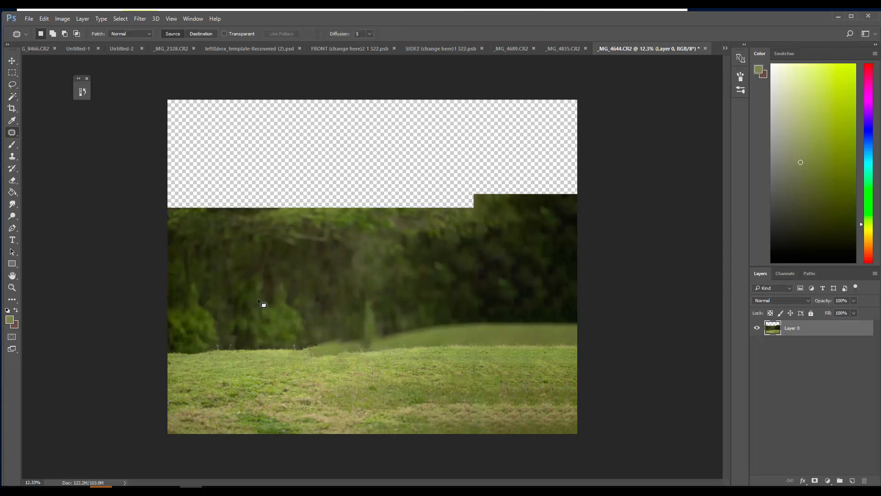
pyautogui.moveTo(248, 277)
pyautogui.mouseDown()
pyautogui.moveTo(253, 321)
pyautogui.moveTo(288, 318)
pyautogui.moveTo(300, 278)
pyautogui.moveTo(272, 262)
pyautogui.moveTo(443, 275)
pyautogui.moveTo(487, 260)
pyautogui.moveTo(349, 334)
pyautogui.moveTo(357, 349)
pyautogui.moveTo(397, 343)
pyautogui.moveTo(384, 298)
pyautogui.mouseUp()
pyautogui.hotkey('ctrl', 'd')
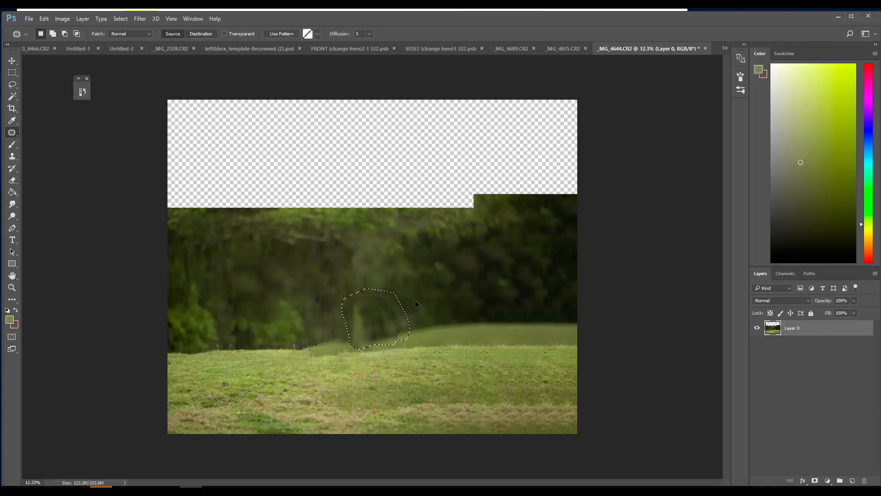
pyautogui.moveTo(419, 256); pyautogui.dragTo(418, 256)
pyautogui.hotkey('ctrl', 'd')
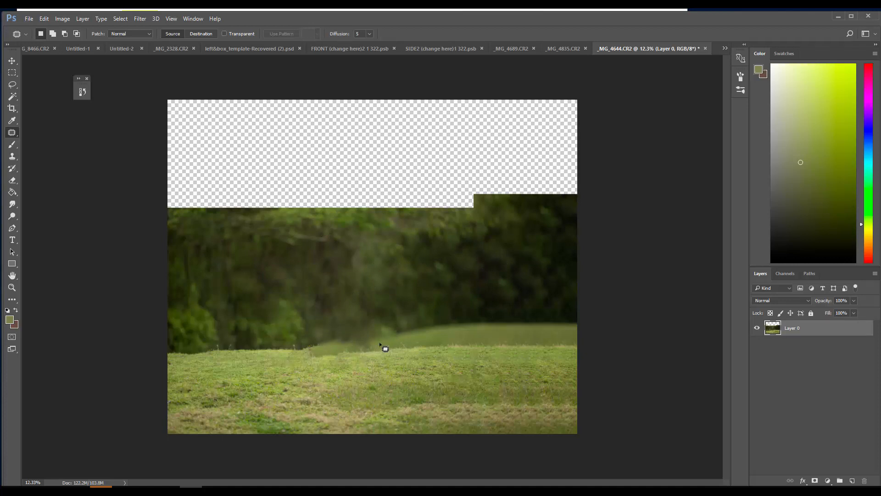
# Fill the left half of the transparent area above the trees using Content-Aware, Normal mode and 100% opacity, then deselect
pyautogui.click(12, 72)
pyautogui.moveTo(163, 97); pyautogui.dragTo(368, 213)
pyautogui.click(31, 19)
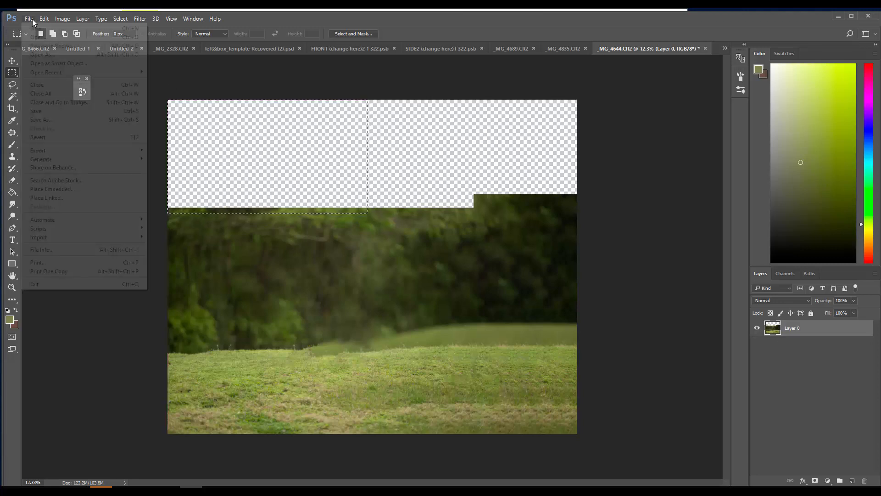
pyautogui.moveTo(44, 19)
pyautogui.click(74, 155)
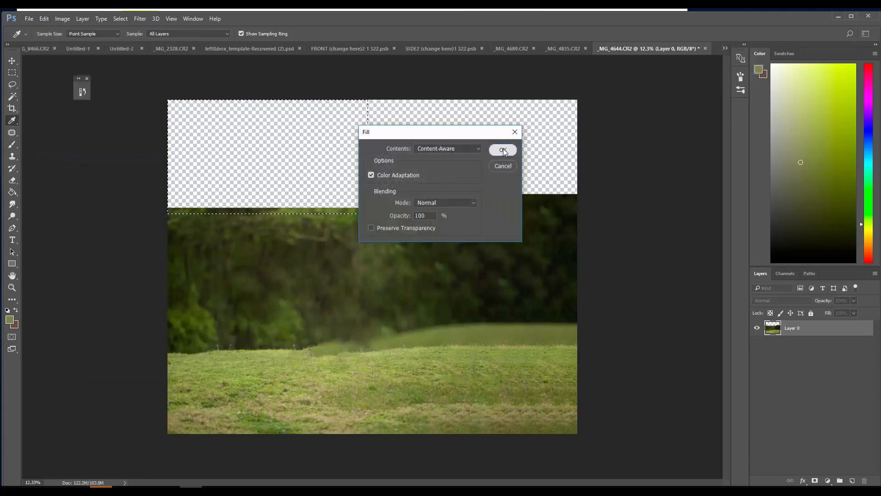
pyautogui.click(503, 150)
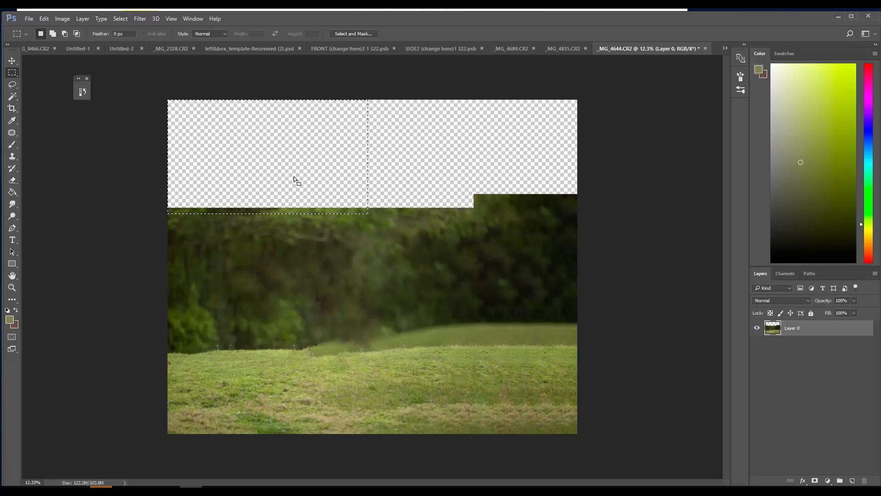
pyautogui.hotkey('ctrl', 'd')
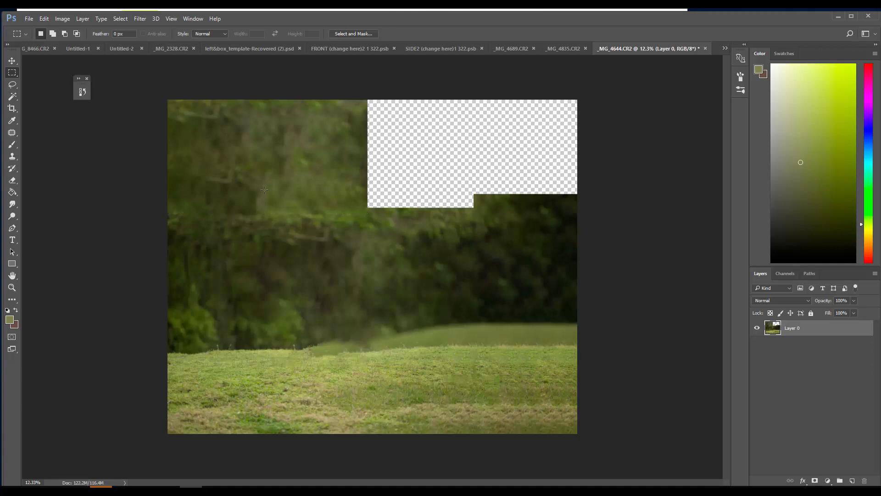
# Fill the remaining transparent upper-right area with Content-Aware, overlapping the neighbouring foliage, and clear the selection
pyautogui.moveTo(364, 97); pyautogui.dragTo(583, 210)
pyautogui.click(53, 19)
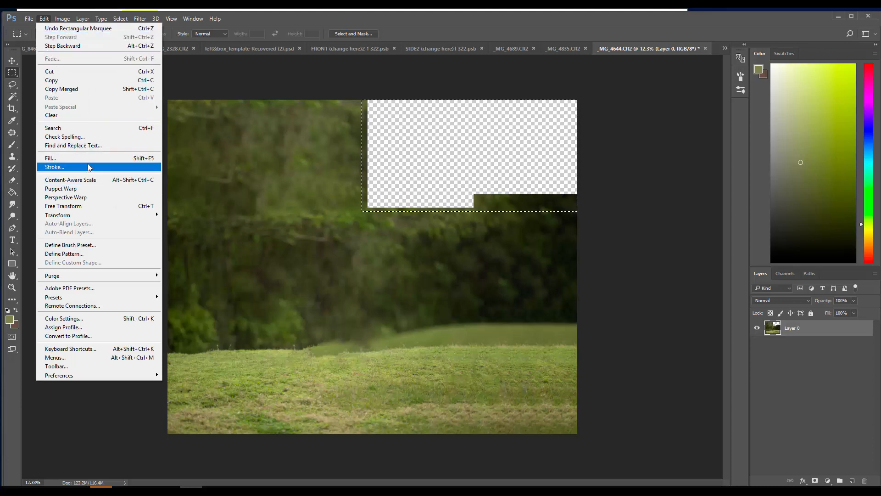
pyautogui.click(93, 158)
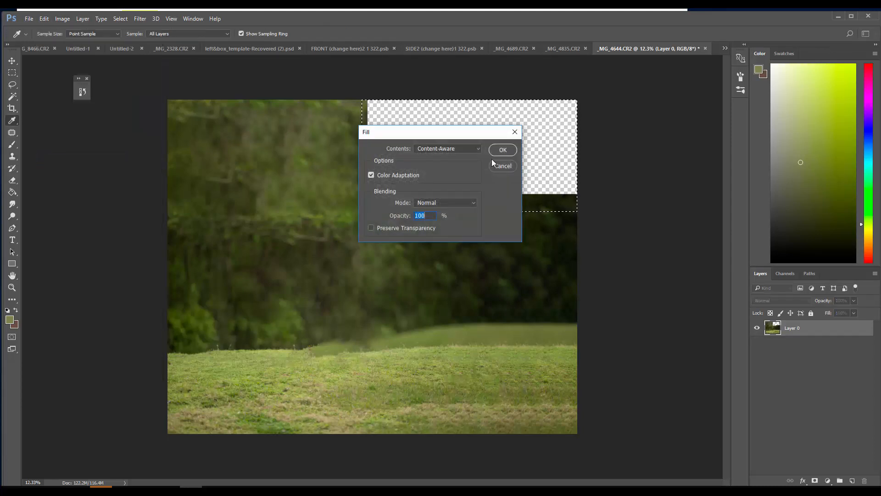
pyautogui.click(495, 150)
pyautogui.press('m')
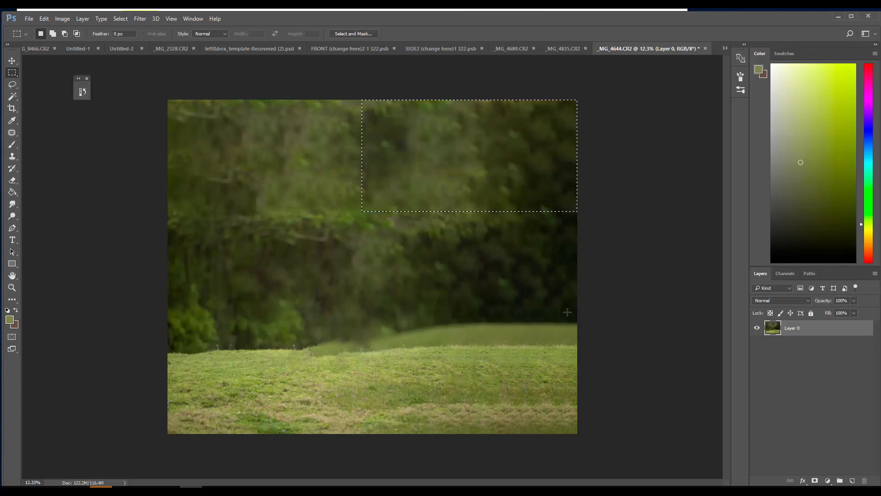
pyautogui.moveTo(140, 223); pyautogui.dragTo(218, 227)
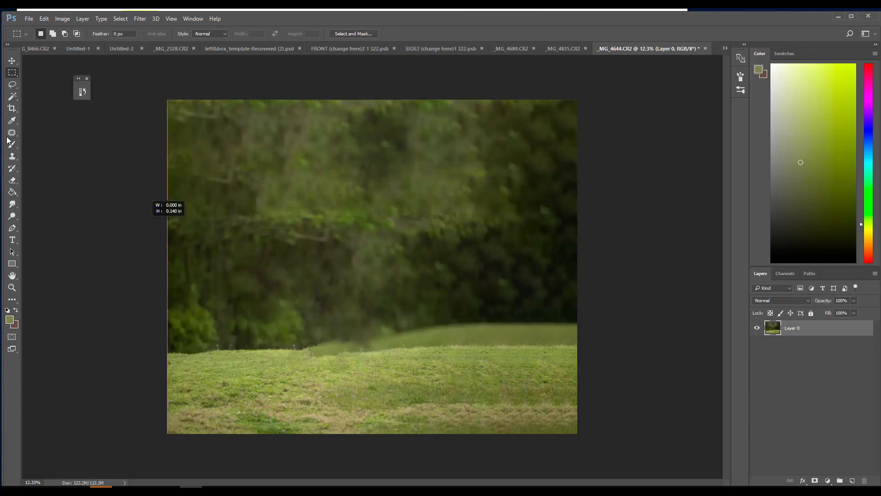
pyautogui.moveTo(146, 222); pyautogui.dragTo(145, 221)
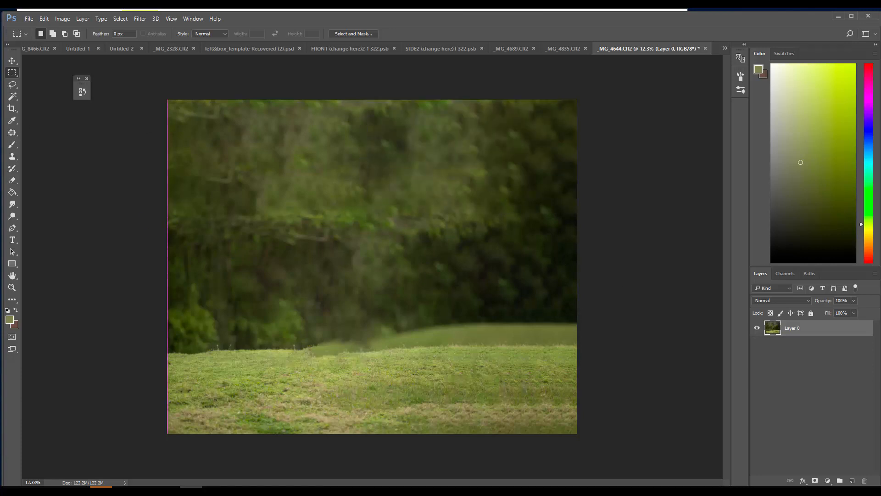
# Patch the horizontal seam of bright leaves across the trees with foliage from above using the Patch tool
pyautogui.moveTo(300, 210)
pyautogui.mouseDown()
pyautogui.moveTo(253, 212)
pyautogui.moveTo(318, 258)
pyautogui.moveTo(407, 206)
pyautogui.moveTo(368, 197)
pyautogui.mouseUp()
pyautogui.hotkey('ctrl', 'd')
pyautogui.click(12, 133)
pyautogui.moveTo(375, 215)
pyautogui.mouseDown()
pyautogui.moveTo(461, 161)
pyautogui.moveTo(276, 130)
pyautogui.mouseUp()
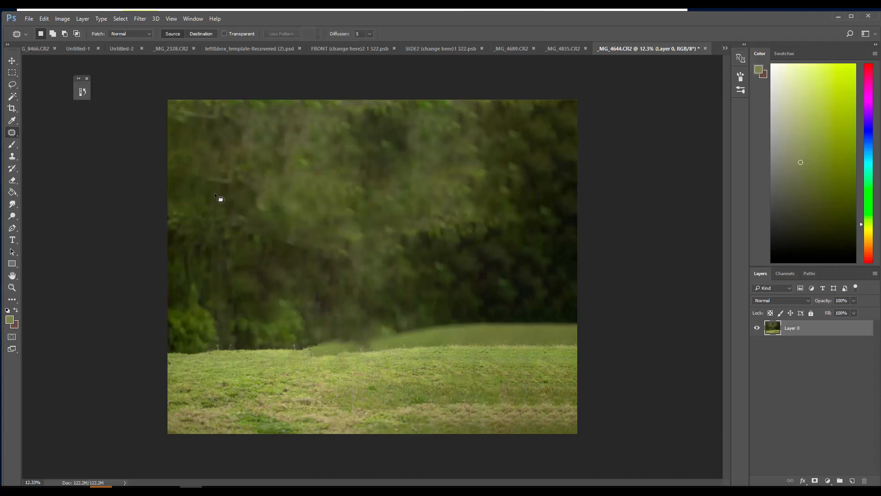
# Patch the streaky foliage on the left of the trees and the shrub below it with darker foliage from the right using the Patch tool
pyautogui.moveTo(199, 192)
pyautogui.mouseDown()
pyautogui.moveTo(161, 232)
pyautogui.moveTo(286, 225)
pyautogui.mouseUp()
pyautogui.moveTo(249, 216)
pyautogui.mouseDown()
pyautogui.moveTo(442, 176)
pyautogui.moveTo(489, 179)
pyautogui.mouseUp()
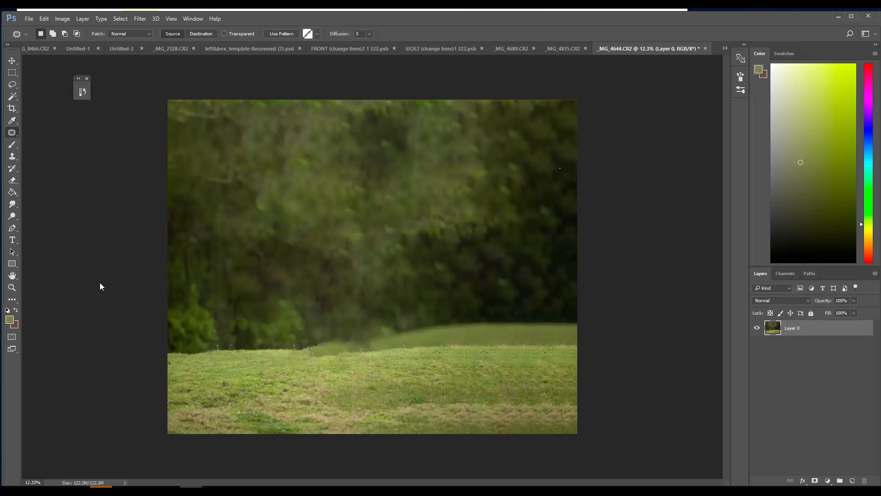
pyautogui.click(59, 284)
pyautogui.moveTo(230, 308); pyautogui.dragTo(226, 310)
pyautogui.moveTo(283, 290); pyautogui.dragTo(231, 306)
pyautogui.moveTo(271, 314); pyautogui.dragTo(490, 258)
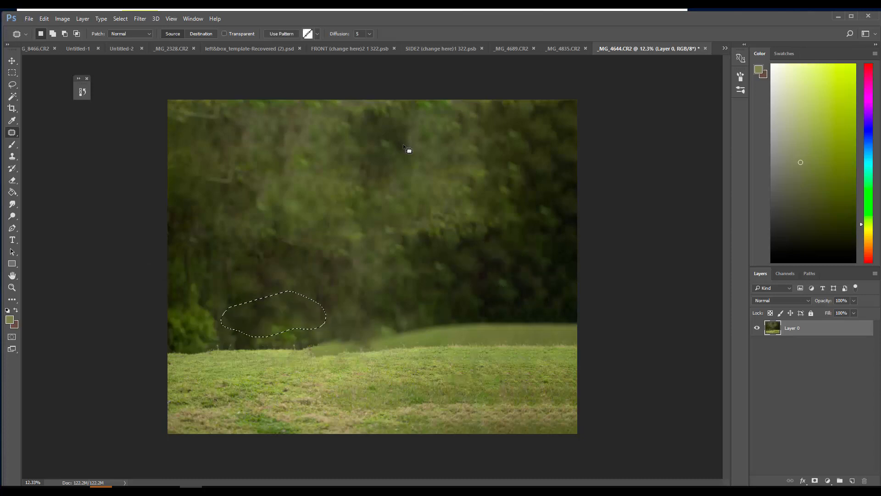
pyautogui.click(269, 213)
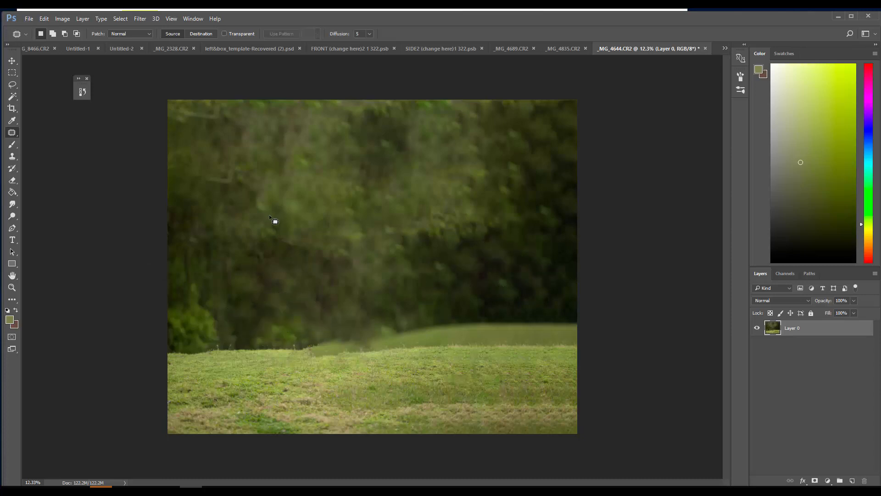
# Select the full width of the trees down to just above the grass edge with a rectangular selection and feather it by 55 pixels
pyautogui.click(12, 72)
pyautogui.moveTo(168, 100); pyautogui.dragTo(640, 334)
pyautogui.moveTo(655, 336); pyautogui.dragTo(655, 336)
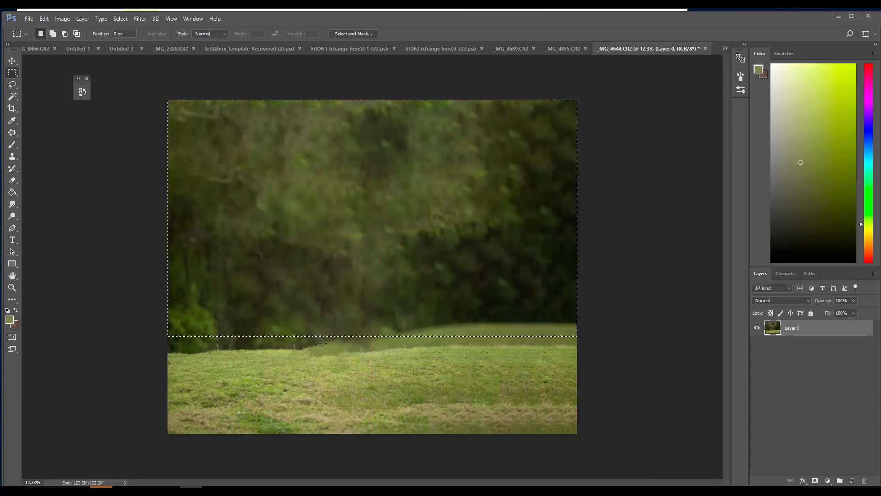
pyautogui.click(121, 18)
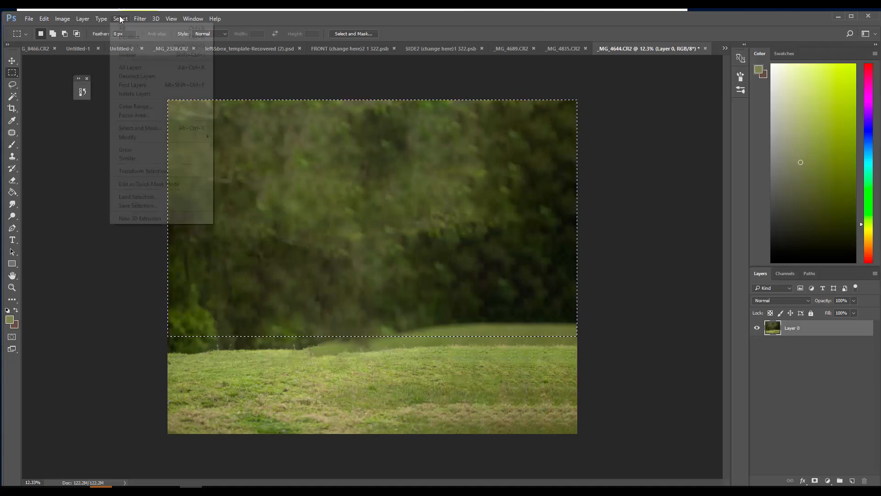
pyautogui.moveTo(142, 142)
pyautogui.click(77, 171)
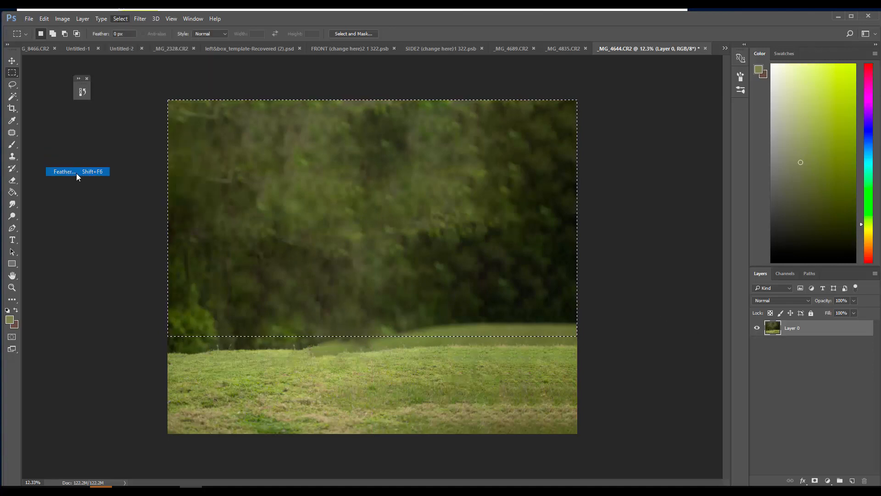
pyautogui.press('Return')
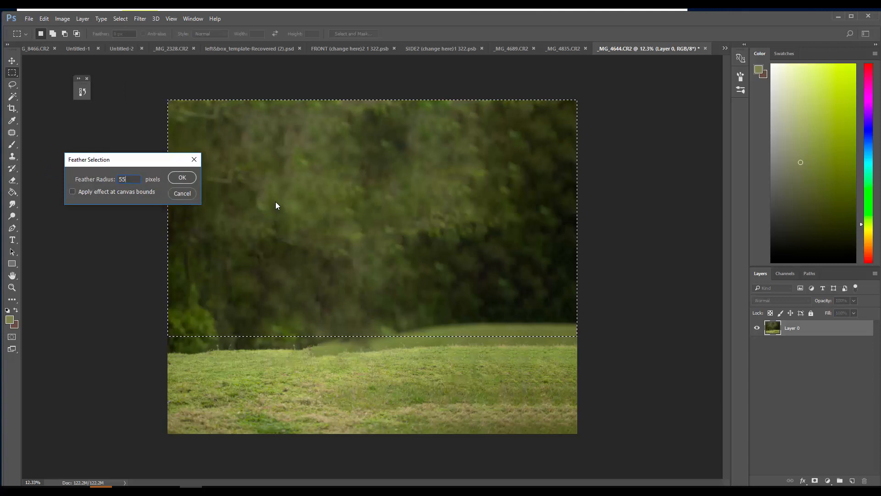
# Copy the feathered tree selection to a new layer and check its soft lower edge by briefly hiding Layer 0
pyautogui.click(83, 19)
pyautogui.moveTo(90, 28)
pyautogui.click(212, 94)
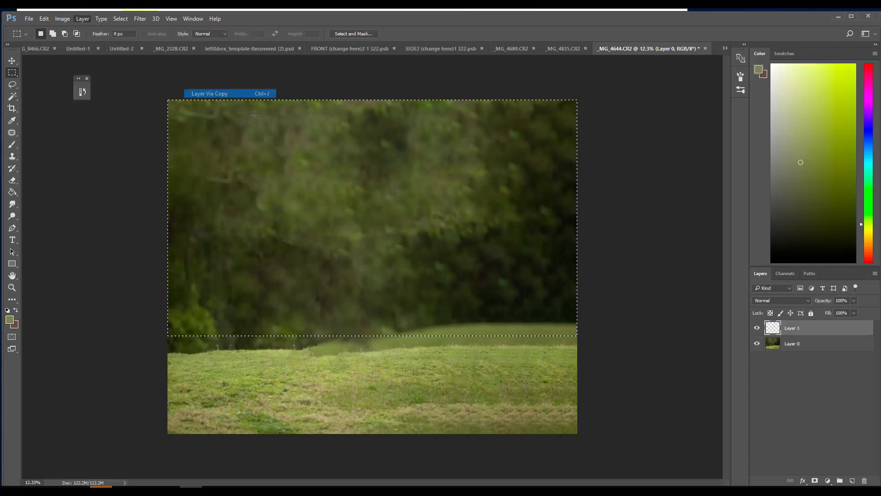
pyautogui.click(757, 343)
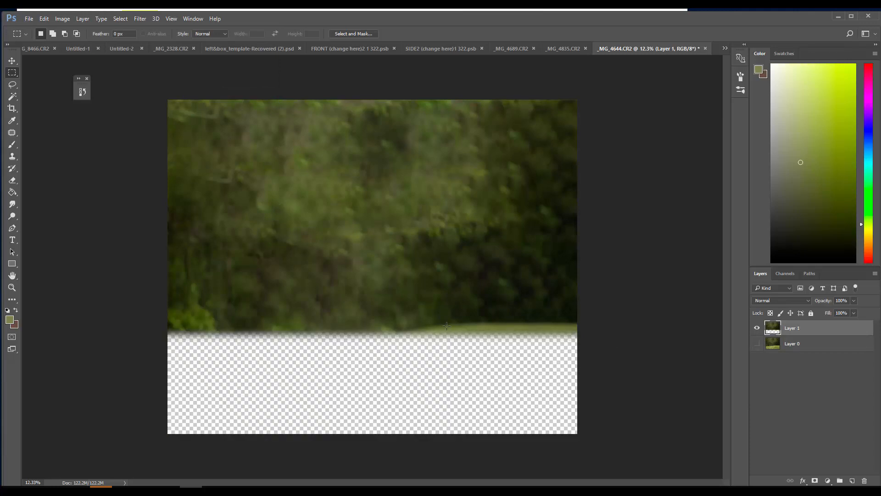
pyautogui.click(757, 344)
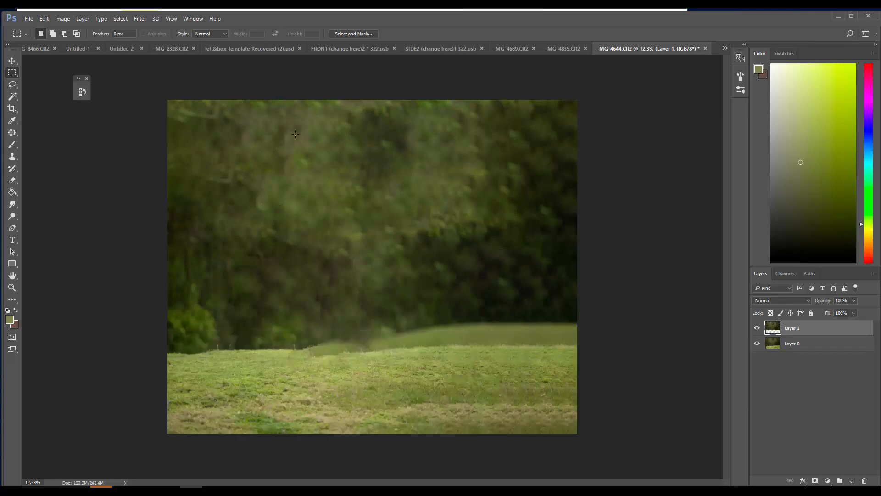
# Apply a Box Blur to the copied tree layer, raising the radius until the foliage looks softly out of focus
pyautogui.click(143, 19)
pyautogui.moveTo(165, 119)
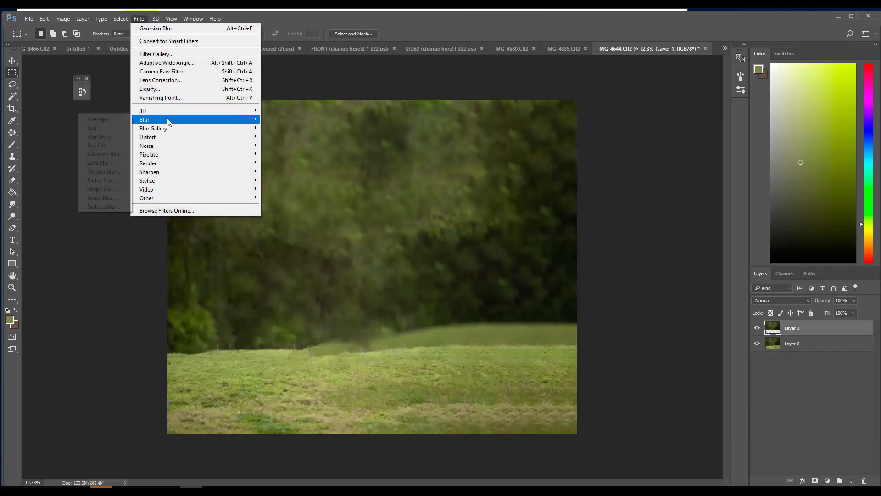
pyautogui.click(110, 149)
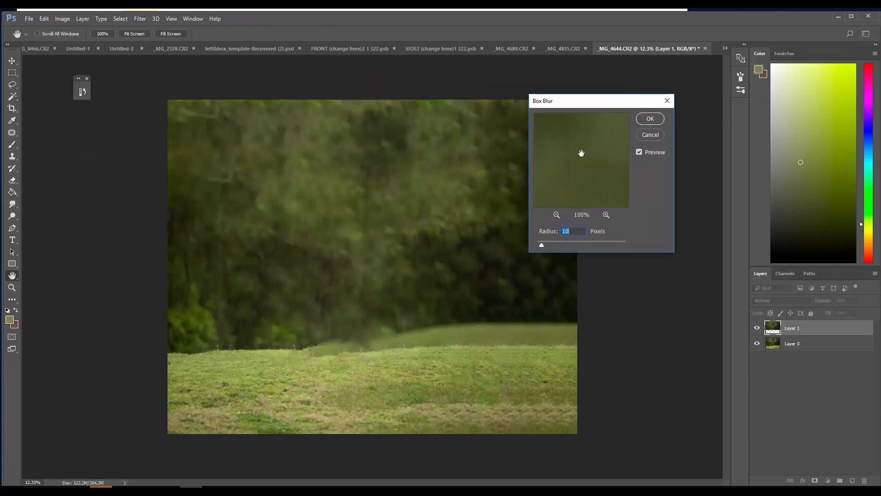
pyautogui.moveTo(569, 240); pyautogui.dragTo(567, 243)
pyautogui.click(649, 119)
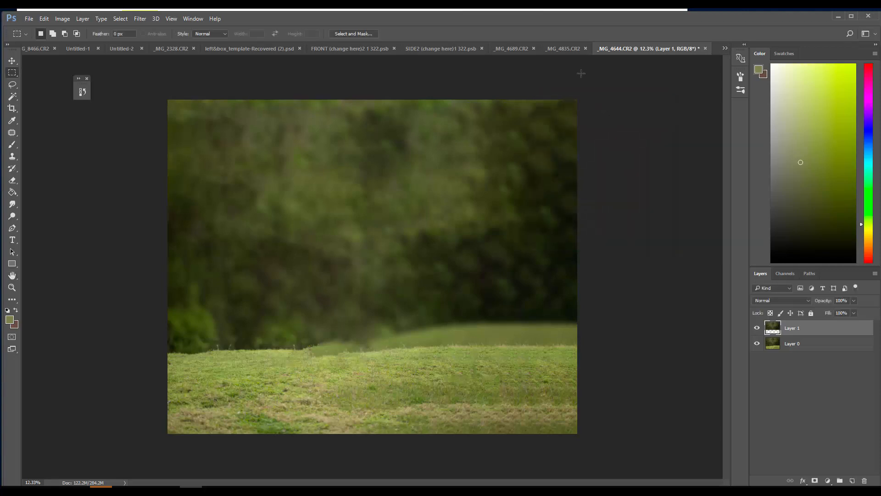
# Switch to the giraffe photo _MG_4689.CR2, float the bird photo _MG_4835.CR2 in its own window and minimize it
pyautogui.click(521, 46)
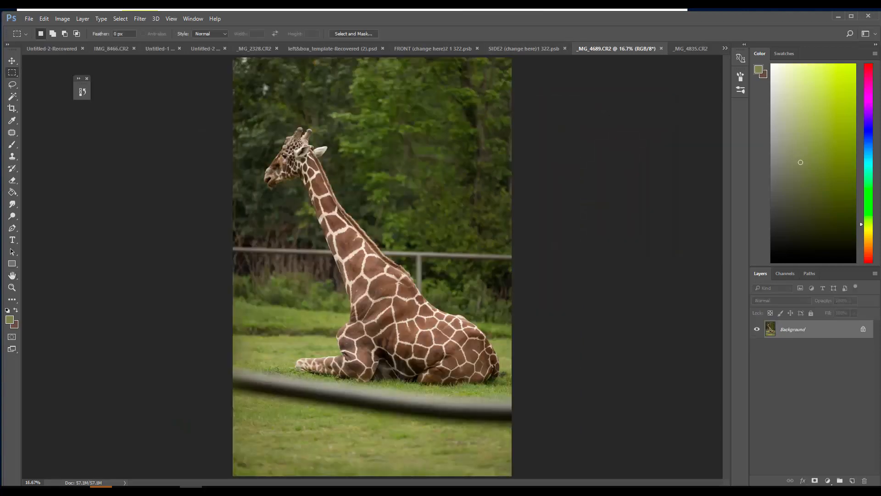
pyautogui.click(12, 60)
pyautogui.moveTo(354, 226); pyautogui.dragTo(576, 136)
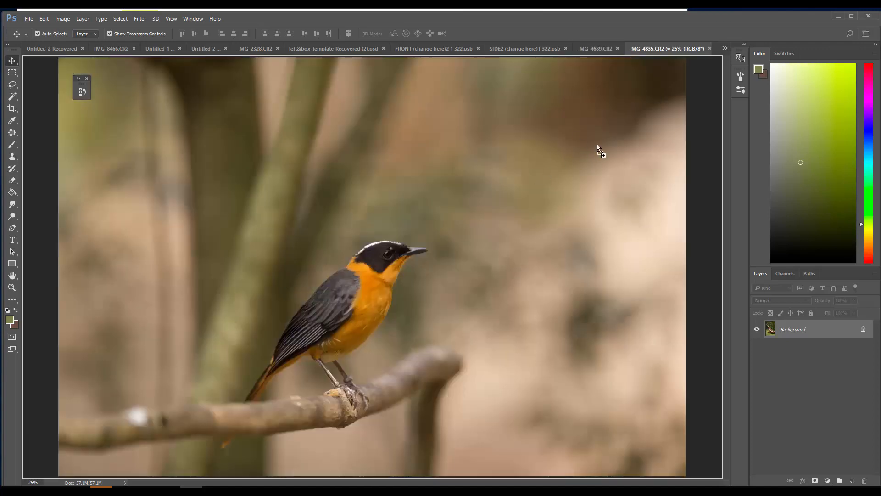
pyautogui.moveTo(665, 73); pyautogui.dragTo(271, 88)
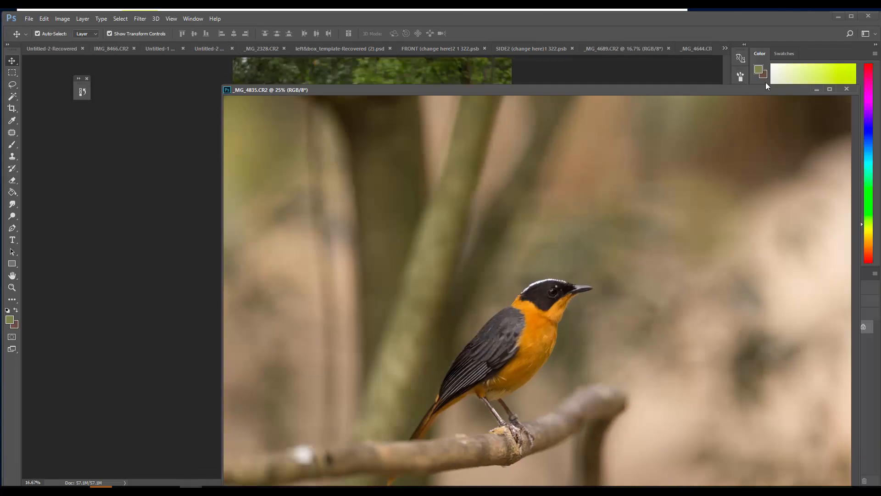
pyautogui.click(817, 90)
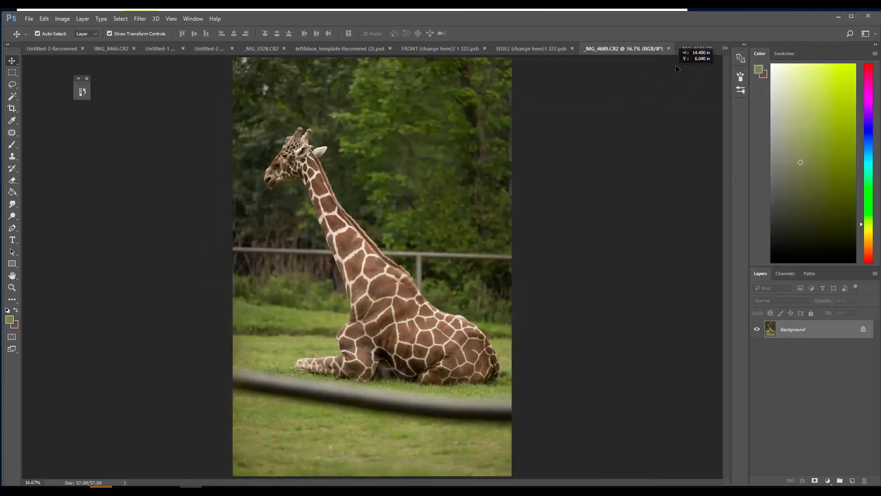
# Copy the giraffe photo into _MG_4644.CR2 as a new layer, placing it slightly right of the canvas centre
pyautogui.moveTo(505, 156); pyautogui.dragTo(330, 181)
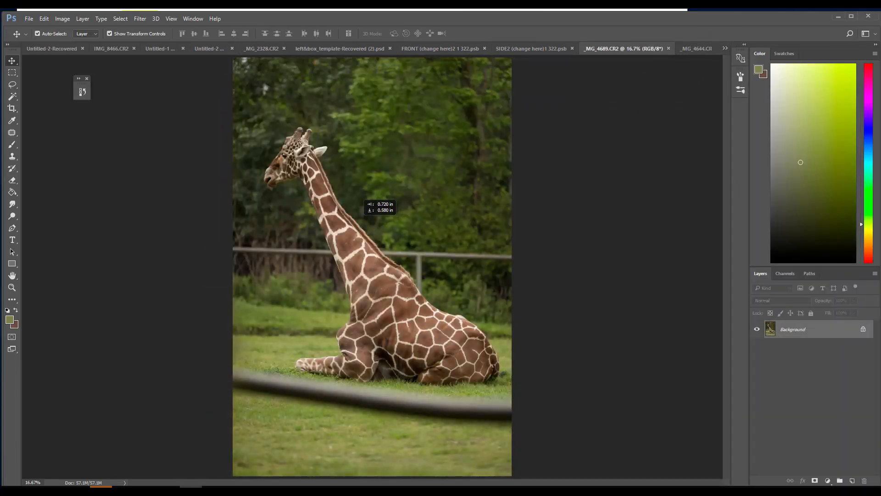
pyautogui.moveTo(356, 218); pyautogui.dragTo(580, 82)
pyautogui.click(703, 48)
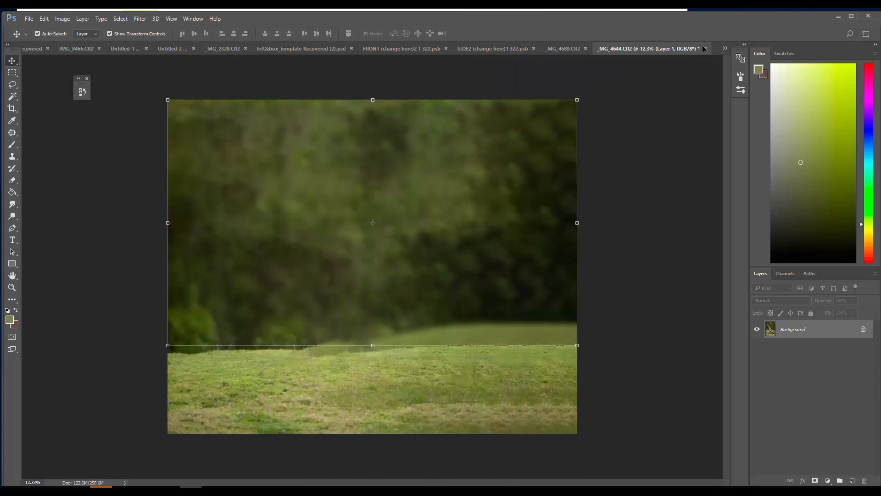
pyautogui.moveTo(678, 54); pyautogui.dragTo(414, 165)
pyautogui.moveTo(618, 56); pyautogui.dragTo(394, 277)
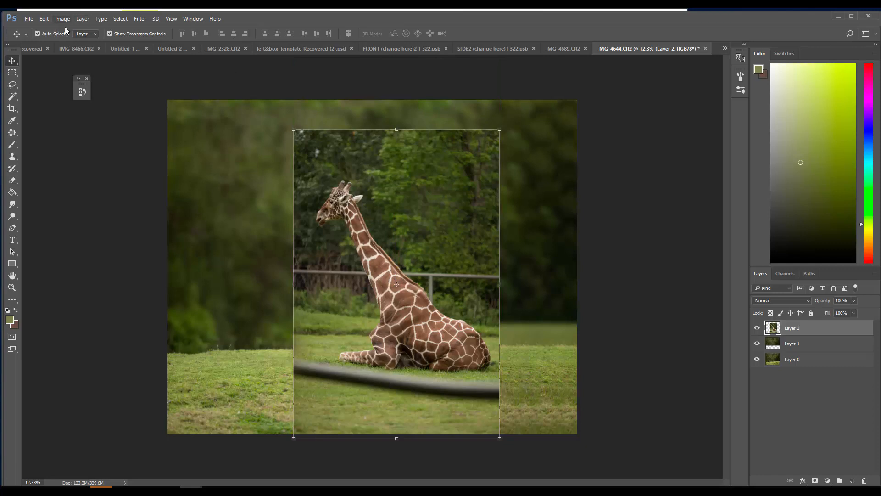
# Scale the giraffe layer proportionally to about 130% and position it over the right half of the meadow, then apply the transform
pyautogui.click(44, 18)
pyautogui.moveTo(85, 214)
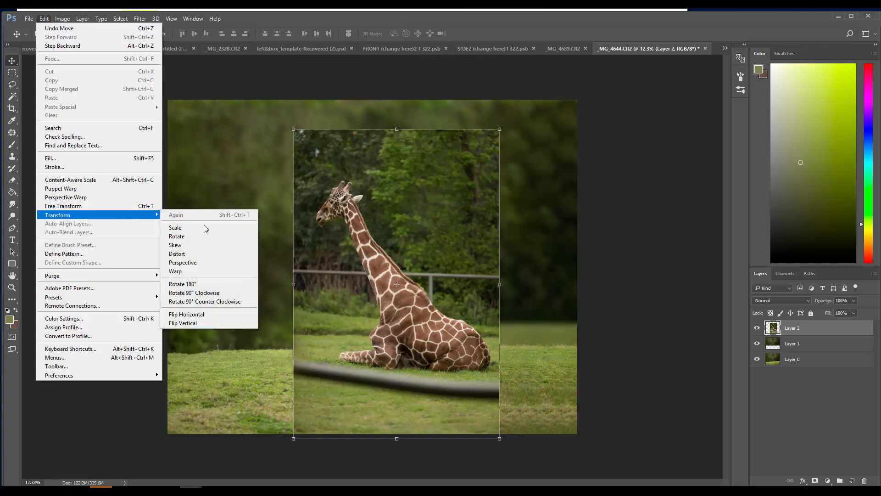
pyautogui.click(199, 227)
pyautogui.moveTo(470, 151); pyautogui.dragTo(457, 187)
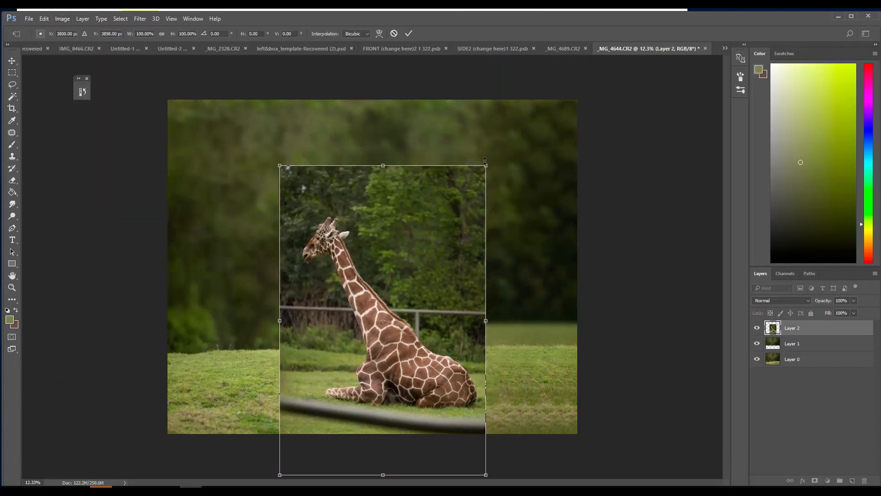
pyautogui.moveTo(485, 160); pyautogui.dragTo(560, 89)
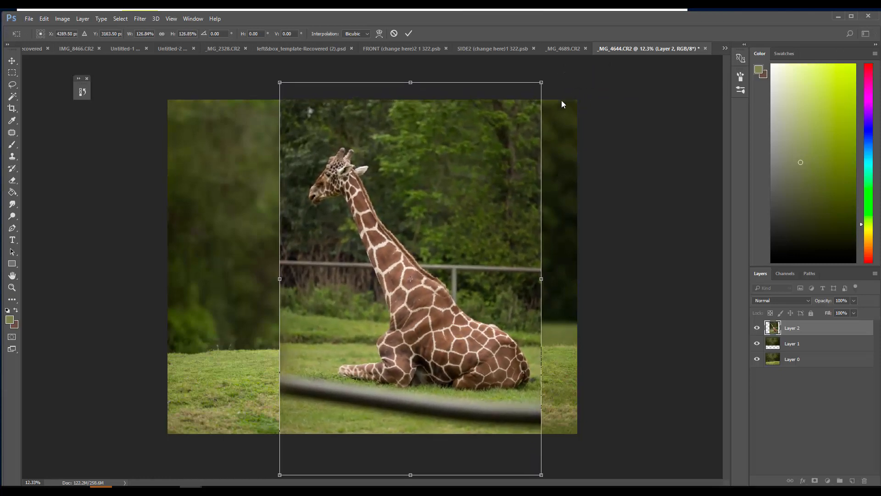
pyautogui.moveTo(327, 348); pyautogui.dragTo(344, 339)
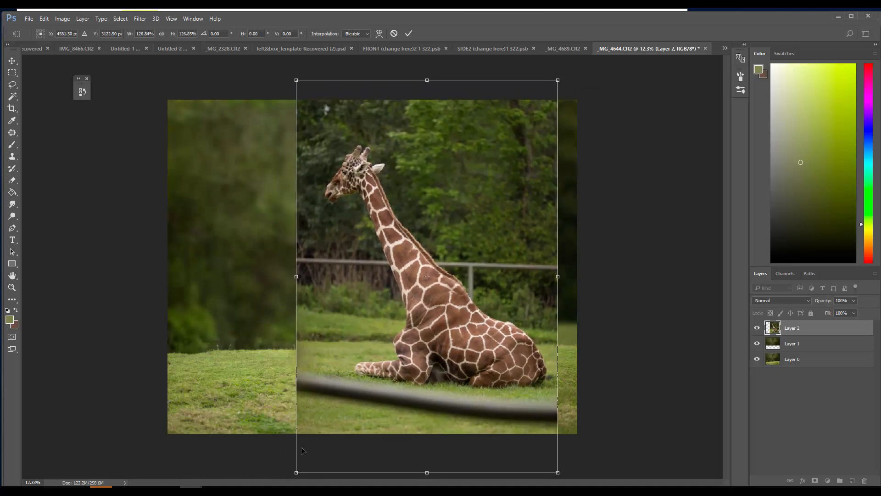
pyautogui.moveTo(294, 78); pyautogui.dragTo(289, 69)
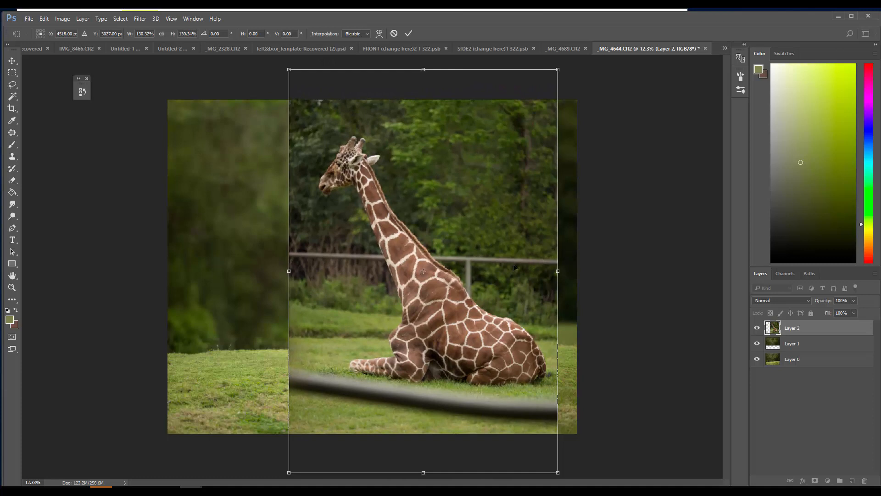
pyautogui.moveTo(308, 261)
pyautogui.mouseDown()
pyautogui.moveTo(310, 270)
pyautogui.moveTo(306, 257)
pyautogui.mouseUp()
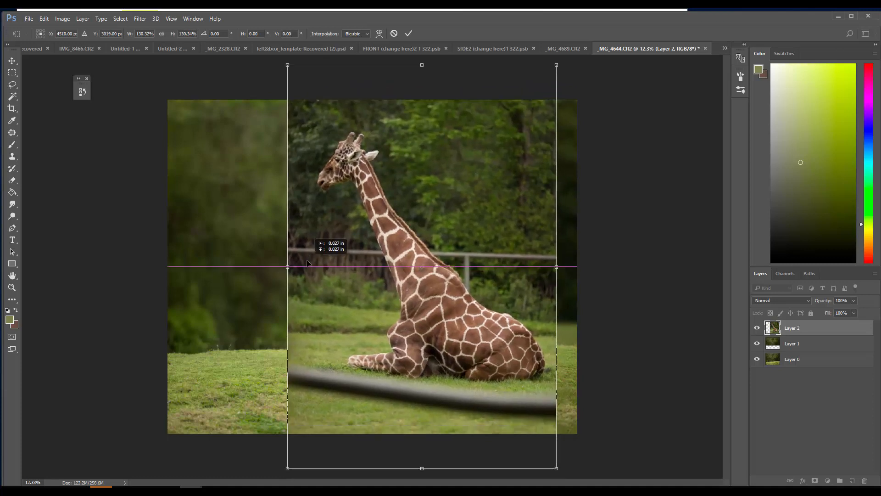
pyautogui.click(408, 34)
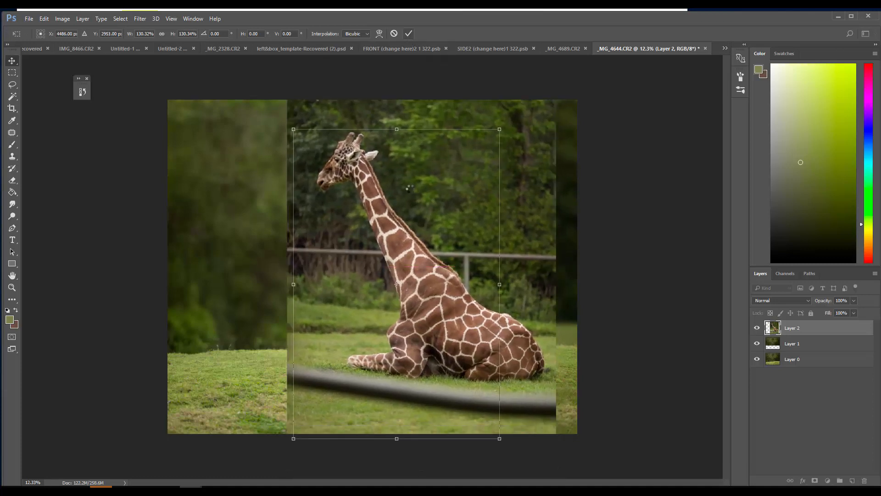
# Erase the giraffe layer's left, upper-right and lower surroundings, including most of the front rail, with a 1300 px eraser at 100% opacity
pyautogui.click(19, 180)
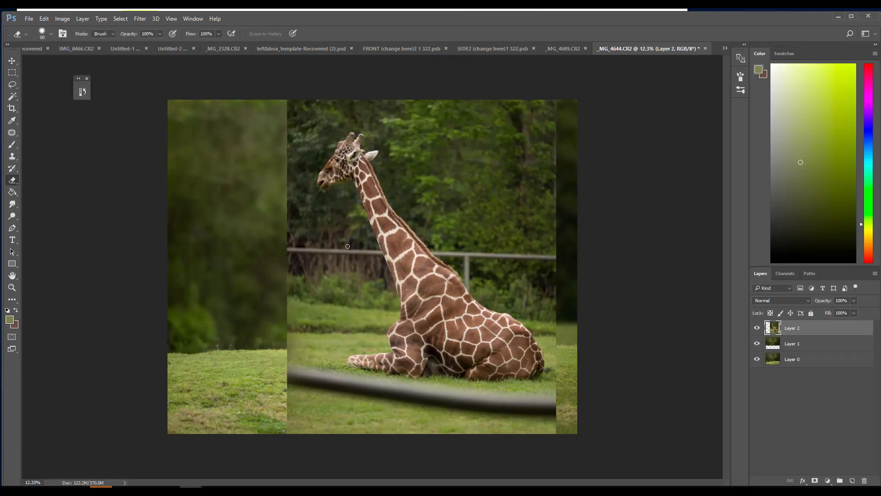
pyautogui.press(']')
pyautogui.press(']')
pyautogui.press(']')
pyautogui.press(']')
pyautogui.press(']')
pyautogui.press(']')
pyautogui.press(']')
pyautogui.press(']')
pyautogui.press(']')
pyautogui.press(']')
pyautogui.press(']')
pyautogui.press(']')
pyautogui.press(']')
pyautogui.press(']')
pyautogui.press(']')
pyautogui.press(']')
pyautogui.press(']')
pyautogui.press(']')
pyautogui.moveTo(279, 283)
pyautogui.mouseDown()
pyautogui.moveTo(285, 334)
pyautogui.moveTo(284, 326)
pyautogui.moveTo(271, 332)
pyautogui.moveTo(286, 417)
pyautogui.moveTo(385, 454)
pyautogui.moveTo(352, 441)
pyautogui.moveTo(327, 448)
pyautogui.moveTo(477, 453)
pyautogui.moveTo(437, 441)
pyautogui.moveTo(584, 429)
pyautogui.mouseUp()
pyautogui.moveTo(571, 197)
pyautogui.mouseDown()
pyautogui.moveTo(542, 202)
pyautogui.moveTo(447, 47)
pyautogui.mouseUp()
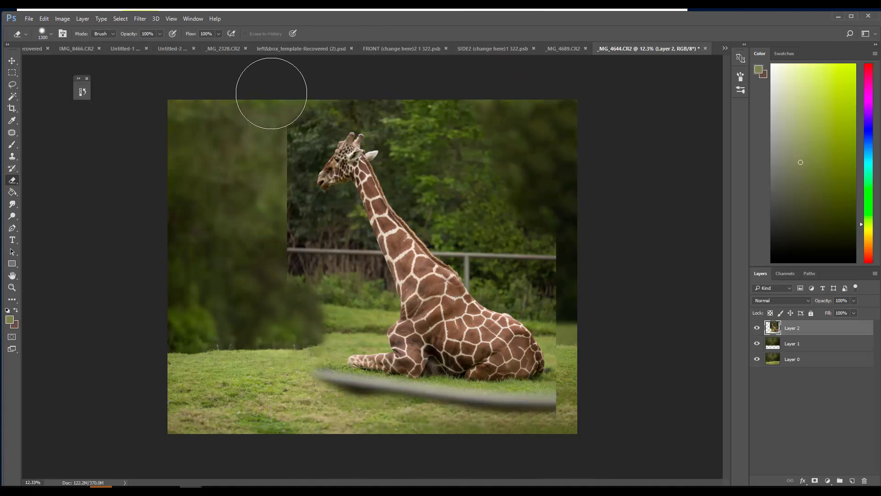
pyautogui.moveTo(272, 93)
pyautogui.mouseDown()
pyautogui.moveTo(254, 170)
pyautogui.moveTo(267, 260)
pyautogui.moveTo(321, 282)
pyautogui.moveTo(271, 380)
pyautogui.moveTo(299, 411)
pyautogui.moveTo(377, 430)
pyautogui.moveTo(315, 414)
pyautogui.moveTo(437, 431)
pyautogui.moveTo(570, 428)
pyautogui.mouseUp()
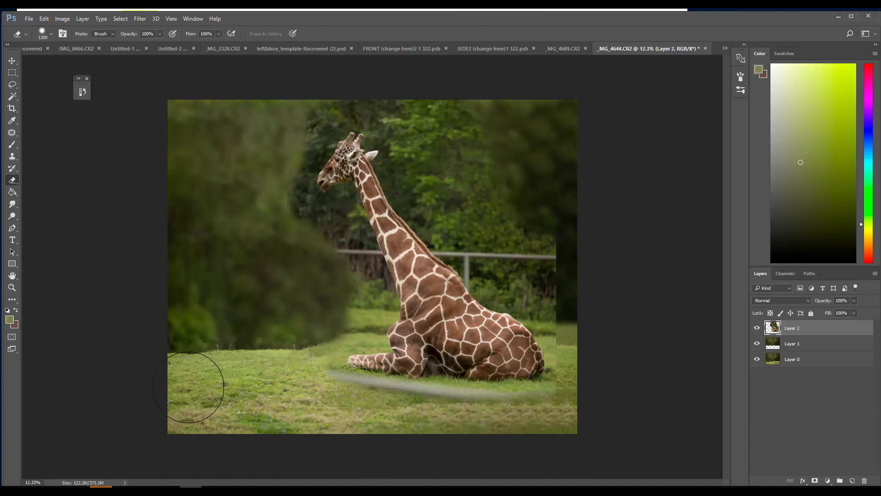
# Place the dino toddler_38 photo as a new layer, scale it to about 44% and move it onto the grass left of the giraffe
pyautogui.click(556, 49)
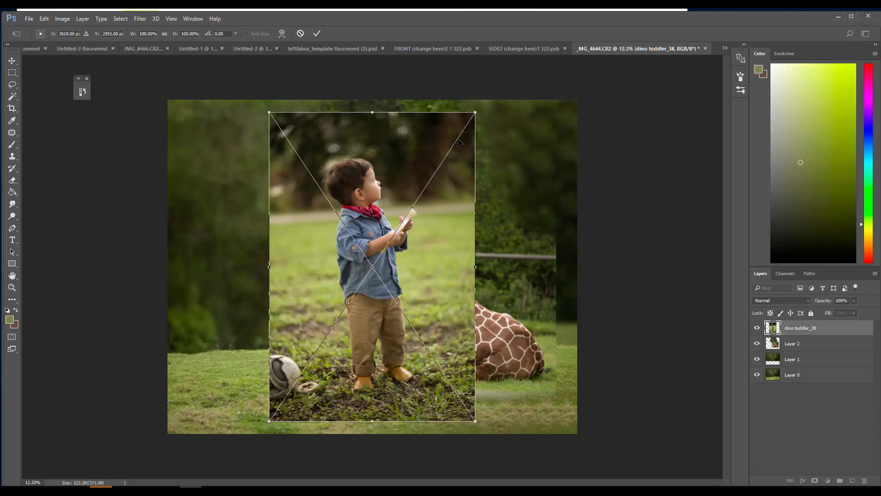
pyautogui.moveTo(480, 111); pyautogui.dragTo(376, 262)
pyautogui.moveTo(359, 348); pyautogui.dragTo(287, 318)
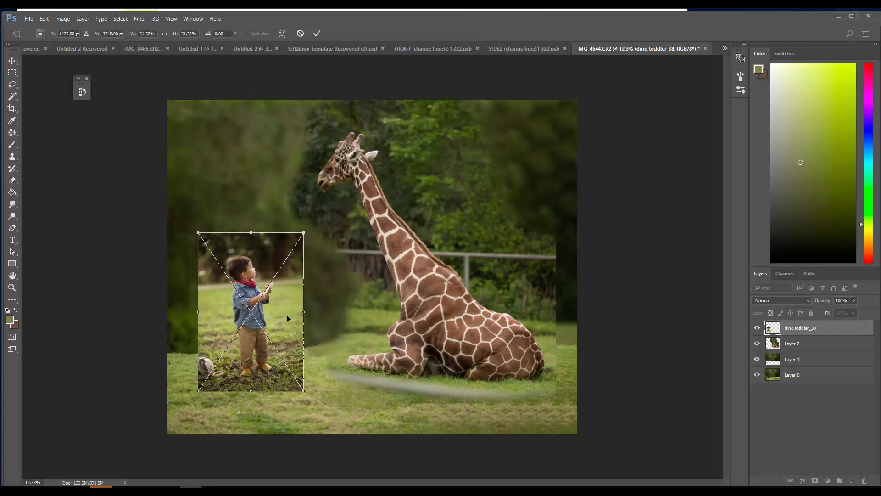
pyautogui.moveTo(307, 230); pyautogui.dragTo(290, 254)
pyautogui.moveTo(271, 325); pyautogui.dragTo(296, 336)
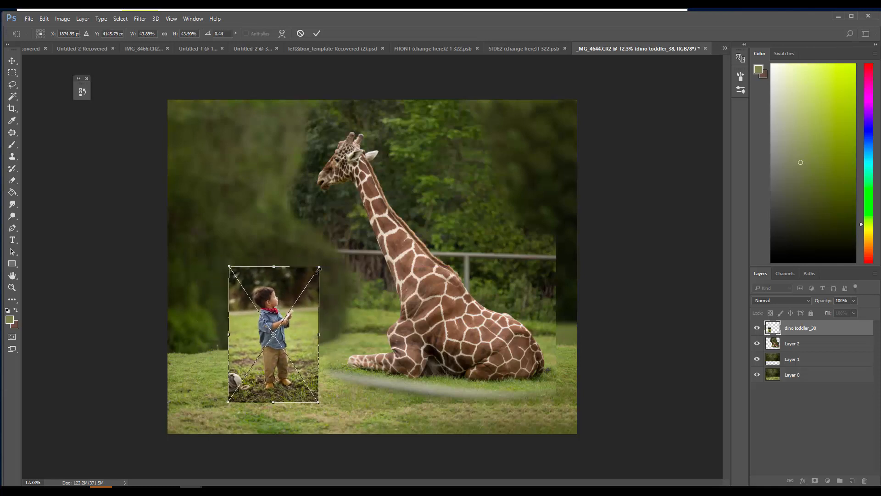
# Scale the dino toddler_38 layer to about 40%, move it onto the grass well left of the giraffe, and apply the transform
pyautogui.moveTo(320, 267); pyautogui.dragTo(311, 279)
pyautogui.moveTo(346, 313); pyautogui.dragTo(346, 316)
pyautogui.moveTo(276, 331); pyautogui.dragTo(278, 330)
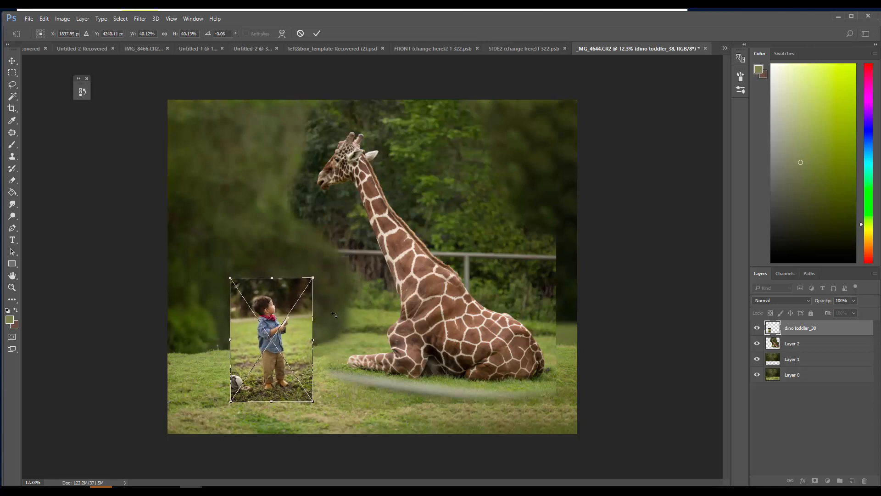
pyautogui.moveTo(334, 315); pyautogui.dragTo(302, 352)
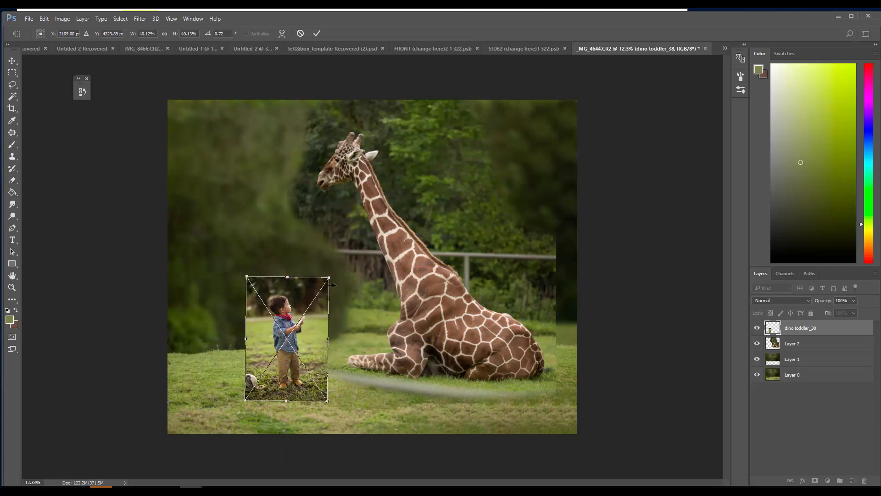
pyautogui.moveTo(331, 278); pyautogui.dragTo(330, 280)
pyautogui.moveTo(302, 328); pyautogui.dragTo(304, 324)
pyautogui.moveTo(328, 274); pyautogui.dragTo(335, 269)
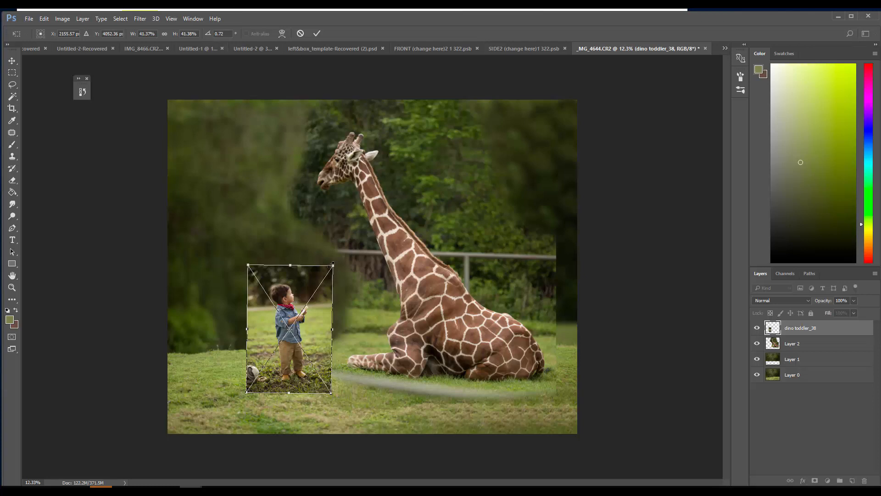
pyautogui.moveTo(334, 265); pyautogui.dragTo(330, 270)
pyautogui.moveTo(309, 304); pyautogui.dragTo(282, 327)
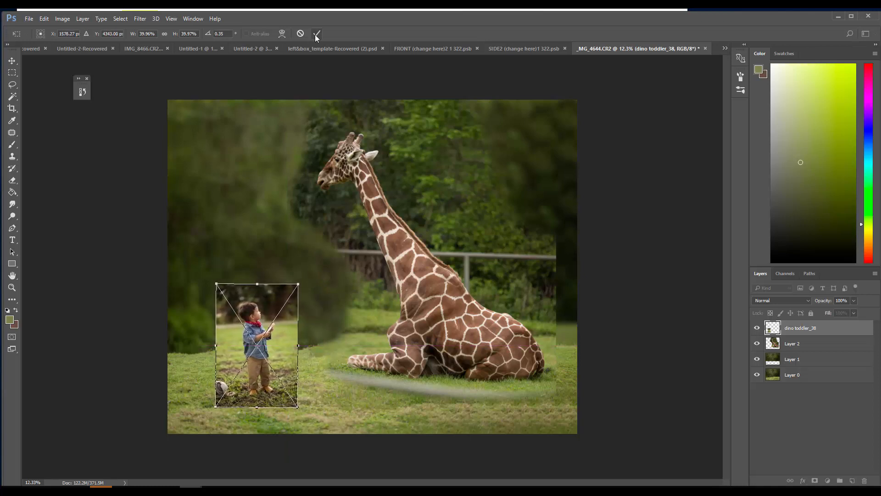
pyautogui.press('Return')
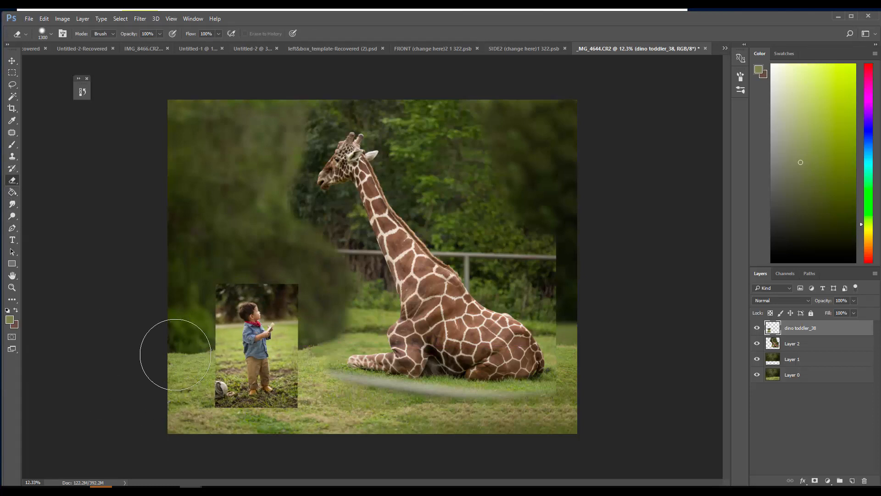
# Erase the outer photo surroundings on all sides of the toddler with a 500 px eraser at 100% opacity
pyautogui.press('[')
pyautogui.press('[')
pyautogui.press('[')
pyautogui.press('[')
pyautogui.press('[')
pyautogui.press('[')
pyautogui.press('[')
pyautogui.press('[')
pyautogui.moveTo(219, 395)
pyautogui.mouseDown()
pyautogui.moveTo(213, 397)
pyautogui.moveTo(222, 370)
pyautogui.mouseUp()
pyautogui.moveTo(217, 337)
pyautogui.mouseDown()
pyautogui.moveTo(215, 284)
pyautogui.moveTo(293, 279)
pyautogui.moveTo(237, 271)
pyautogui.moveTo(214, 298)
pyautogui.moveTo(235, 276)
pyautogui.moveTo(297, 284)
pyautogui.moveTo(297, 302)
pyautogui.moveTo(277, 288)
pyautogui.moveTo(302, 331)
pyautogui.moveTo(305, 384)
pyautogui.moveTo(307, 353)
pyautogui.moveTo(302, 345)
pyautogui.moveTo(300, 377)
pyautogui.moveTo(292, 345)
pyautogui.moveTo(300, 307)
pyautogui.moveTo(298, 325)
pyautogui.moveTo(287, 292)
pyautogui.moveTo(242, 274)
pyautogui.moveTo(217, 282)
pyautogui.moveTo(288, 288)
pyautogui.moveTo(306, 314)
pyautogui.moveTo(307, 431)
pyautogui.moveTo(309, 373)
pyautogui.mouseUp()
pyautogui.moveTo(276, 415); pyautogui.dragTo(241, 413)
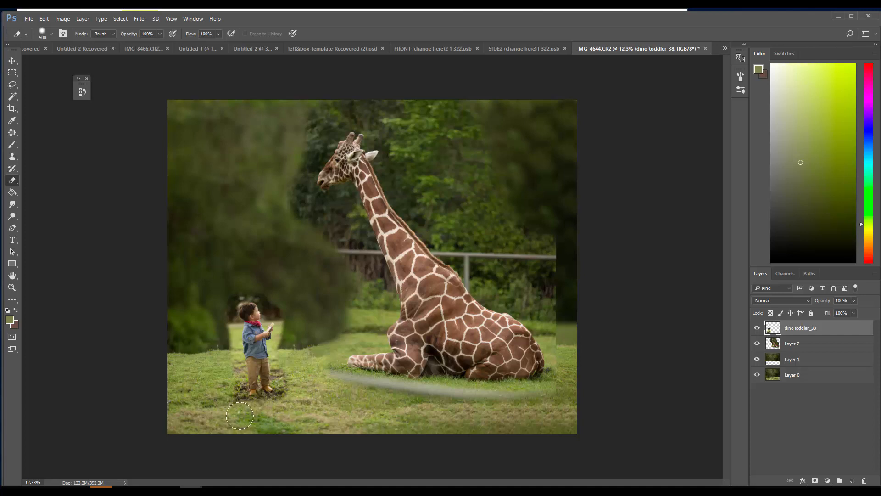
pyautogui.moveTo(220, 348)
pyautogui.mouseDown()
pyautogui.moveTo(221, 302)
pyautogui.moveTo(237, 277)
pyautogui.moveTo(272, 283)
pyautogui.moveTo(295, 309)
pyautogui.moveTo(294, 343)
pyautogui.mouseUp()
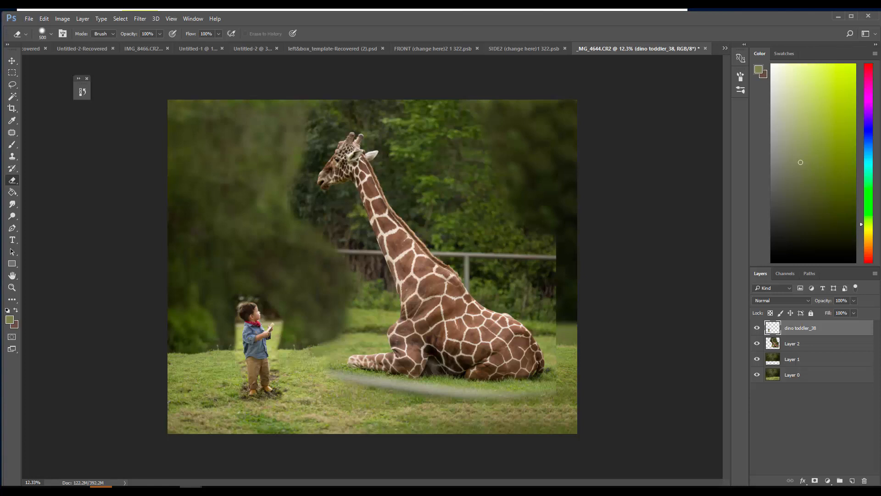
# Erase the leftover background behind the toddler's back and shirt hem with a harder 29 px eraser
pyautogui.click(11, 287)
pyautogui.moveTo(243, 356); pyautogui.dragTo(314, 324)
pyautogui.moveTo(236, 309); pyautogui.dragTo(78, 157)
pyautogui.click(13, 180)
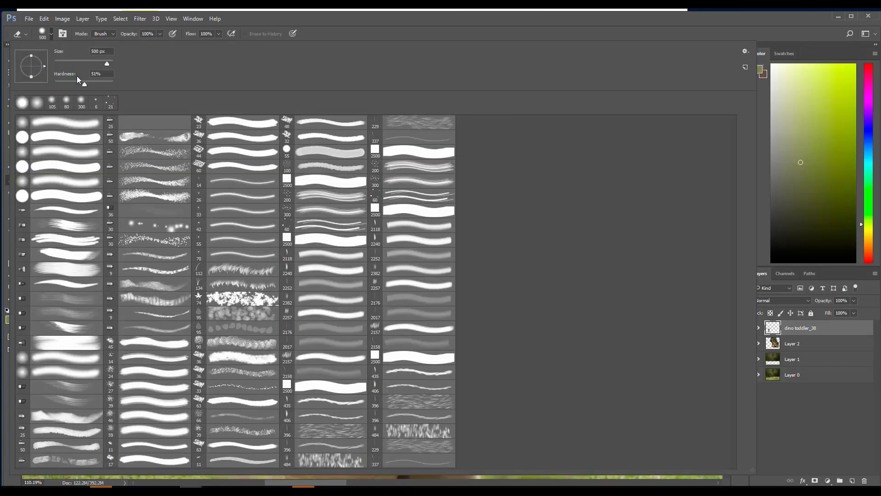
pyautogui.click(63, 63)
pyautogui.click(97, 83)
pyautogui.click(291, 17)
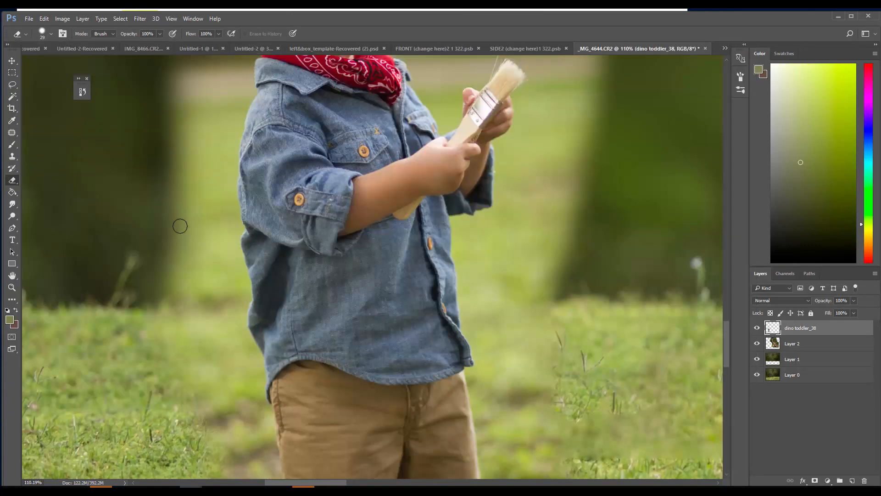
pyautogui.moveTo(167, 271)
pyautogui.mouseDown()
pyautogui.moveTo(154, 183)
pyautogui.moveTo(137, 307)
pyautogui.moveTo(166, 273)
pyautogui.moveTo(188, 184)
pyautogui.moveTo(203, 234)
pyautogui.moveTo(224, 165)
pyautogui.moveTo(232, 241)
pyautogui.moveTo(179, 308)
pyautogui.moveTo(139, 327)
pyautogui.moveTo(166, 291)
pyautogui.moveTo(190, 331)
pyautogui.moveTo(141, 365)
pyautogui.mouseUp()
pyautogui.moveTo(188, 396)
pyautogui.mouseDown()
pyautogui.moveTo(217, 332)
pyautogui.moveTo(204, 281)
pyautogui.moveTo(213, 244)
pyautogui.moveTo(241, 274)
pyautogui.moveTo(238, 259)
pyautogui.moveTo(247, 295)
pyautogui.moveTo(238, 325)
pyautogui.moveTo(236, 280)
pyautogui.moveTo(228, 273)
pyautogui.moveTo(215, 282)
pyautogui.moveTo(203, 410)
pyautogui.moveTo(188, 440)
pyautogui.moveTo(163, 434)
pyautogui.mouseUp()
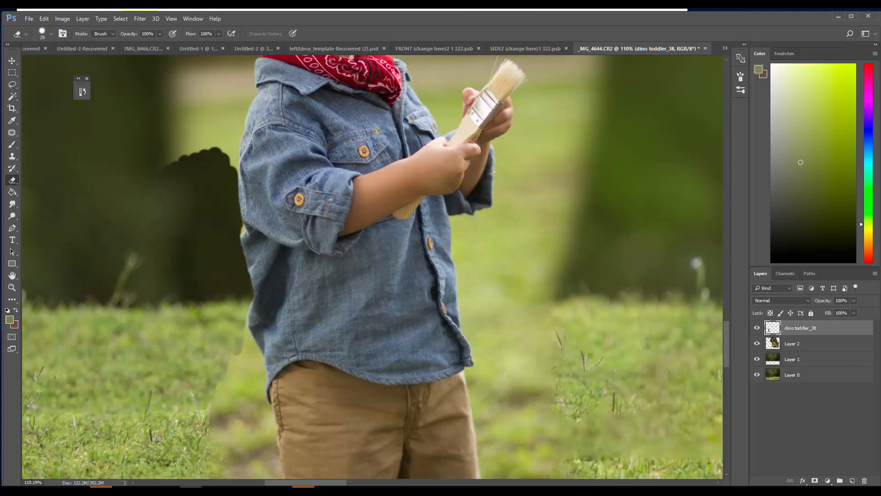
pyautogui.moveTo(231, 347)
pyautogui.mouseDown()
pyautogui.moveTo(241, 313)
pyautogui.moveTo(257, 366)
pyautogui.moveTo(257, 356)
pyautogui.moveTo(268, 455)
pyautogui.moveTo(251, 380)
pyautogui.moveTo(231, 359)
pyautogui.moveTo(212, 417)
pyautogui.mouseUp()
# Erase the leftover grass along the outer edge of the toddler's left-hand trouser leg down to the shoe
pyautogui.click(12, 275)
pyautogui.moveTo(148, 354); pyautogui.dragTo(68, 154)
pyautogui.moveTo(163, 395)
pyautogui.mouseDown()
pyautogui.moveTo(154, 292)
pyautogui.moveTo(165, 275)
pyautogui.moveTo(117, 129)
pyautogui.moveTo(150, 252)
pyautogui.moveTo(162, 156)
pyautogui.moveTo(174, 176)
pyautogui.moveTo(188, 180)
pyautogui.moveTo(183, 116)
pyautogui.moveTo(197, 185)
pyautogui.moveTo(201, 333)
pyautogui.moveTo(214, 339)
pyautogui.mouseUp()
pyautogui.click(12, 180)
pyautogui.moveTo(203, 309)
pyautogui.mouseDown()
pyautogui.moveTo(186, 212)
pyautogui.moveTo(160, 274)
pyautogui.moveTo(135, 278)
pyautogui.moveTo(129, 358)
pyautogui.moveTo(102, 413)
pyautogui.moveTo(103, 435)
pyautogui.moveTo(171, 372)
pyautogui.moveTo(187, 426)
pyautogui.moveTo(198, 429)
pyautogui.moveTo(205, 355)
pyautogui.moveTo(204, 373)
pyautogui.moveTo(171, 371)
pyautogui.moveTo(175, 380)
pyautogui.moveTo(252, 427)
pyautogui.moveTo(253, 440)
pyautogui.moveTo(181, 421)
pyautogui.moveTo(178, 450)
pyautogui.mouseUp()
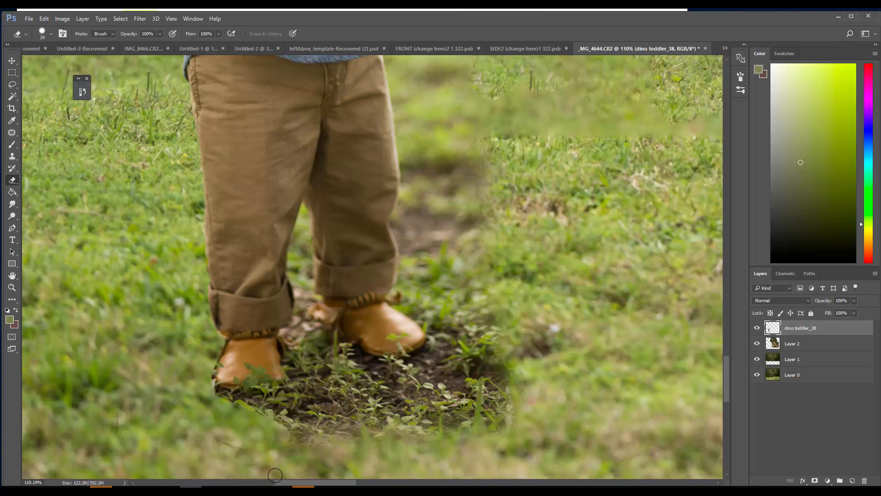
# Erase the dirt and plants below, between and to the right of the toddler's shoes
pyautogui.moveTo(551, 376)
pyautogui.mouseDown()
pyautogui.moveTo(402, 450)
pyautogui.moveTo(481, 369)
pyautogui.moveTo(489, 337)
pyautogui.moveTo(442, 386)
pyautogui.moveTo(374, 421)
pyautogui.moveTo(423, 373)
pyautogui.moveTo(449, 319)
pyautogui.moveTo(428, 269)
pyautogui.moveTo(428, 359)
pyautogui.moveTo(434, 337)
pyautogui.moveTo(426, 317)
pyautogui.moveTo(433, 329)
pyautogui.moveTo(437, 312)
pyautogui.moveTo(430, 234)
pyautogui.moveTo(471, 312)
pyautogui.moveTo(481, 287)
pyautogui.moveTo(478, 357)
pyautogui.moveTo(489, 343)
pyautogui.moveTo(496, 206)
pyautogui.mouseUp()
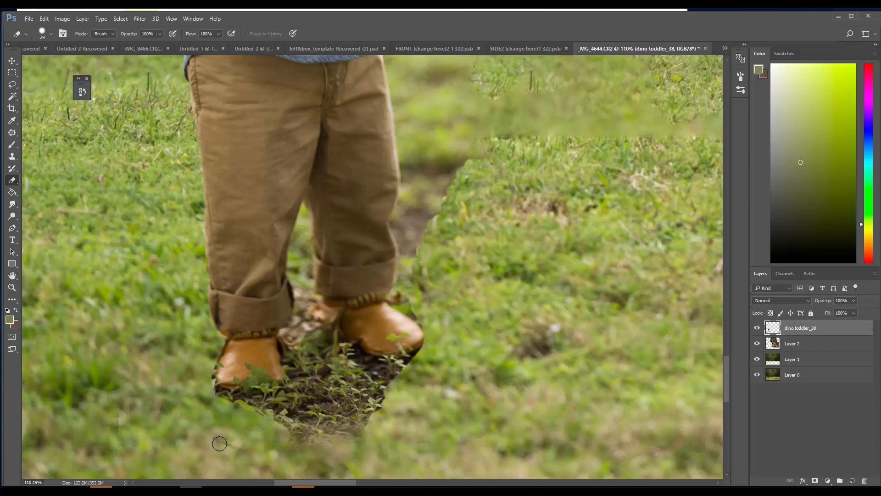
pyautogui.moveTo(220, 460)
pyautogui.mouseDown()
pyautogui.moveTo(351, 428)
pyautogui.moveTo(265, 436)
pyautogui.moveTo(284, 441)
pyautogui.mouseUp()
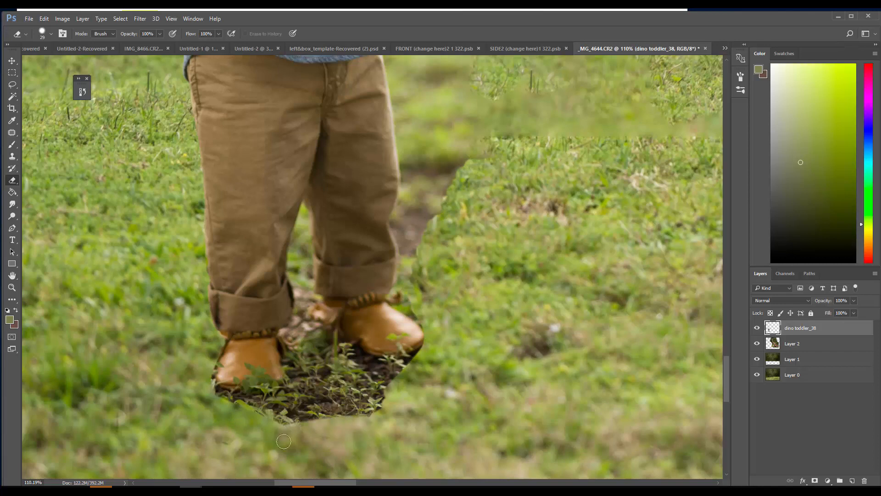
pyautogui.moveTo(327, 414)
pyautogui.mouseDown()
pyautogui.moveTo(246, 415)
pyautogui.moveTo(208, 399)
pyautogui.mouseUp()
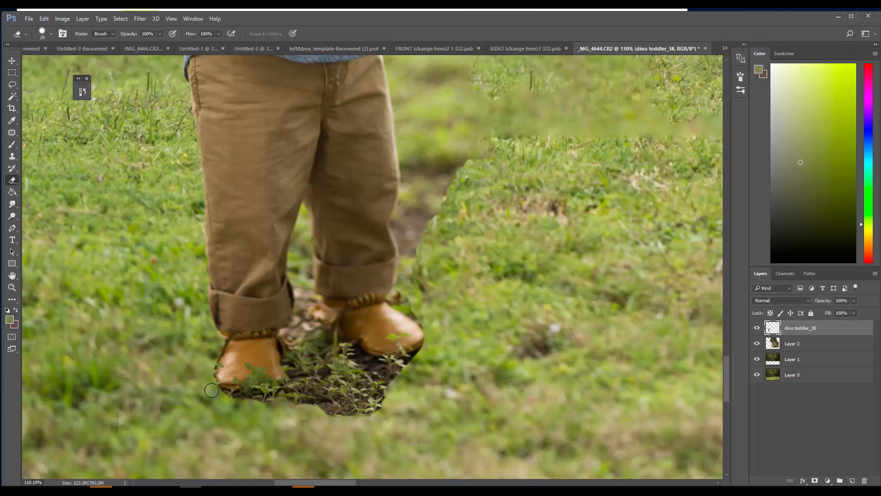
pyautogui.moveTo(229, 403)
pyautogui.mouseDown()
pyautogui.moveTo(260, 403)
pyautogui.moveTo(210, 397)
pyautogui.moveTo(282, 400)
pyautogui.moveTo(210, 391)
pyautogui.moveTo(262, 399)
pyautogui.moveTo(303, 385)
pyautogui.moveTo(276, 396)
pyautogui.moveTo(297, 389)
pyautogui.moveTo(297, 351)
pyautogui.moveTo(309, 355)
pyautogui.moveTo(313, 336)
pyautogui.moveTo(391, 371)
pyautogui.moveTo(355, 365)
pyautogui.moveTo(405, 369)
pyautogui.moveTo(378, 371)
pyautogui.moveTo(424, 353)
pyautogui.mouseUp()
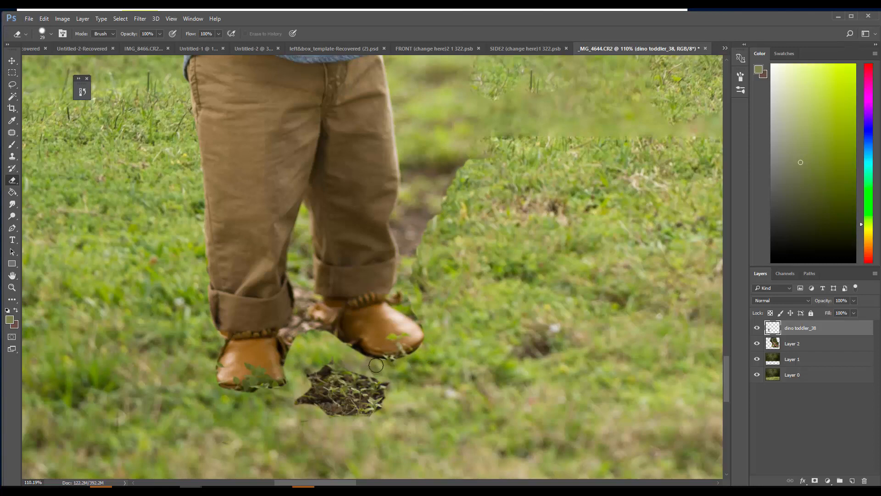
pyautogui.moveTo(376, 366)
pyautogui.mouseDown()
pyautogui.moveTo(327, 339)
pyautogui.moveTo(381, 385)
pyautogui.moveTo(324, 393)
pyautogui.moveTo(364, 415)
pyautogui.moveTo(335, 422)
pyautogui.moveTo(288, 394)
pyautogui.mouseUp()
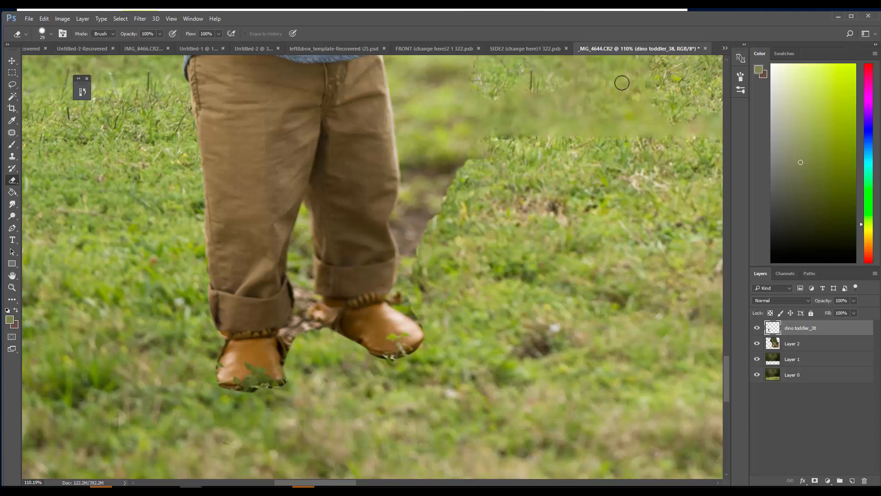
# Erase the leftover grass and dirt along the right-hand trouser leg and shoe, using a harder eraser tip beside the trousers
pyautogui.moveTo(496, 143)
pyautogui.mouseDown()
pyautogui.moveTo(444, 75)
pyautogui.moveTo(442, 94)
pyautogui.moveTo(406, 117)
pyautogui.moveTo(398, 100)
pyautogui.moveTo(402, 125)
pyautogui.moveTo(397, 83)
pyautogui.moveTo(405, 181)
pyautogui.mouseUp()
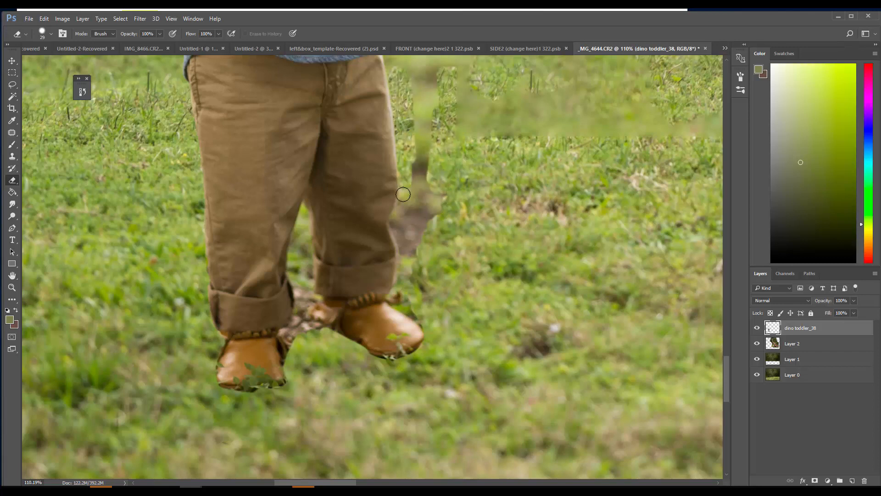
pyautogui.click(48, 33)
pyautogui.click(105, 83)
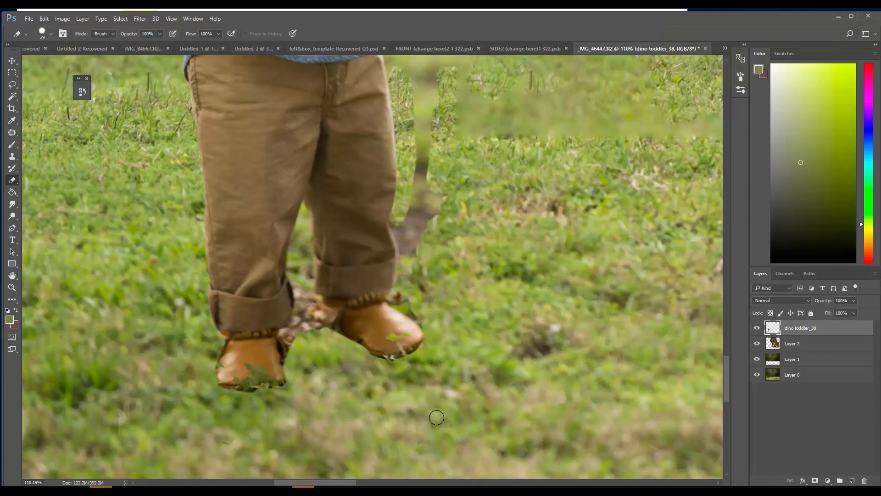
pyautogui.moveTo(402, 184)
pyautogui.mouseDown()
pyautogui.moveTo(409, 280)
pyautogui.moveTo(402, 238)
pyautogui.moveTo(400, 281)
pyautogui.mouseUp()
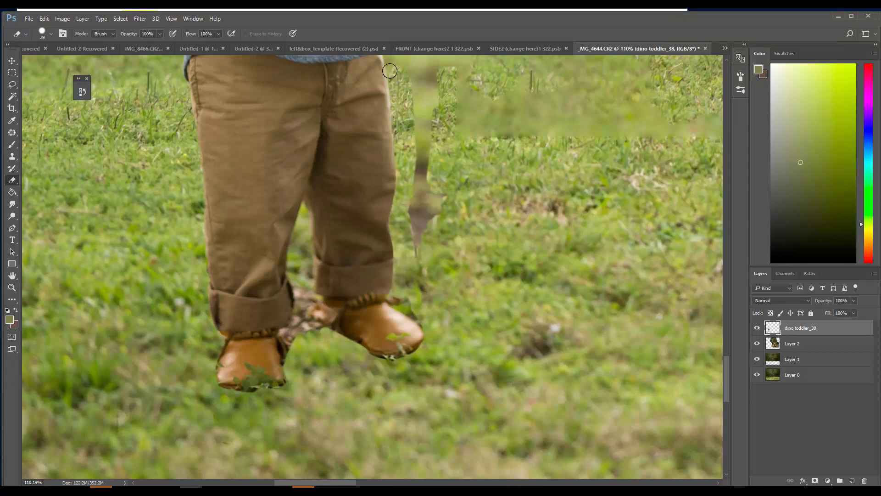
pyautogui.moveTo(404, 174)
pyautogui.mouseDown()
pyautogui.moveTo(412, 88)
pyautogui.moveTo(427, 227)
pyautogui.moveTo(446, 175)
pyautogui.mouseUp()
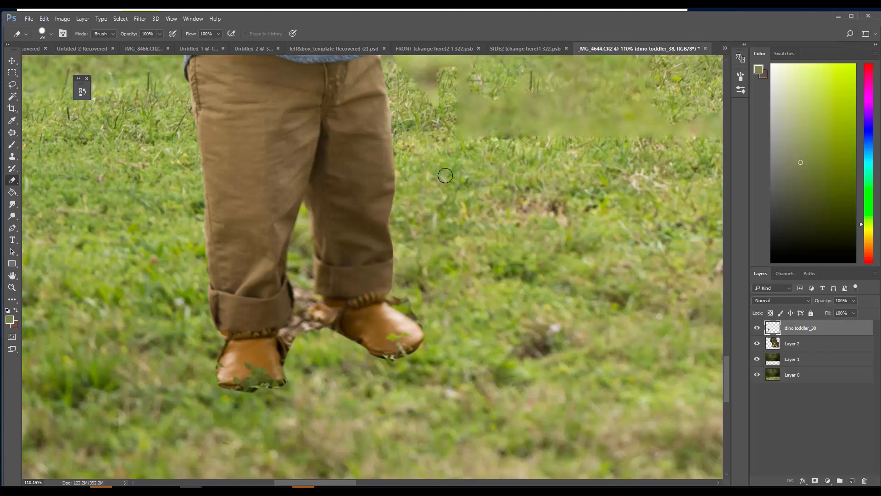
pyautogui.moveTo(425, 306)
pyautogui.mouseDown()
pyautogui.moveTo(407, 303)
pyautogui.moveTo(433, 325)
pyautogui.moveTo(418, 316)
pyautogui.mouseUp()
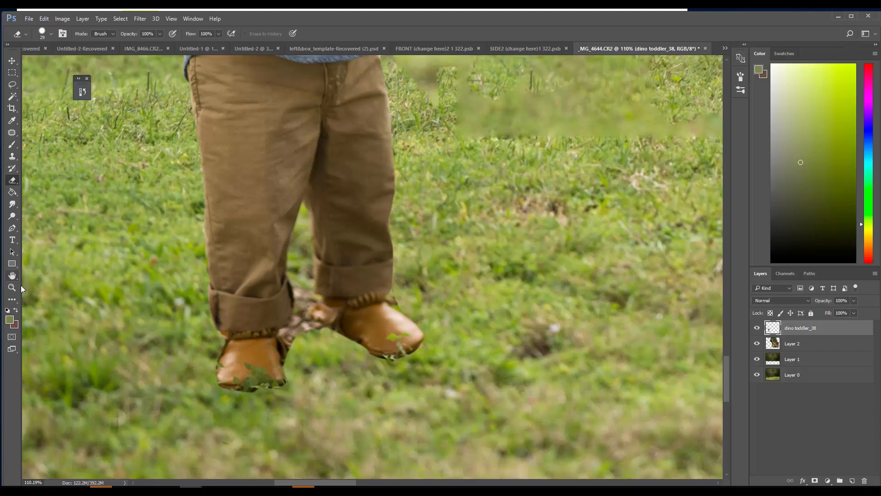
# Erase the leftover background in front of the toddler's shirt, from beside the forearm down to the trousers
pyautogui.press('h')
pyautogui.moveTo(234, 85)
pyautogui.mouseDown()
pyautogui.moveTo(215, 287)
pyautogui.moveTo(197, 294)
pyautogui.mouseUp()
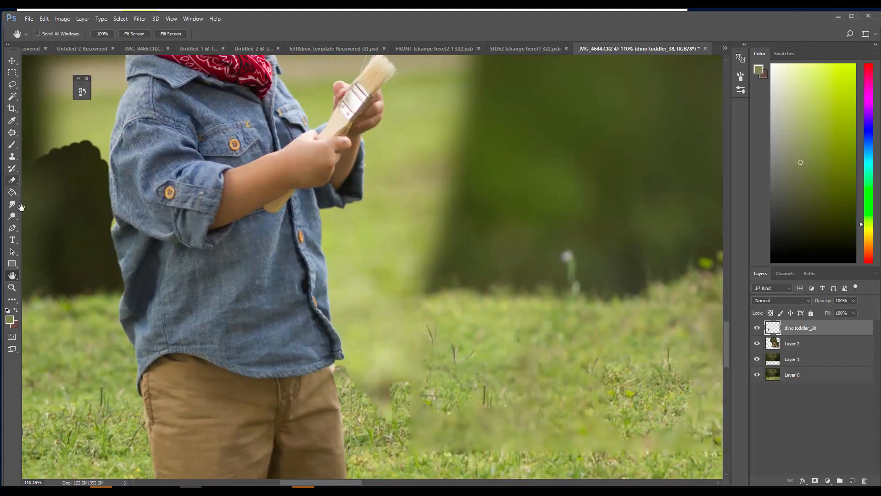
pyautogui.click(12, 180)
pyautogui.moveTo(392, 149)
pyautogui.mouseDown()
pyautogui.moveTo(378, 208)
pyautogui.moveTo(372, 151)
pyautogui.moveTo(378, 143)
pyautogui.moveTo(382, 239)
pyautogui.moveTo(417, 121)
pyautogui.moveTo(429, 219)
pyautogui.moveTo(460, 119)
pyautogui.moveTo(435, 309)
pyautogui.mouseUp()
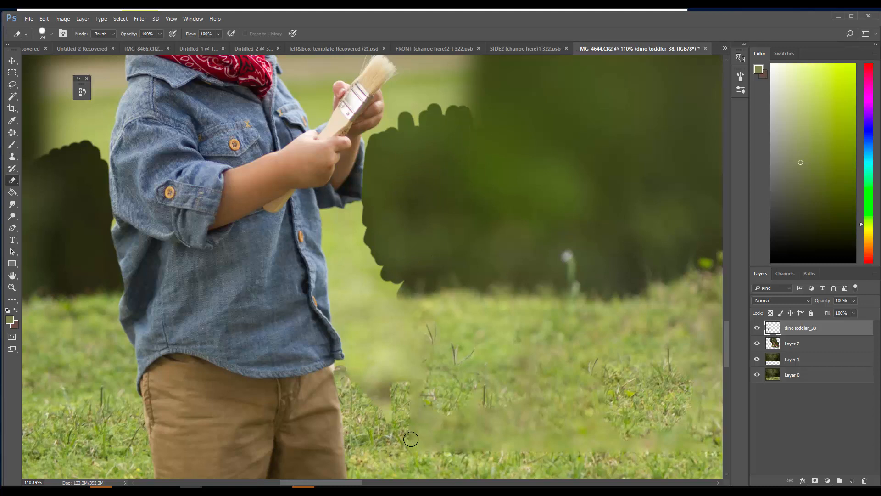
pyautogui.moveTo(411, 439)
pyautogui.mouseDown()
pyautogui.moveTo(390, 431)
pyautogui.moveTo(380, 327)
pyautogui.moveTo(363, 291)
pyautogui.moveTo(351, 287)
pyautogui.moveTo(357, 360)
pyautogui.moveTo(350, 329)
pyautogui.moveTo(347, 368)
pyautogui.mouseUp()
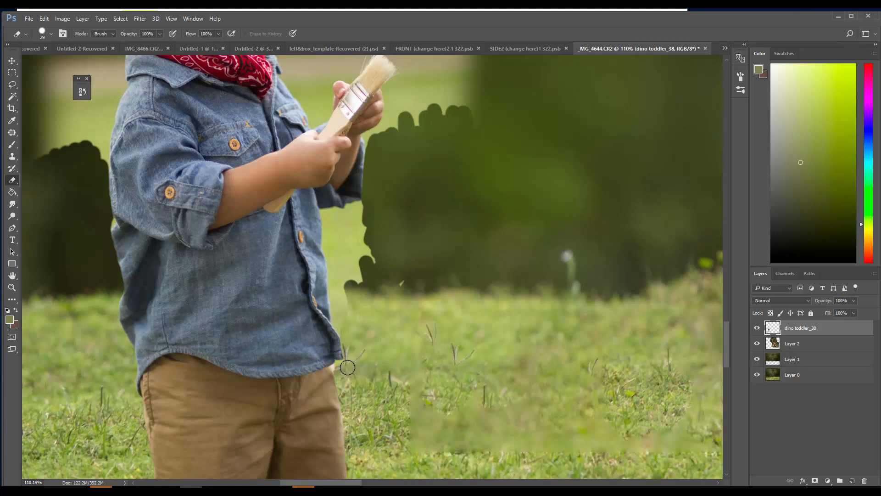
pyautogui.moveTo(342, 325); pyautogui.dragTo(329, 217)
pyautogui.moveTo(337, 265)
pyautogui.mouseDown()
pyautogui.moveTo(352, 284)
pyautogui.moveTo(366, 228)
pyautogui.moveTo(378, 242)
pyautogui.mouseUp()
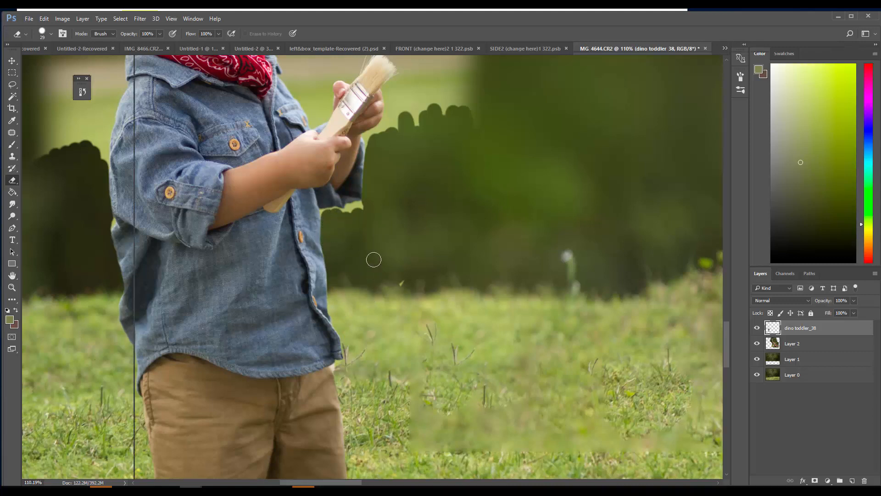
# Clean up the edges at the back of the shirt and beneath the front sleeve with a 12 px eraser
pyautogui.rightClick(374, 259)
pyautogui.moveTo(187, 74); pyautogui.dragTo(183, 74)
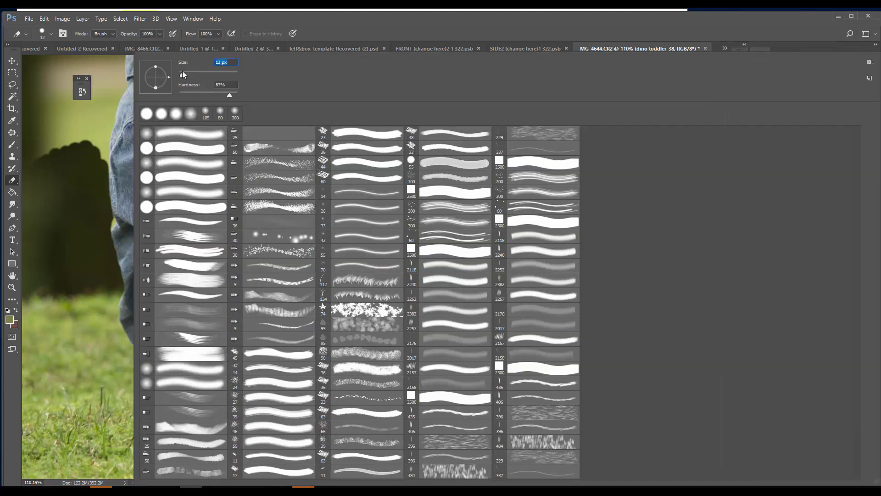
pyautogui.click(106, 77)
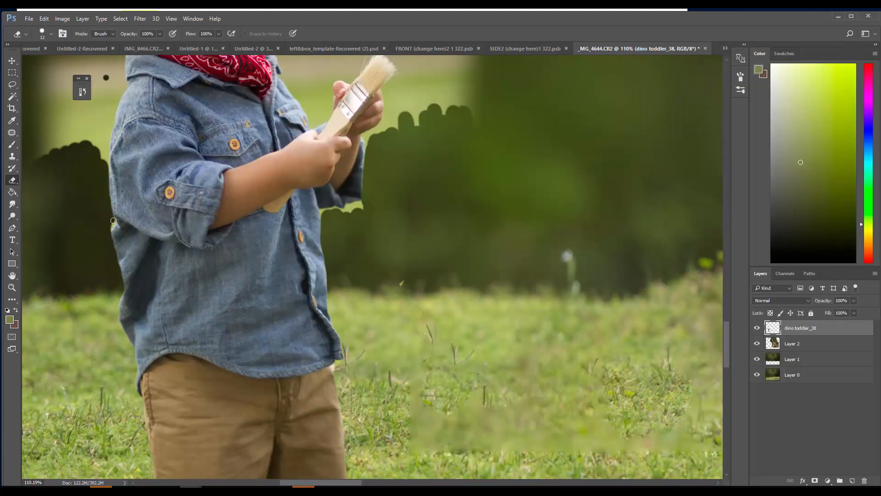
pyautogui.moveTo(109, 238); pyautogui.dragTo(117, 305)
pyautogui.moveTo(362, 199); pyautogui.dragTo(348, 212)
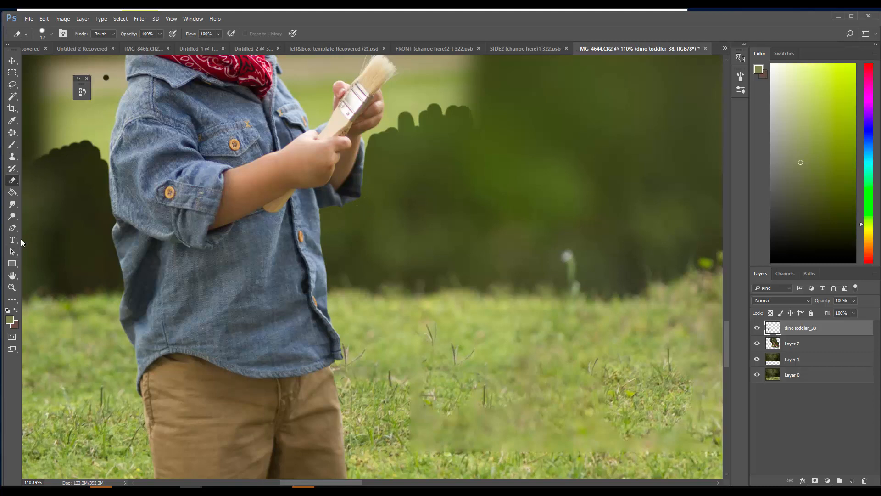
# Erase the leftover background behind the toddler's neck, shoulder and back of the head with the 12 px eraser
pyautogui.press('h')
pyautogui.moveTo(85, 250); pyautogui.dragTo(232, 416)
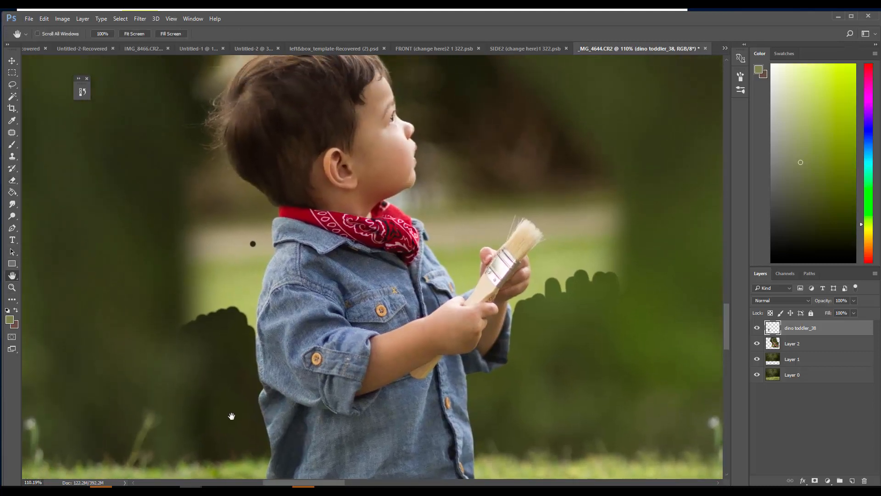
pyautogui.click(12, 180)
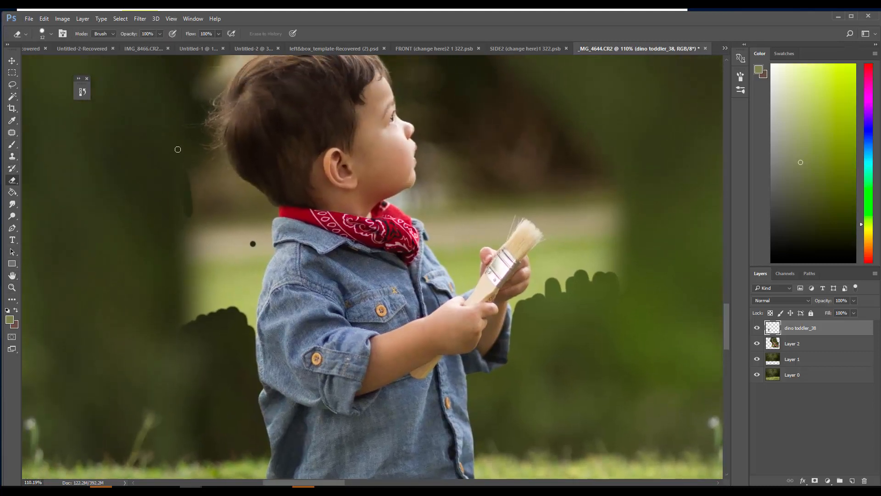
pyautogui.moveTo(190, 199)
pyautogui.mouseDown()
pyautogui.moveTo(187, 316)
pyautogui.moveTo(189, 263)
pyautogui.moveTo(197, 316)
pyautogui.moveTo(202, 220)
pyautogui.moveTo(179, 174)
pyautogui.moveTo(206, 234)
pyautogui.moveTo(218, 303)
pyautogui.moveTo(225, 216)
pyautogui.moveTo(230, 303)
pyautogui.moveTo(233, 231)
pyautogui.moveTo(241, 308)
pyautogui.moveTo(248, 221)
pyautogui.moveTo(256, 315)
pyautogui.moveTo(267, 220)
pyautogui.moveTo(259, 281)
pyautogui.moveTo(272, 252)
pyautogui.moveTo(254, 337)
pyautogui.moveTo(272, 215)
pyautogui.moveTo(256, 226)
pyautogui.moveTo(271, 220)
pyautogui.moveTo(270, 206)
pyautogui.moveTo(236, 159)
pyautogui.moveTo(225, 158)
pyautogui.moveTo(217, 133)
pyautogui.moveTo(222, 175)
pyautogui.moveTo(204, 186)
pyautogui.moveTo(192, 168)
pyautogui.mouseUp()
pyautogui.moveTo(197, 226)
pyautogui.mouseDown()
pyautogui.moveTo(215, 202)
pyautogui.moveTo(245, 211)
pyautogui.moveTo(240, 184)
pyautogui.moveTo(262, 208)
pyautogui.moveTo(247, 201)
pyautogui.mouseUp()
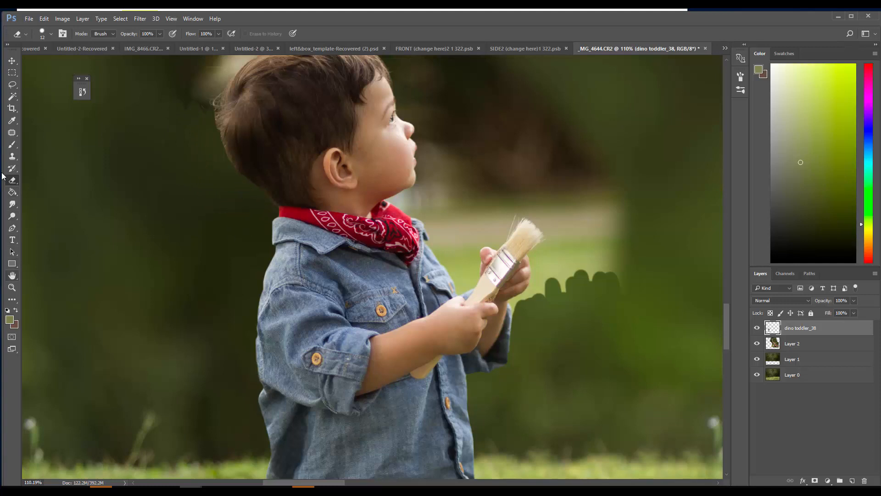
# Erase the blurred background above the toddler's head and in front of the face and paintbrush with a larger eraser
pyautogui.click(12, 275)
pyautogui.moveTo(132, 239)
pyautogui.mouseDown()
pyautogui.moveTo(121, 333)
pyautogui.moveTo(137, 387)
pyautogui.mouseUp()
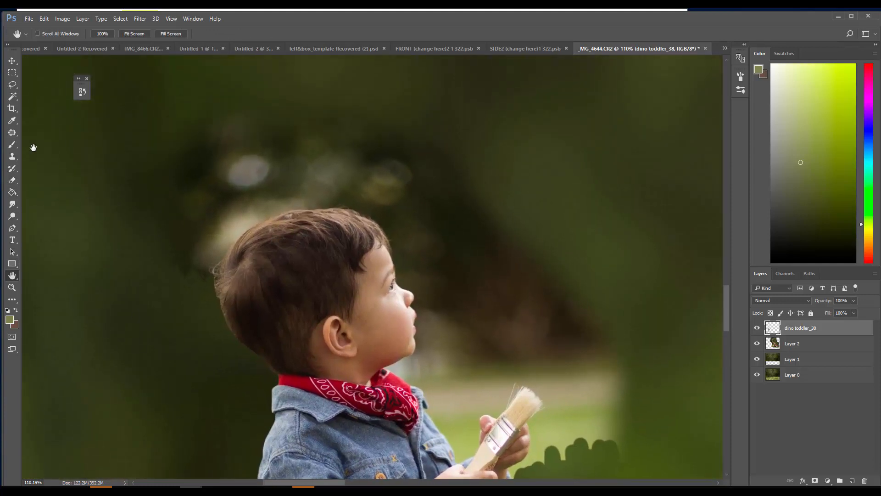
pyautogui.click(12, 180)
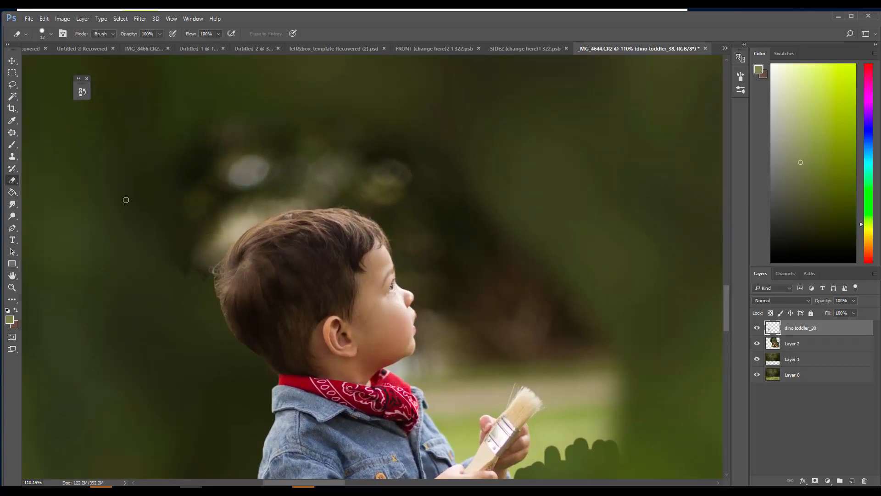
pyautogui.rightClick(132, 166)
pyautogui.click(211, 75)
pyautogui.click(84, 180)
pyautogui.moveTo(204, 142)
pyautogui.mouseDown()
pyautogui.moveTo(198, 181)
pyautogui.moveTo(218, 154)
pyautogui.moveTo(159, 261)
pyautogui.moveTo(182, 245)
pyautogui.moveTo(209, 196)
pyautogui.moveTo(258, 159)
pyautogui.moveTo(336, 140)
pyautogui.moveTo(555, 255)
pyautogui.moveTo(552, 314)
pyautogui.moveTo(498, 236)
pyautogui.moveTo(626, 425)
pyautogui.moveTo(601, 373)
pyautogui.moveTo(586, 447)
pyautogui.moveTo(582, 391)
pyautogui.moveTo(518, 332)
pyautogui.moveTo(589, 406)
pyautogui.moveTo(578, 437)
pyautogui.moveTo(512, 337)
pyautogui.moveTo(478, 381)
pyautogui.moveTo(495, 356)
pyautogui.moveTo(464, 380)
pyautogui.moveTo(446, 368)
pyautogui.moveTo(461, 298)
pyautogui.moveTo(440, 169)
pyautogui.moveTo(476, 334)
pyautogui.moveTo(455, 185)
pyautogui.moveTo(455, 297)
pyautogui.moveTo(419, 176)
pyautogui.moveTo(418, 209)
pyautogui.moveTo(319, 146)
pyautogui.moveTo(365, 172)
pyautogui.moveTo(283, 166)
pyautogui.moveTo(307, 172)
pyautogui.moveTo(206, 212)
pyautogui.moveTo(240, 198)
pyautogui.moveTo(186, 251)
pyautogui.mouseUp()
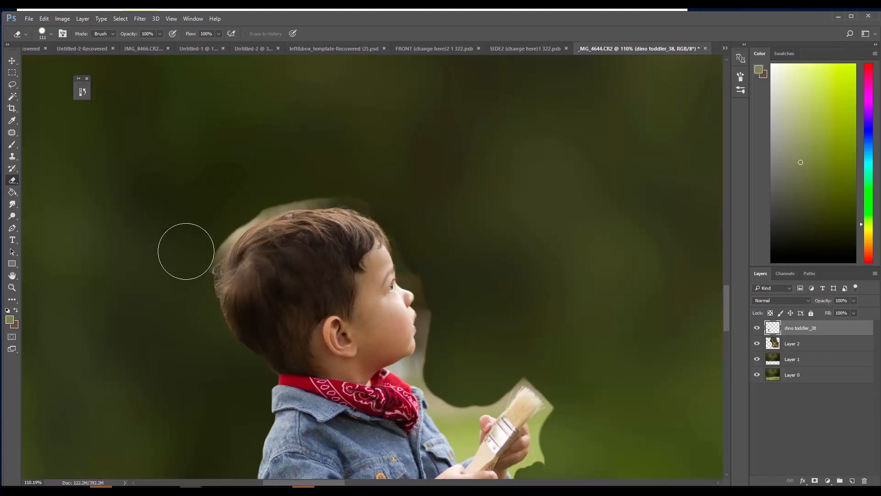
# Erase the pale halo around the back and crown of the toddler's head and in front of his face with a 34 px eraser
pyautogui.click(38, 33)
pyautogui.click(64, 61)
pyautogui.click(81, 83)
pyautogui.click(255, 17)
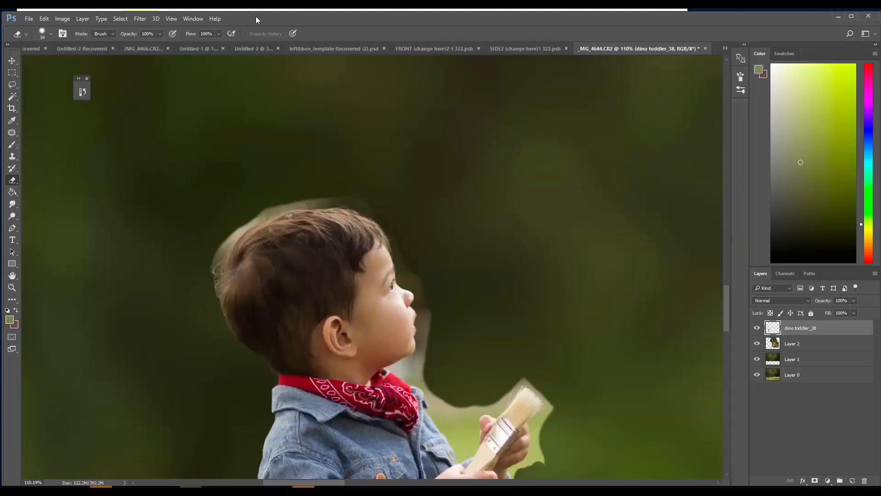
pyautogui.moveTo(222, 238)
pyautogui.mouseDown()
pyautogui.moveTo(210, 256)
pyautogui.moveTo(211, 302)
pyautogui.mouseUp()
pyautogui.moveTo(220, 237); pyautogui.dragTo(215, 260)
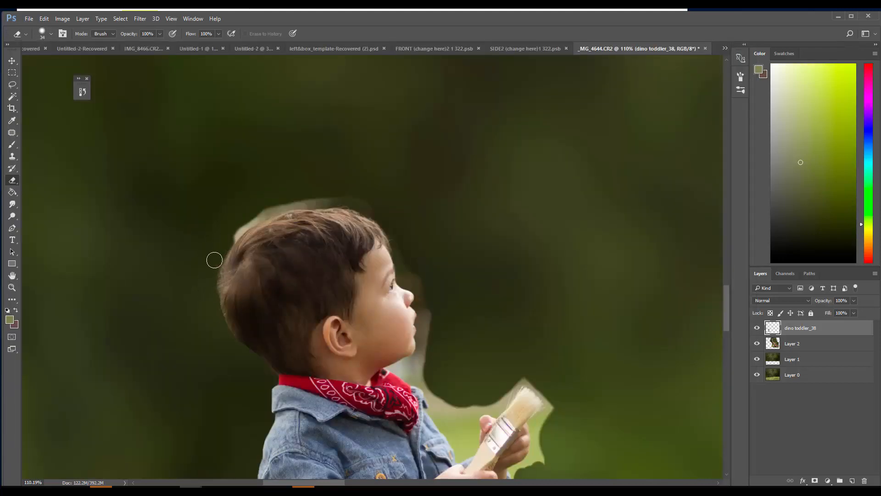
pyautogui.moveTo(237, 222)
pyautogui.mouseDown()
pyautogui.moveTo(234, 229)
pyautogui.moveTo(263, 207)
pyautogui.moveTo(311, 197)
pyautogui.moveTo(271, 205)
pyautogui.mouseUp()
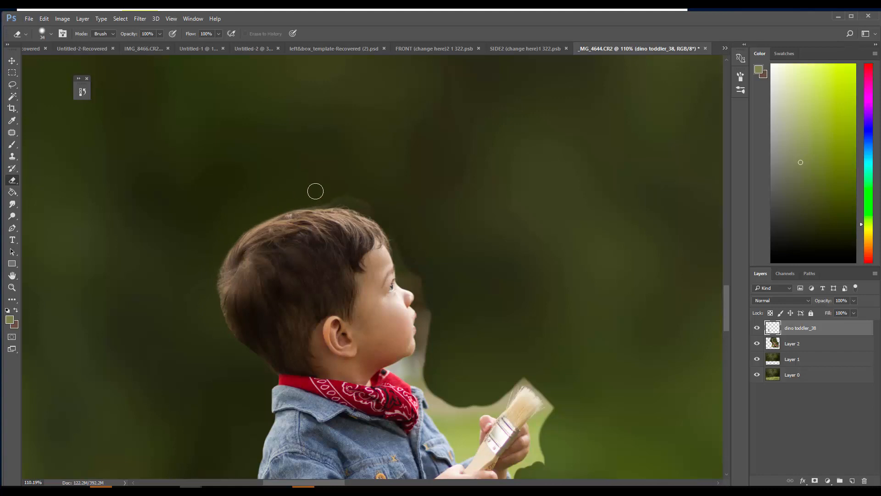
pyautogui.moveTo(332, 198)
pyautogui.mouseDown()
pyautogui.moveTo(380, 204)
pyautogui.moveTo(403, 228)
pyautogui.moveTo(371, 182)
pyautogui.moveTo(403, 228)
pyautogui.moveTo(407, 272)
pyautogui.mouseUp()
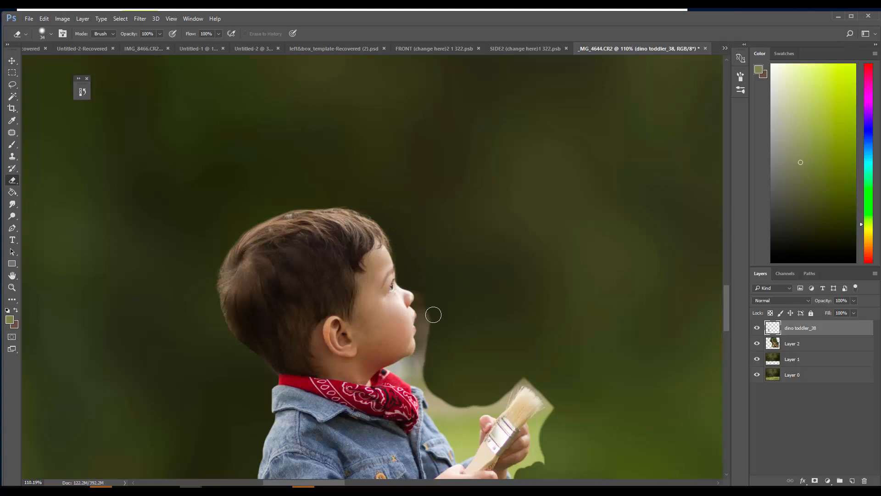
pyautogui.moveTo(435, 315)
pyautogui.mouseDown()
pyautogui.moveTo(426, 309)
pyautogui.moveTo(427, 360)
pyautogui.moveTo(441, 378)
pyautogui.mouseUp()
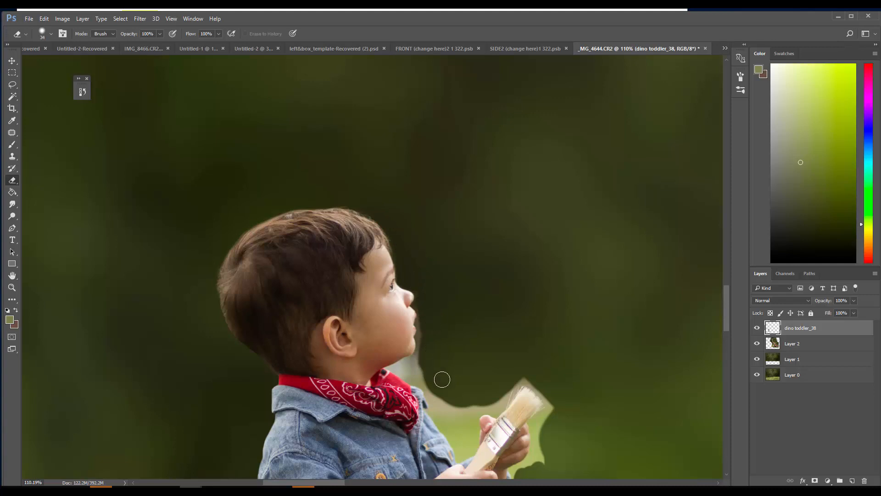
# Erase the leftover background beneath the chin, beside the bandana and along the shirt front with a 10 px eraser
pyautogui.click(12, 276)
pyautogui.moveTo(262, 348)
pyautogui.mouseDown()
pyautogui.moveTo(217, 240)
pyautogui.moveTo(193, 228)
pyautogui.mouseUp()
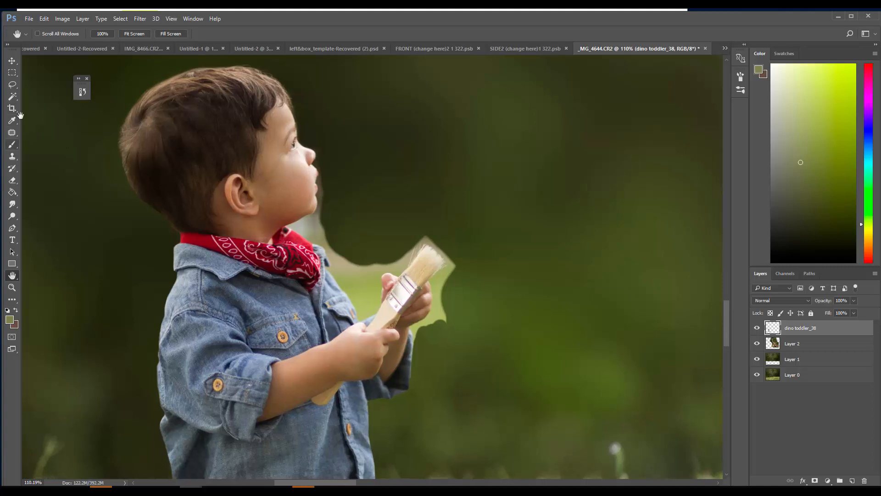
pyautogui.click(12, 179)
pyautogui.rightClick(48, 55)
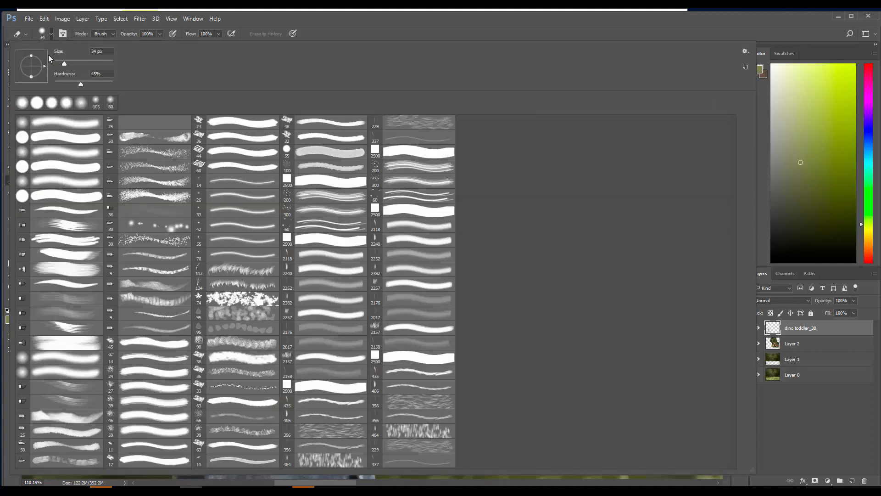
pyautogui.write('10')
pyautogui.press('Return')
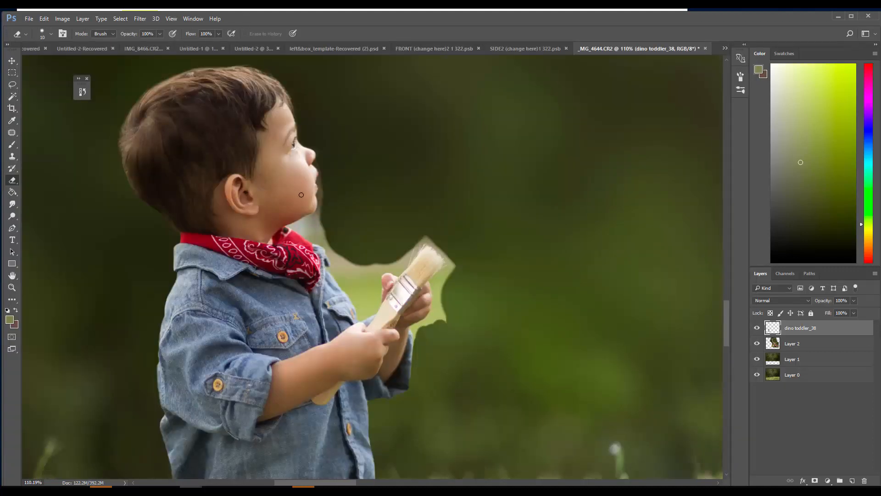
pyautogui.moveTo(322, 198)
pyautogui.mouseDown()
pyautogui.moveTo(317, 218)
pyautogui.moveTo(321, 199)
pyautogui.mouseUp()
pyautogui.moveTo(294, 228)
pyautogui.mouseDown()
pyautogui.moveTo(326, 250)
pyautogui.moveTo(360, 318)
pyautogui.moveTo(378, 304)
pyautogui.moveTo(381, 233)
pyautogui.moveTo(369, 236)
pyautogui.moveTo(379, 268)
pyautogui.moveTo(376, 255)
pyautogui.moveTo(361, 294)
pyautogui.moveTo(341, 242)
pyautogui.moveTo(332, 248)
pyautogui.moveTo(342, 282)
pyautogui.moveTo(341, 272)
pyautogui.moveTo(358, 294)
pyautogui.moveTo(366, 281)
pyautogui.moveTo(359, 308)
pyautogui.mouseUp()
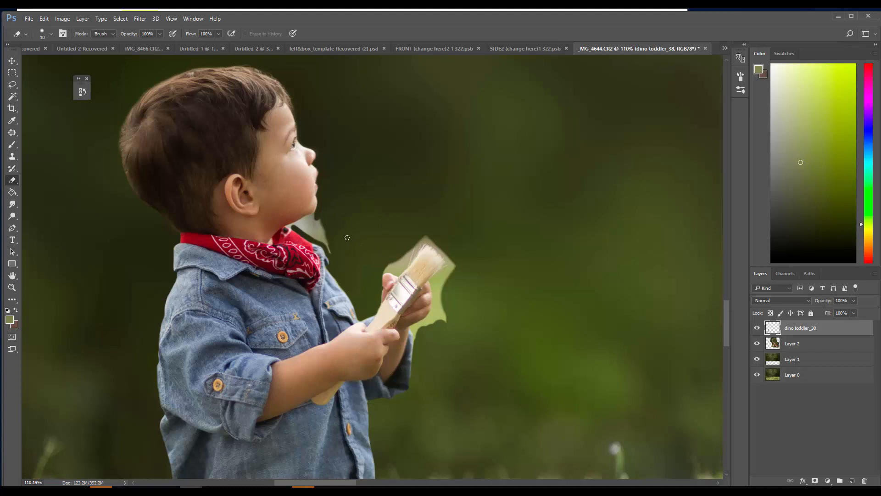
pyautogui.click(298, 228)
pyautogui.moveTo(319, 211)
pyautogui.mouseDown()
pyautogui.moveTo(298, 224)
pyautogui.moveTo(318, 221)
pyautogui.moveTo(329, 205)
pyautogui.moveTo(315, 192)
pyautogui.moveTo(289, 202)
pyautogui.moveTo(301, 227)
pyautogui.moveTo(326, 244)
pyautogui.moveTo(310, 228)
pyautogui.mouseUp()
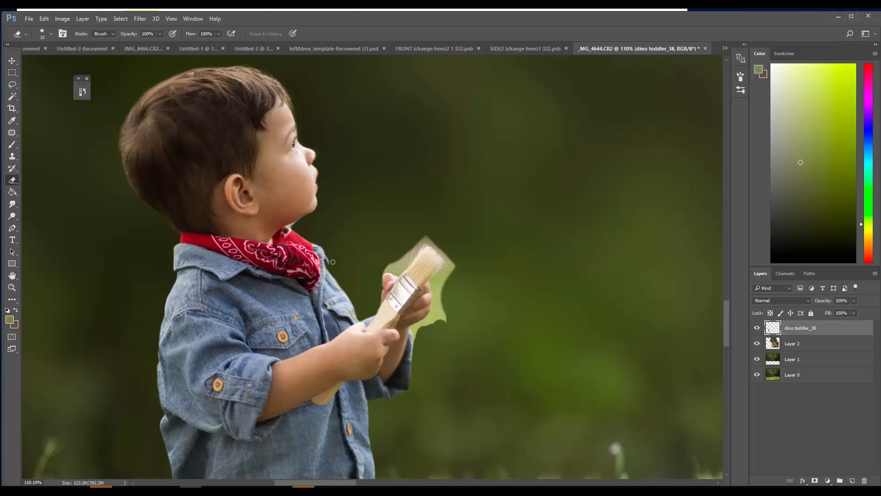
# Erase the leftover background around the paintbrush, the far hand and the front sleeve with a 4 px eraser
pyautogui.rightClick(349, 167)
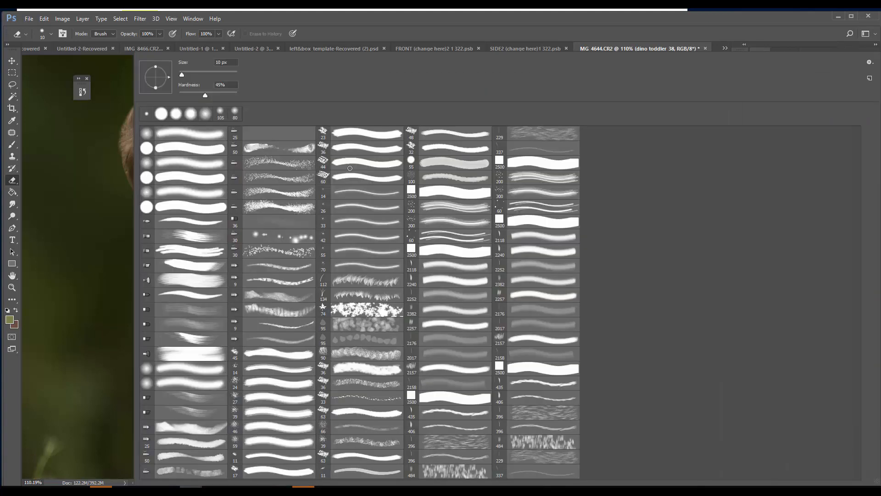
pyautogui.click(349, 168)
pyautogui.click(101, 88)
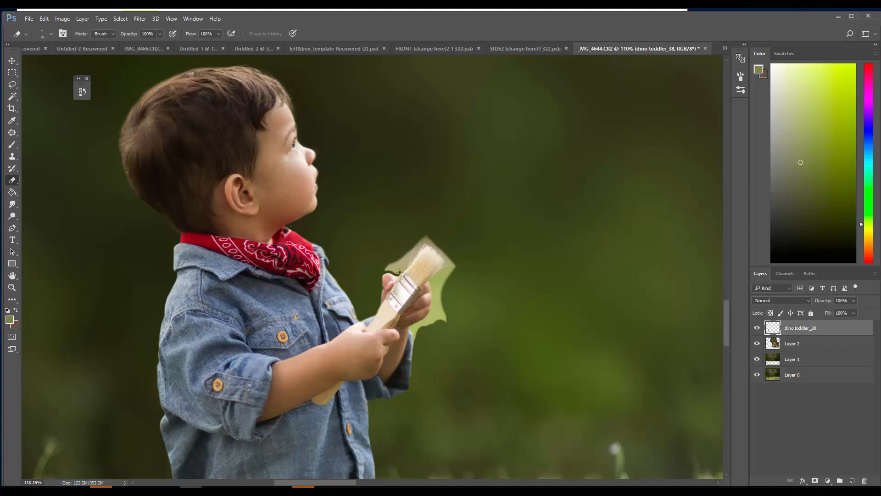
pyautogui.moveTo(404, 270)
pyautogui.mouseDown()
pyautogui.moveTo(417, 245)
pyautogui.moveTo(396, 264)
pyautogui.mouseUp()
pyautogui.moveTo(433, 313); pyautogui.dragTo(431, 315)
pyautogui.moveTo(430, 321); pyautogui.dragTo(441, 311)
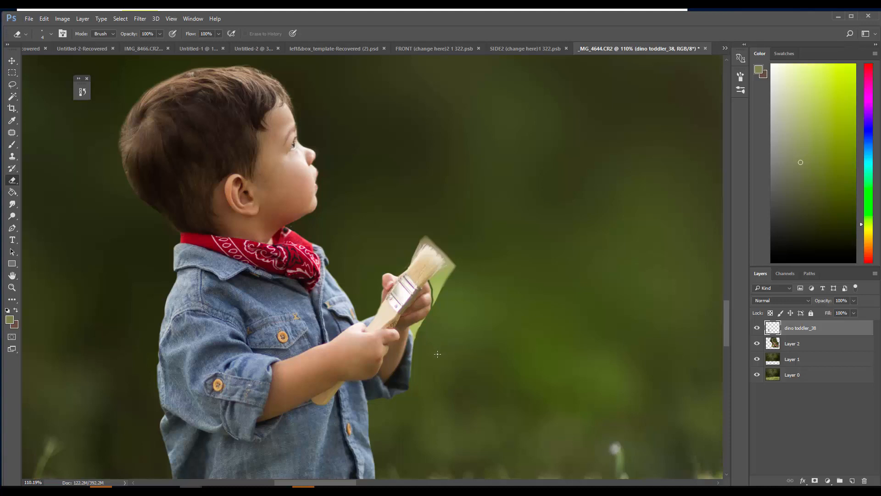
pyautogui.moveTo(450, 267)
pyautogui.mouseDown()
pyautogui.moveTo(431, 277)
pyautogui.moveTo(439, 285)
pyautogui.moveTo(455, 265)
pyautogui.moveTo(432, 308)
pyautogui.mouseUp()
pyautogui.moveTo(421, 240)
pyautogui.mouseDown()
pyautogui.moveTo(427, 250)
pyautogui.moveTo(420, 241)
pyautogui.moveTo(406, 269)
pyautogui.mouseUp()
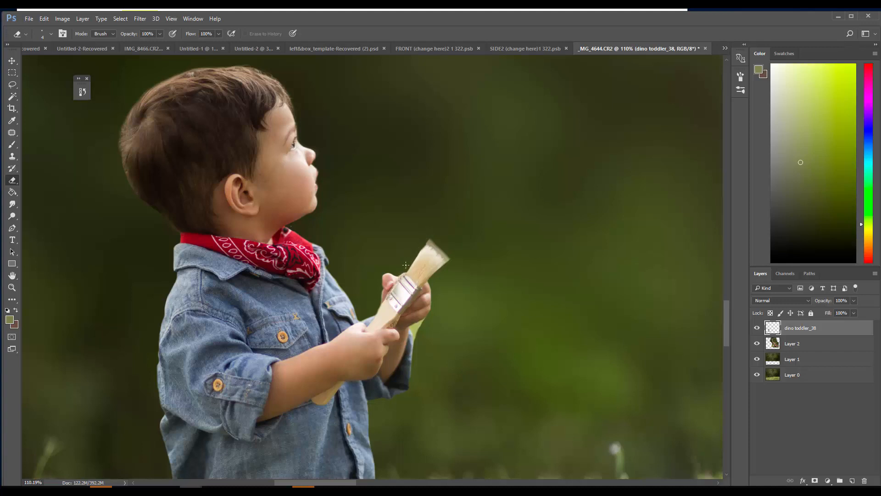
pyautogui.moveTo(433, 236)
pyautogui.mouseDown()
pyautogui.moveTo(450, 262)
pyautogui.moveTo(419, 238)
pyautogui.mouseUp()
pyautogui.moveTo(412, 359)
pyautogui.mouseDown()
pyautogui.moveTo(414, 337)
pyautogui.moveTo(411, 355)
pyautogui.mouseUp()
# Step forward through the history to the latest eraser state, reapplying the background removal around the giraffe on Layer 2
pyautogui.press('z')
pyautogui.moveTo(310, 366); pyautogui.dragTo(238, 332)
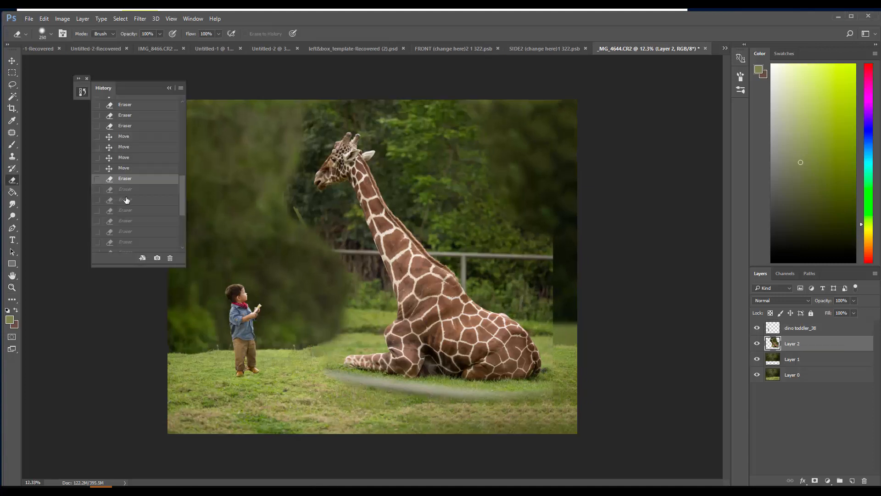
pyautogui.click(125, 217)
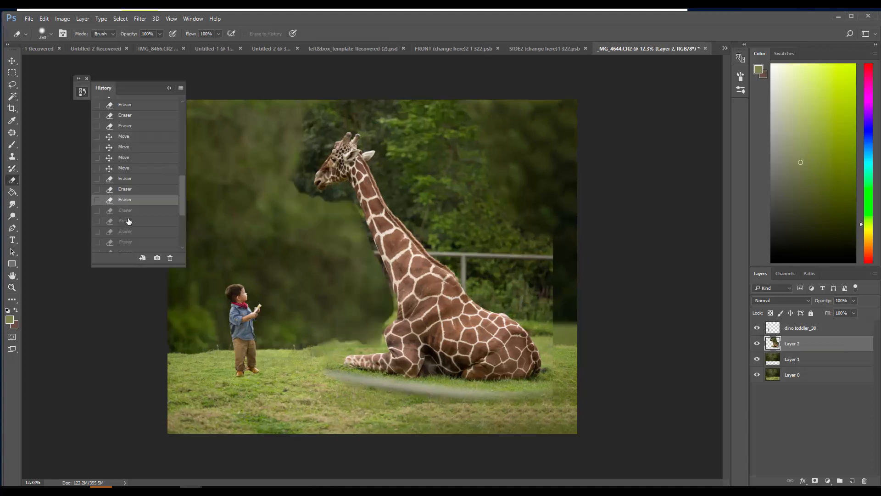
pyautogui.click(125, 196)
pyautogui.click(125, 207)
pyautogui.click(133, 231)
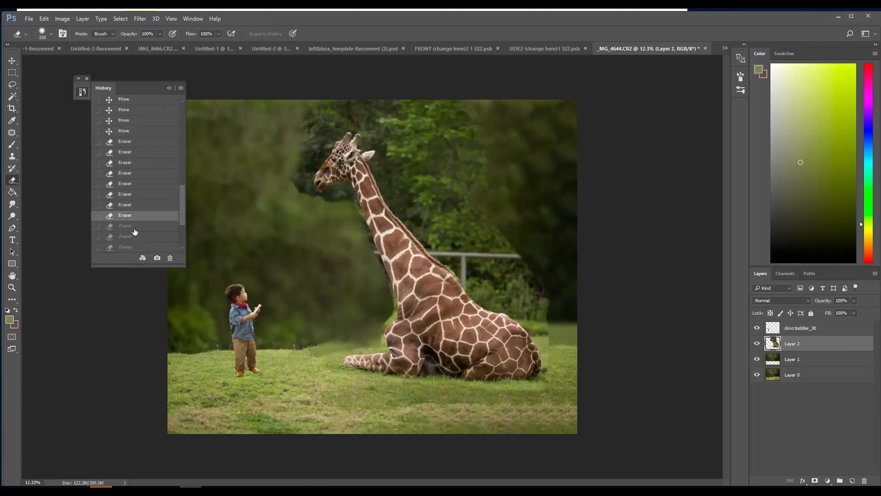
pyautogui.scroll(-1, 132, 230)
pyautogui.click(125, 204)
pyautogui.click(132, 233)
pyautogui.scroll(-1, 131, 234)
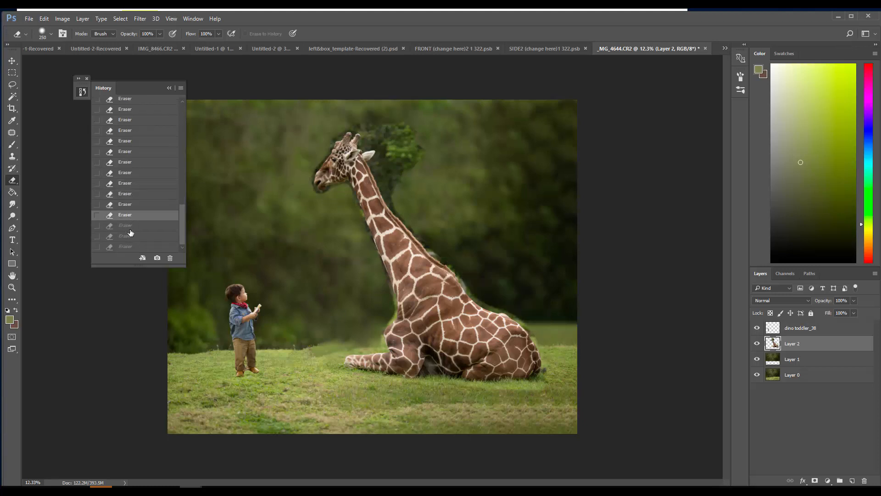
pyautogui.click(130, 233)
pyautogui.click(125, 247)
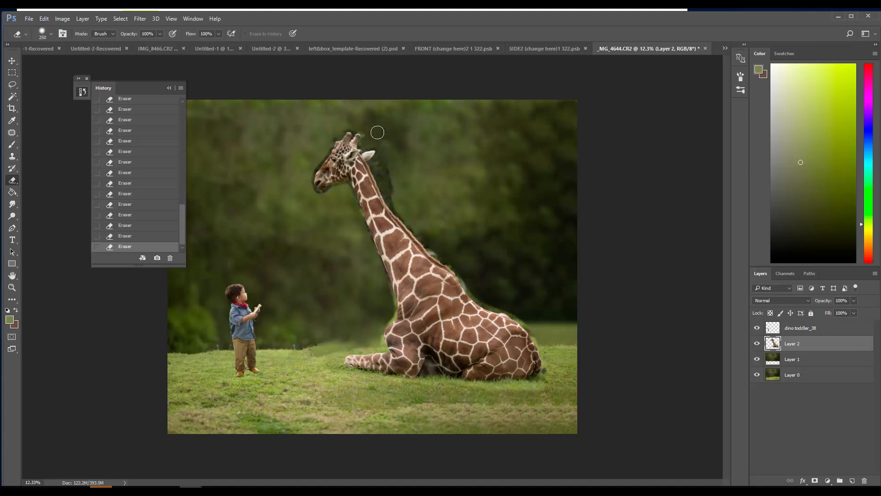
# Erase the remaining dark foliage behind the giraffe's neck and back and the leftovers on the grass beneath its body
pyautogui.moveTo(378, 133)
pyautogui.mouseDown()
pyautogui.moveTo(433, 245)
pyautogui.moveTo(477, 293)
pyautogui.moveTo(534, 326)
pyautogui.moveTo(547, 353)
pyautogui.mouseUp()
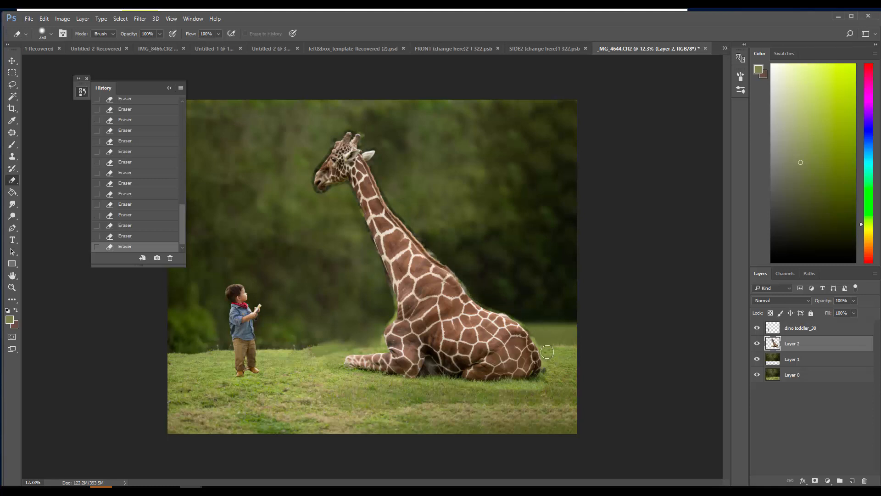
pyautogui.moveTo(553, 386)
pyautogui.mouseDown()
pyautogui.moveTo(550, 369)
pyautogui.moveTo(529, 394)
pyautogui.moveTo(504, 398)
pyautogui.moveTo(384, 383)
pyautogui.mouseUp()
pyautogui.click(78, 79)
pyautogui.click(12, 60)
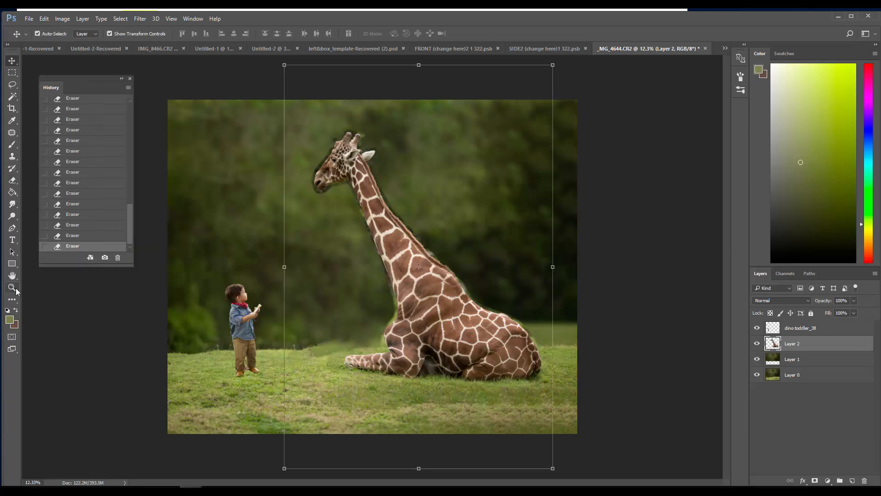
# Move the toddler slightly down the grass and towards the giraffe
pyautogui.click(15, 289)
pyautogui.keyDown('alt'); pyautogui.click(346, 352); pyautogui.keyUp('alt')
pyautogui.scroll(10, 392, 304)
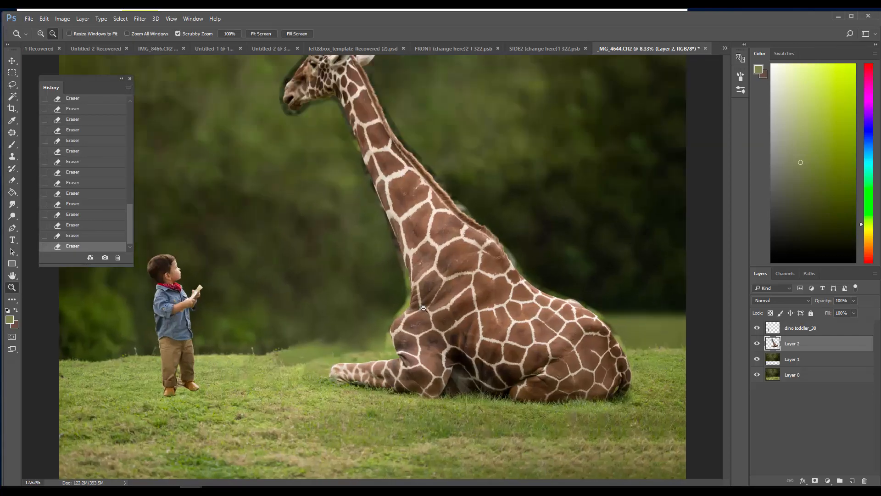
pyautogui.moveTo(330, 407); pyautogui.dragTo(284, 412)
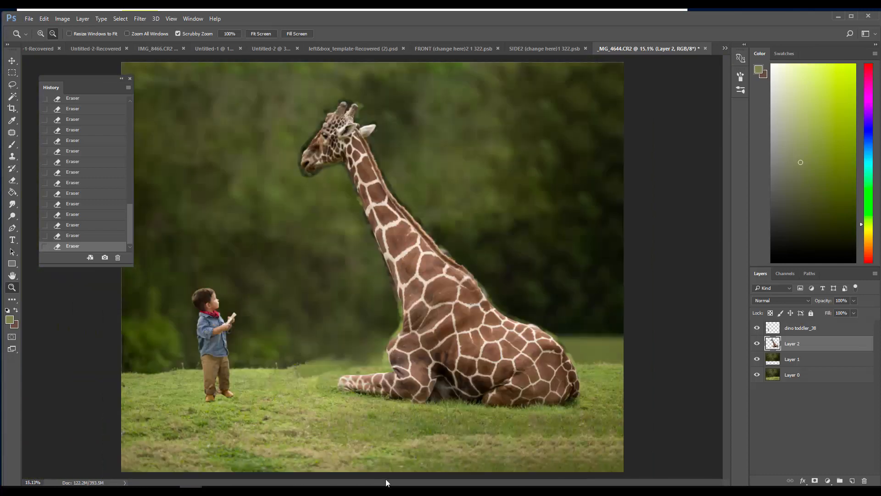
pyautogui.click(12, 275)
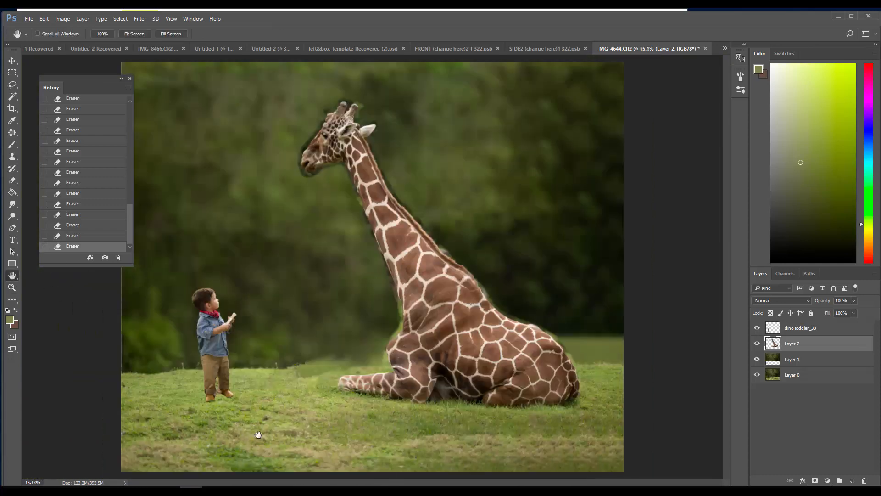
pyautogui.click(12, 288)
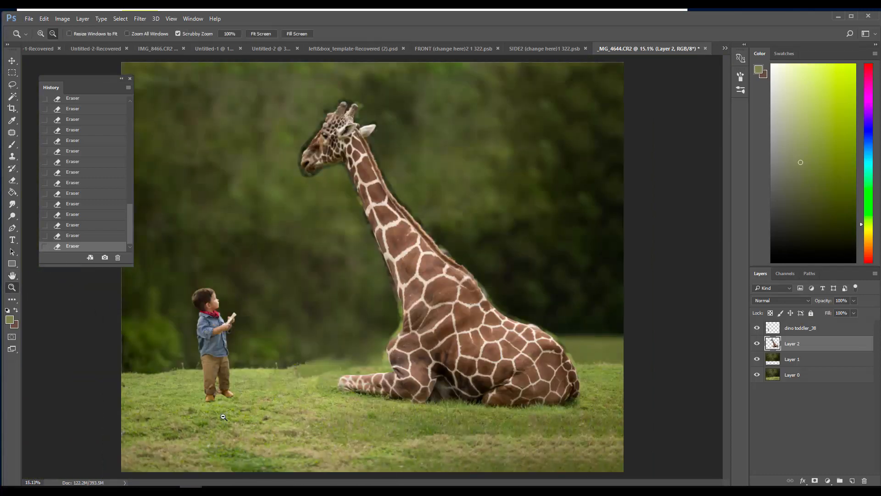
pyautogui.moveTo(209, 379); pyautogui.dragTo(223, 276)
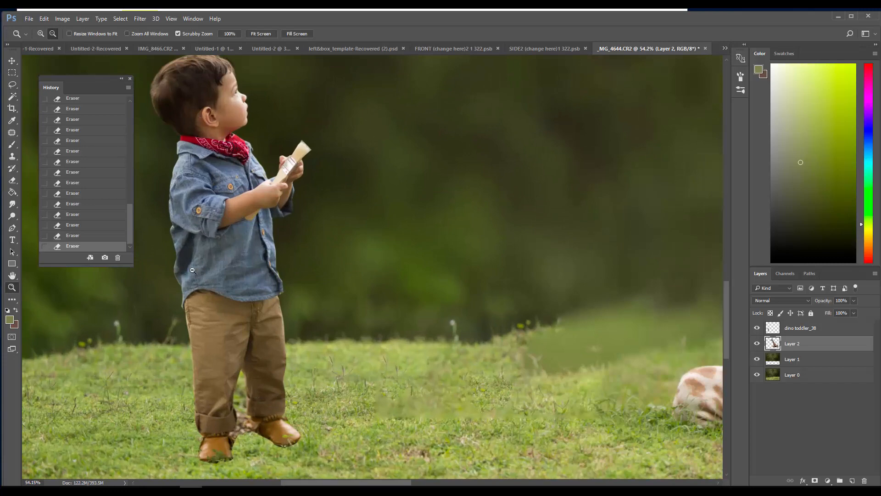
pyautogui.scroll(-5, 352, 343)
pyautogui.scroll(-3, 353, 344)
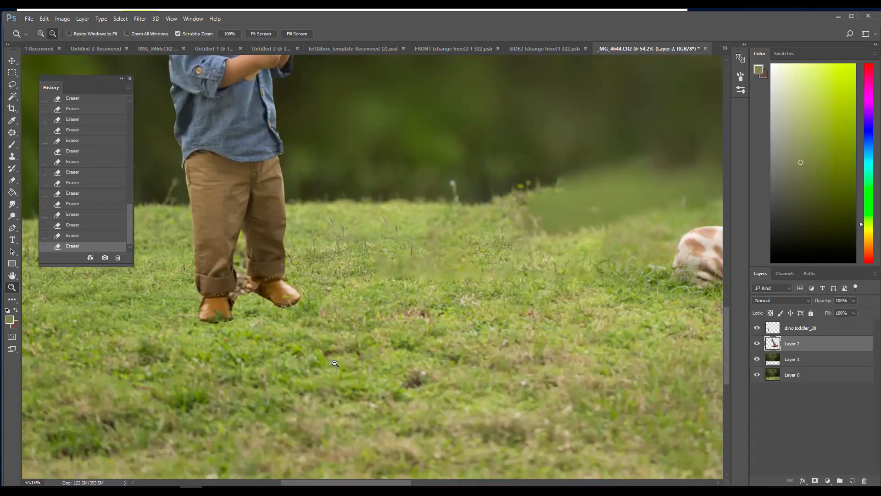
pyautogui.scroll(3, 249, 379)
pyautogui.scroll(1, 248, 378)
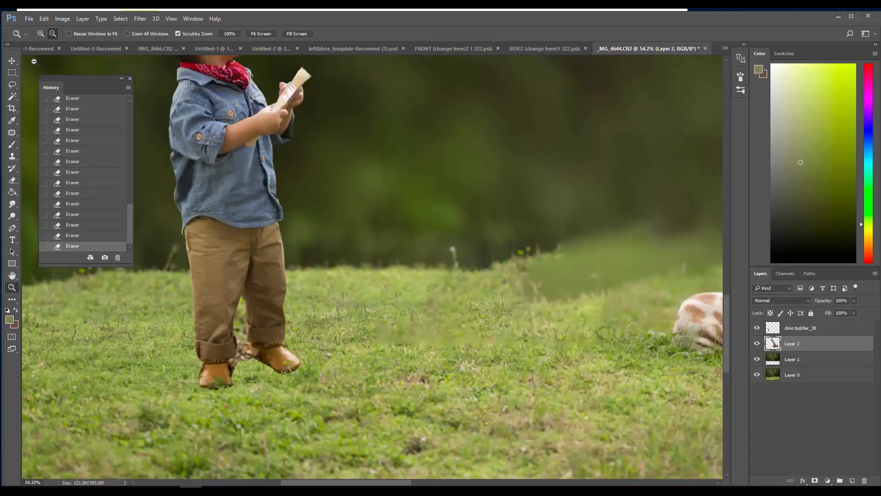
pyautogui.click(12, 60)
pyautogui.moveTo(211, 162)
pyautogui.mouseDown()
pyautogui.moveTo(207, 174)
pyautogui.moveTo(221, 168)
pyautogui.mouseUp()
# Erase the leftover background between the toddler's trouser legs and shoes with a 10 px eraser
pyautogui.click(12, 180)
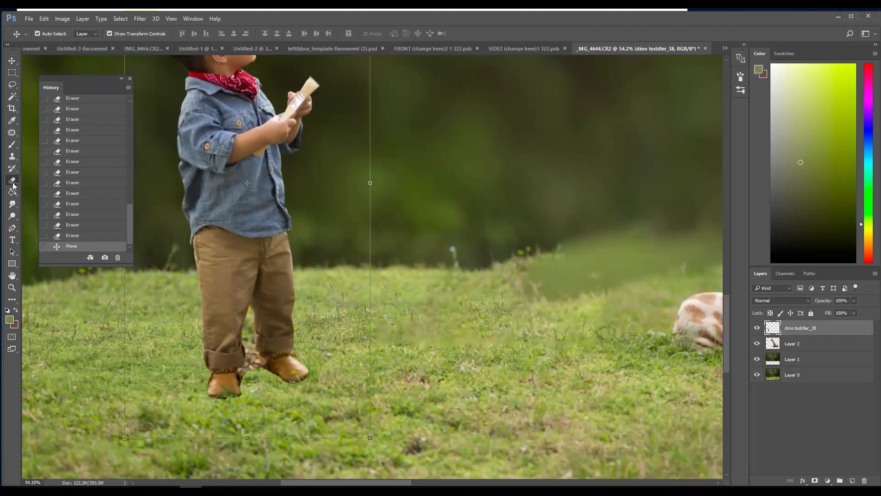
pyautogui.rightClick(181, 197)
pyautogui.moveTo(224, 75); pyautogui.dragTo(182, 74)
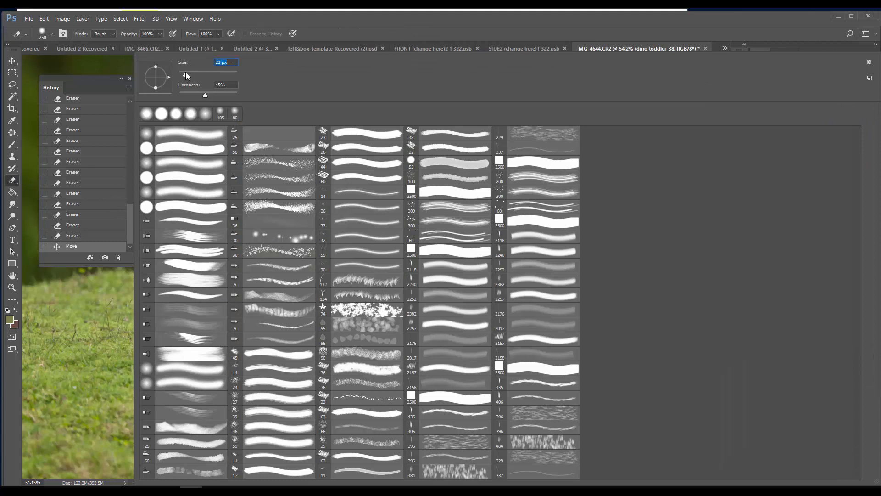
pyautogui.click(91, 303)
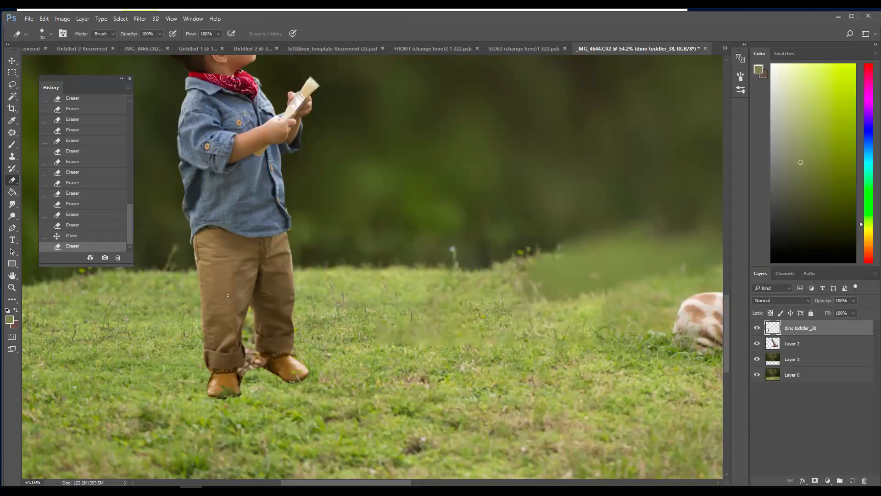
pyautogui.moveTo(252, 314); pyautogui.dragTo(257, 354)
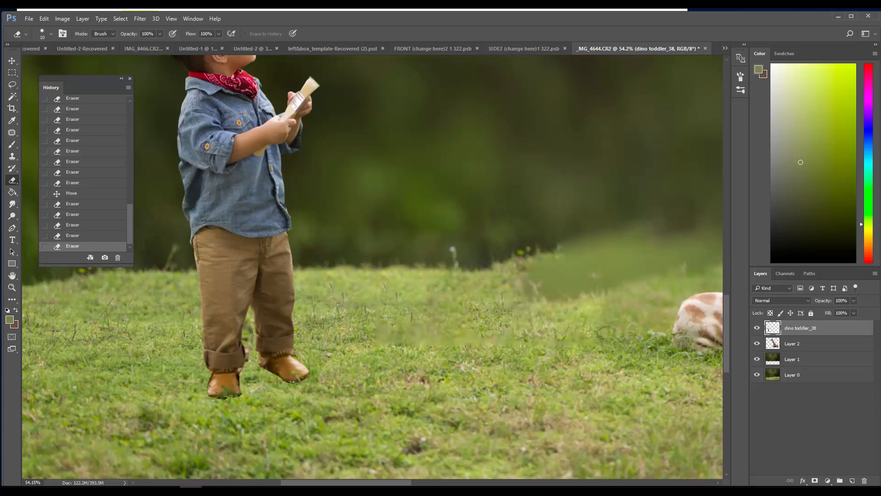
pyautogui.moveTo(242, 370); pyautogui.dragTo(247, 381)
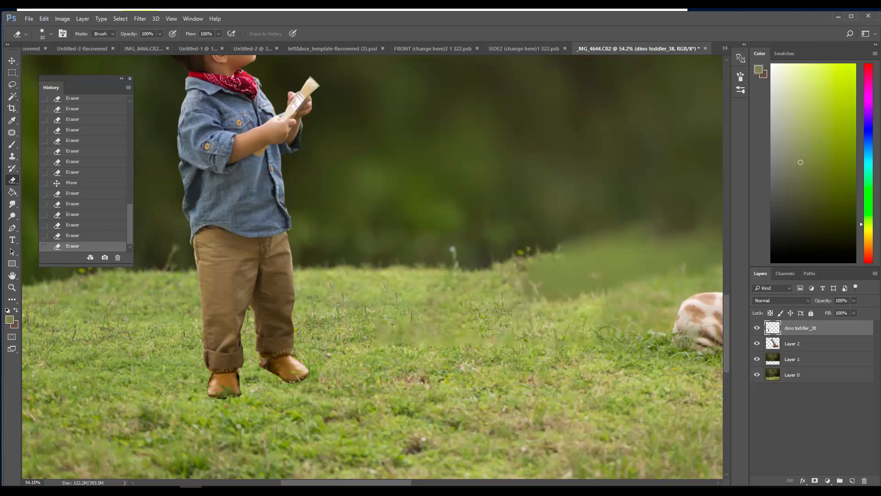
pyautogui.moveTo(250, 310); pyautogui.dragTo(251, 315)
# Soften the edges of both of the toddler's shoes with a 200 px Blur brush at 50% strength
pyautogui.click(12, 216)
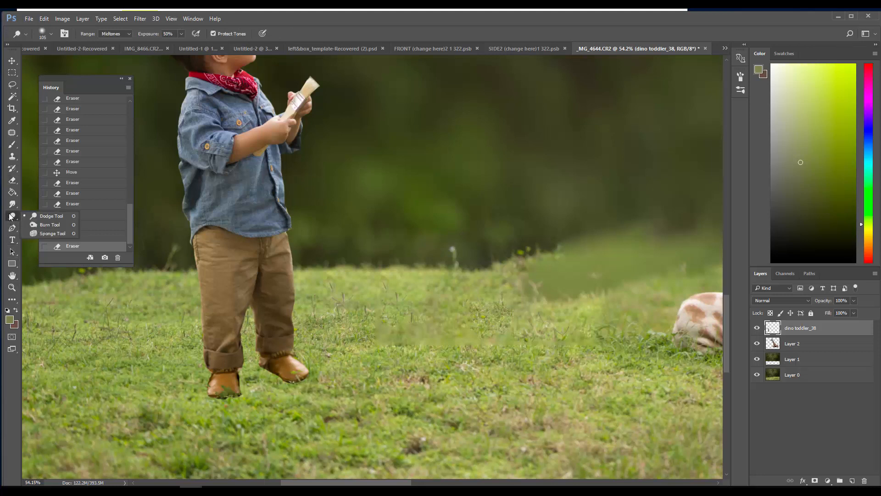
pyautogui.click(12, 204)
pyautogui.click(59, 204)
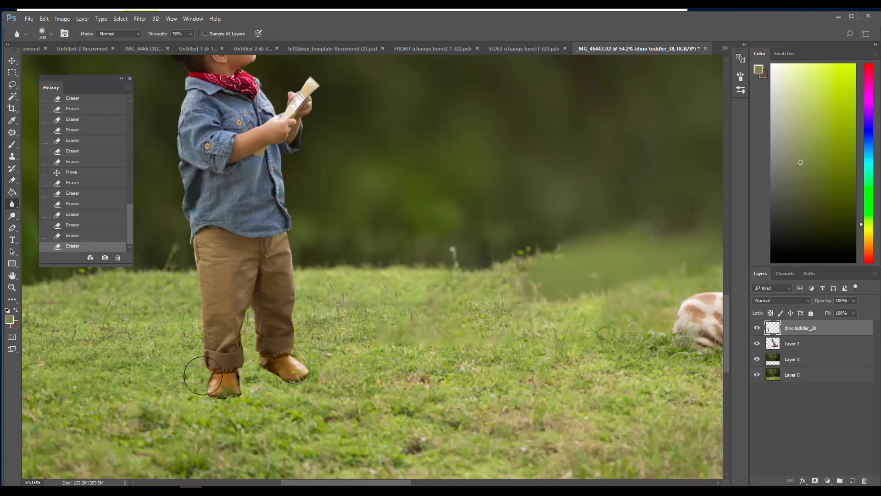
pyautogui.moveTo(200, 377)
pyautogui.mouseDown()
pyautogui.moveTo(229, 398)
pyautogui.moveTo(264, 384)
pyautogui.moveTo(318, 392)
pyautogui.moveTo(311, 383)
pyautogui.moveTo(265, 379)
pyautogui.moveTo(299, 390)
pyautogui.mouseUp()
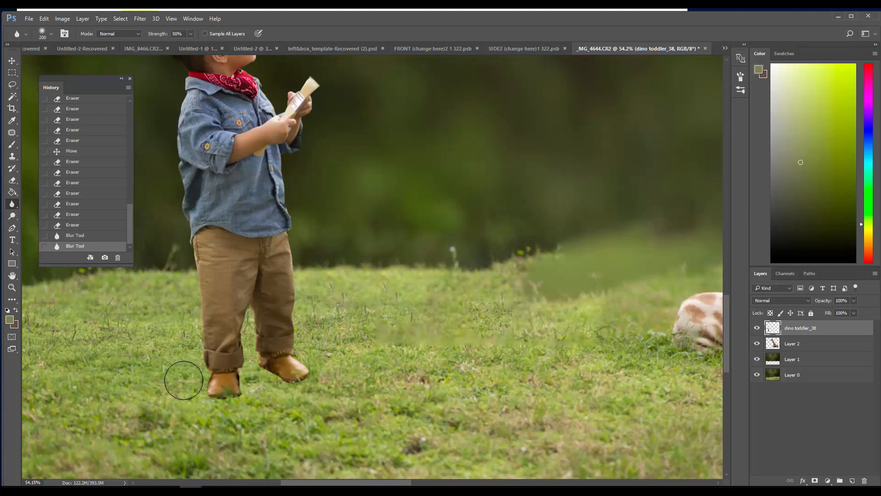
pyautogui.moveTo(211, 385); pyautogui.dragTo(314, 374)
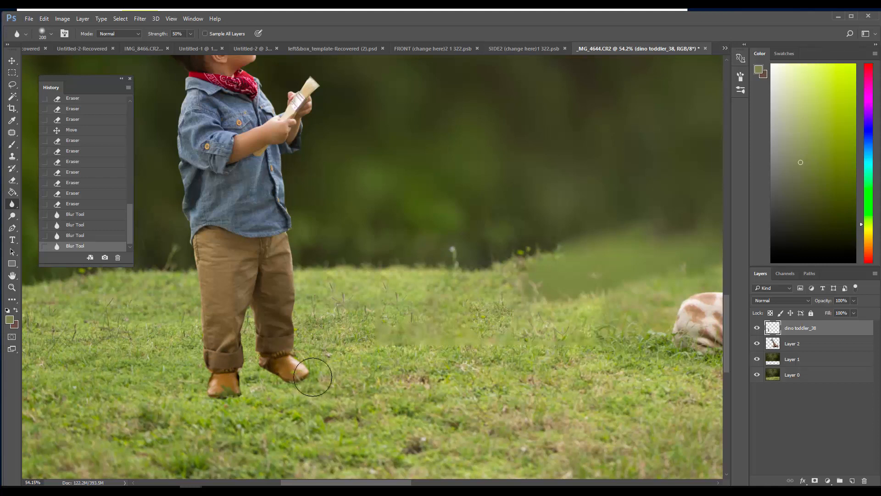
pyautogui.moveTo(260, 376); pyautogui.dragTo(265, 388)
pyautogui.moveTo(224, 410)
pyautogui.mouseDown()
pyautogui.moveTo(225, 402)
pyautogui.moveTo(195, 398)
pyautogui.moveTo(197, 378)
pyautogui.mouseUp()
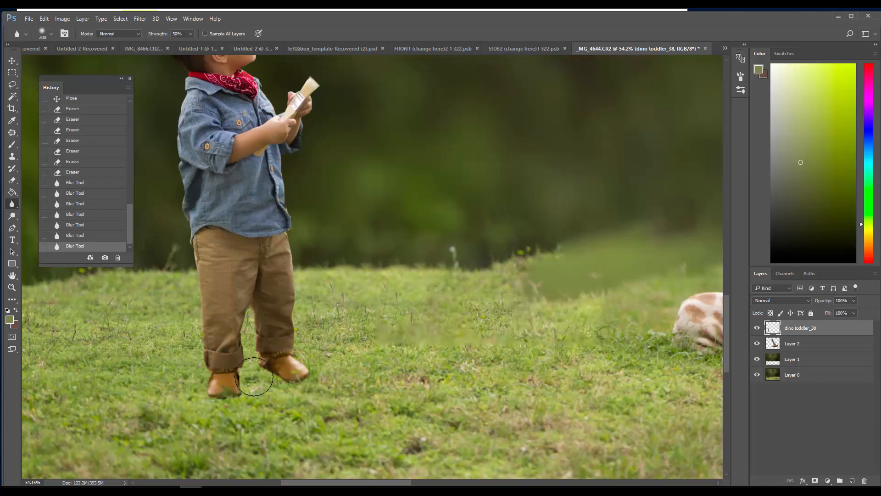
pyautogui.moveTo(268, 362); pyautogui.dragTo(256, 354)
# Blur the soles of the toddler's shoes into the grass with the Blur brush reduced to 80 px
pyautogui.press('[')
pyautogui.press('[')
pyautogui.press('[')
pyautogui.press('[')
pyautogui.press('[')
pyautogui.moveTo(229, 391); pyautogui.dragTo(184, 394)
pyautogui.moveTo(255, 399); pyautogui.dragTo(190, 394)
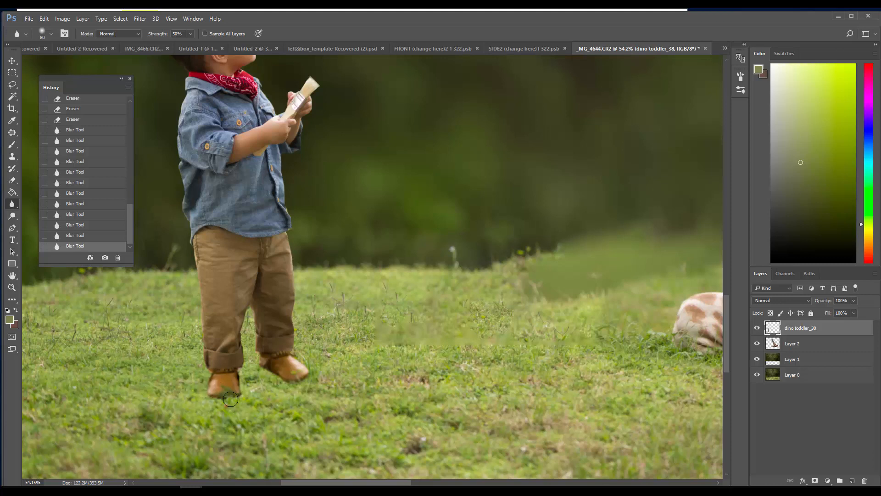
pyautogui.moveTo(310, 383); pyautogui.dragTo(344, 383)
# Hide the toddler and giraffe layers to examine the grass background, toggle Layer 0 as a check, and show the giraffe again
pyautogui.hscroll(5, 381, 475)
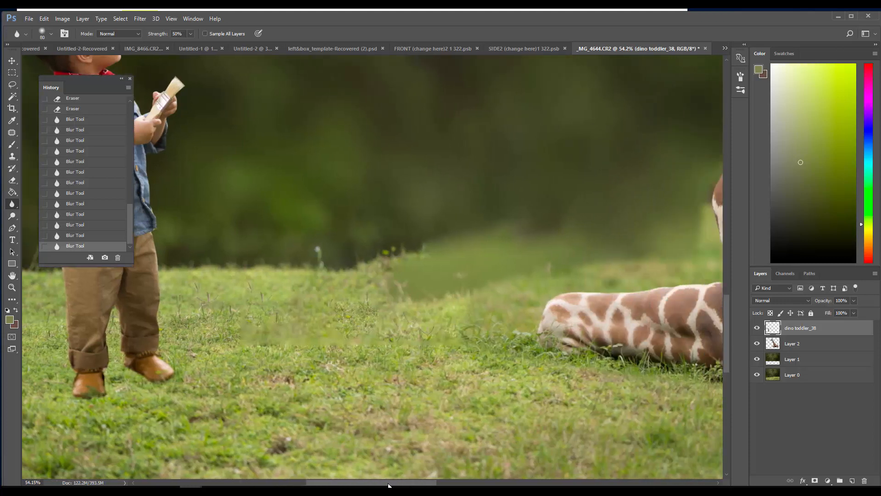
pyautogui.click(757, 328)
pyautogui.click(757, 343)
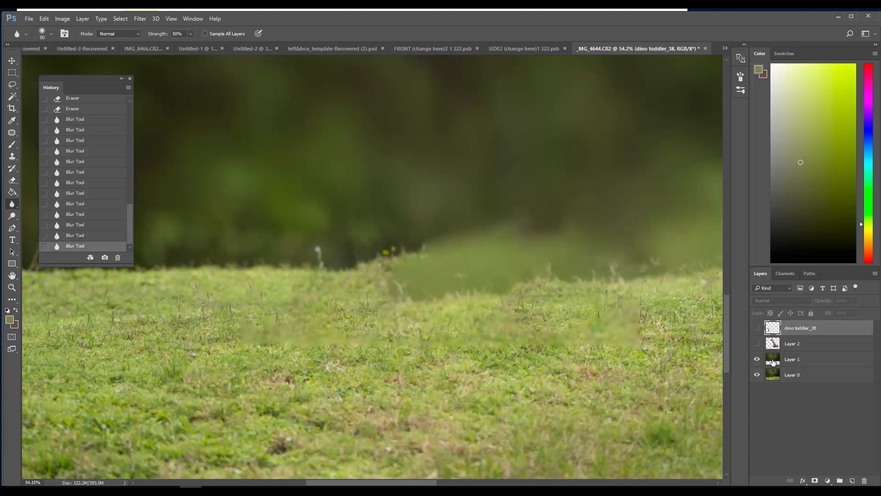
pyautogui.click(757, 374)
pyautogui.click(757, 375)
pyautogui.click(777, 375)
pyautogui.click(757, 343)
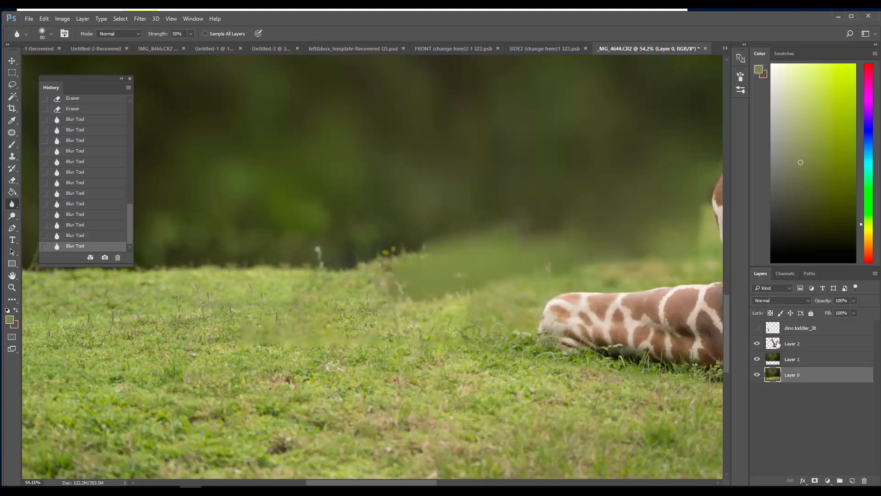
# Show the toddler layer again and move the giraffe on Layer 2 slightly up and closer to the toddler
pyautogui.click(776, 344)
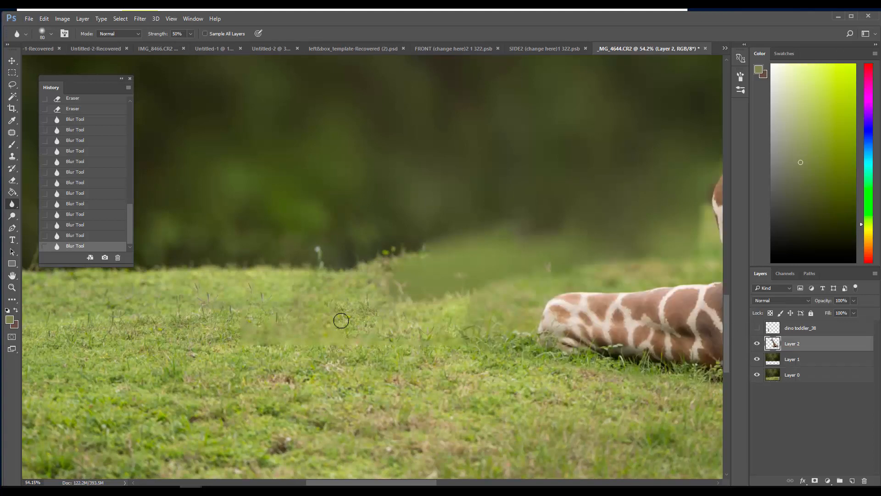
pyautogui.click(12, 287)
pyautogui.hotkey('ctrl', '0')
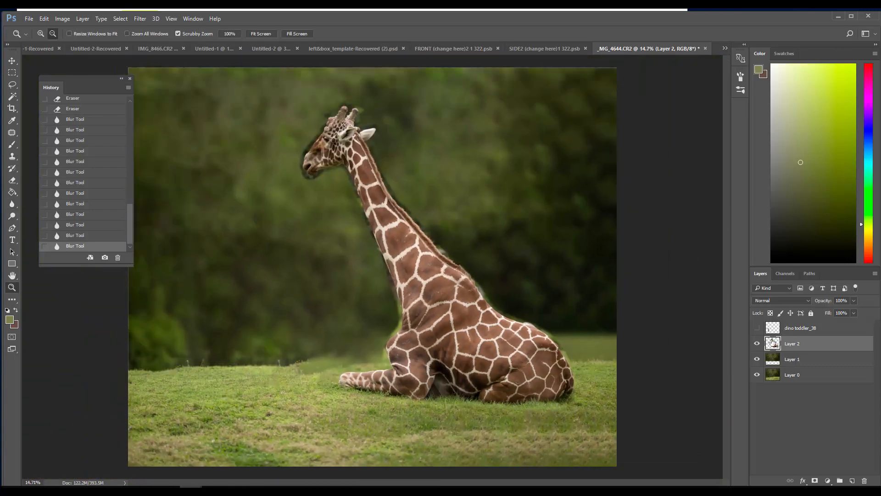
pyautogui.click(757, 328)
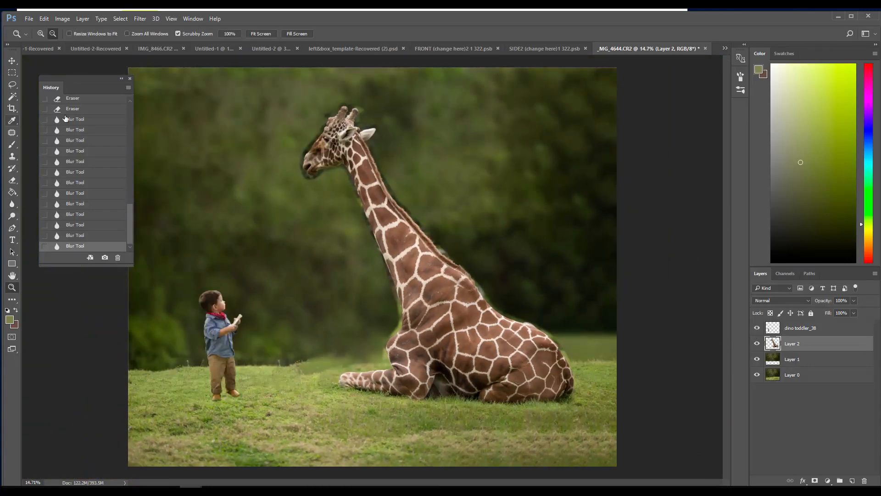
pyautogui.click(12, 60)
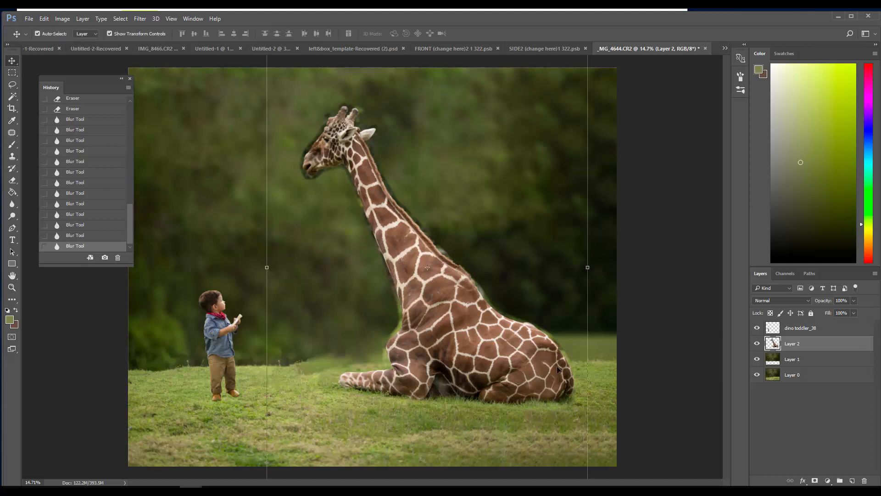
pyautogui.moveTo(498, 361); pyautogui.dragTo(498, 356)
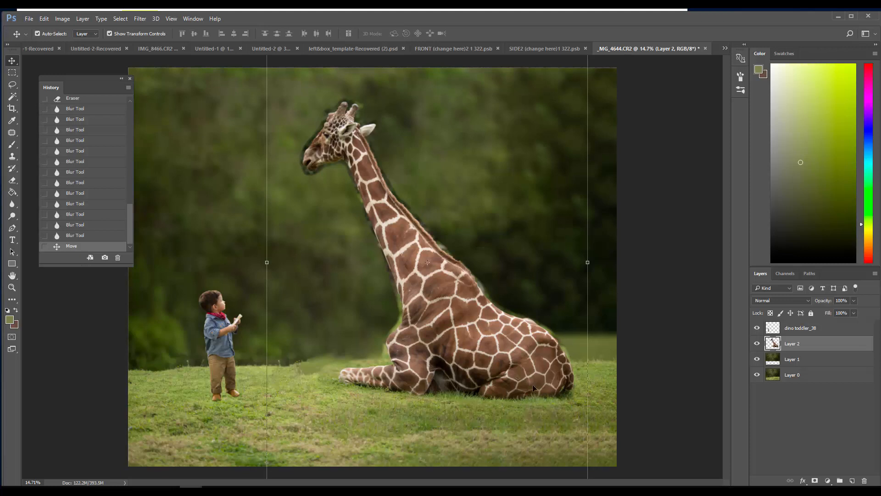
pyautogui.moveTo(533, 384); pyautogui.dragTo(495, 378)
# Rotate the giraffe by -2.38 degrees so that it leans towards the toddler
pyautogui.hotkey('ctrl', 't')
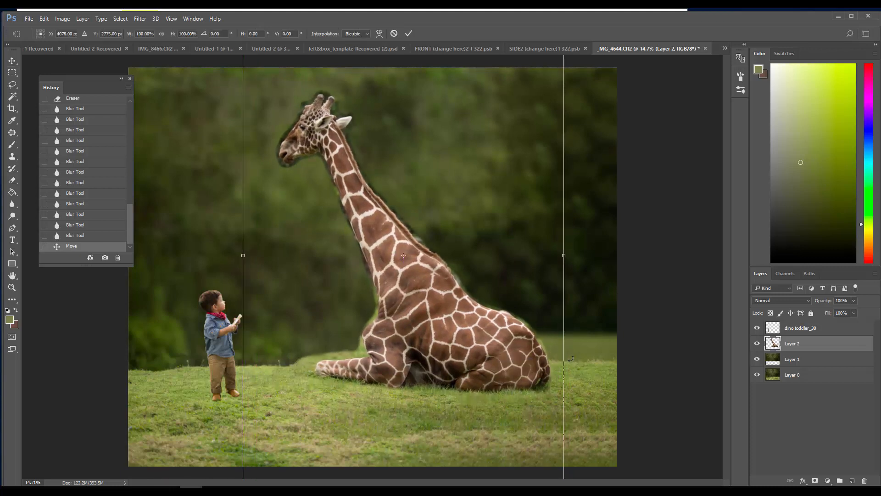
pyautogui.moveTo(571, 358); pyautogui.dragTo(518, 353)
pyautogui.click(409, 34)
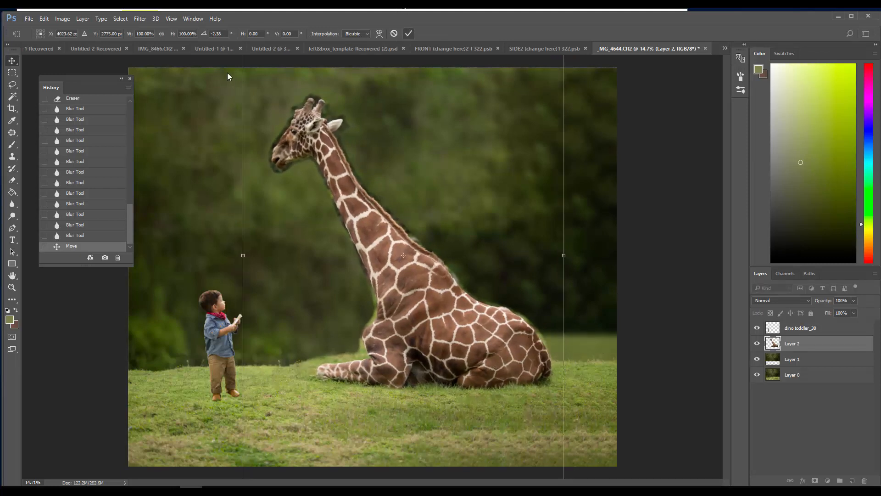
# Erase leftover patches of Layer 2 on the grass below the giraffe, enlarging the eraser from 10 px to 300 px
pyautogui.click(13, 181)
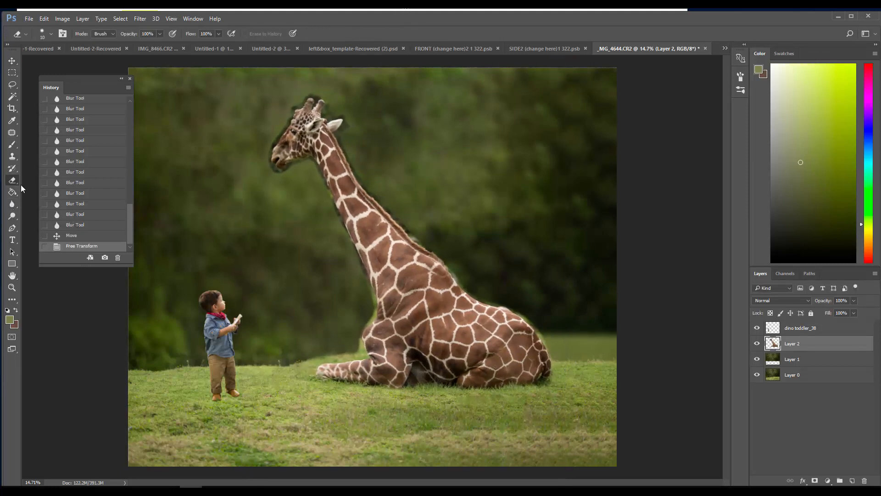
pyautogui.click(360, 406)
pyautogui.click(343, 366)
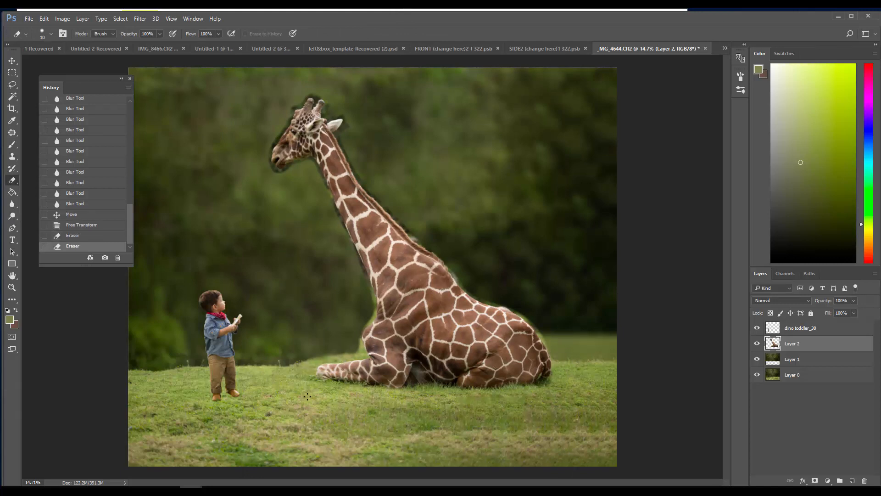
pyautogui.click(351, 411)
pyautogui.press(']')
pyautogui.press(']')
pyautogui.press(']')
pyautogui.press(']')
pyautogui.press(']')
pyautogui.press(']')
pyautogui.press(']')
pyautogui.press(']')
pyautogui.press(']')
pyautogui.press(']')
pyautogui.press(']')
pyautogui.press(']')
pyautogui.press(']')
pyautogui.press(']')
pyautogui.press(']')
pyautogui.click(452, 426)
# Set the eraser to the 134 px grass-shaped brush for working on the giraffe's front leg
pyautogui.click(12, 288)
pyautogui.moveTo(379, 390); pyautogui.dragTo(445, 416)
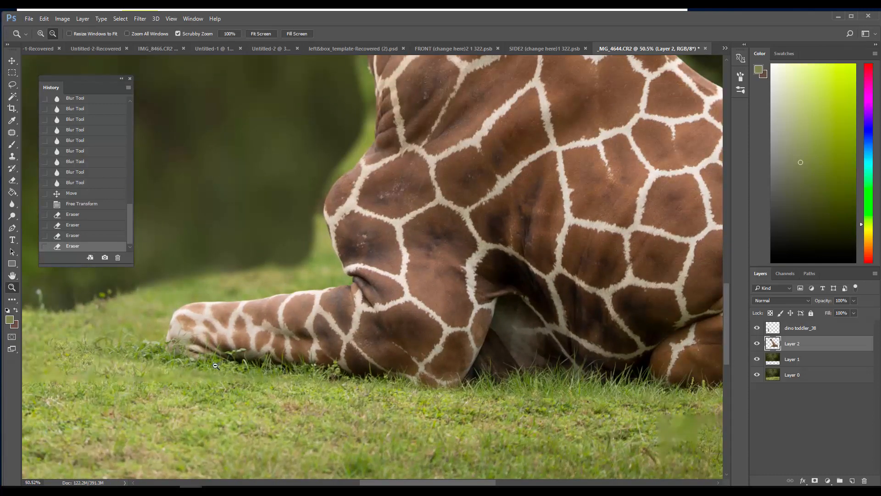
pyautogui.press('e')
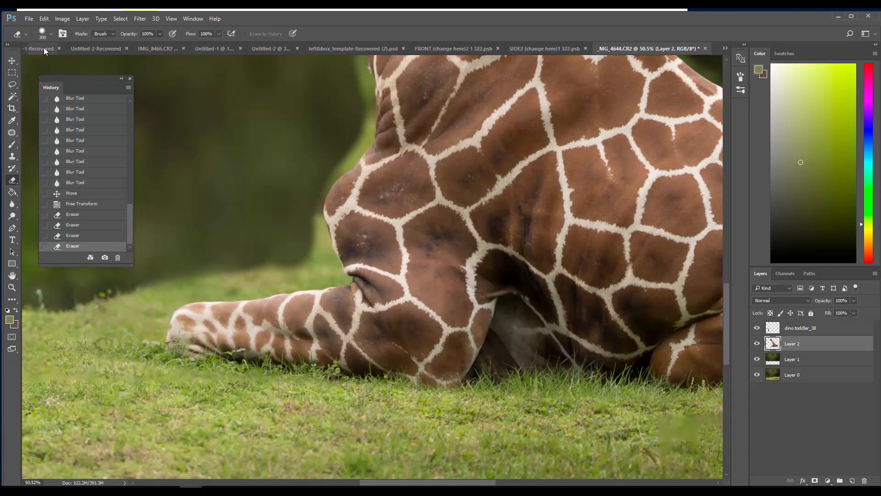
pyautogui.rightClick(48, 62)
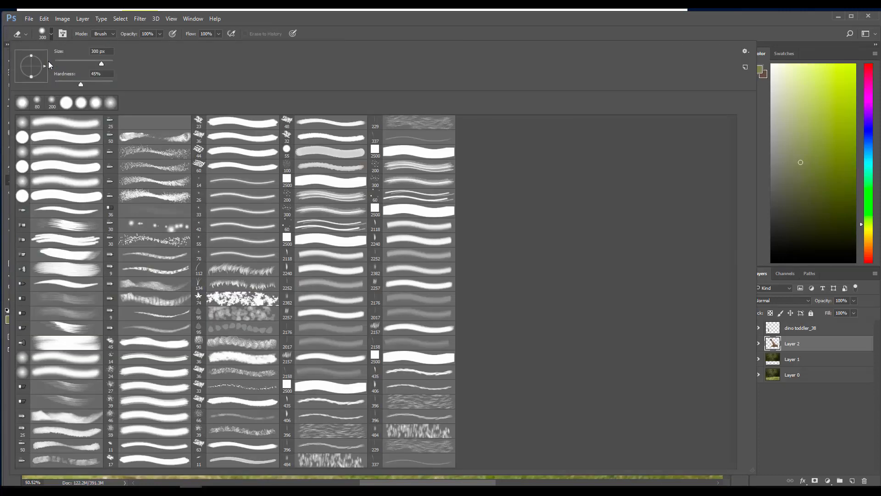
pyautogui.click(217, 288)
pyautogui.click(155, 37)
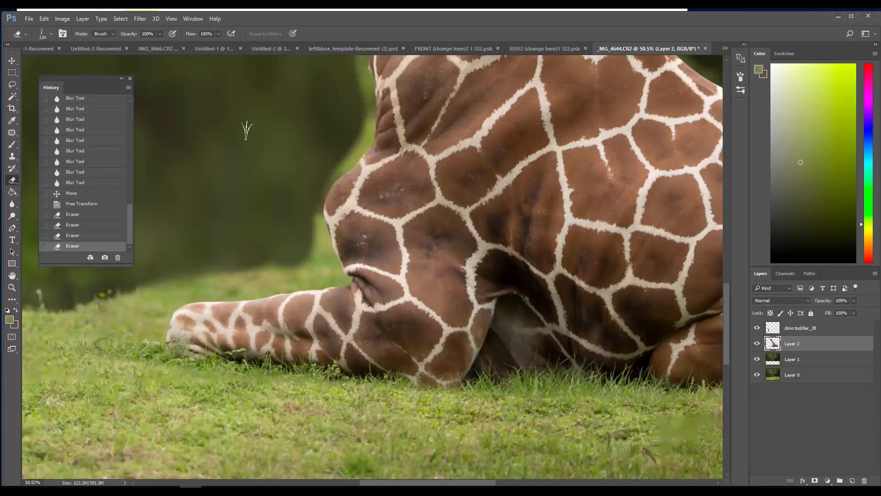
# Erase grass-blade shapes around the giraffe's front hoof to blend the cut-out's lower edge into the meadow
pyautogui.click(229, 364)
pyautogui.click(221, 377)
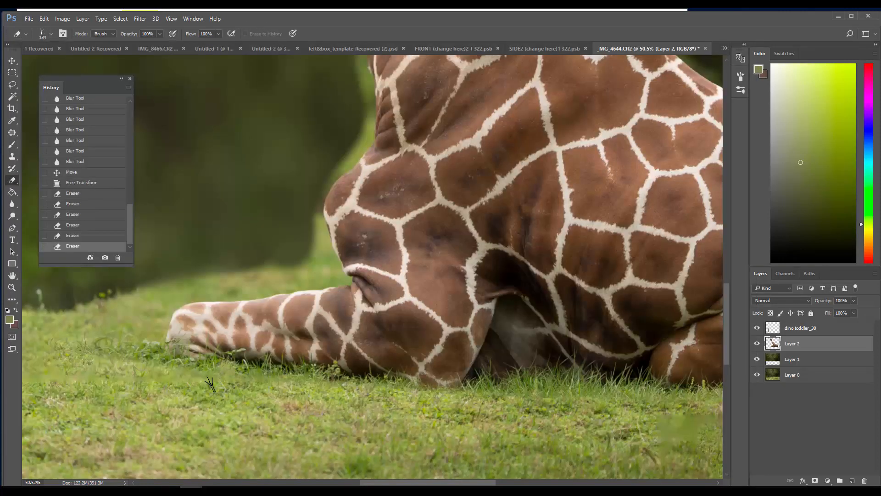
pyautogui.click(206, 370)
pyautogui.click(200, 362)
pyautogui.click(185, 363)
pyautogui.click(169, 358)
pyautogui.click(159, 359)
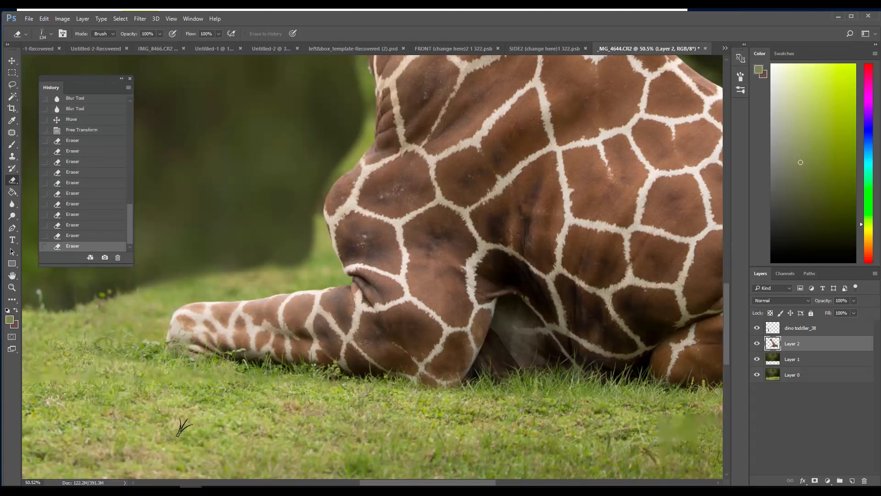
pyautogui.click(153, 361)
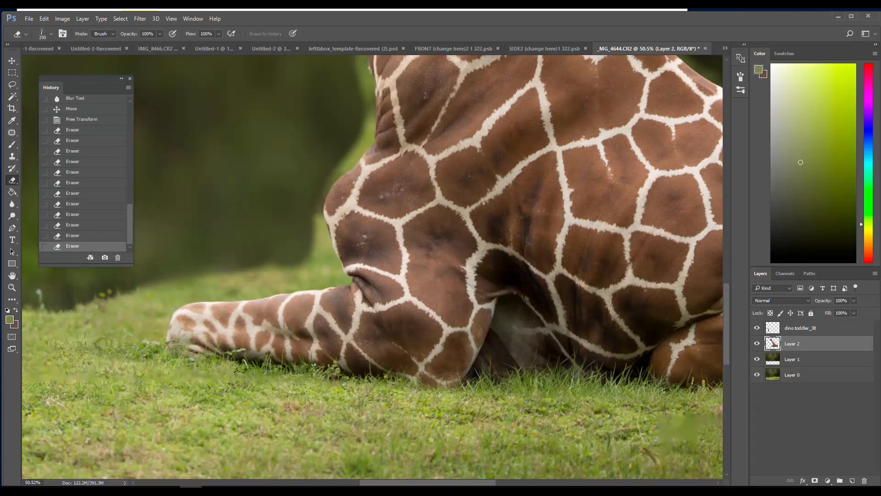
# Undo the 700 px eraser dab and continue erasing grass blades along the giraffe's lower edge with a 250 px grass brush
pyautogui.click(221, 334)
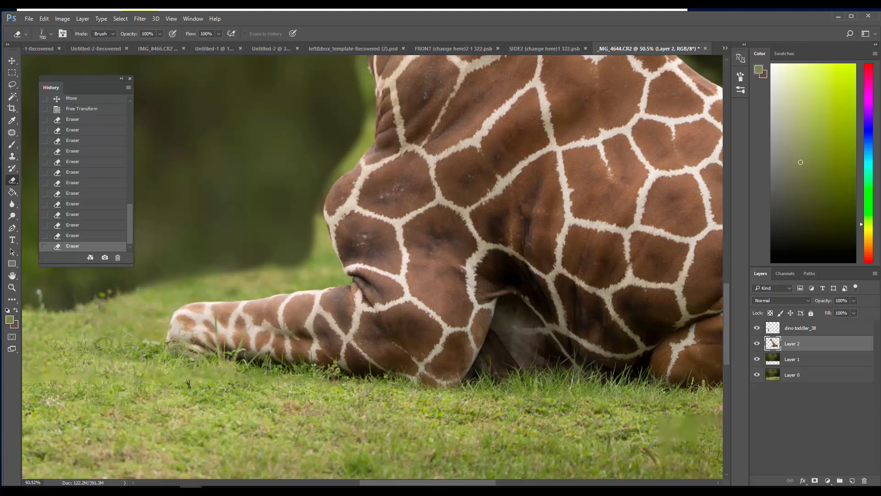
pyautogui.click(69, 236)
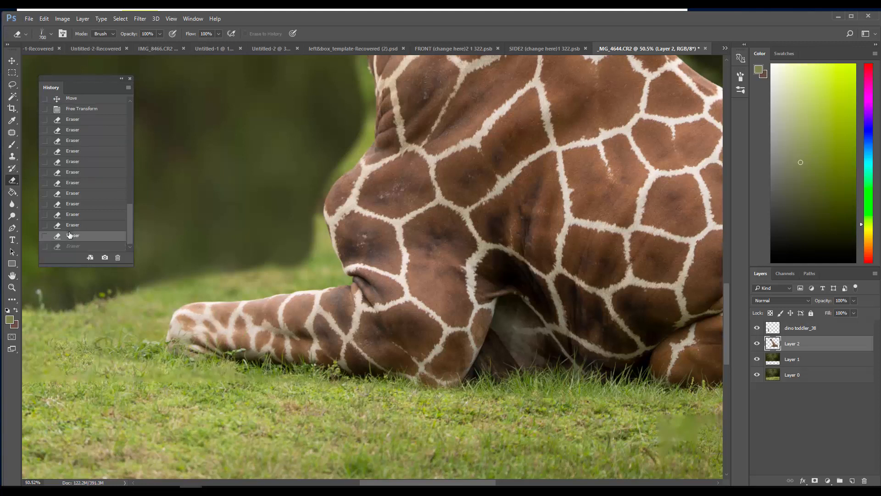
pyautogui.click(181, 355)
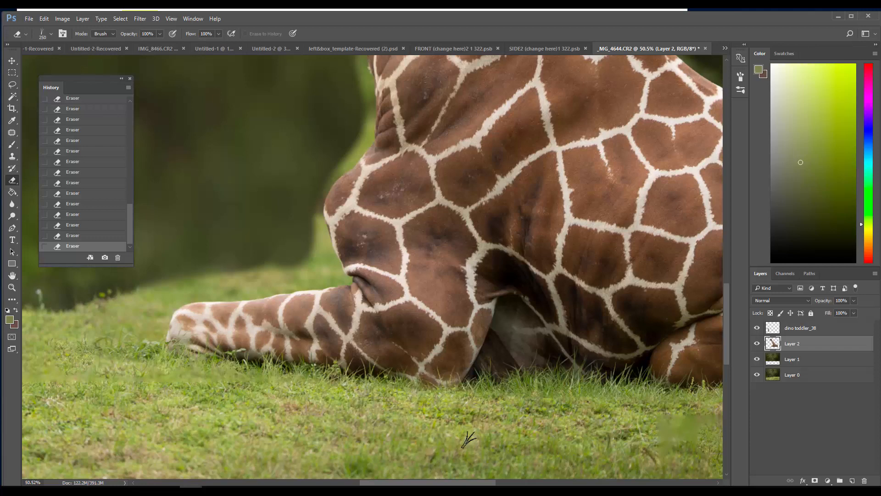
pyautogui.moveTo(385, 482); pyautogui.dragTo(447, 482)
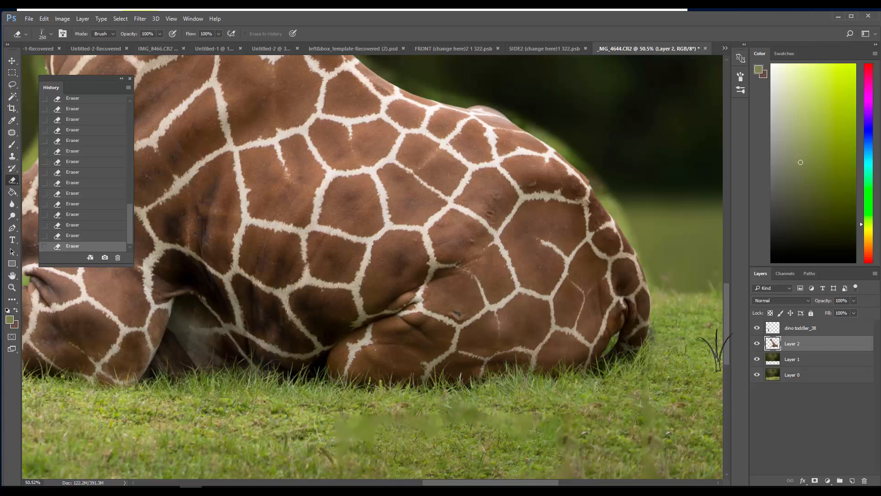
# Patch the first smudged area of grass below the giraffe's belly on Layer 0 with clean grass beside it
pyautogui.scroll(-5, 728, 372)
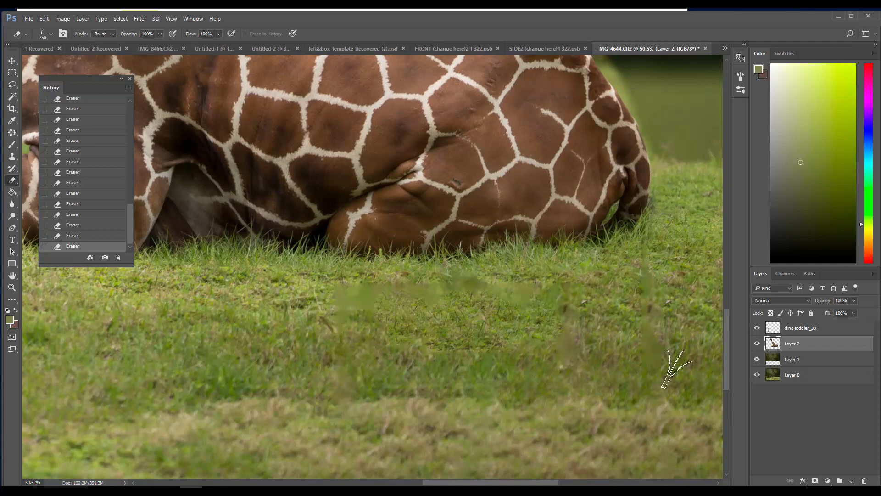
pyautogui.click(753, 376)
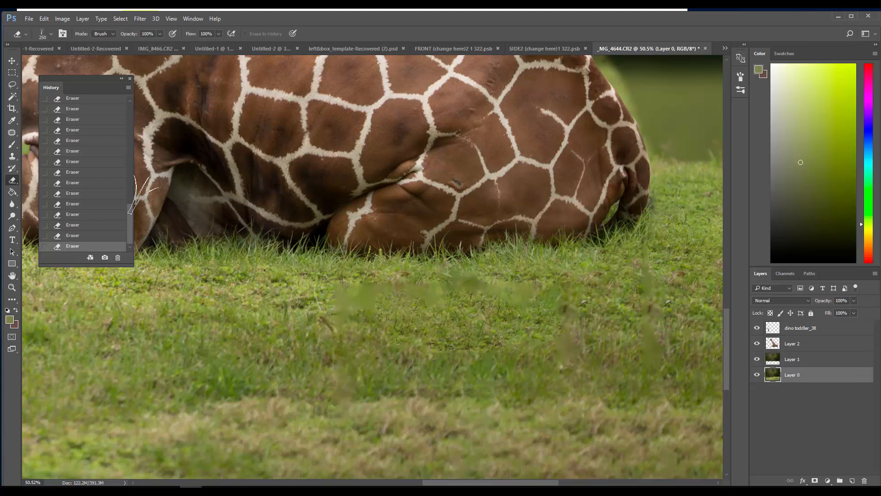
pyautogui.click(12, 132)
pyautogui.moveTo(329, 279)
pyautogui.mouseDown()
pyautogui.moveTo(330, 327)
pyautogui.moveTo(380, 319)
pyautogui.moveTo(329, 279)
pyautogui.mouseUp()
pyautogui.moveTo(335, 312); pyautogui.dragTo(203, 308)
pyautogui.hotkey('ctrl', 'd')
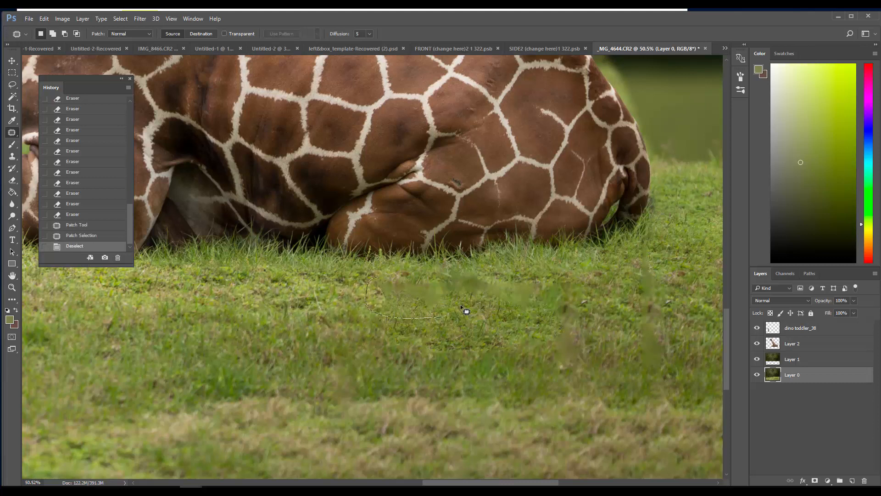
# Patch the remaining smudges below the giraffe's hind leg, including the tall vertical one, with clean neighbouring grass
pyautogui.moveTo(362, 297); pyautogui.dragTo(104, 301)
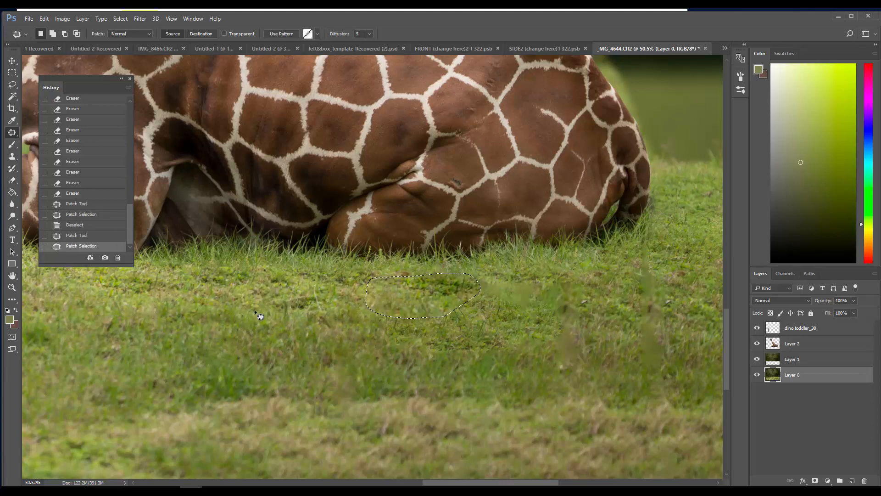
pyautogui.hotkey('ctrl', 'd')
pyautogui.moveTo(494, 276)
pyautogui.mouseDown()
pyautogui.moveTo(456, 292)
pyautogui.moveTo(535, 282)
pyautogui.moveTo(496, 276)
pyautogui.mouseUp()
pyautogui.moveTo(485, 299)
pyautogui.mouseDown()
pyautogui.moveTo(353, 300)
pyautogui.moveTo(338, 291)
pyautogui.mouseUp()
pyautogui.hotkey('ctrl', 'd')
pyautogui.moveTo(572, 270); pyautogui.dragTo(548, 358)
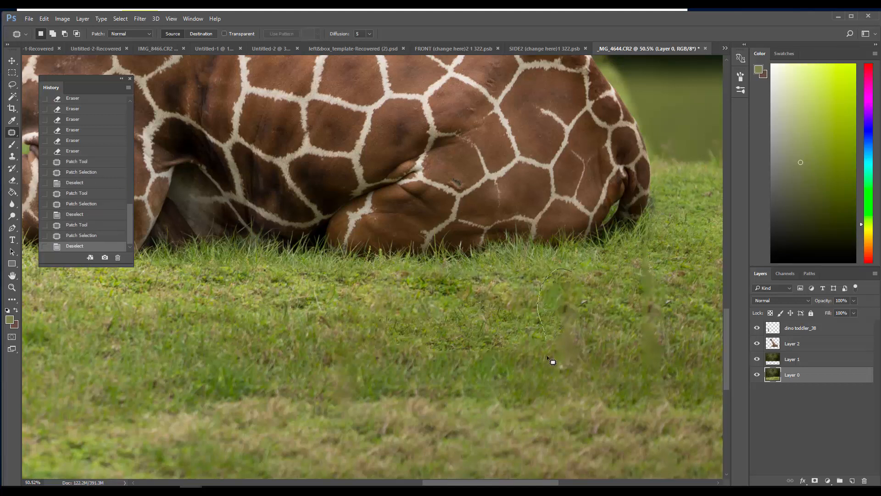
pyautogui.moveTo(572, 313); pyautogui.dragTo(409, 325)
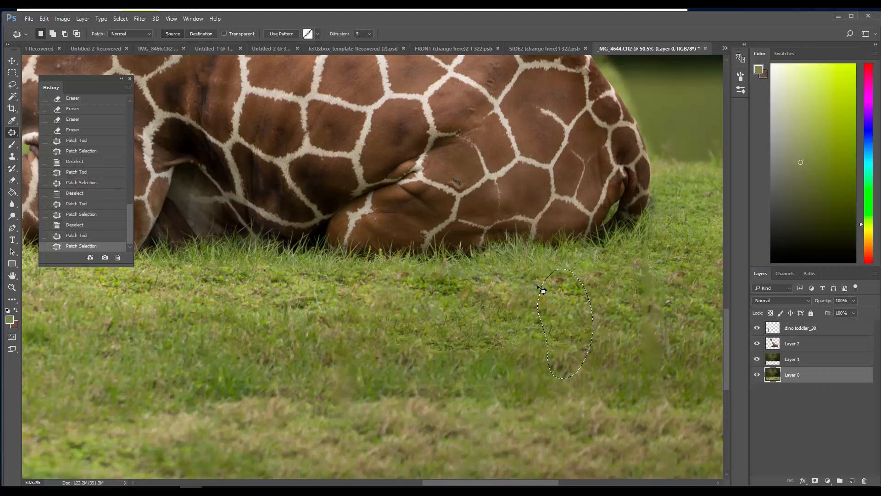
# Patch the tall vertical smudge in the grass below the giraffe's rump with clean grass beside it
pyautogui.hotkey('ctrl', 'd')
pyautogui.moveTo(639, 303); pyautogui.dragTo(675, 319)
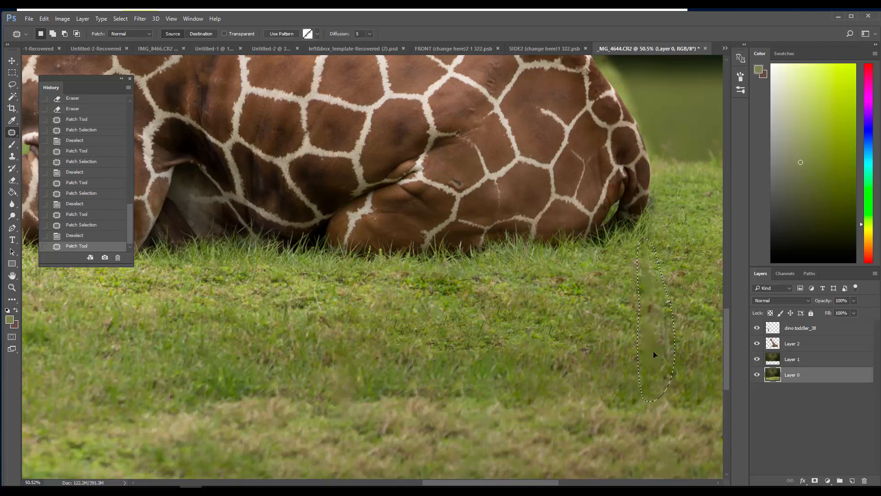
pyautogui.moveTo(653, 351)
pyautogui.mouseDown()
pyautogui.moveTo(682, 352)
pyautogui.moveTo(609, 341)
pyautogui.mouseUp()
pyautogui.hotkey('ctrl', 'd')
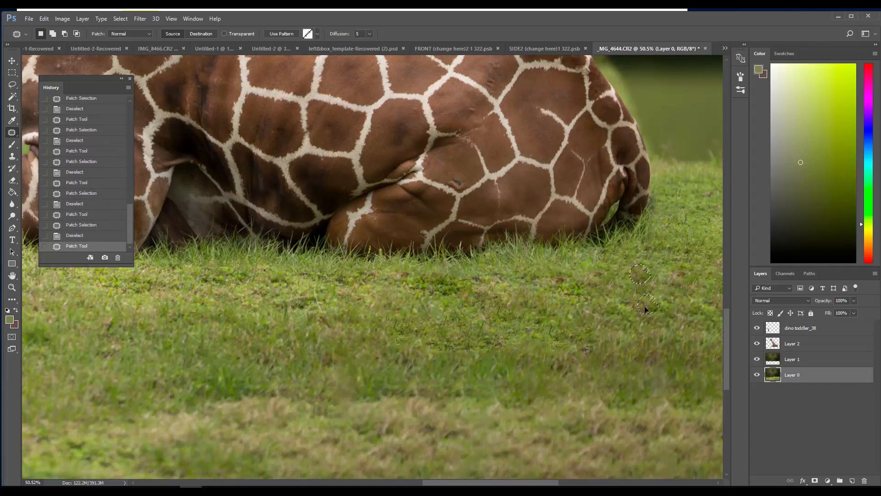
# Patch the smudged grass between the toddler and the giraffe's front hoof with clean grass from farther down the meadow
pyautogui.moveTo(460, 485); pyautogui.dragTo(364, 484)
pyautogui.moveTo(260, 236)
pyautogui.mouseDown()
pyautogui.moveTo(256, 260)
pyautogui.moveTo(262, 219)
pyautogui.moveTo(260, 234)
pyautogui.mouseUp()
pyautogui.moveTo(275, 239)
pyautogui.mouseDown()
pyautogui.moveTo(282, 290)
pyautogui.moveTo(244, 299)
pyautogui.mouseUp()
pyautogui.hotkey('ctrl', 'd')
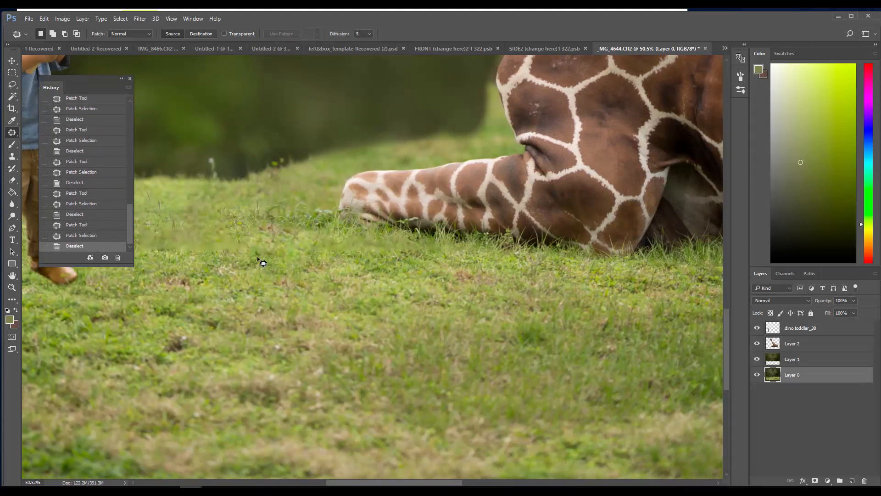
pyautogui.moveTo(262, 257)
pyautogui.mouseDown()
pyautogui.moveTo(209, 213)
pyautogui.moveTo(137, 237)
pyautogui.moveTo(258, 258)
pyautogui.mouseUp()
pyautogui.moveTo(230, 249)
pyautogui.mouseDown()
pyautogui.moveTo(308, 280)
pyautogui.moveTo(270, 316)
pyautogui.mouseUp()
pyautogui.hotkey('ctrl', 'd')
# Patch the remaining blurry grass beside the toddler's legs and below the giraffe's front leg, collapsing the History to reach it
pyautogui.moveTo(205, 260); pyautogui.dragTo(203, 264)
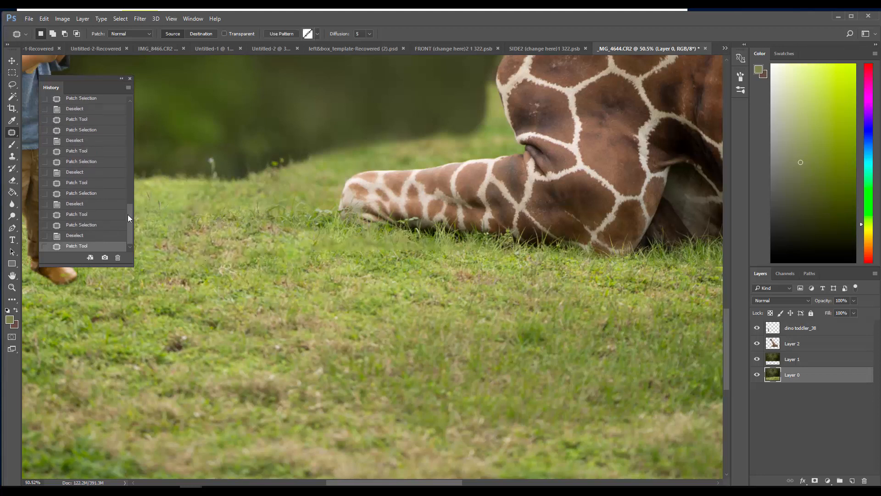
pyautogui.click(122, 79)
pyautogui.moveTo(186, 210)
pyautogui.mouseDown()
pyautogui.moveTo(145, 258)
pyautogui.moveTo(182, 224)
pyautogui.mouseUp()
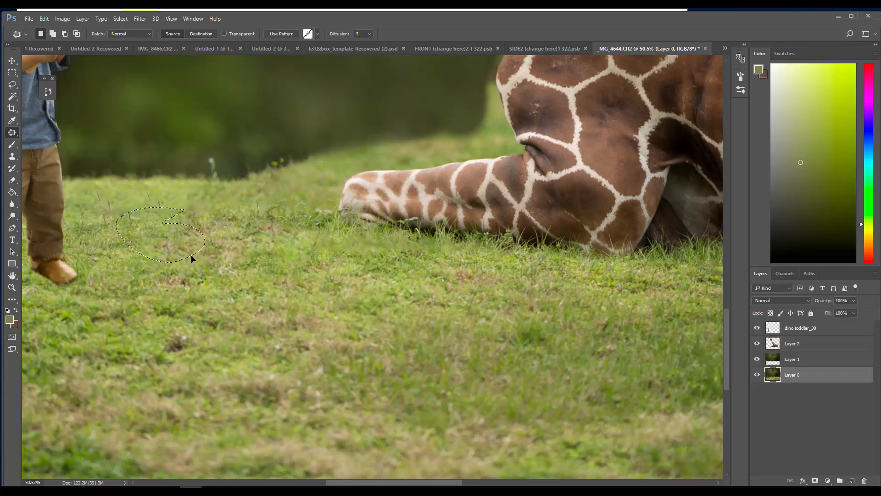
pyautogui.moveTo(187, 255); pyautogui.dragTo(238, 272)
pyautogui.hotkey('ctrl', 'd')
pyautogui.moveTo(413, 238)
pyautogui.mouseDown()
pyautogui.moveTo(299, 252)
pyautogui.moveTo(442, 266)
pyautogui.mouseUp()
pyautogui.hotkey('ctrl', 'd')
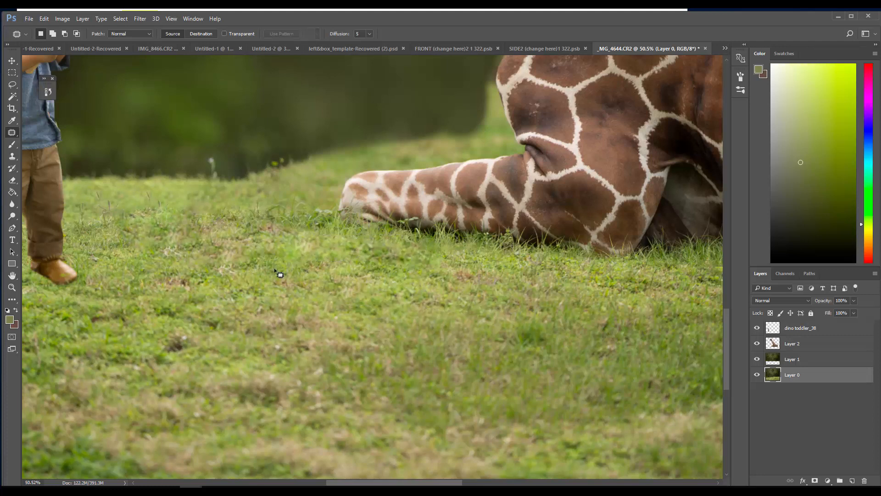
pyautogui.moveTo(144, 238); pyautogui.dragTo(149, 242)
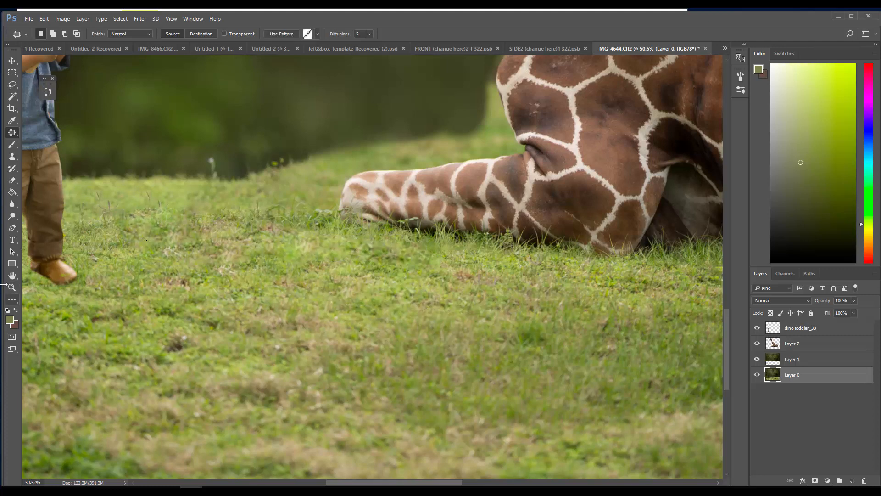
# Bring the whole composite into view and select the giraffe layer, Layer 2
pyautogui.click(12, 287)
pyautogui.moveTo(206, 350); pyautogui.dragTo(150, 349)
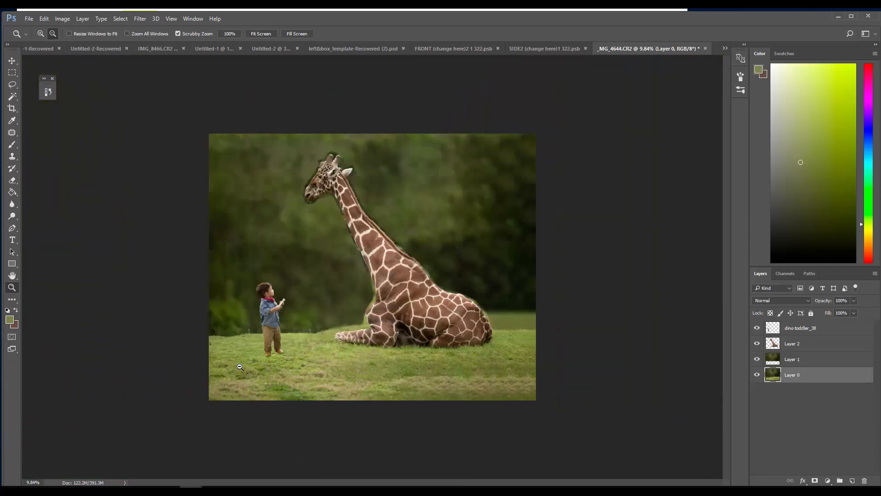
pyautogui.moveTo(265, 351); pyautogui.dragTo(254, 370)
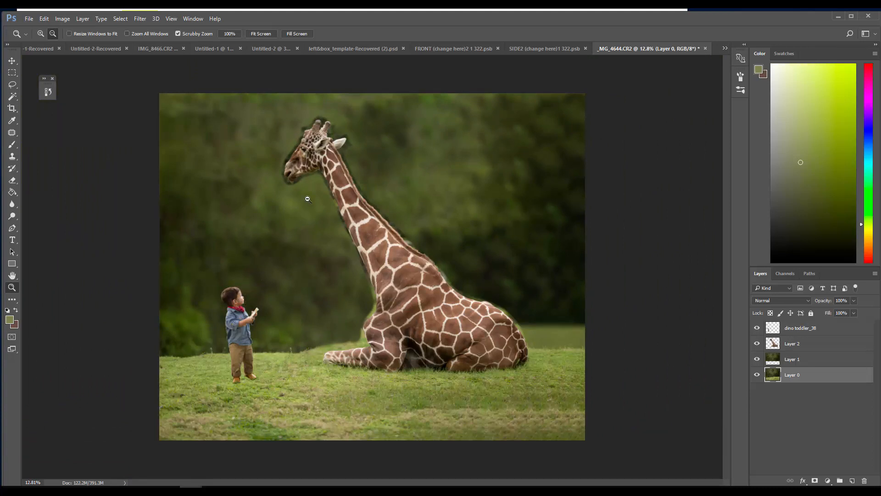
pyautogui.press('v')
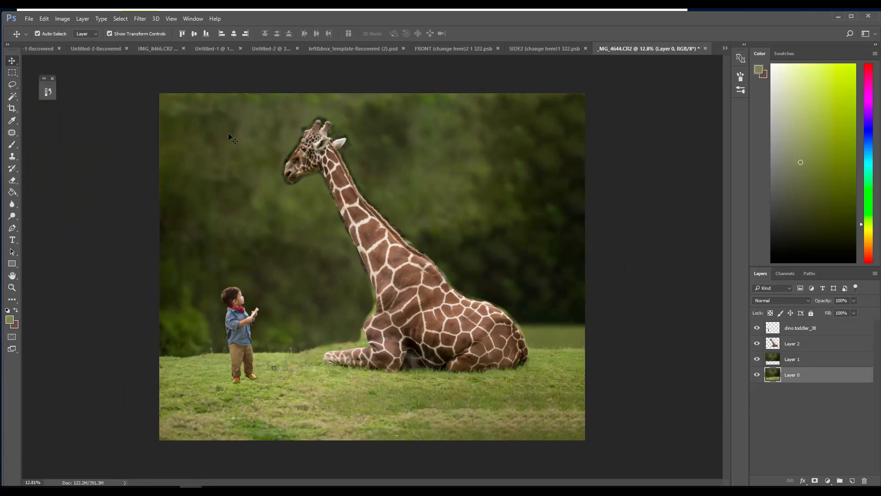
pyautogui.click(321, 157)
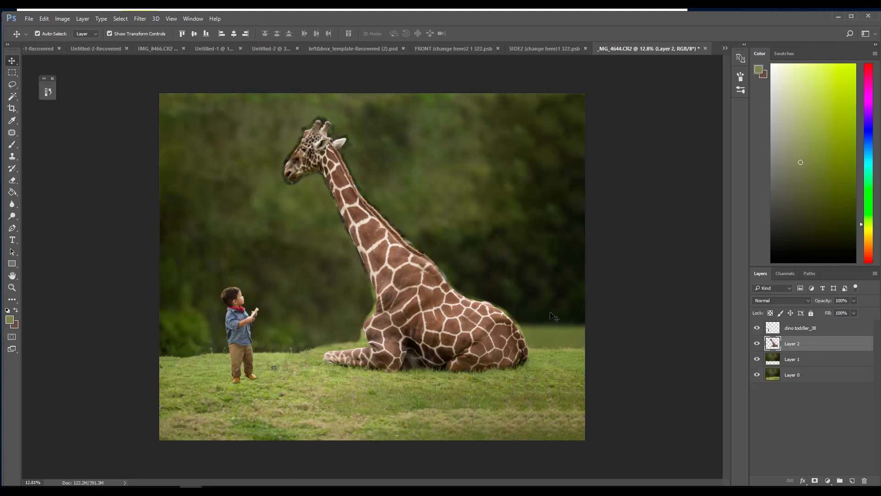
pyautogui.click(44, 19)
pyautogui.click(67, 190)
pyautogui.click(120, 19)
pyautogui.click(120, 26)
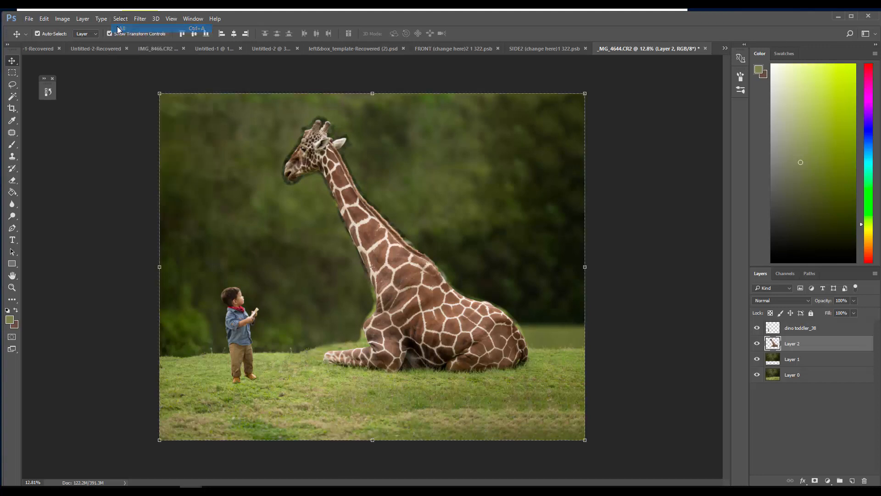
pyautogui.click(45, 19)
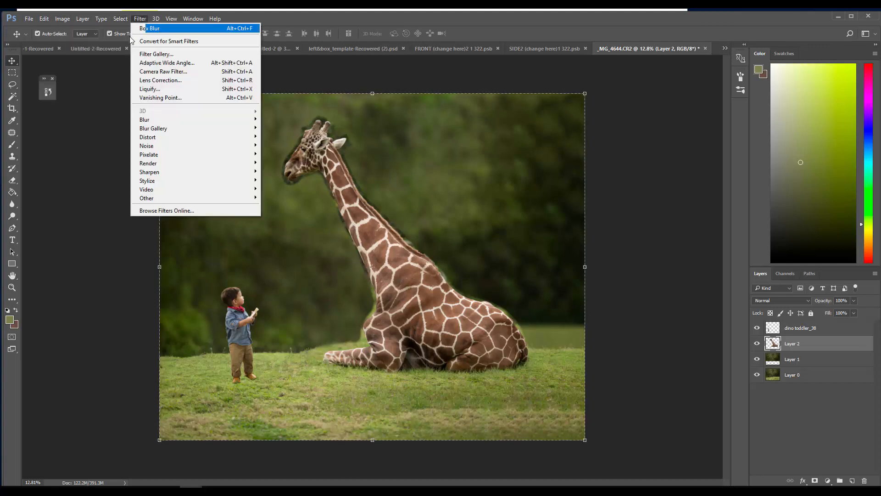
pyautogui.moveTo(120, 19)
pyautogui.click(129, 37)
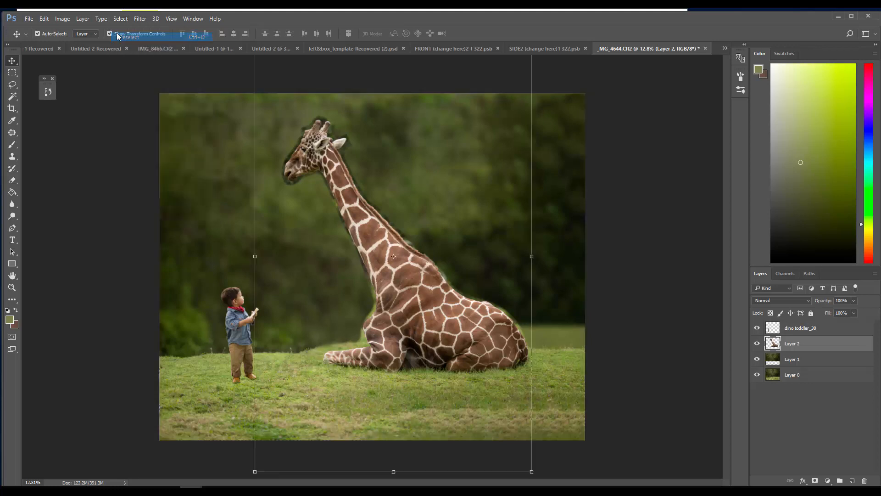
# Puppet Warp the giraffe with pins on its body and neck, tilting the head down toward the toddler, and apply it
pyautogui.click(45, 18)
pyautogui.click(83, 188)
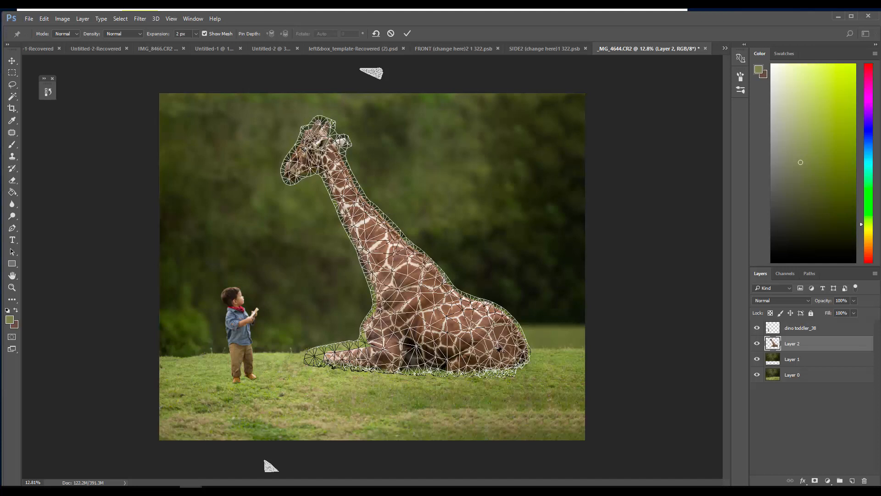
pyautogui.click(495, 354)
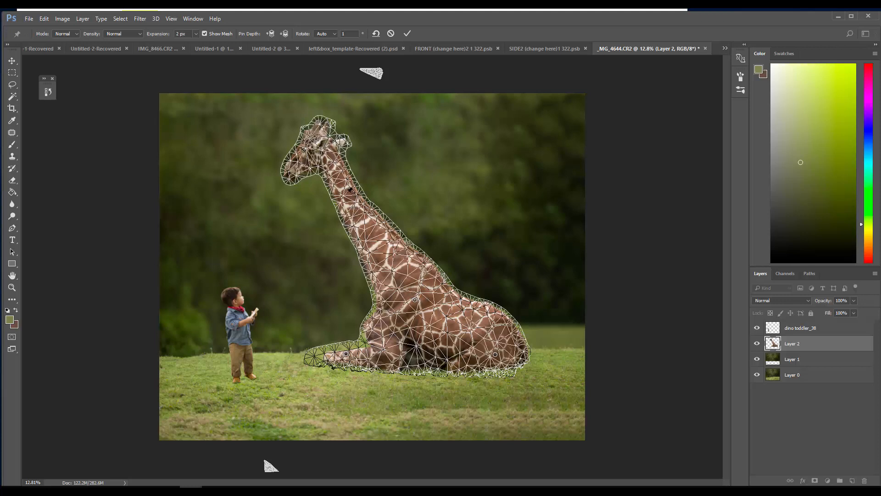
pyautogui.click(331, 161)
pyautogui.moveTo(285, 169)
pyautogui.mouseDown()
pyautogui.moveTo(288, 184)
pyautogui.moveTo(292, 163)
pyautogui.mouseUp()
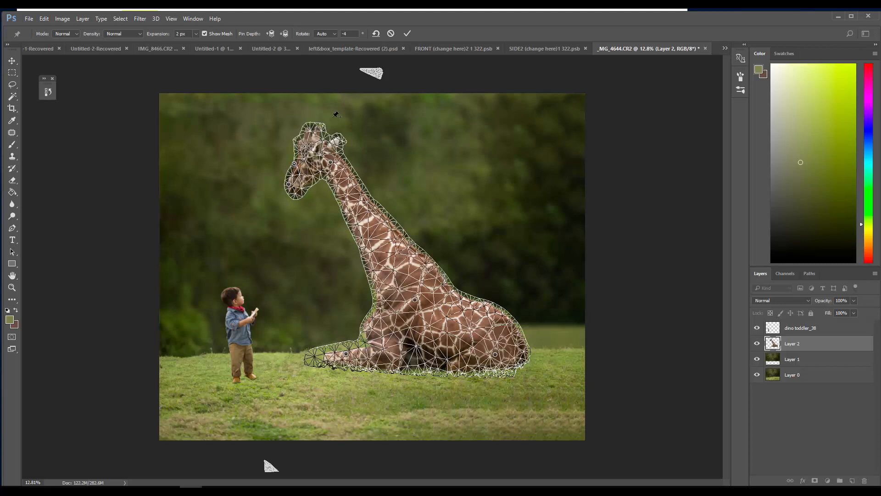
pyautogui.click(406, 32)
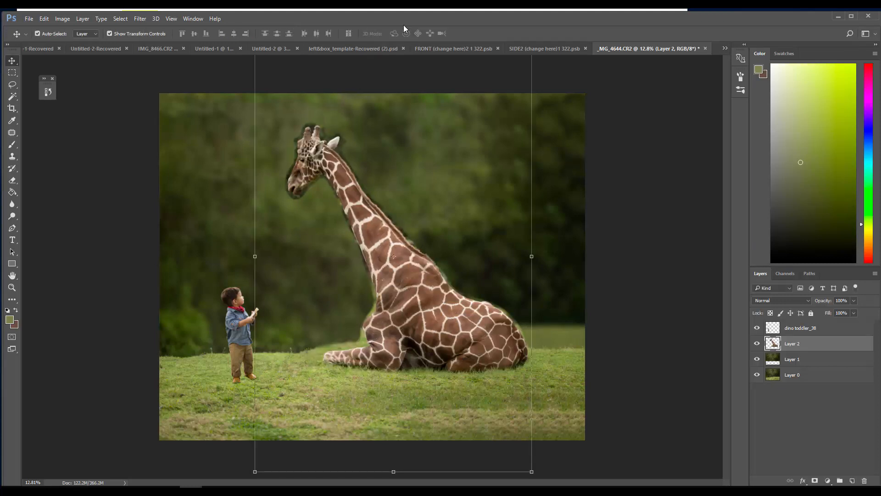
# Switch the Eraser to a soft round brush and reduce it to 20 px for work along the giraffe's neck
pyautogui.press('e')
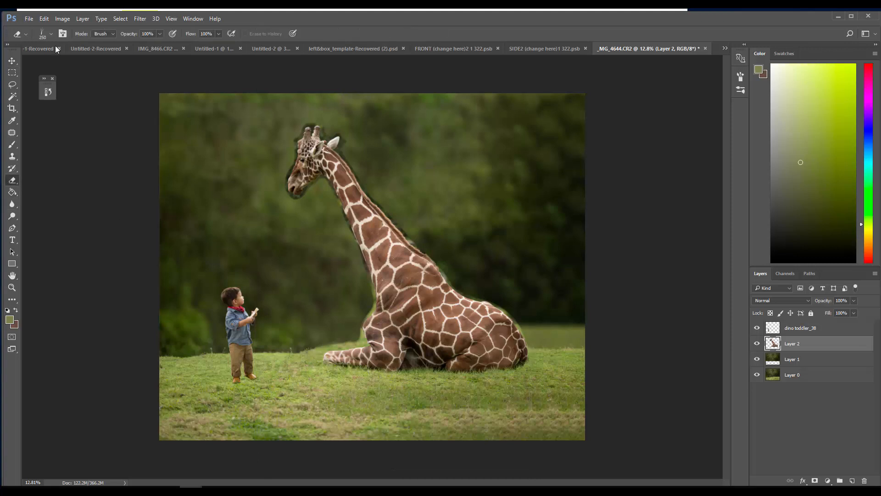
pyautogui.rightClick(24, 87)
pyautogui.click(65, 103)
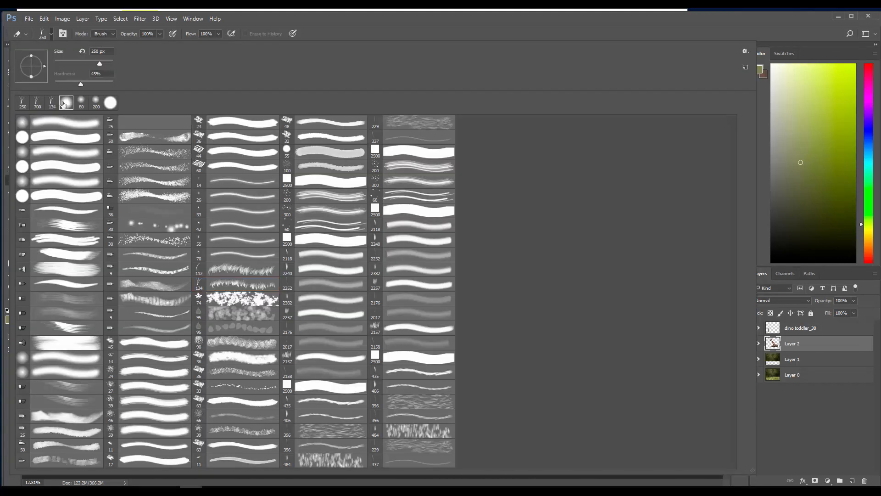
pyautogui.press('Return')
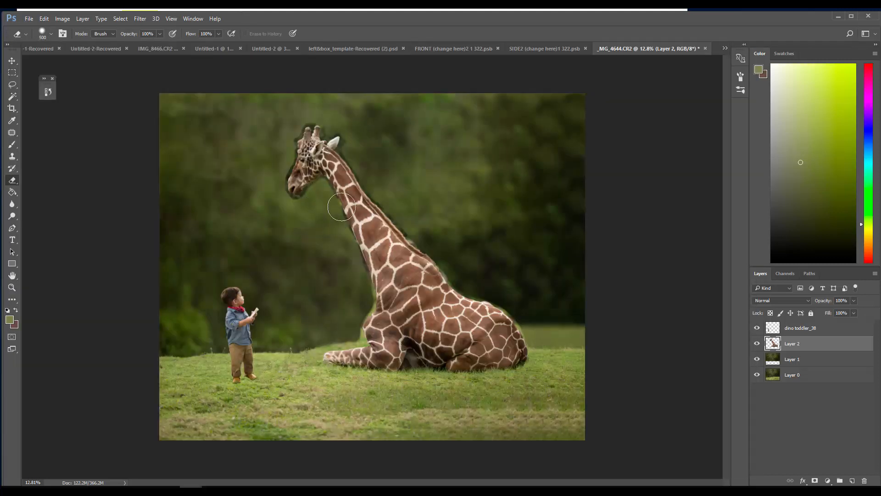
pyautogui.press(']')
pyautogui.press(']')
pyautogui.press(']')
pyautogui.press(']')
pyautogui.press(']')
pyautogui.press(']')
pyautogui.press(']')
pyautogui.press(']')
pyautogui.press(']')
pyautogui.press('[')
pyautogui.press('[')
pyautogui.press('[')
pyautogui.press('[')
pyautogui.press('[')
pyautogui.press('[')
pyautogui.press('[')
pyautogui.press('[')
pyautogui.press('[')
pyautogui.press('[')
pyautogui.press('[')
pyautogui.press('[')
pyautogui.press('[')
pyautogui.press('[')
pyautogui.press('[')
pyautogui.press('[')
pyautogui.press('[')
pyautogui.press('[')
pyautogui.press('[')
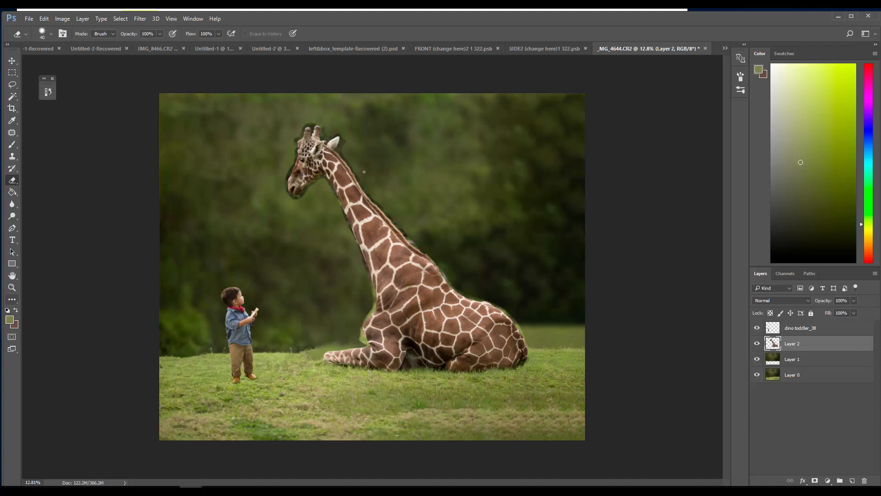
pyautogui.press('z')
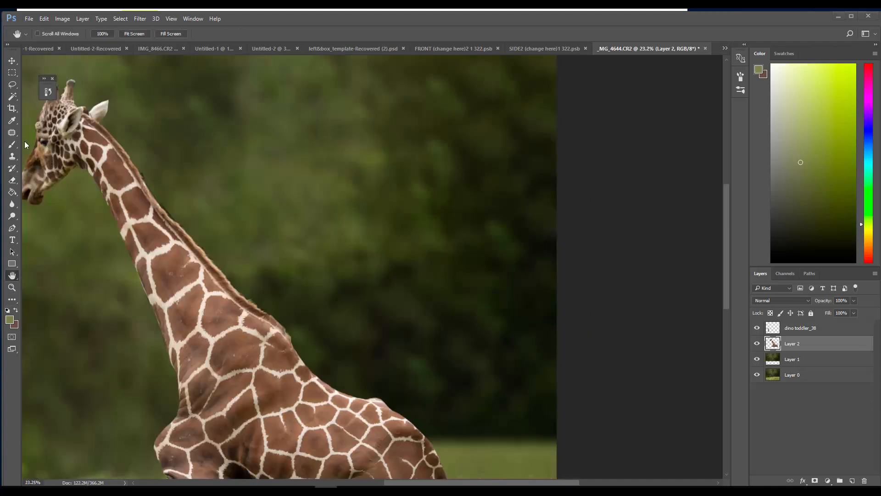
pyautogui.click(14, 182)
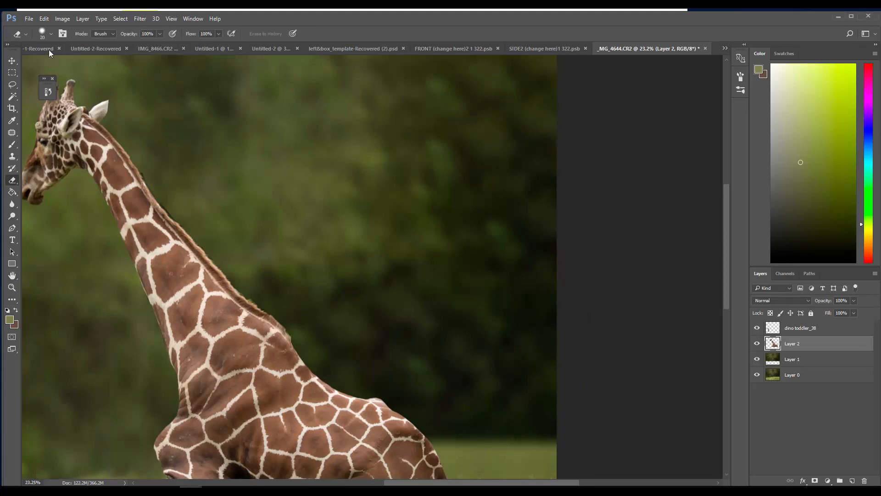
# Choose the 2157 px hair-textured brush tip for the Eraser, reduce it to 130 px and rotate its angle to -42°
pyautogui.click(40, 35)
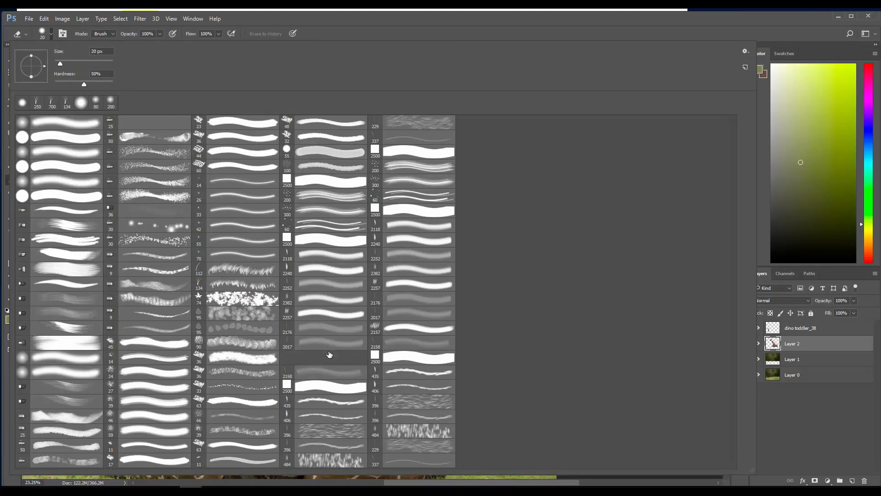
pyautogui.click(329, 356)
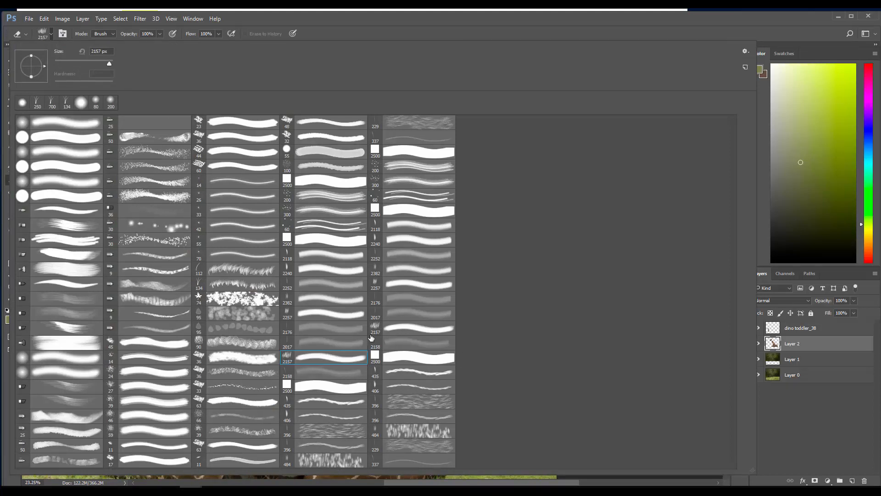
pyautogui.click(192, 22)
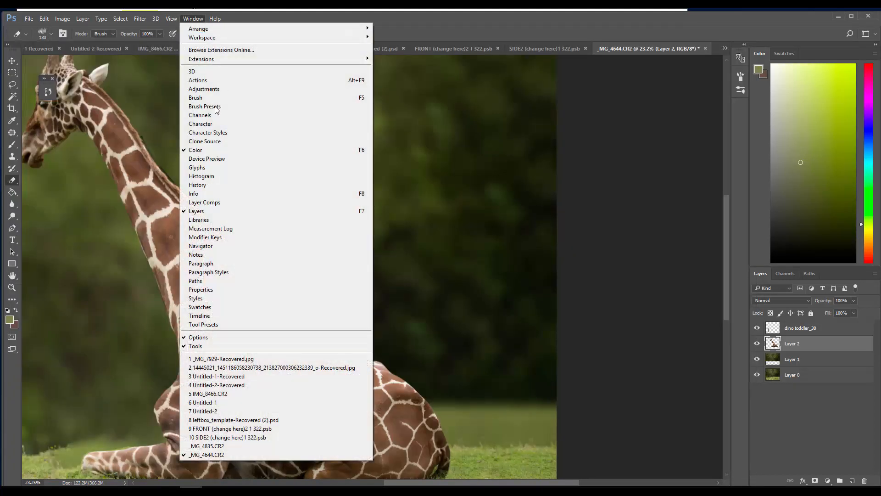
pyautogui.click(225, 102)
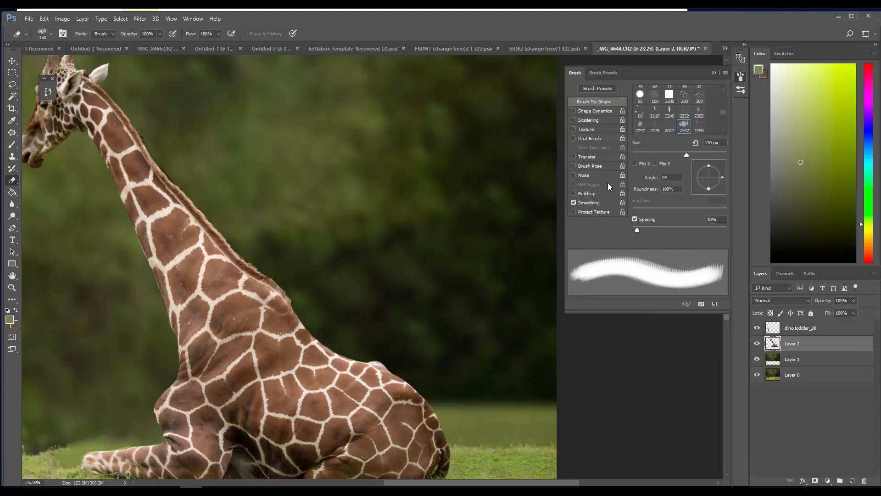
pyautogui.moveTo(651, 76); pyautogui.dragTo(434, 83)
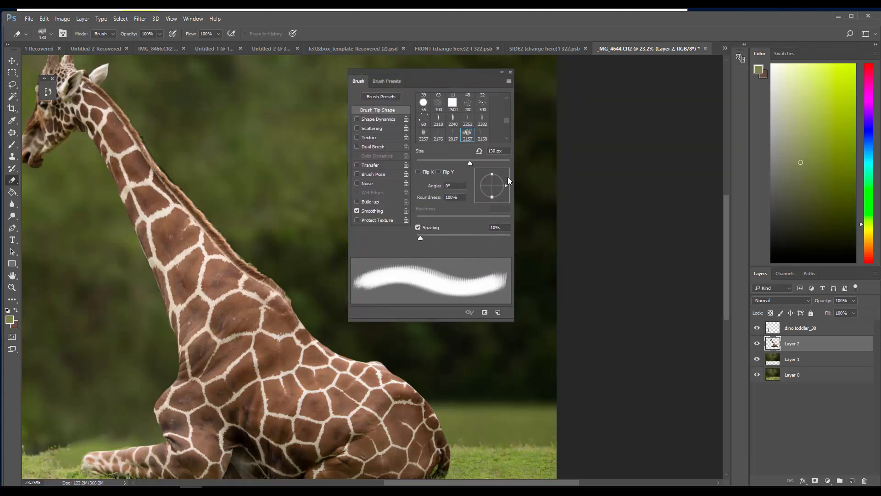
pyautogui.moveTo(507, 186); pyautogui.dragTo(509, 205)
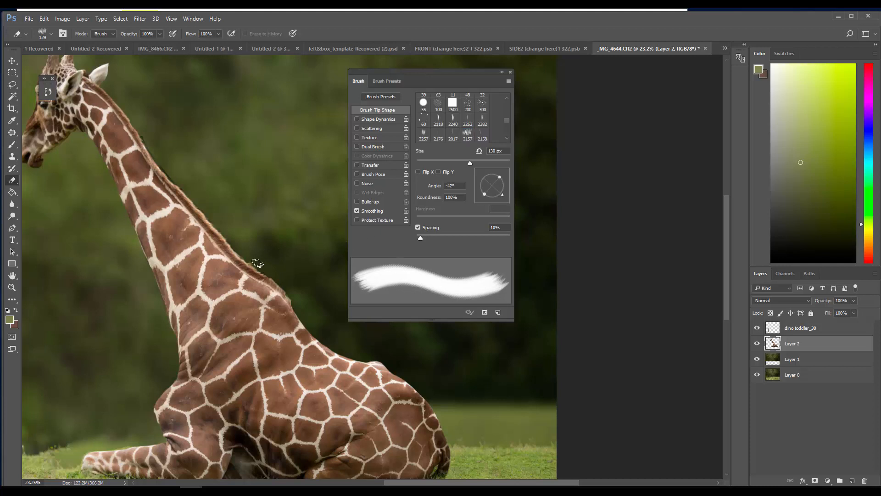
# Set the Eraser's hair-textured tip to a -78° angle and 76 px, and enable Shape Dynamics with 35% size jitter
pyautogui.moveTo(251, 263)
pyautogui.mouseDown()
pyautogui.moveTo(267, 254)
pyautogui.moveTo(251, 262)
pyautogui.mouseUp()
pyautogui.click(12, 288)
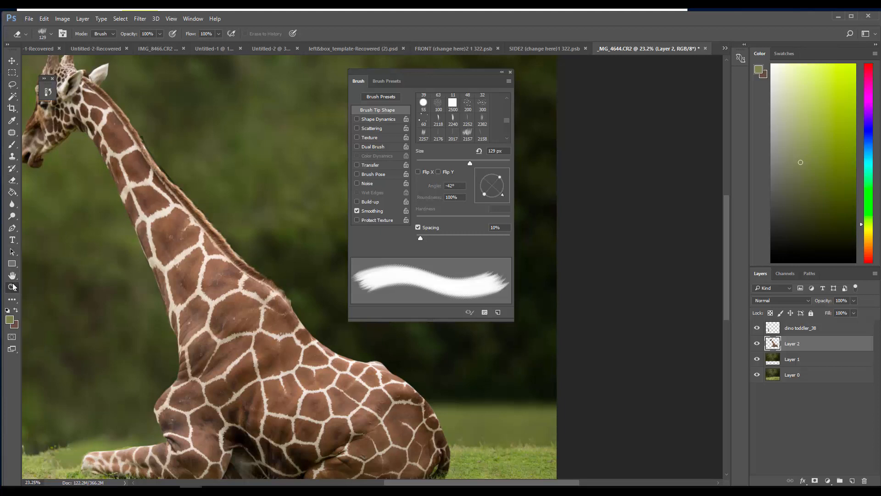
pyautogui.moveTo(126, 167); pyautogui.dragTo(206, 224)
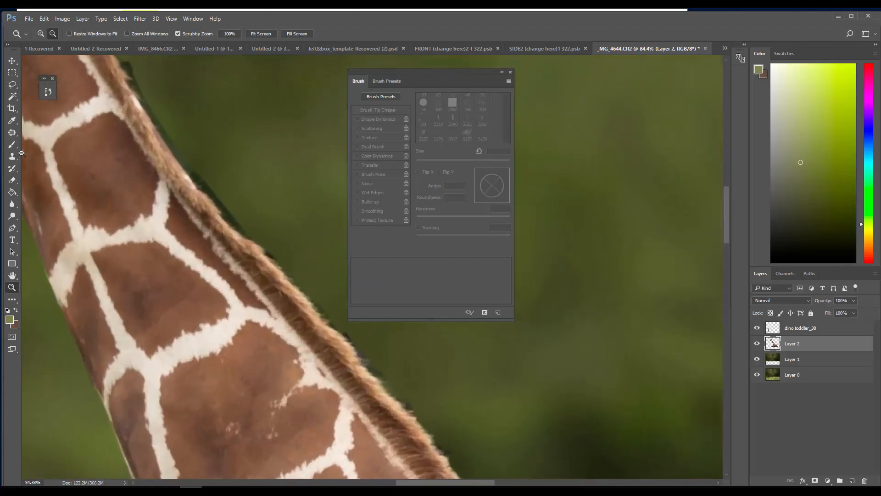
pyautogui.click(11, 181)
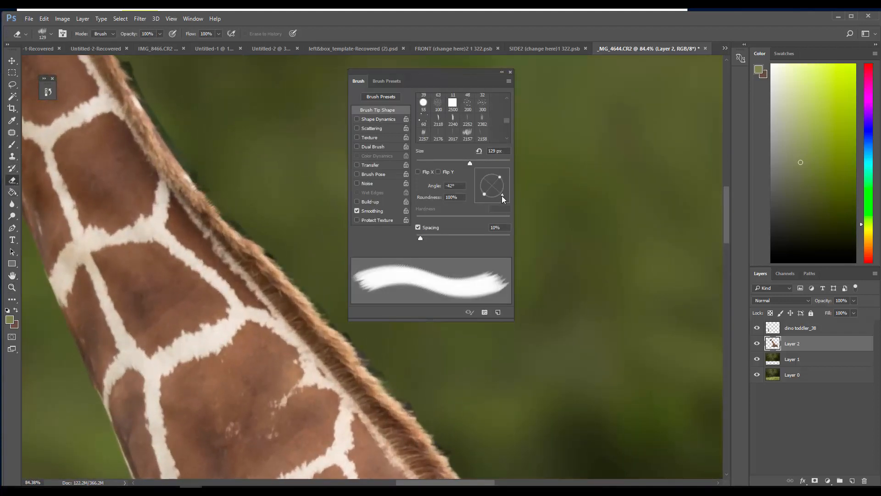
pyautogui.moveTo(502, 196); pyautogui.dragTo(501, 199)
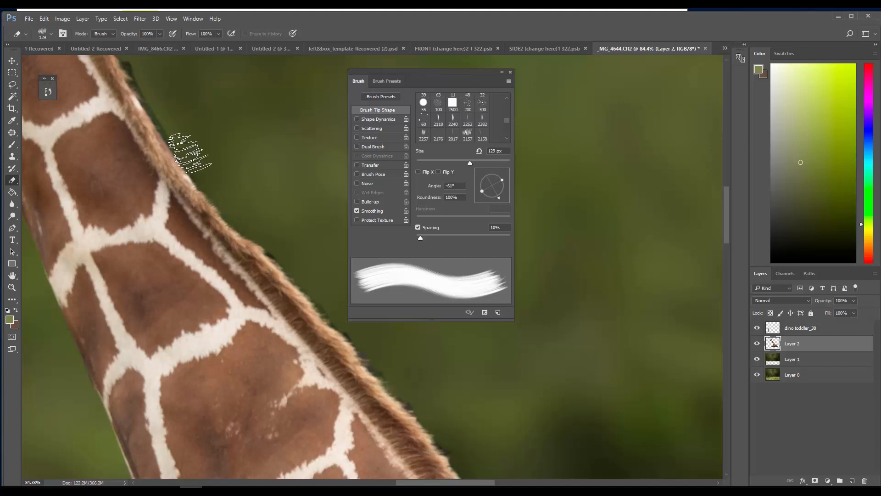
pyautogui.moveTo(500, 197); pyautogui.dragTo(497, 199)
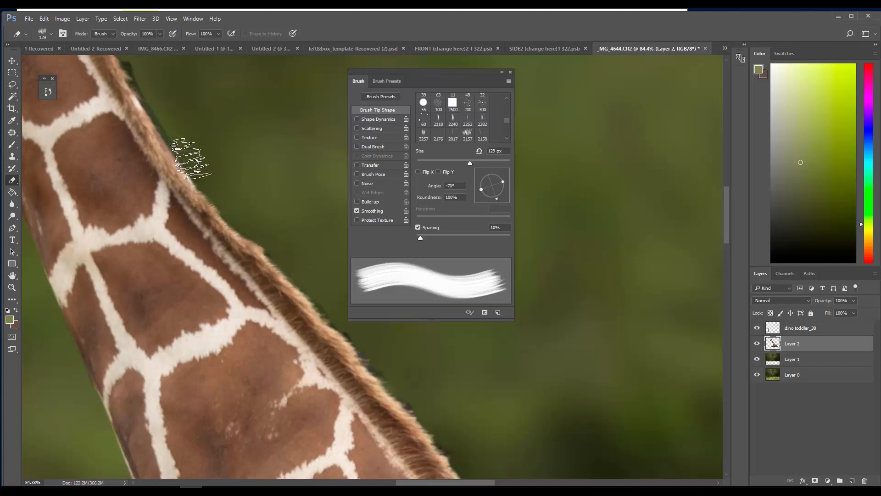
pyautogui.scroll(3, 138, 107)
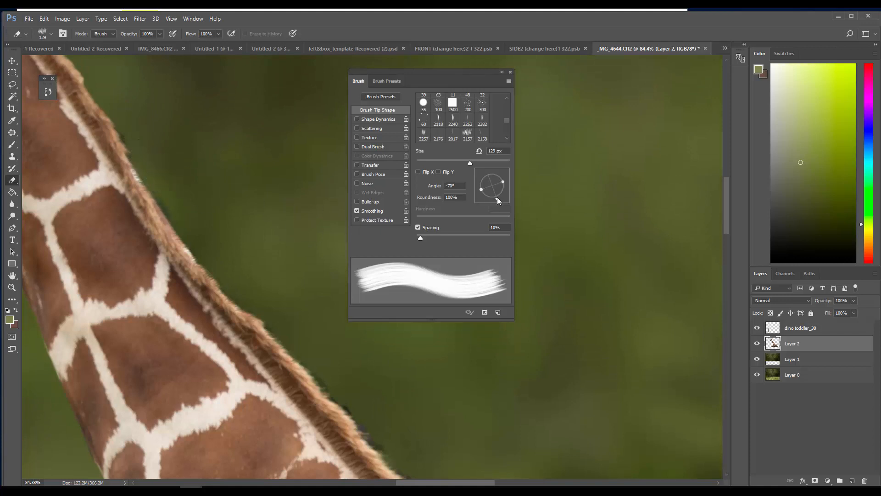
pyautogui.moveTo(493, 200); pyautogui.dragTo(489, 192)
pyautogui.press('[')
pyautogui.press('[')
pyautogui.press('[')
pyautogui.press('[')
pyautogui.press('[')
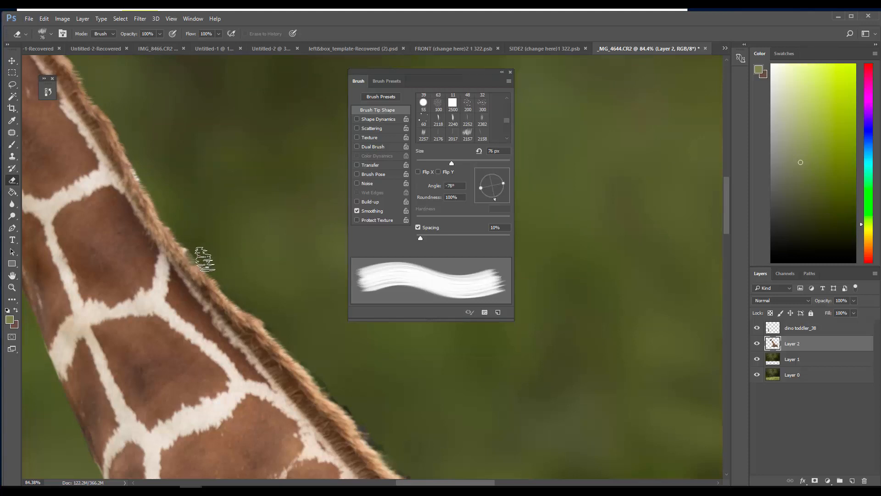
pyautogui.click(371, 120)
pyautogui.click(449, 105)
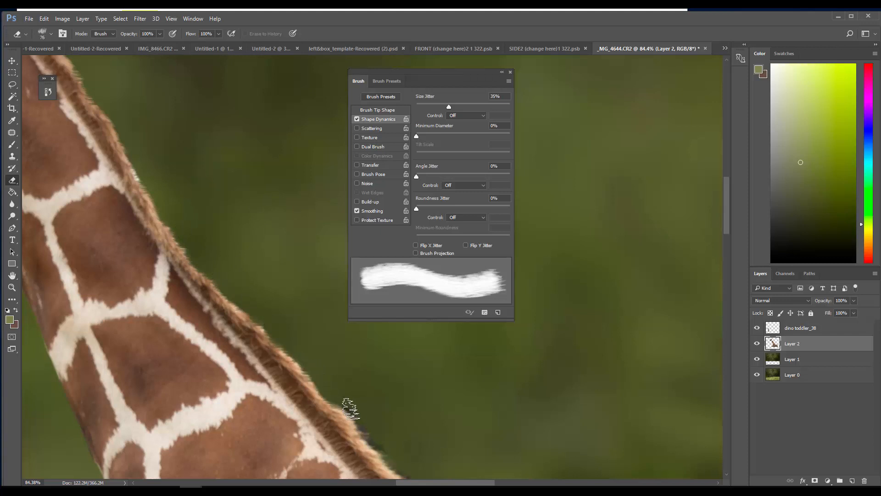
# Erase the dark fringe along the giraffe's mane edge, working between the shoulder and the ears so the fur outline looks natural
pyautogui.scroll(-2, 332, 395)
pyautogui.scroll(-2, 333, 395)
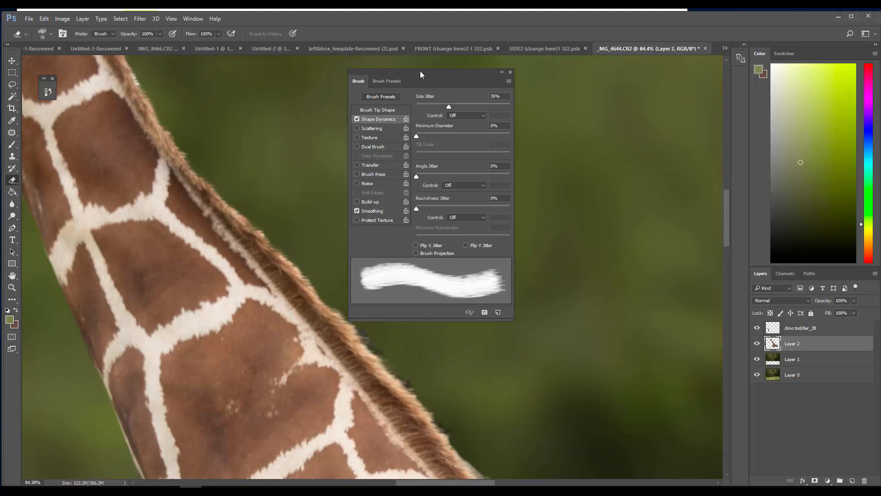
pyautogui.moveTo(420, 71); pyautogui.dragTo(545, 86)
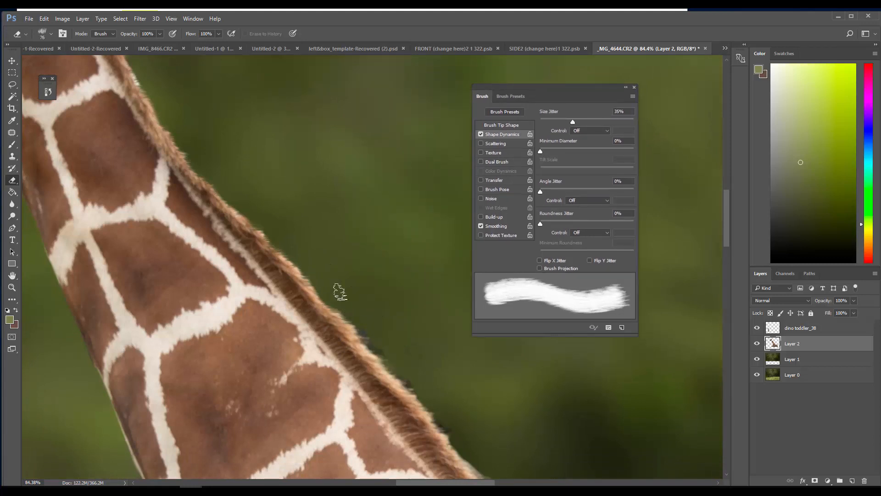
pyautogui.moveTo(346, 309); pyautogui.dragTo(452, 434)
pyautogui.scroll(2, 419, 386)
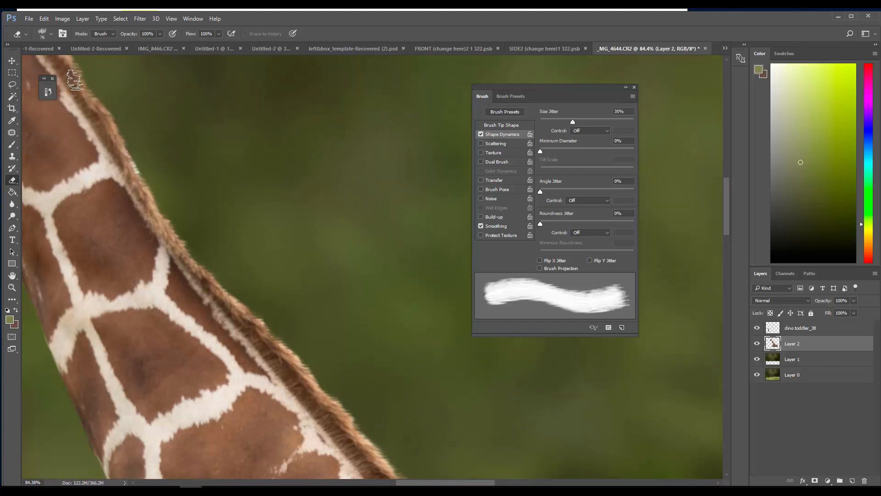
pyautogui.scroll(2, 75, 81)
pyautogui.click(12, 276)
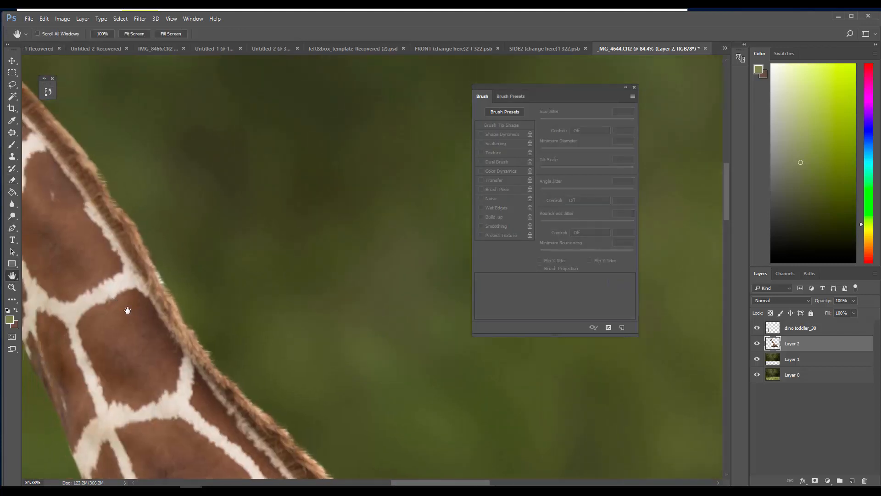
pyautogui.moveTo(126, 307); pyautogui.dragTo(244, 399)
pyautogui.click(13, 181)
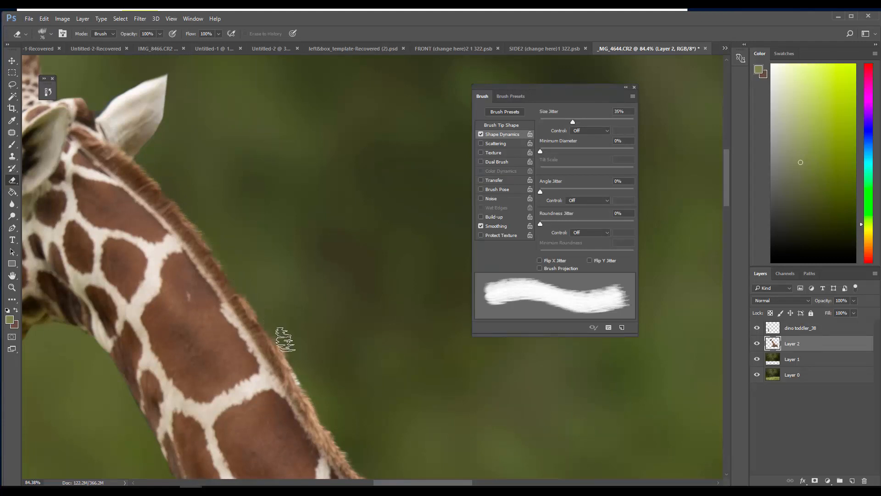
pyautogui.scroll(-5, 295, 360)
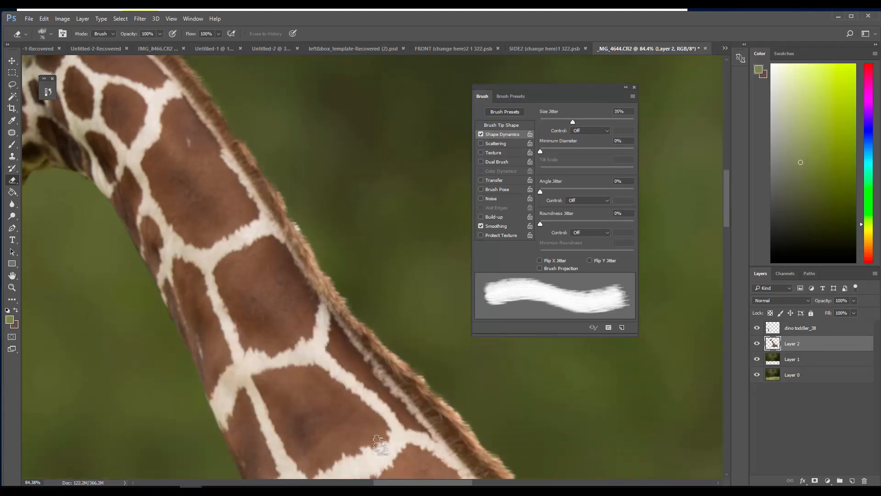
pyautogui.hscroll(5, 372, 431)
pyautogui.scroll(-3, 165, 344)
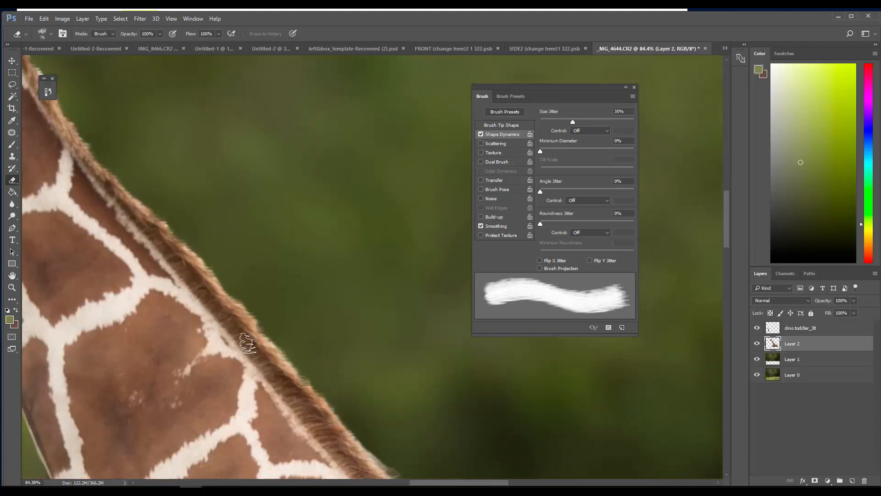
pyautogui.scroll(-1, 360, 404)
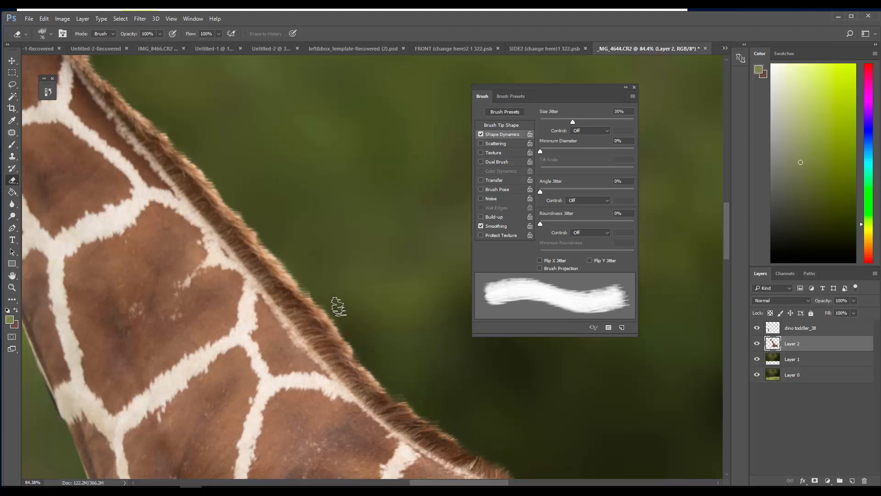
# Collapse the Brush settings and examine the whole composite, then the toddler, the giraffe's legs and the surrounding grass
pyautogui.click(12, 287)
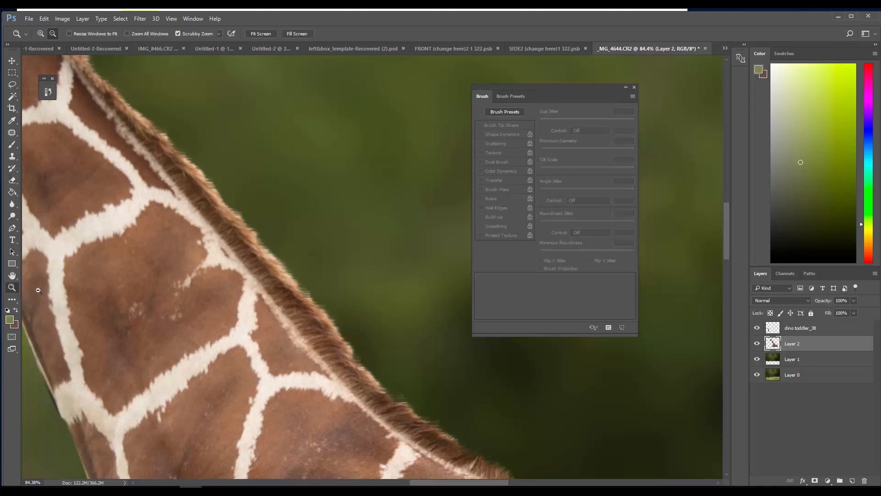
pyautogui.moveTo(237, 323); pyautogui.dragTo(213, 322)
pyautogui.moveTo(285, 358); pyautogui.dragTo(264, 357)
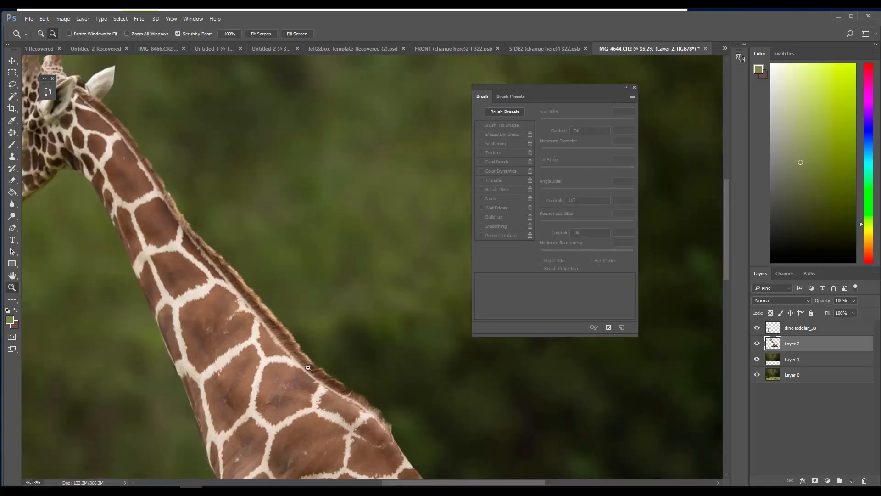
pyautogui.moveTo(307, 393); pyautogui.dragTo(308, 413)
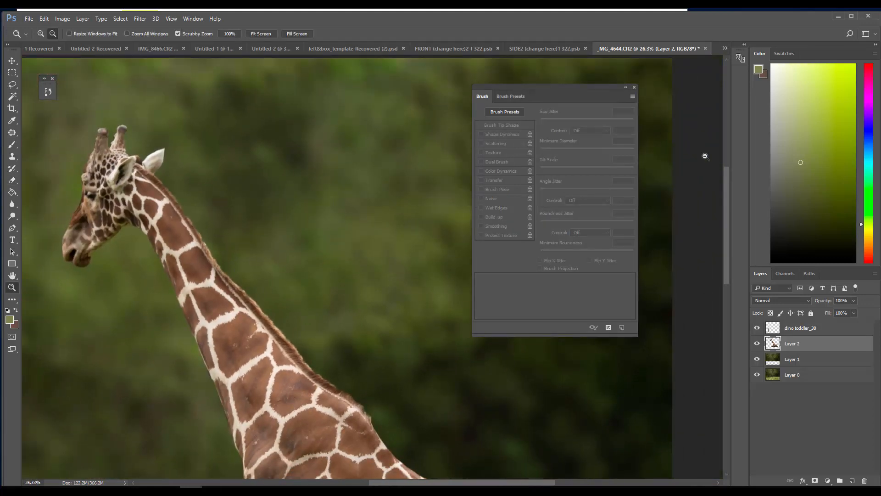
pyautogui.click(627, 88)
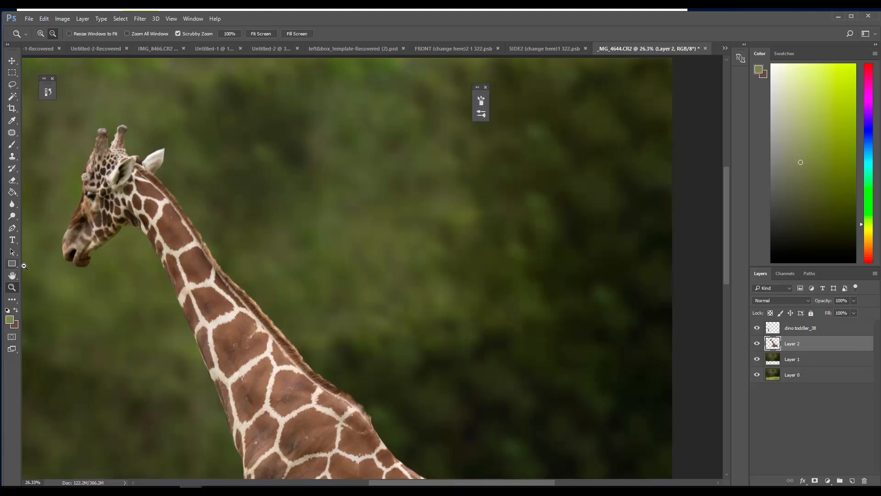
pyautogui.moveTo(280, 342); pyautogui.dragTo(244, 352)
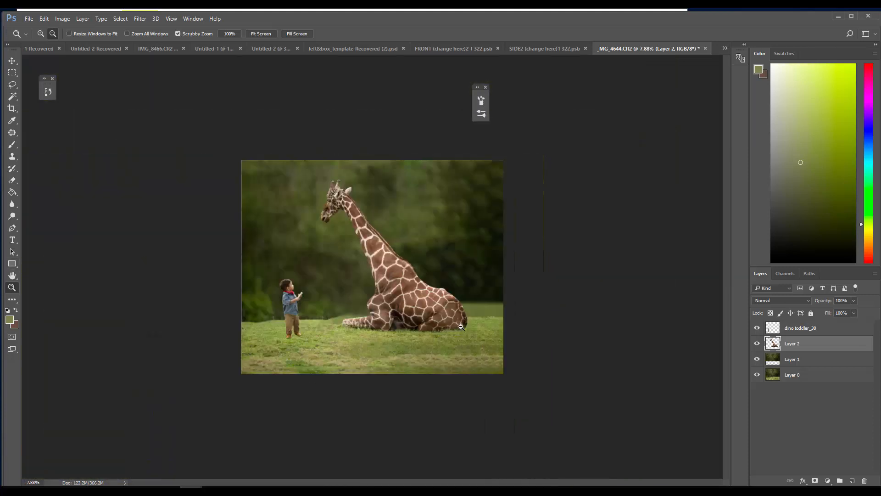
pyautogui.moveTo(462, 327); pyautogui.dragTo(501, 329)
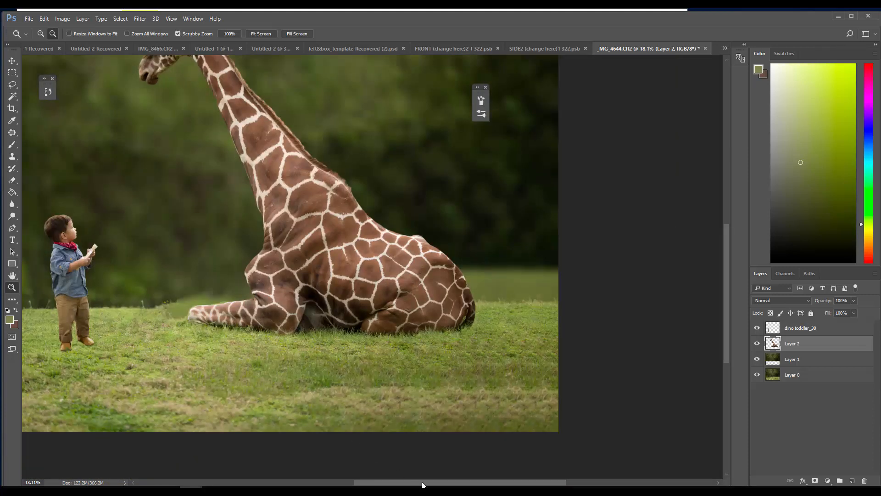
pyautogui.moveTo(423, 485); pyautogui.dragTo(371, 484)
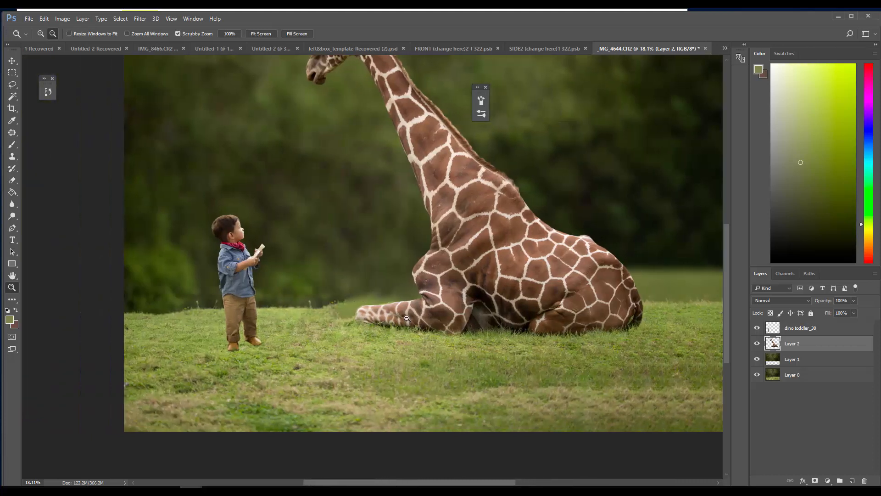
# On Layer 0, marquee the pale green strip around the giraffe's outstretched front leg and replace it using Fill
pyautogui.click(789, 376)
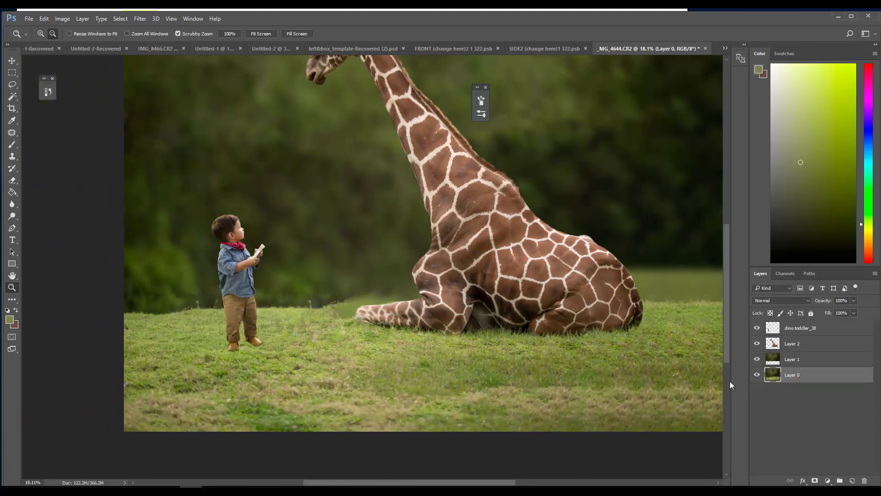
pyautogui.press('m')
pyautogui.moveTo(327, 298)
pyautogui.mouseDown()
pyautogui.moveTo(341, 315)
pyautogui.moveTo(408, 328)
pyautogui.moveTo(346, 302)
pyautogui.mouseUp()
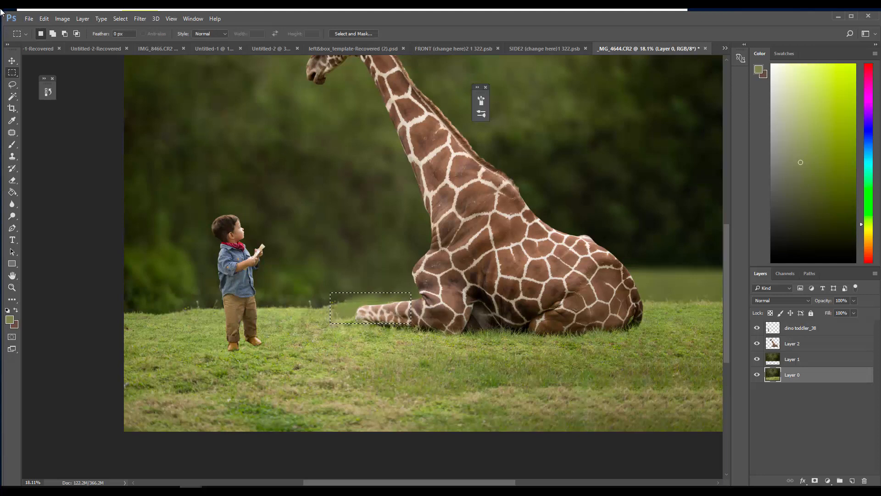
pyautogui.click(45, 19)
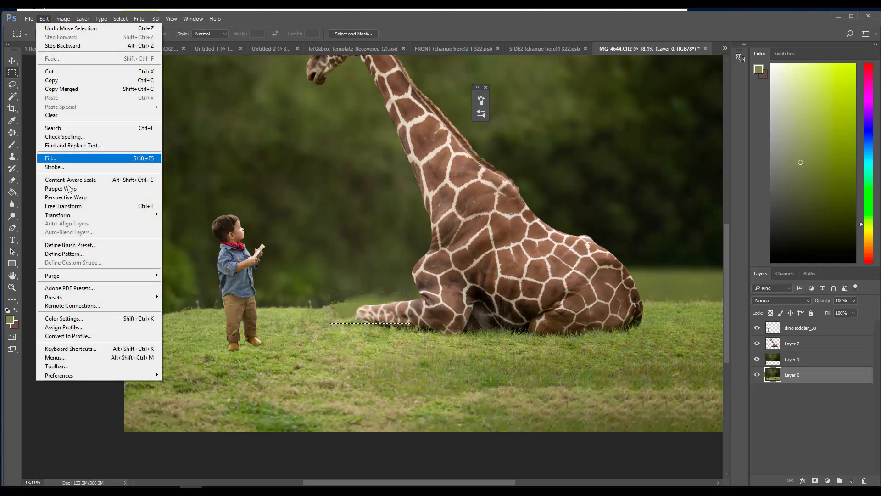
pyautogui.click(101, 158)
pyautogui.click(501, 150)
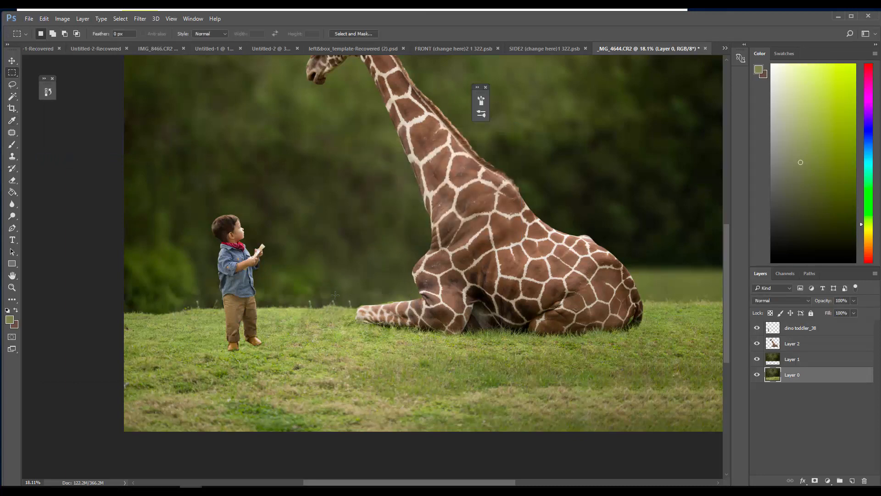
# Use the Patch tool on the blurred background just above the giraffe's front leg and clear the selection
pyautogui.moveTo(327, 295); pyautogui.dragTo(275, 311)
pyautogui.press('j')
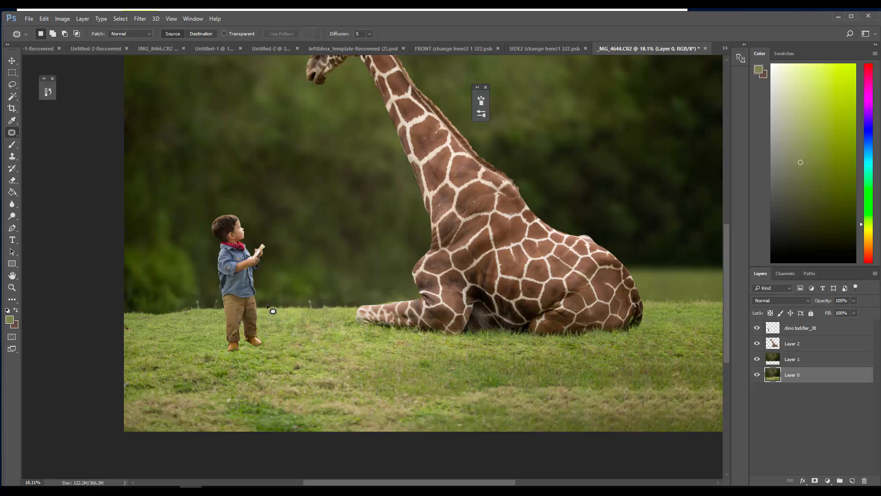
pyautogui.moveTo(413, 290); pyautogui.dragTo(406, 280)
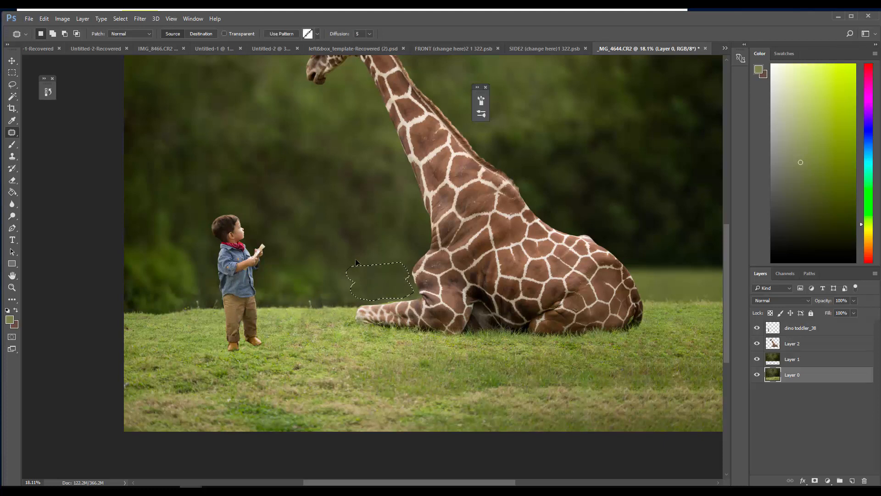
pyautogui.click(353, 262)
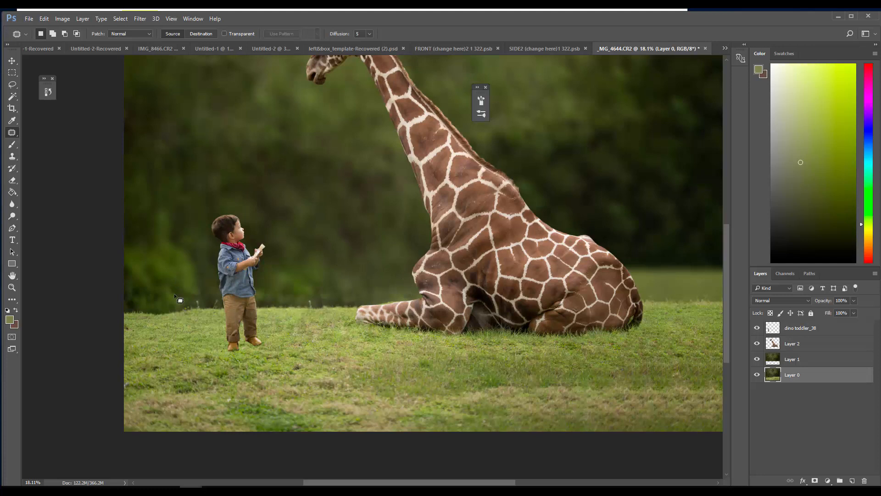
# Check the full composite and duplicate the background layer, Layer 0
pyautogui.click(12, 289)
pyautogui.keyDown('alt'); pyautogui.click(406, 320); pyautogui.keyUp('alt')
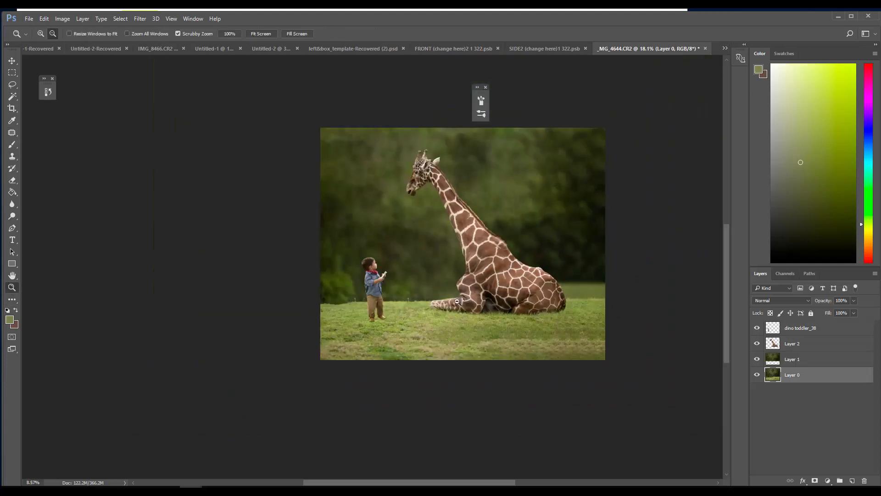
pyautogui.moveTo(356, 250); pyautogui.dragTo(442, 279)
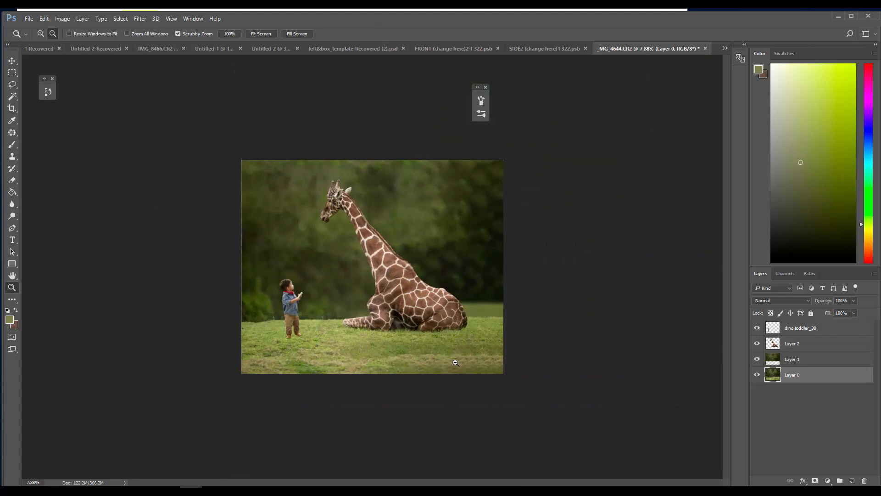
pyautogui.moveTo(455, 363); pyautogui.dragTo(475, 366)
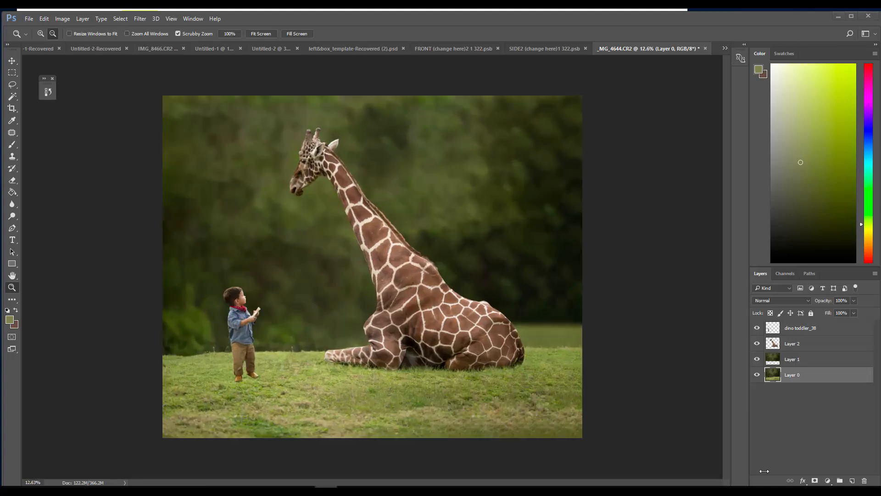
pyautogui.moveTo(776, 380); pyautogui.dragTo(853, 481)
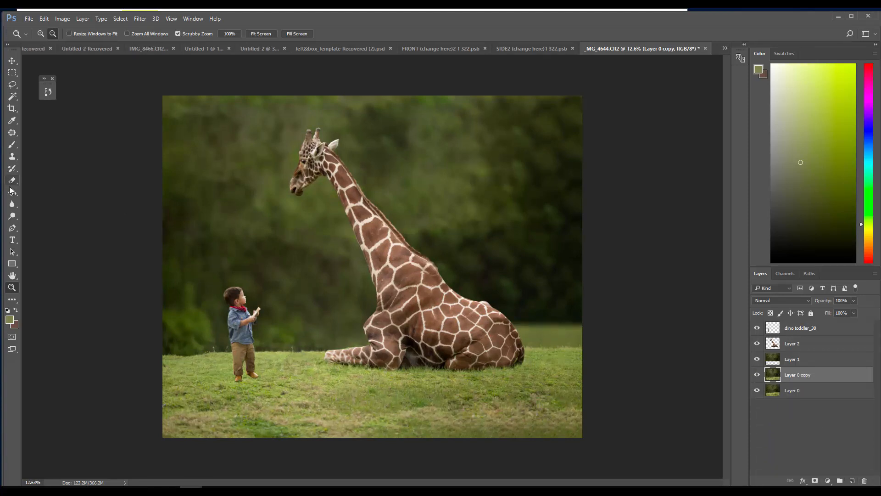
# Choose the Burn tool and enlarge its brush to 1000 px for darkening the duplicated background layer
pyautogui.click(12, 216)
pyautogui.click(41, 224)
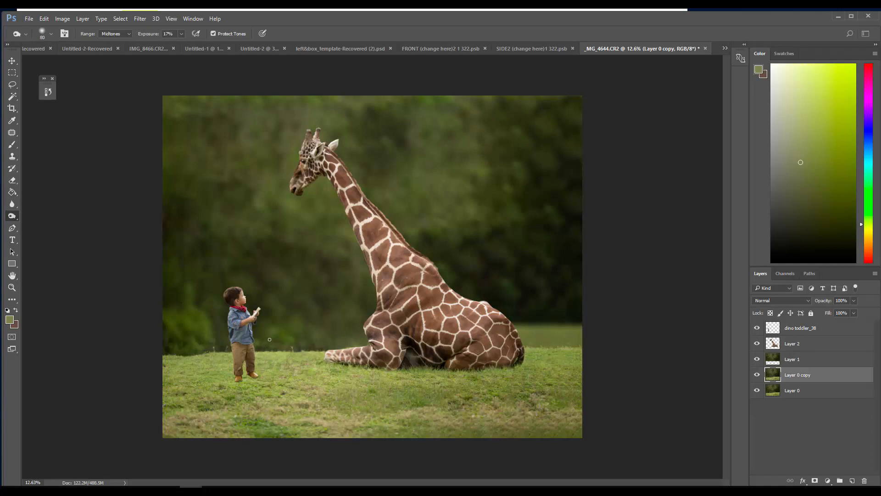
pyautogui.press(']')
pyautogui.press('v')
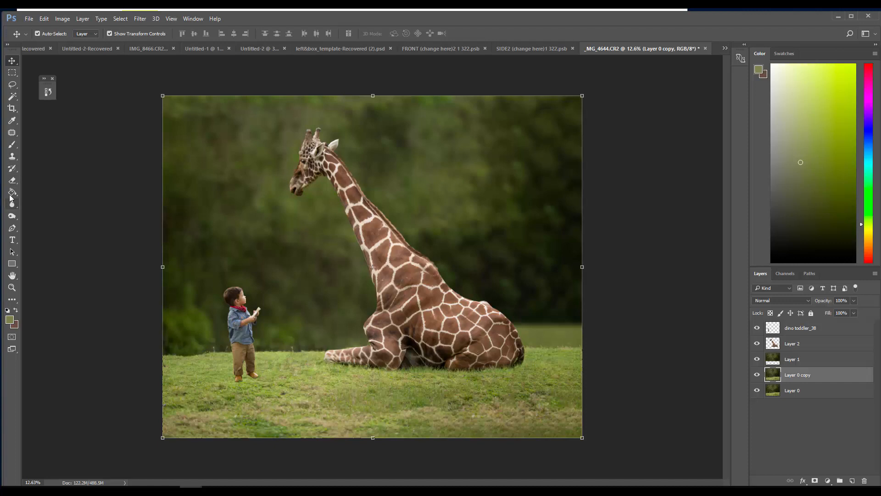
pyautogui.click(12, 216)
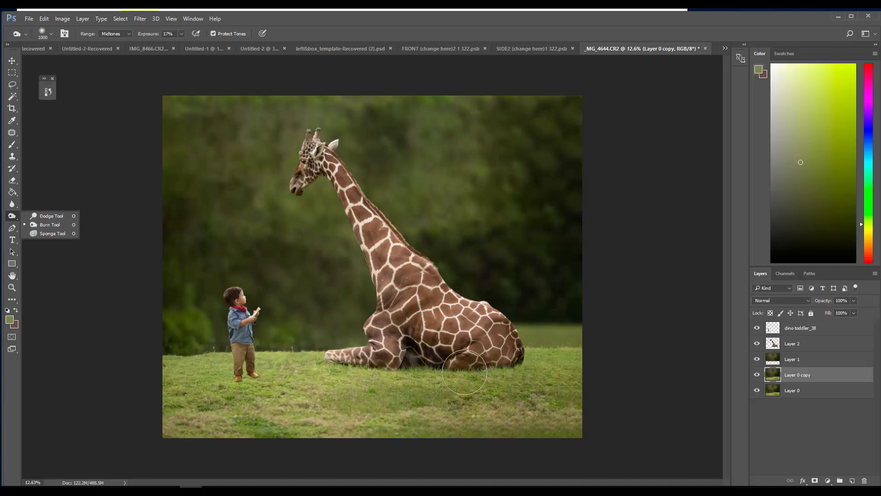
# Burn shadows into the grass beneath the giraffe and around the toddler's feet, reducing the brush to 500 px for the finer areas
pyautogui.click(362, 376)
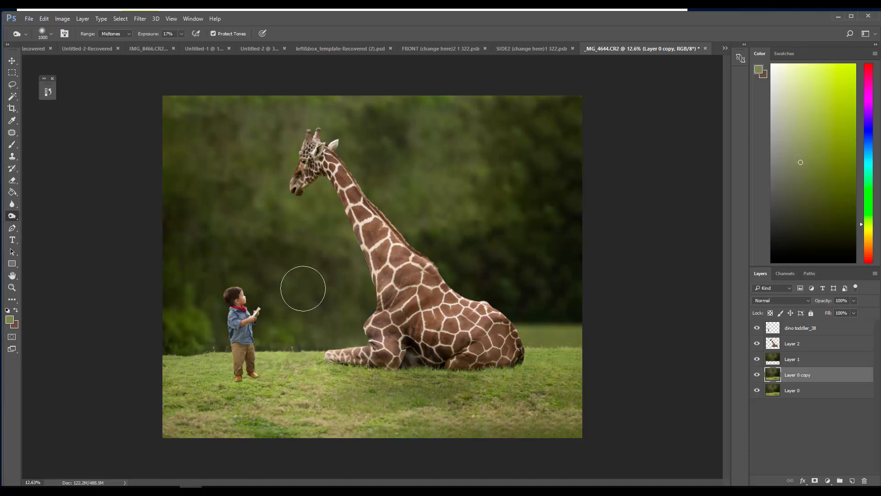
pyautogui.press('[')
pyautogui.press('[')
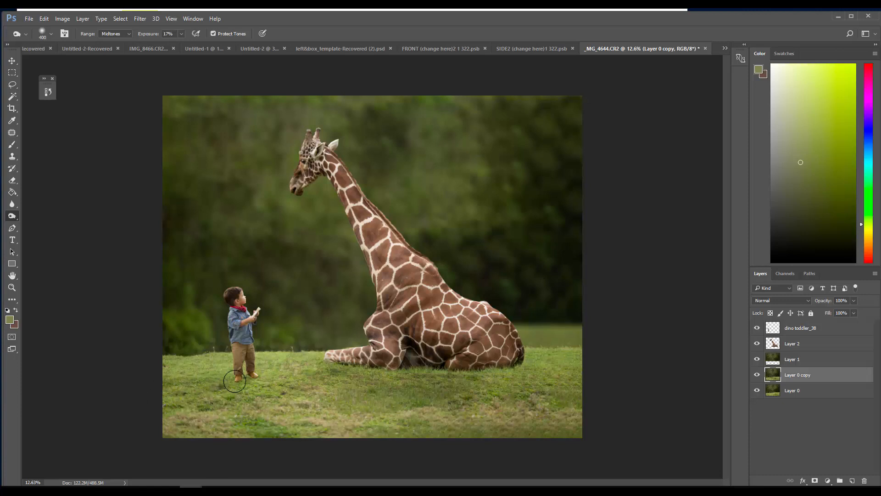
pyautogui.press(']')
pyautogui.moveTo(312, 367); pyautogui.dragTo(336, 370)
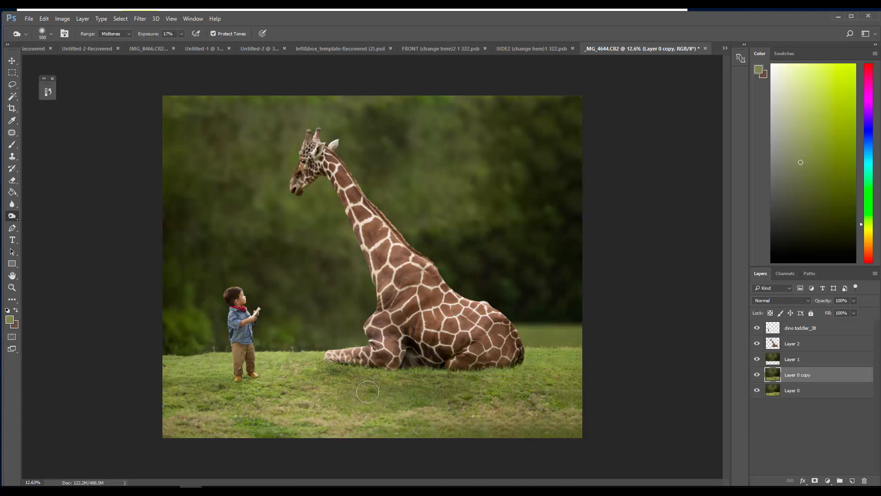
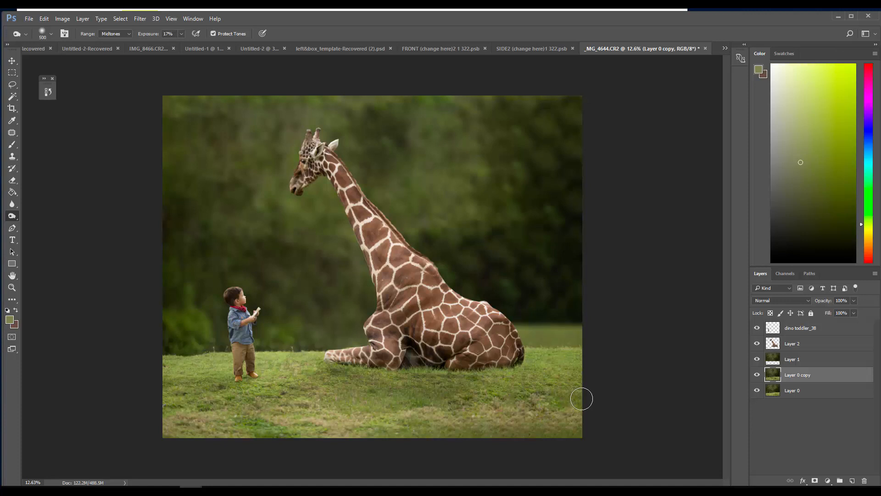
# Burn shading down the back of the toddler on the dino toddler_38 layer
pyautogui.click(772, 330)
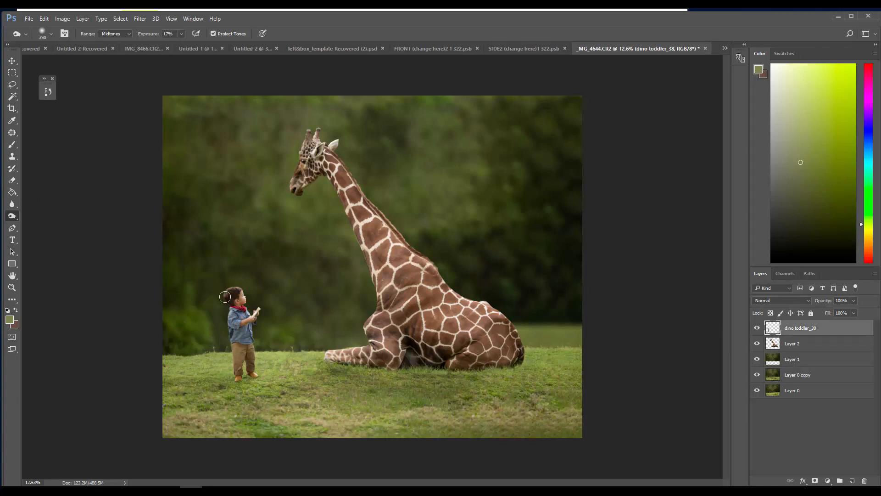
pyautogui.moveTo(228, 316); pyautogui.dragTo(231, 344)
# Select the giraffe layer, Layer 2, and resize the Burn brush to 600 px for shading the neck
pyautogui.click(774, 343)
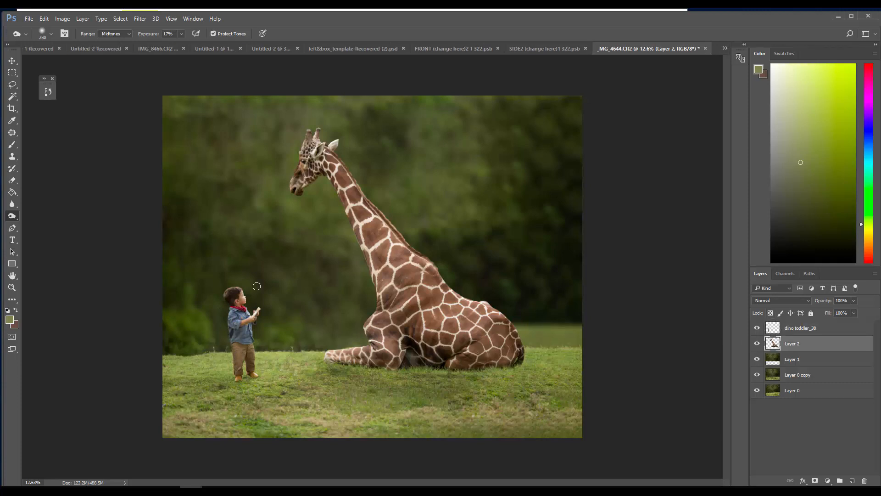
pyautogui.press(']')
pyautogui.press(']')
pyautogui.press(']')
pyautogui.press(']')
pyautogui.press(']')
pyautogui.press(']')
pyautogui.press(']')
pyautogui.press(']')
pyautogui.press(']')
pyautogui.press(']')
pyautogui.press(']')
pyautogui.press(']')
pyautogui.press(']')
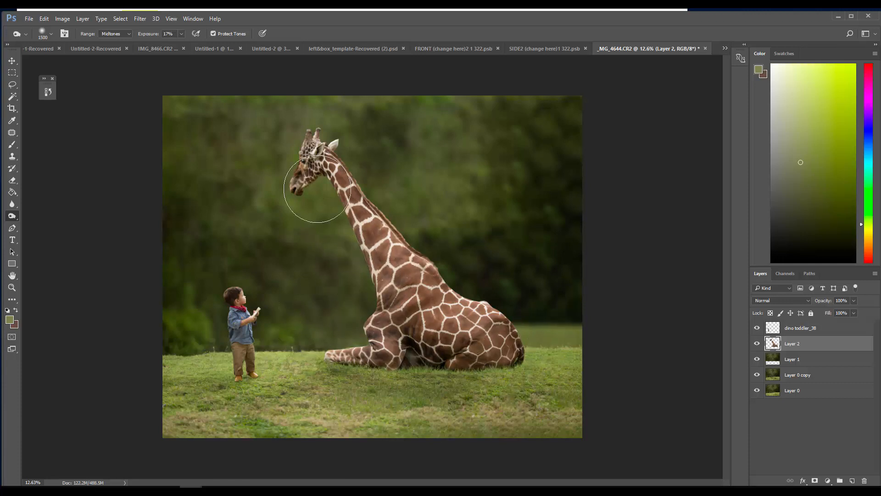
pyautogui.press('[')
pyautogui.press('[')
pyautogui.press('[')
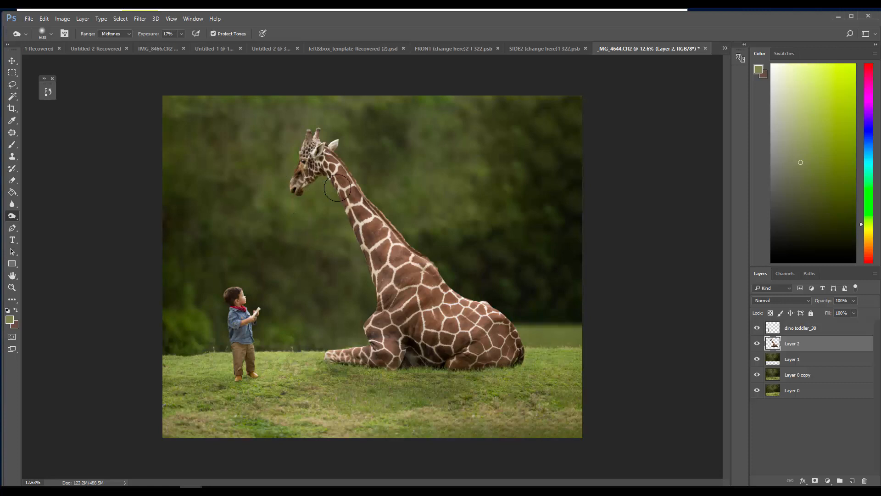
# Switch to the Dodge tool at 29% exposure and lighten the giraffe's upper neck on Layer 2
pyautogui.rightClick(14, 215)
pyautogui.click(62, 216)
pyautogui.click(181, 34)
pyautogui.click(348, 159)
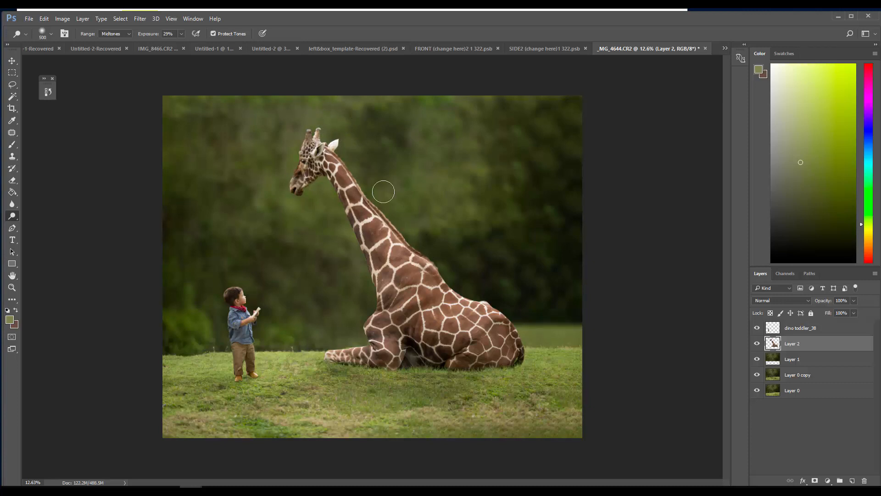
# Step back through the last dodge strokes and dodge highlights again along the giraffe's neck and back
pyautogui.click(45, 93)
pyautogui.click(90, 183)
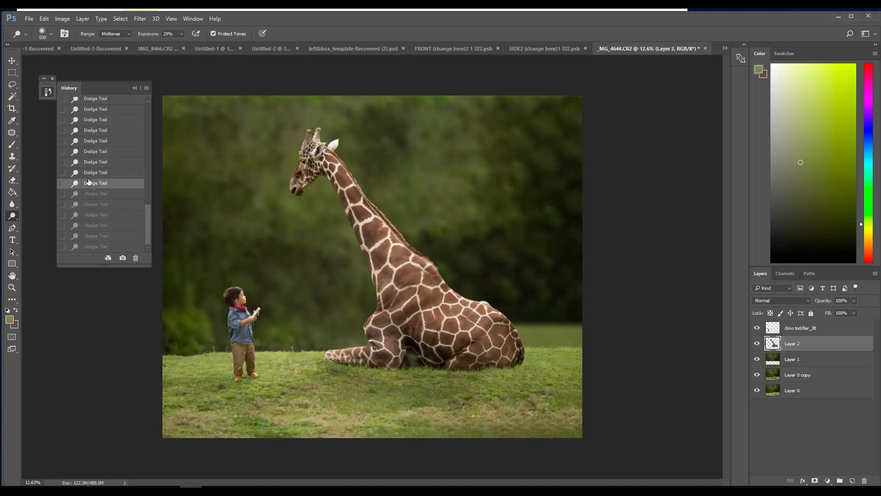
pyautogui.click(93, 141)
pyautogui.moveTo(337, 148)
pyautogui.mouseDown()
pyautogui.moveTo(352, 163)
pyautogui.moveTo(342, 162)
pyautogui.mouseUp()
pyautogui.moveTo(342, 163)
pyautogui.mouseDown()
pyautogui.moveTo(416, 250)
pyautogui.moveTo(460, 283)
pyautogui.moveTo(442, 271)
pyautogui.mouseUp()
pyautogui.moveTo(387, 206)
pyautogui.mouseDown()
pyautogui.moveTo(467, 290)
pyautogui.moveTo(550, 345)
pyautogui.mouseUp()
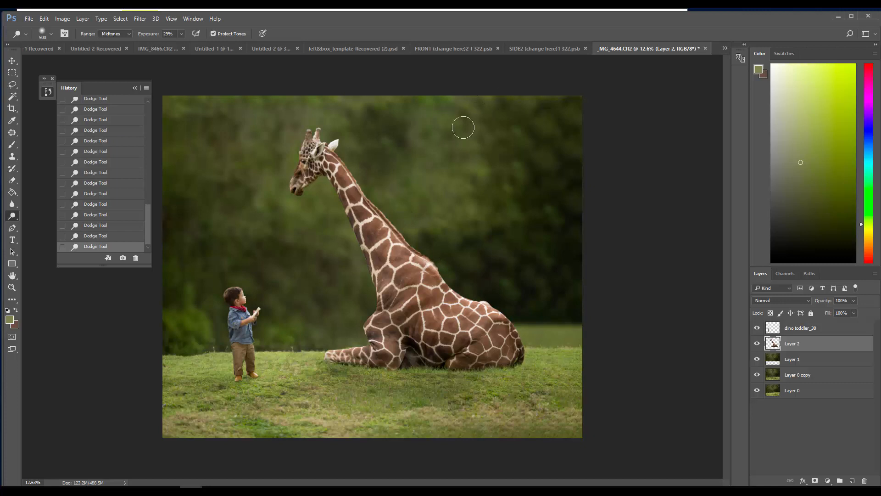
pyautogui.click(135, 88)
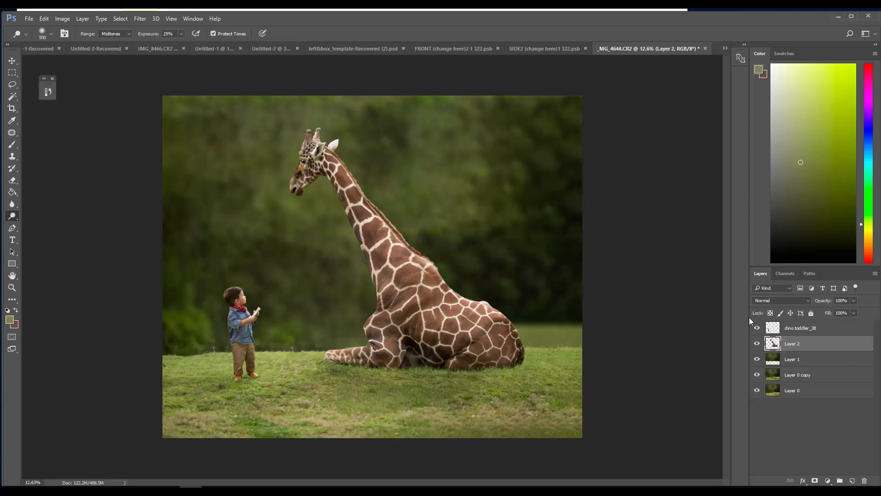
# Add a new layer above the giraffe and set the foreground colour to dark blue #2c487a
pyautogui.click(852, 481)
pyautogui.click(10, 319)
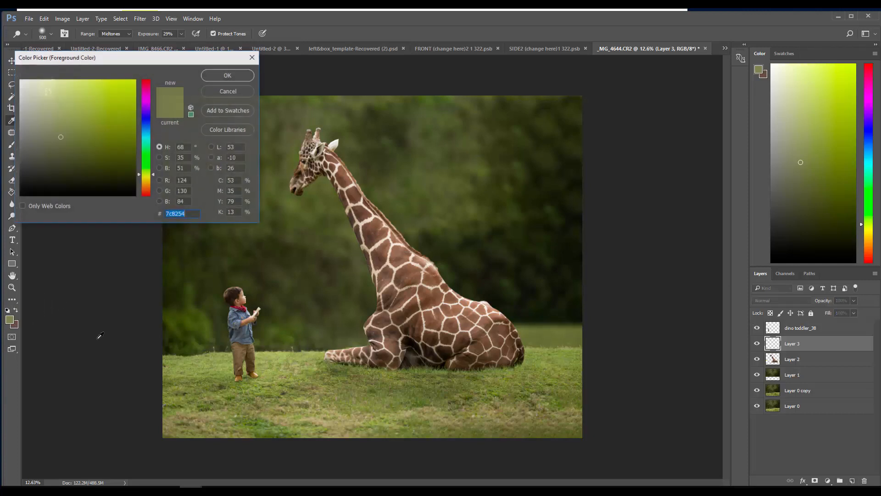
pyautogui.click(145, 125)
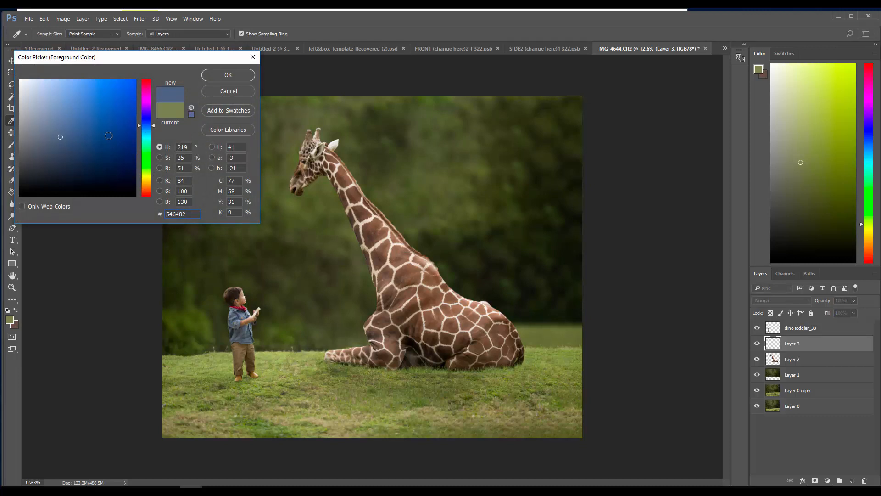
pyautogui.click(109, 136)
pyautogui.click(93, 140)
pyautogui.click(215, 76)
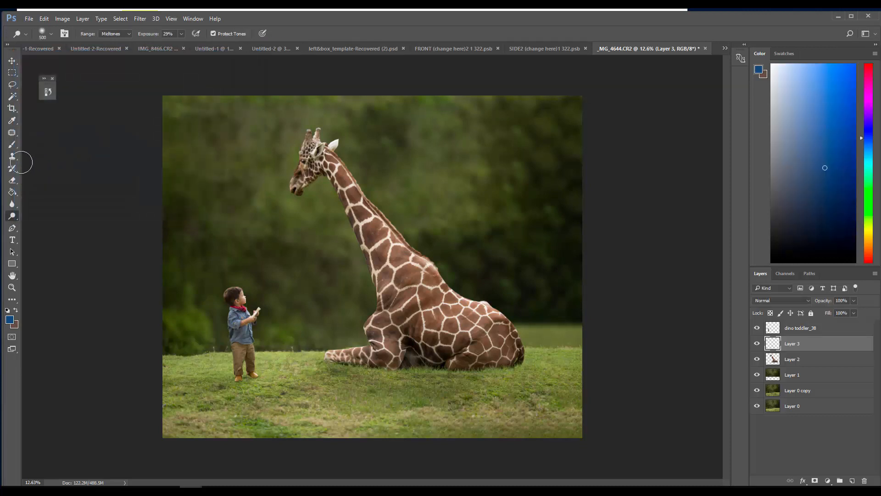
# Choose the Brush tool with a textured fur-like preset and set its size to 83 px
pyautogui.click(12, 145)
pyautogui.rightClick(74, 84)
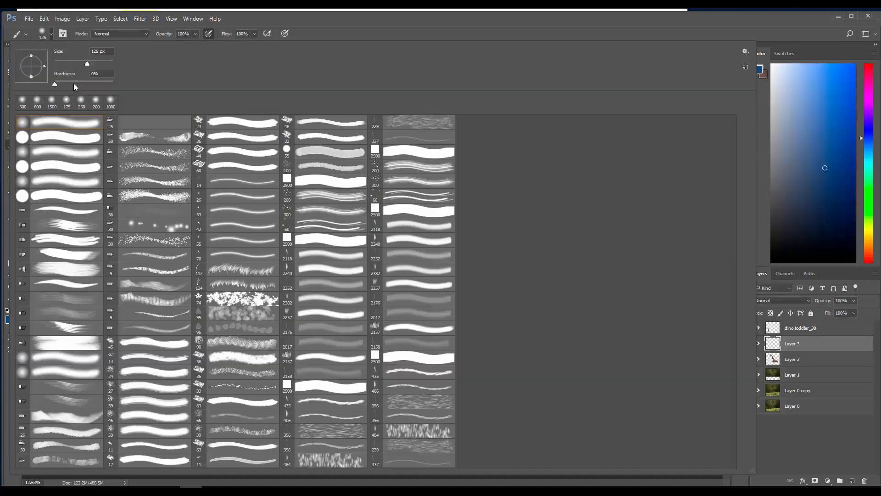
pyautogui.click(333, 461)
pyautogui.click(82, 52)
pyautogui.click(227, 17)
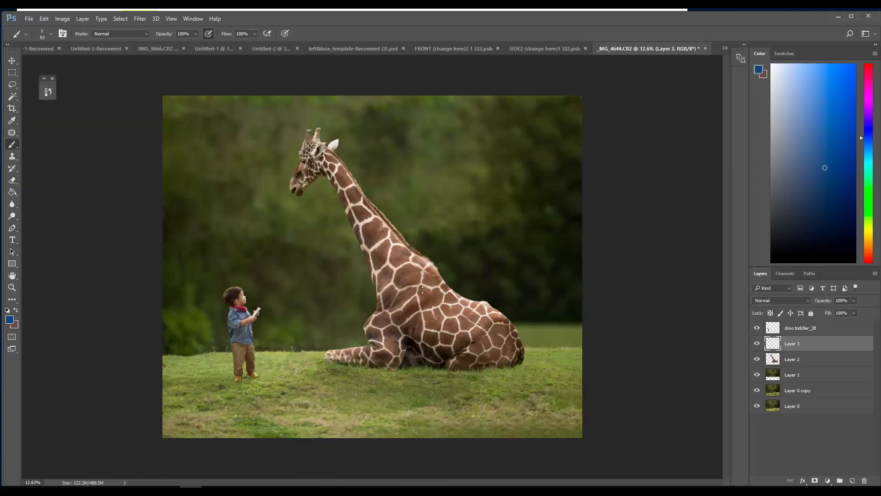
# Paint a blue heart over one brown patch on the giraffe's side and clean its edges with the Eraser
pyautogui.moveTo(421, 298); pyautogui.dragTo(423, 286)
pyautogui.moveTo(439, 298); pyautogui.dragTo(444, 288)
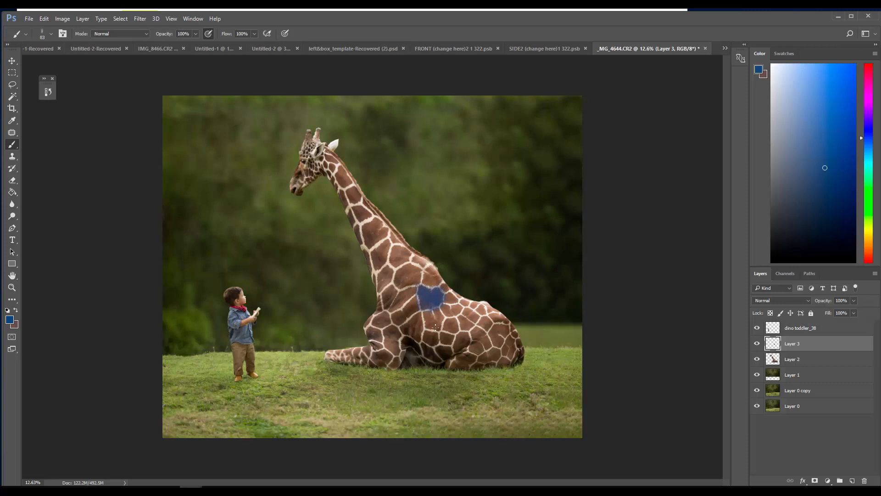
pyautogui.moveTo(419, 313)
pyautogui.mouseDown()
pyautogui.moveTo(423, 295)
pyautogui.moveTo(430, 311)
pyautogui.mouseUp()
pyautogui.click(13, 180)
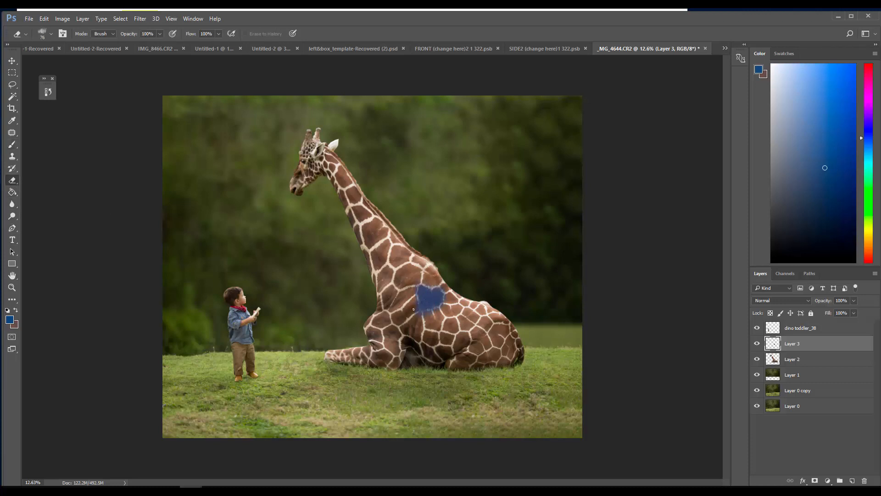
pyautogui.moveTo(417, 312); pyautogui.dragTo(417, 304)
pyautogui.moveTo(442, 307); pyautogui.dragTo(427, 313)
# Change the foreground colour to purple #562c7a
pyautogui.click(9, 320)
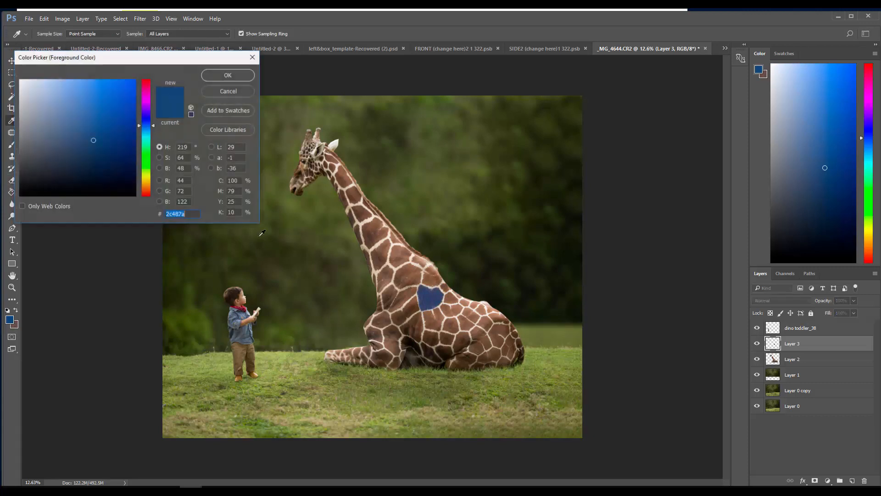
pyautogui.moveTo(145, 129); pyautogui.dragTo(140, 108)
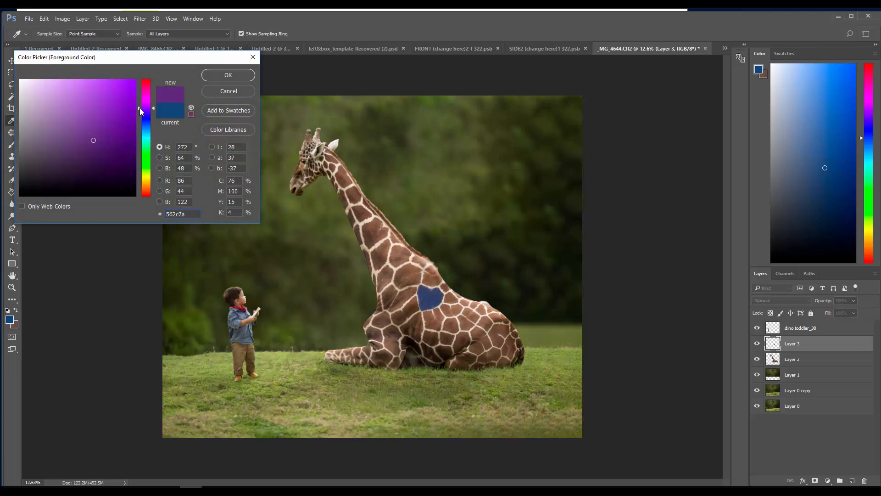
pyautogui.press('Return')
# Paint the brown patch at the base of the giraffe's neck purple on Layer 3
pyautogui.press('e')
pyautogui.press('b')
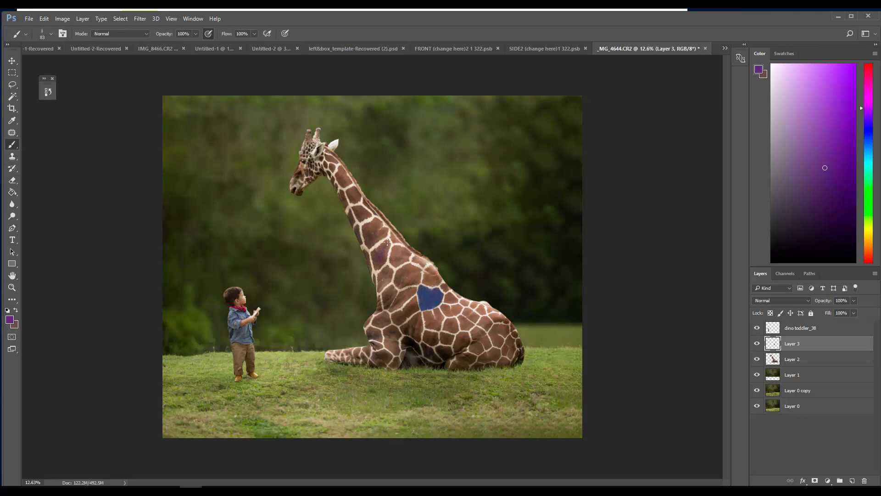
pyautogui.moveTo(385, 245)
pyautogui.mouseDown()
pyautogui.moveTo(374, 261)
pyautogui.moveTo(382, 266)
pyautogui.moveTo(388, 243)
pyautogui.moveTo(376, 252)
pyautogui.mouseUp()
# Select Layer 2 and lasso the large brown patch between the purple and blue ones
pyautogui.click(13, 85)
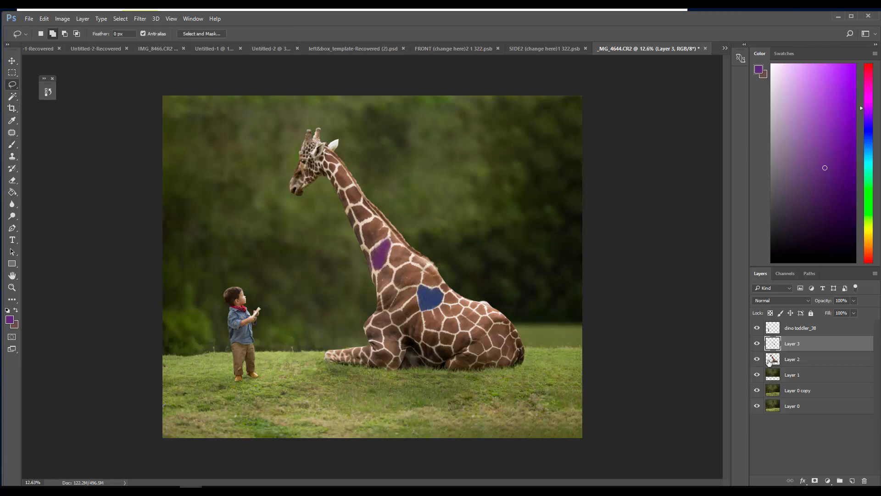
pyautogui.hotkey('alt', '[')
pyautogui.moveTo(393, 269)
pyautogui.mouseDown()
pyautogui.moveTo(400, 292)
pyautogui.moveTo(420, 289)
pyautogui.moveTo(416, 265)
pyautogui.moveTo(399, 263)
pyautogui.mouseUp()
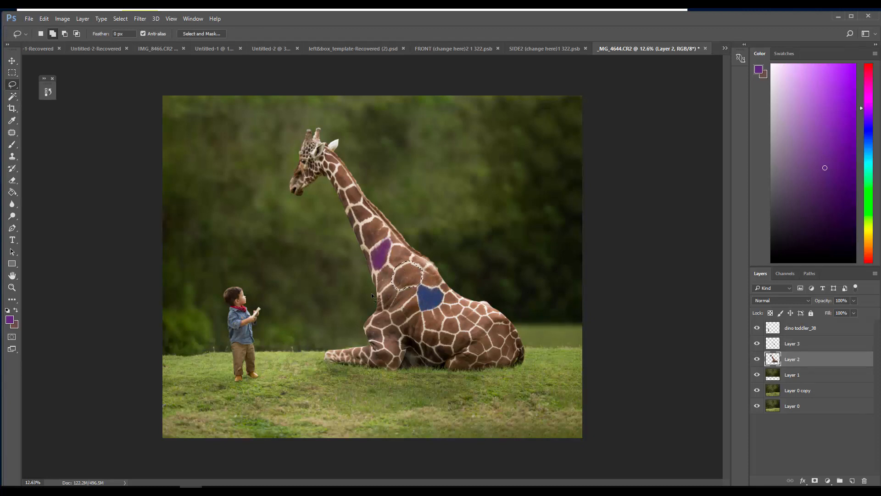
# Try recolouring the lassoed patch with Hue/Saturation, shifting the hue to -34 and +95, and cancel the adjustment
pyautogui.click(62, 19)
pyautogui.moveTo(83, 41)
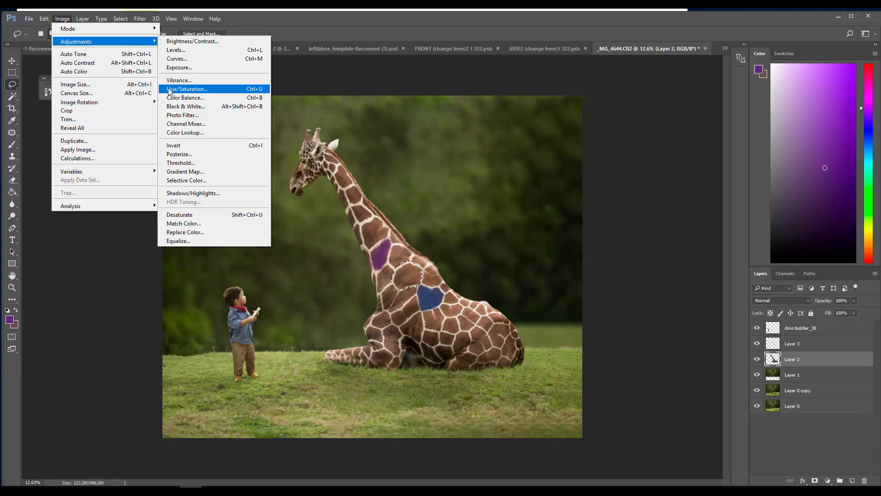
pyautogui.click(168, 89)
pyautogui.moveTo(473, 227); pyautogui.dragTo(550, 278)
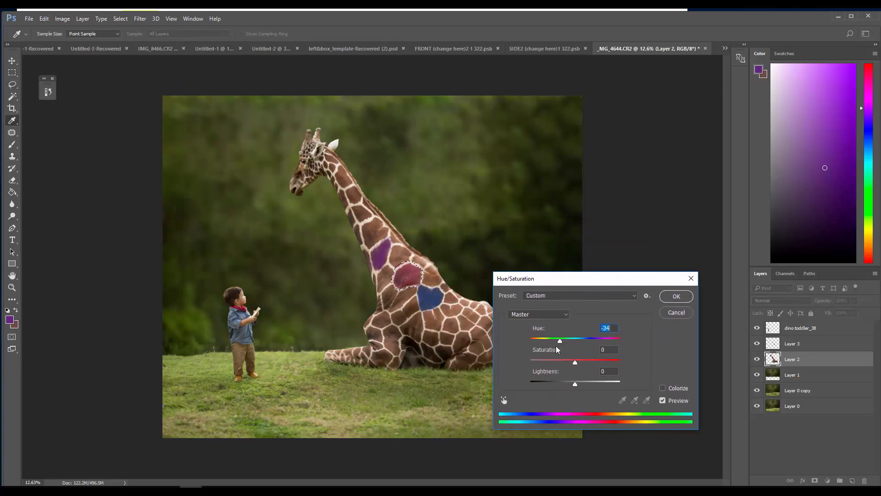
pyautogui.moveTo(558, 350); pyautogui.dragTo(604, 350)
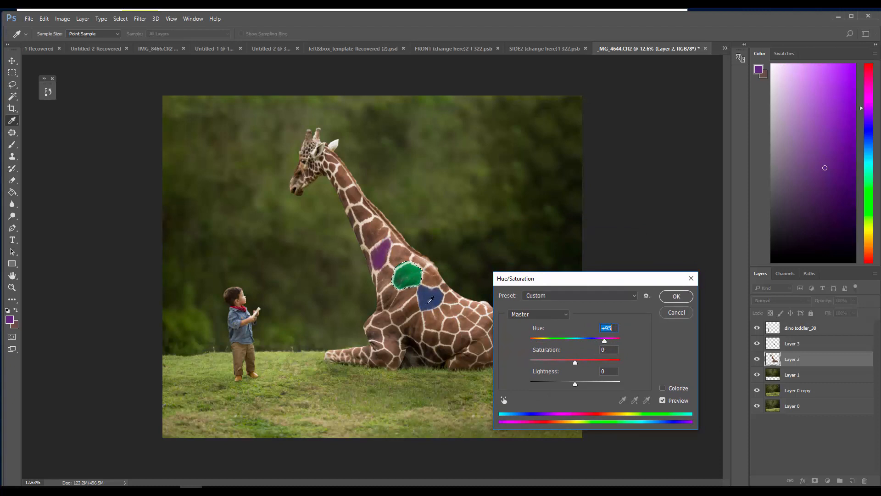
pyautogui.click(669, 315)
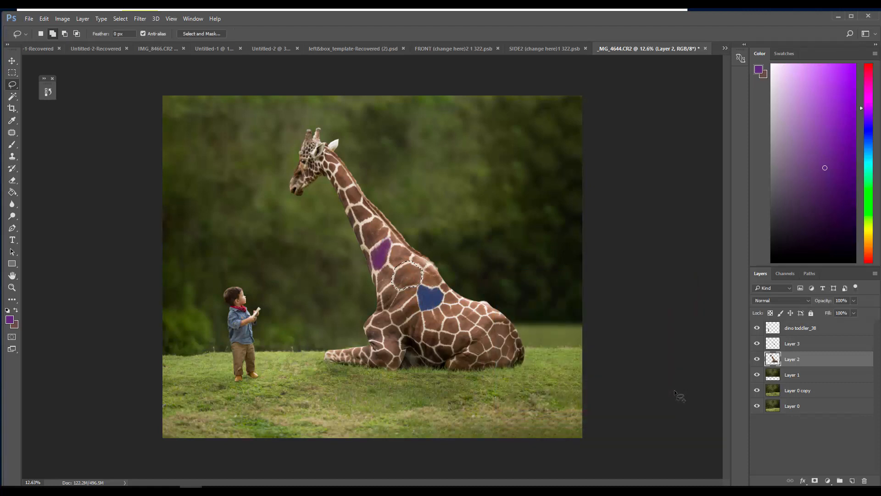
# Delete the painted colour layer, Layer 3, and clear the selection
pyautogui.click(761, 345)
pyautogui.moveTo(764, 346); pyautogui.dragTo(864, 481)
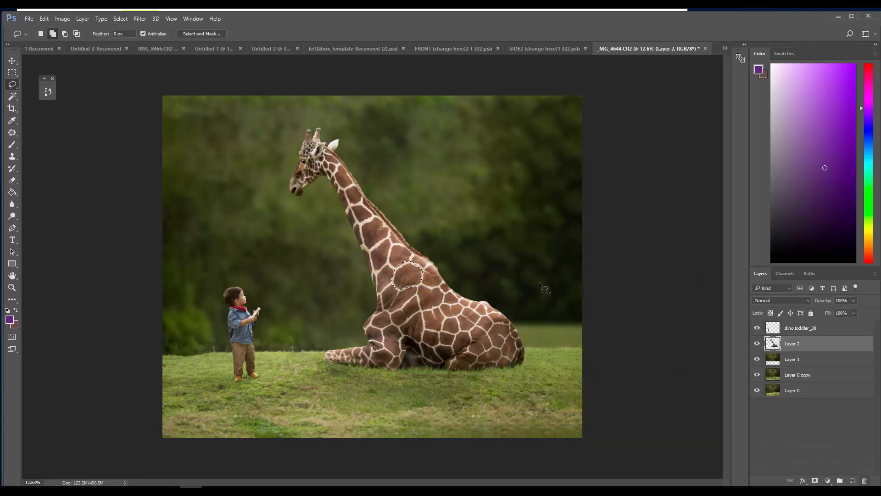
pyautogui.click(120, 19)
pyautogui.click(127, 36)
# Duplicate Layer 2 with the original hidden, and lasso the large brown shoulder patch on the copy
pyautogui.moveTo(799, 343); pyautogui.dragTo(852, 480)
pyautogui.click(757, 359)
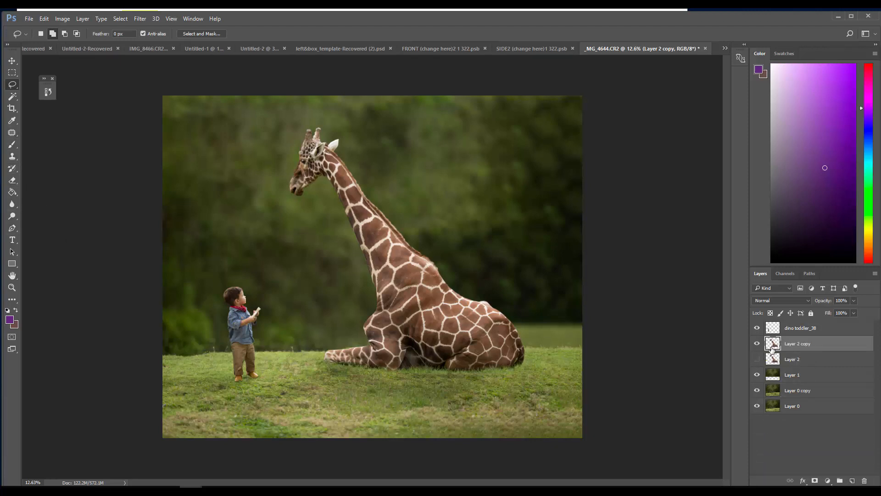
pyautogui.click(12, 287)
pyautogui.moveTo(429, 319); pyautogui.dragTo(498, 342)
pyautogui.click(12, 84)
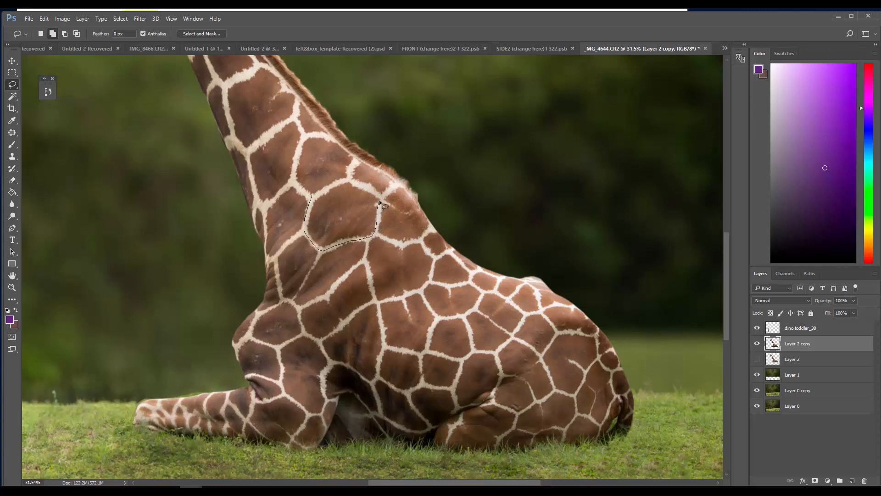
pyautogui.moveTo(367, 187)
pyautogui.mouseDown()
pyautogui.moveTo(343, 181)
pyautogui.moveTo(314, 196)
pyautogui.mouseUp()
# Try painting the lassoed patch purple with a soft 83 px brush in Color mode, and revert to the lasso state
pyautogui.press('b')
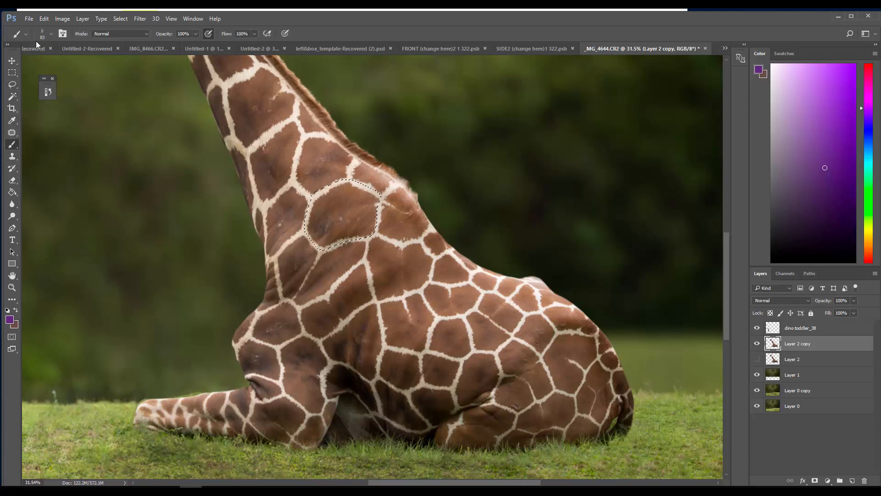
pyautogui.rightClick(45, 69)
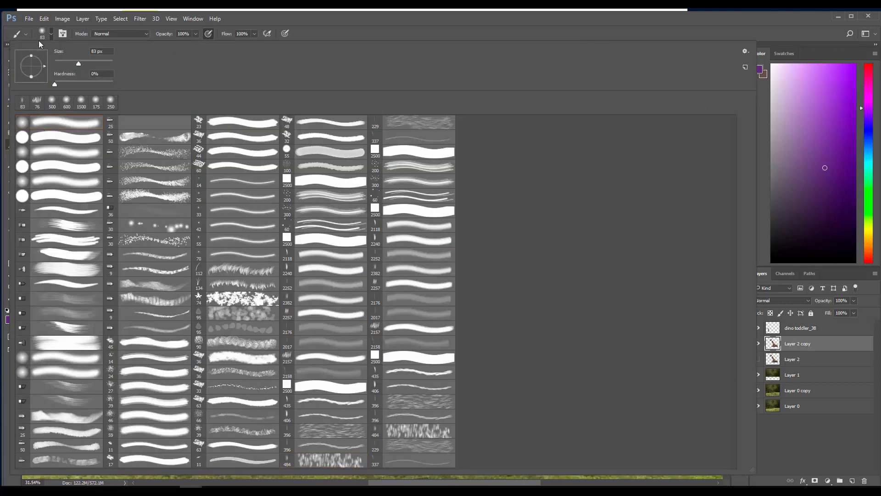
pyautogui.click(104, 33)
pyautogui.click(101, 218)
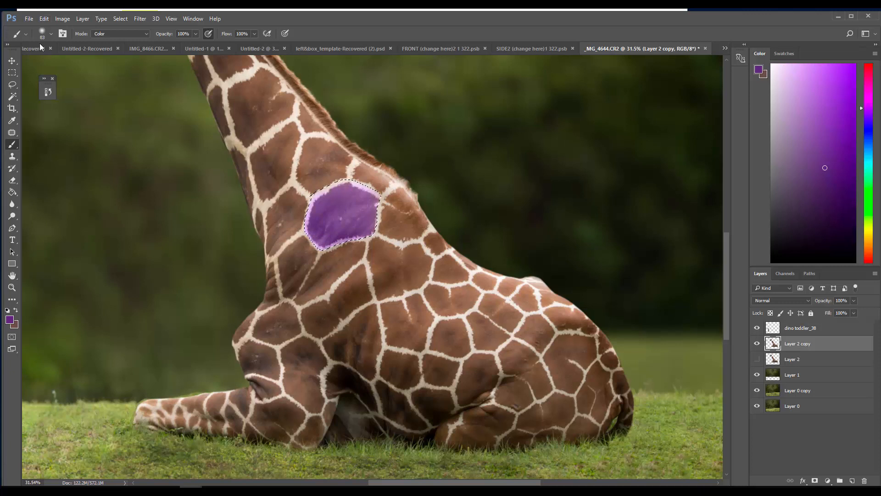
pyautogui.click(48, 92)
pyautogui.click(89, 225)
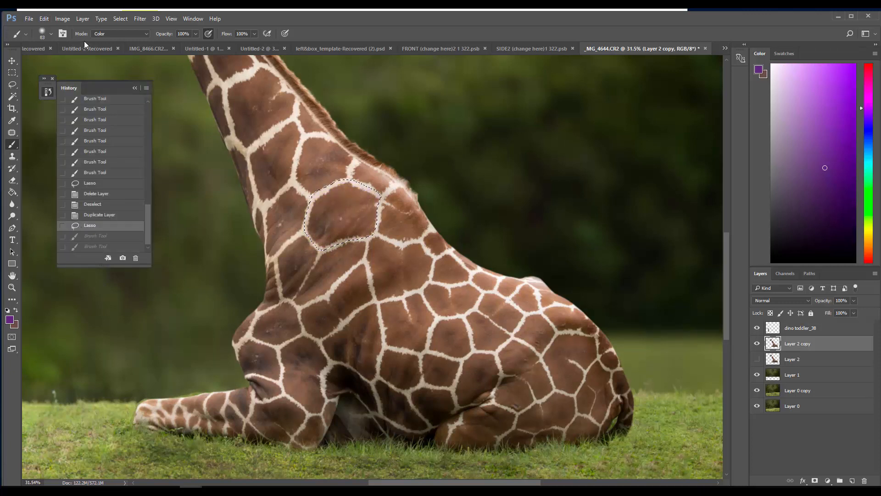
# Try painting the lassoed patch purple with the brush in Overlay mode, and revert to the lasso state
pyautogui.click(98, 34)
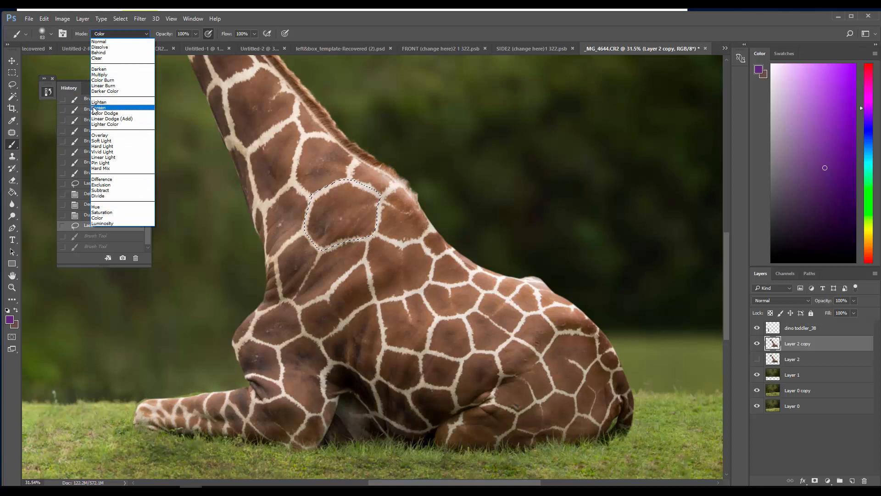
pyautogui.click(99, 135)
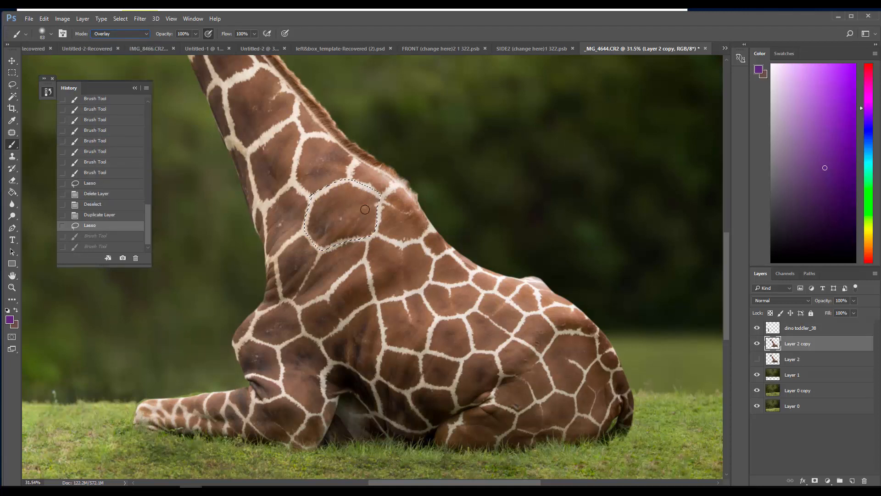
pyautogui.moveTo(365, 209)
pyautogui.mouseDown()
pyautogui.moveTo(352, 234)
pyautogui.moveTo(339, 226)
pyautogui.moveTo(338, 207)
pyautogui.moveTo(320, 243)
pyautogui.moveTo(320, 201)
pyautogui.moveTo(339, 190)
pyautogui.moveTo(360, 194)
pyautogui.moveTo(339, 197)
pyautogui.moveTo(353, 209)
pyautogui.mouseUp()
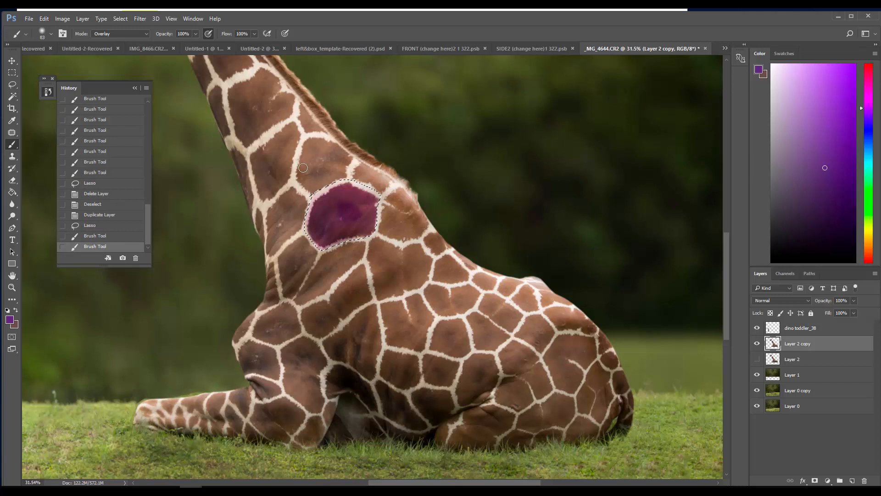
pyautogui.click(90, 225)
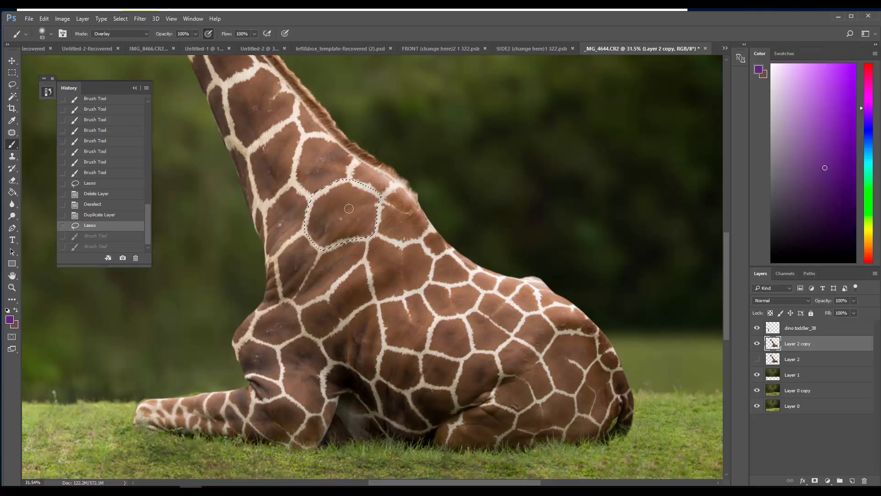
# Try building up purple Overlay strokes across the entire lassoed shoulder patch, and revert to the lasso state
pyautogui.moveTo(349, 208)
pyautogui.mouseDown()
pyautogui.moveTo(370, 201)
pyautogui.moveTo(363, 231)
pyautogui.moveTo(352, 221)
pyautogui.moveTo(326, 240)
pyautogui.moveTo(313, 223)
pyautogui.moveTo(332, 195)
pyautogui.moveTo(326, 223)
pyautogui.moveTo(342, 219)
pyautogui.moveTo(337, 197)
pyautogui.moveTo(372, 197)
pyautogui.moveTo(343, 195)
pyautogui.moveTo(364, 202)
pyautogui.moveTo(346, 188)
pyautogui.moveTo(338, 197)
pyautogui.moveTo(346, 220)
pyautogui.moveTo(330, 213)
pyautogui.moveTo(318, 230)
pyautogui.moveTo(303, 216)
pyautogui.mouseUp()
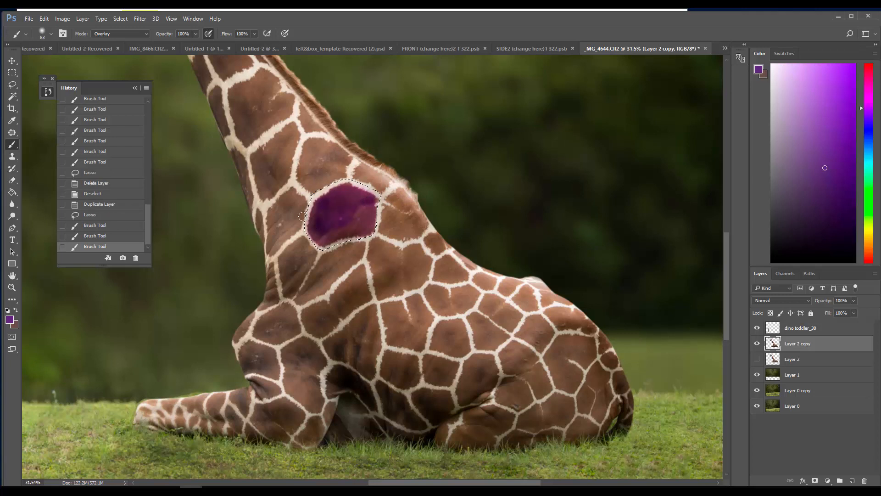
pyautogui.click(86, 219)
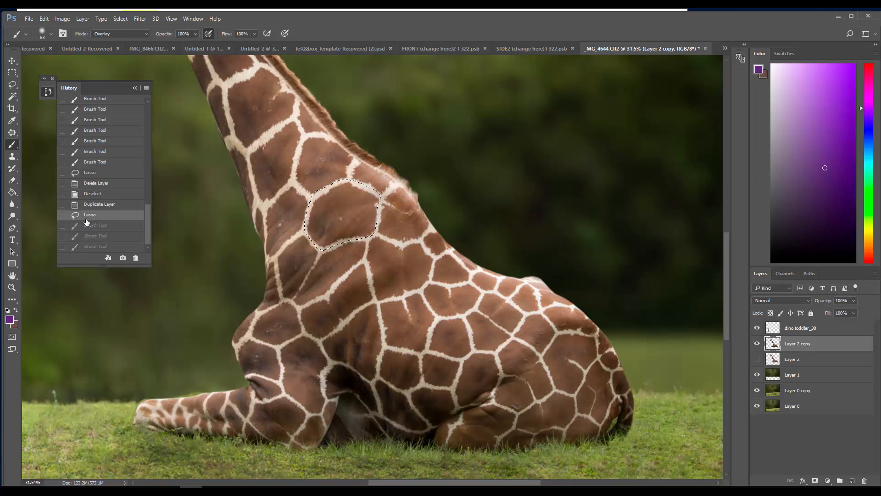
# Reselect the large shoulder patch with the Magic Wand at tolerance 38, and lasso the missed spots into the selection
pyautogui.click(12, 96)
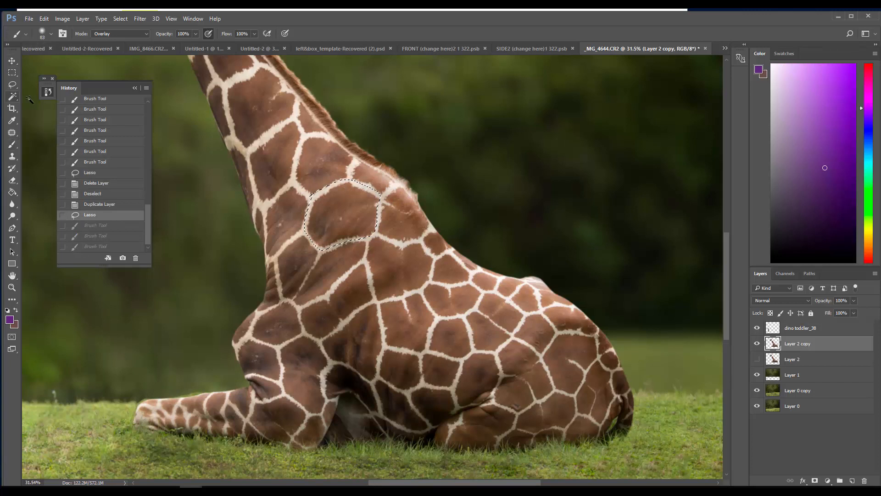
pyautogui.click(320, 221)
pyautogui.click(314, 210)
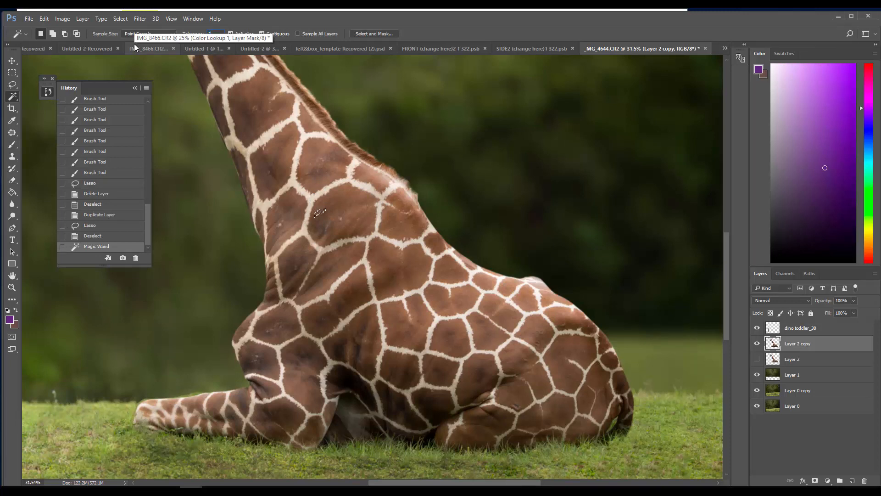
pyautogui.click(342, 195)
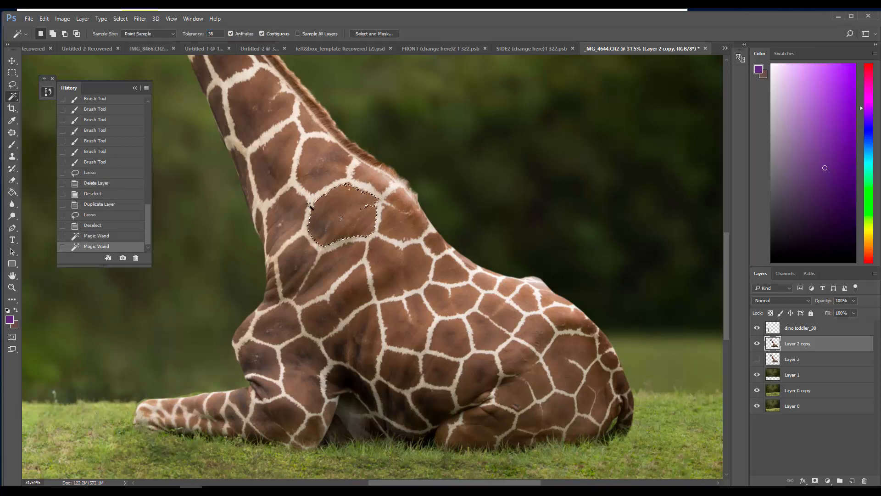
pyautogui.click(12, 85)
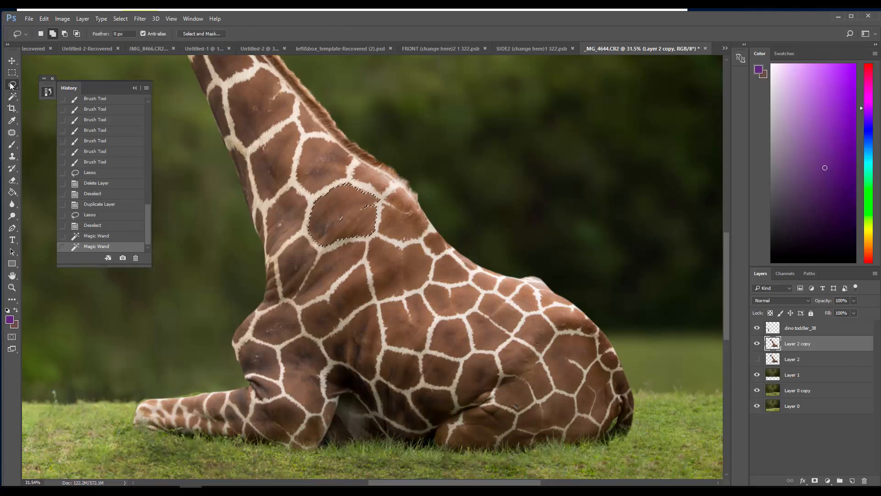
pyautogui.moveTo(336, 205)
pyautogui.mouseDown()
pyautogui.moveTo(373, 215)
pyautogui.moveTo(347, 186)
pyautogui.mouseUp()
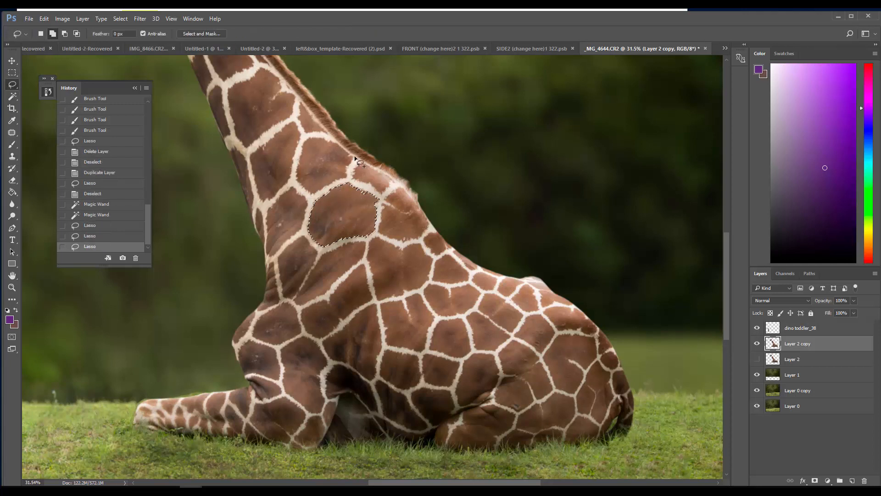
# Feather the shoulder patch selection by 5 pixels
pyautogui.click(108, 19)
pyautogui.moveTo(83, 19)
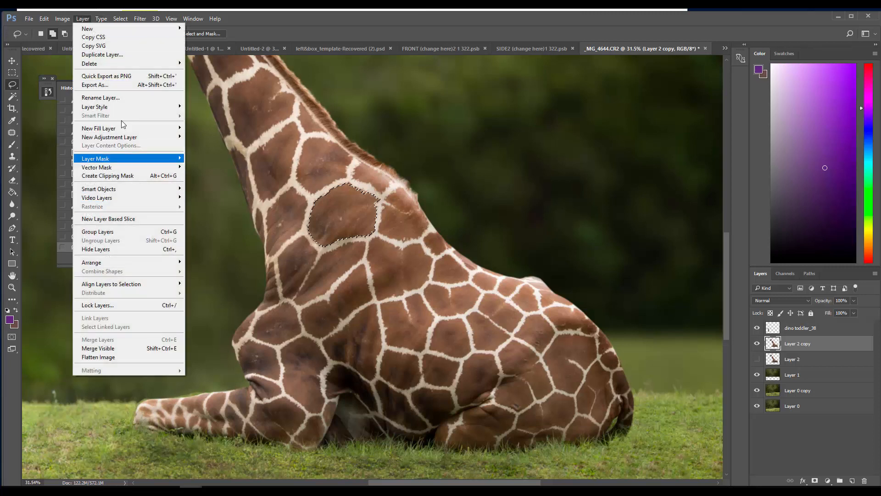
pyautogui.moveTo(120, 18)
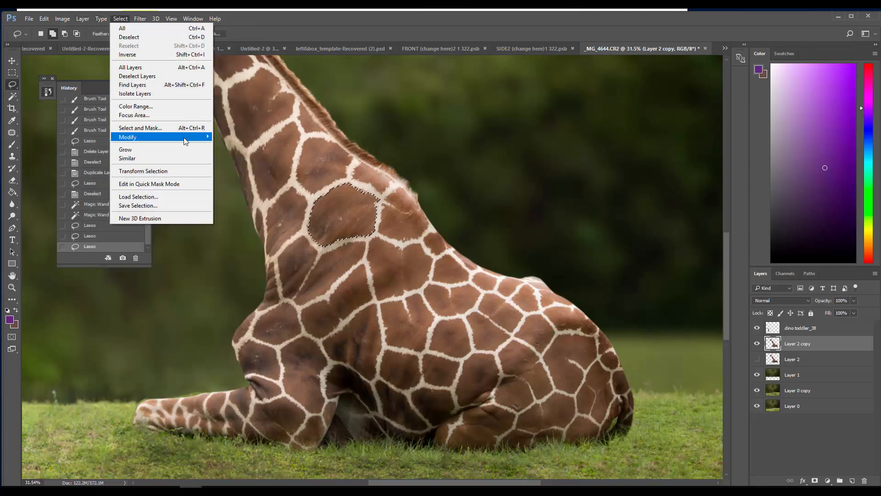
pyautogui.moveTo(115, 137)
pyautogui.click(81, 171)
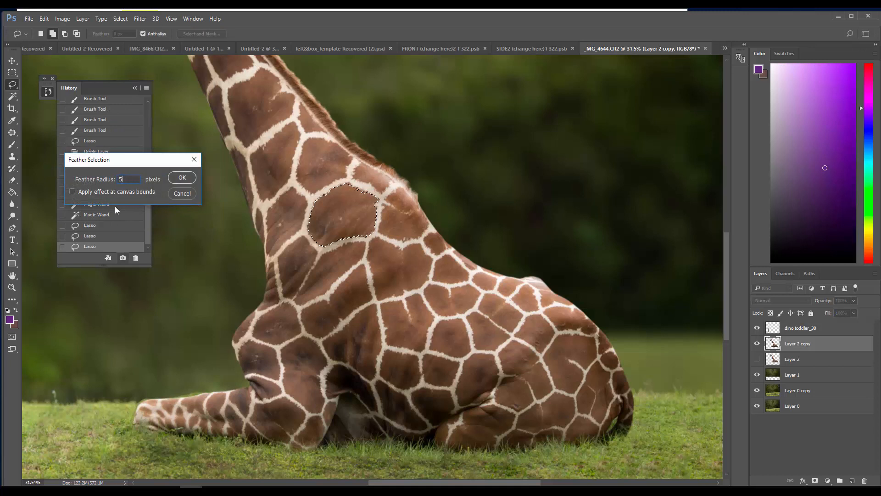
pyautogui.write('5')
pyautogui.press('Return')
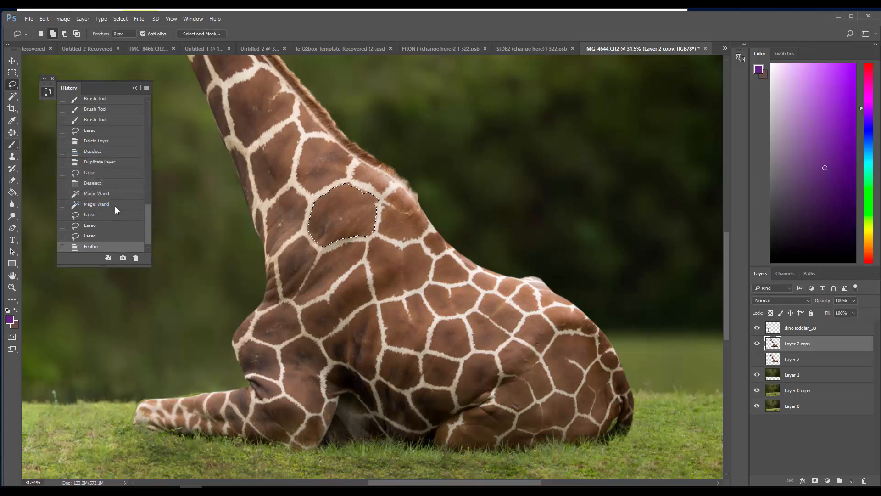
# Paint the feathered shoulder patch purple with a soft 193 px brush in Overlay mode, and clear the selection
pyautogui.press('b')
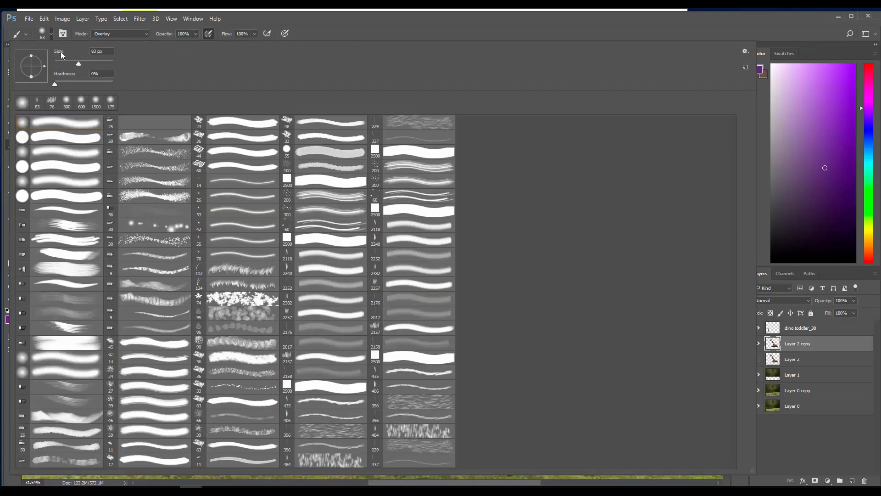
pyautogui.moveTo(61, 51); pyautogui.dragTo(102, 50)
pyautogui.click(193, 40)
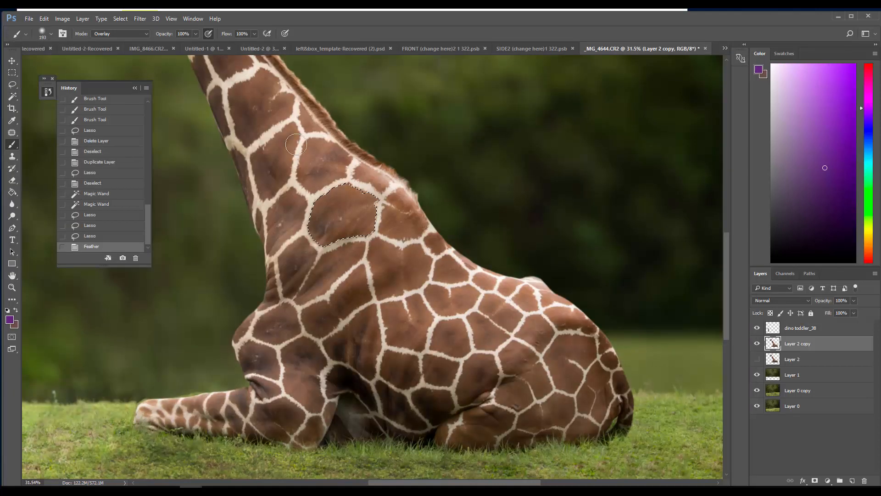
pyautogui.moveTo(367, 193)
pyautogui.mouseDown()
pyautogui.moveTo(339, 226)
pyautogui.moveTo(312, 228)
pyautogui.moveTo(340, 219)
pyautogui.moveTo(360, 188)
pyautogui.moveTo(333, 203)
pyautogui.moveTo(326, 230)
pyautogui.moveTo(364, 223)
pyautogui.mouseUp()
pyautogui.click(120, 18)
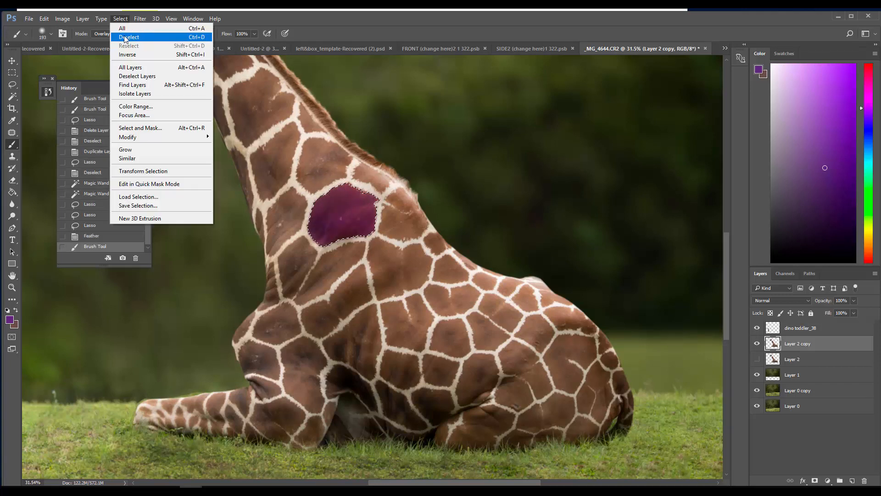
pyautogui.click(125, 39)
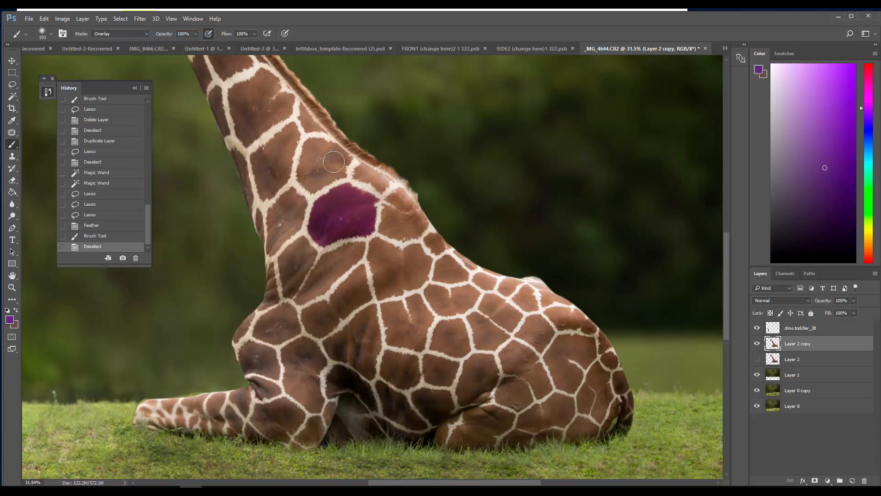
# Select the elongated brown patch below the purple one with the Magic Wand at tolerance 38, adding its missed areas
pyautogui.click(12, 287)
pyautogui.keyDown('alt'); pyautogui.click(177, 354); pyautogui.keyUp('alt')
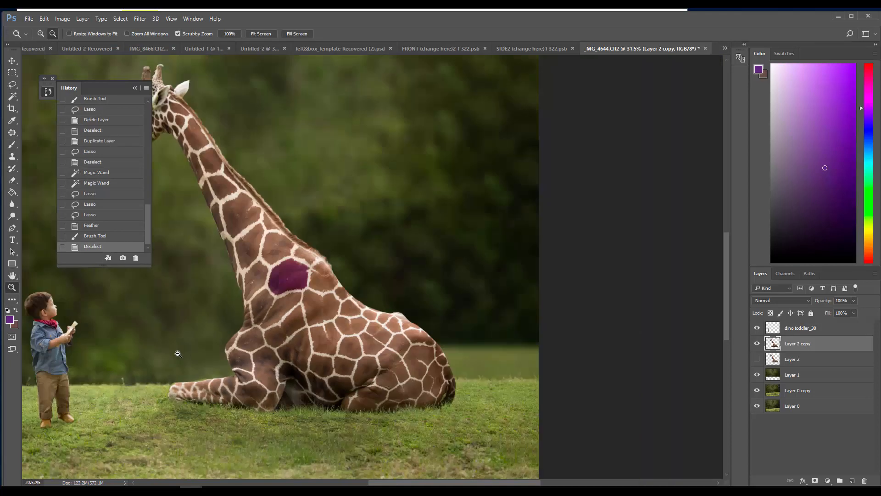
pyautogui.moveTo(178, 354); pyautogui.dragTo(122, 349)
pyautogui.moveTo(372, 326); pyautogui.dragTo(398, 341)
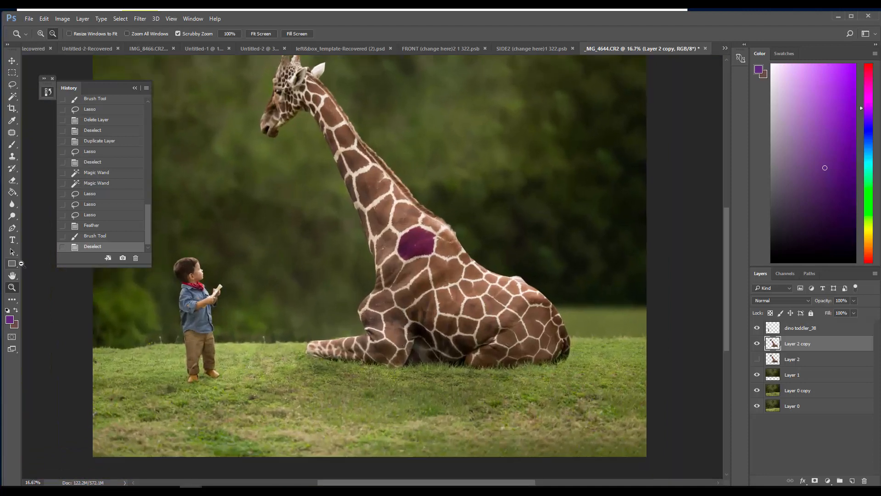
pyautogui.moveTo(364, 248); pyautogui.dragTo(400, 337)
pyautogui.click(12, 85)
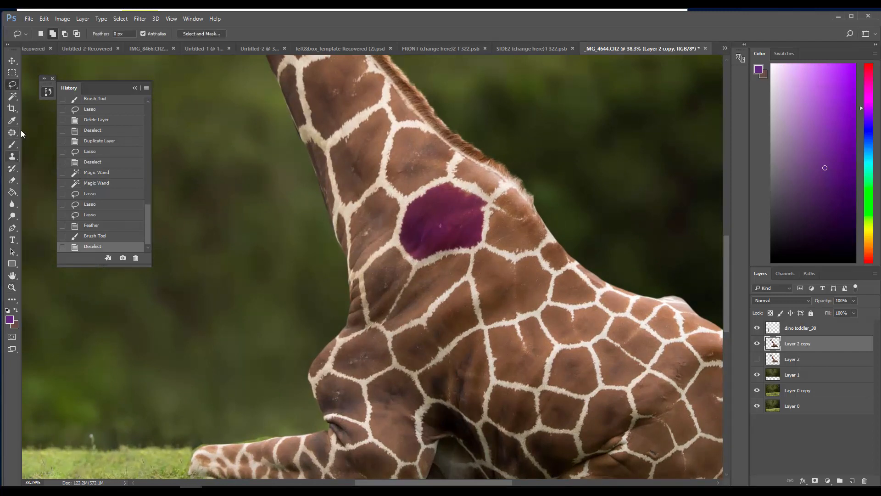
pyautogui.press('w')
pyautogui.click(414, 349)
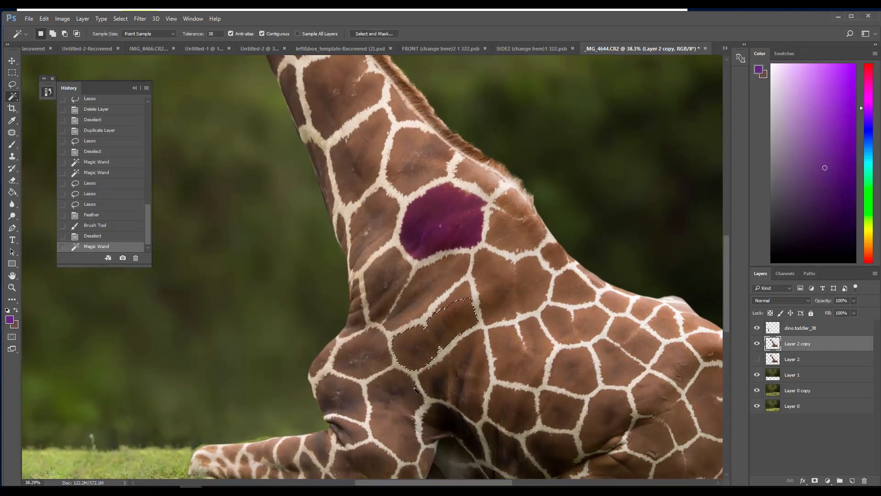
pyautogui.press('shift')
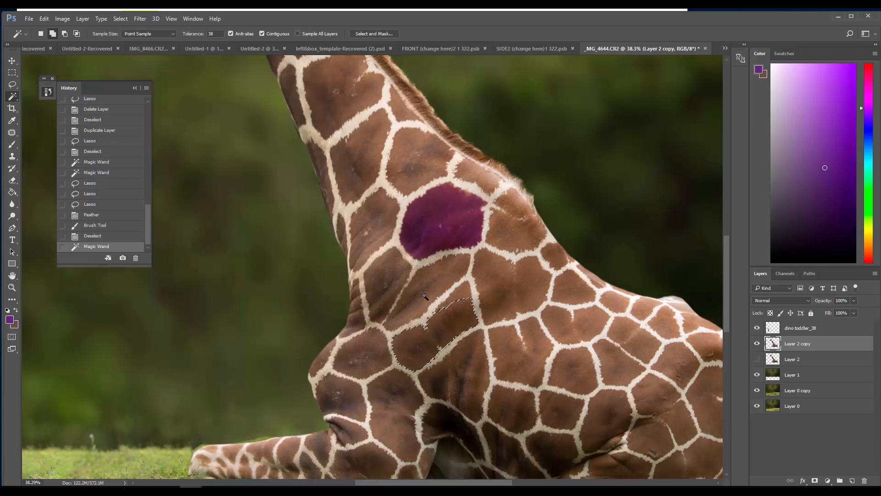
pyautogui.keyDown('shift'); pyautogui.click(460, 291); pyautogui.keyUp('shift')
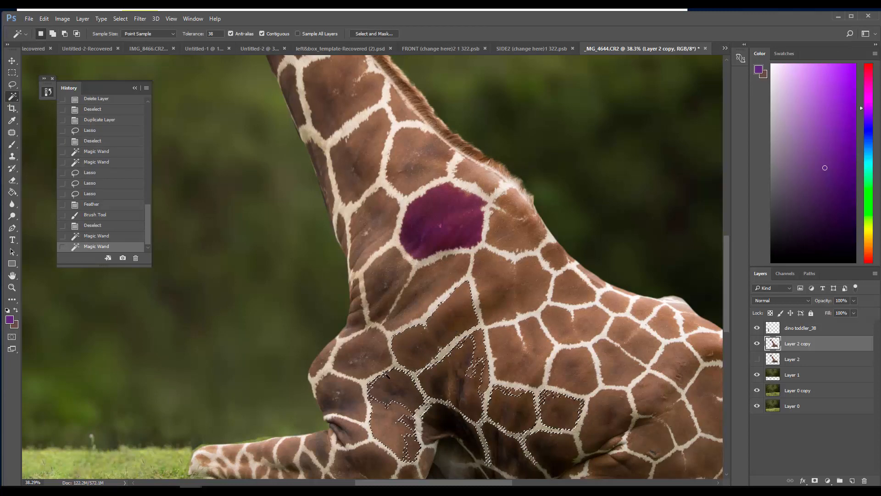
# Add the dark patch beneath the elongated one and the adjoining upper front-leg patch to the Magic Wand selection
pyautogui.keyDown('shift'); pyautogui.click(474, 353); pyautogui.keyUp('shift')
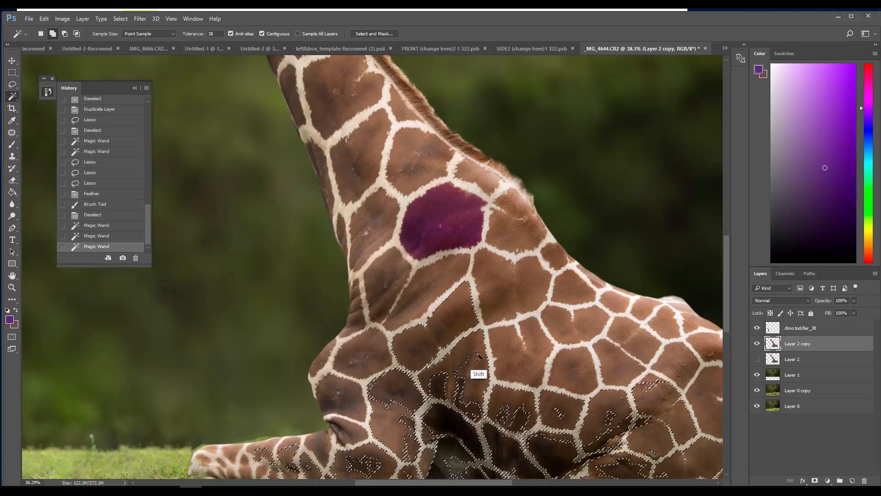
pyautogui.keyDown('shift'); pyautogui.click(445, 391); pyautogui.keyUp('shift')
pyautogui.keyDown('shift'); pyautogui.click(443, 396); pyautogui.keyUp('shift')
pyautogui.keyDown('shift'); pyautogui.click(433, 424); pyautogui.keyUp('shift')
pyautogui.keyDown('shift'); pyautogui.click(410, 410); pyautogui.keyUp('shift')
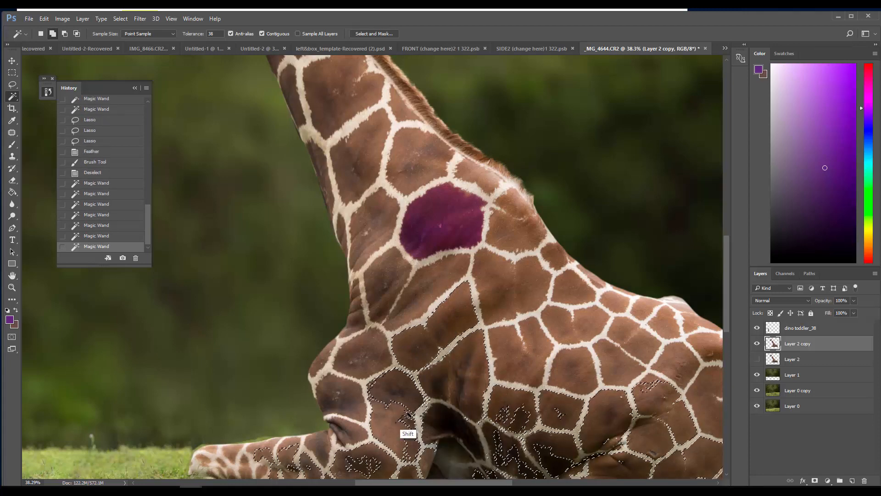
pyautogui.keyDown('shift'); pyautogui.click(391, 410); pyautogui.keyUp('shift')
pyautogui.keyDown('shift'); pyautogui.click(400, 423); pyautogui.keyUp('shift')
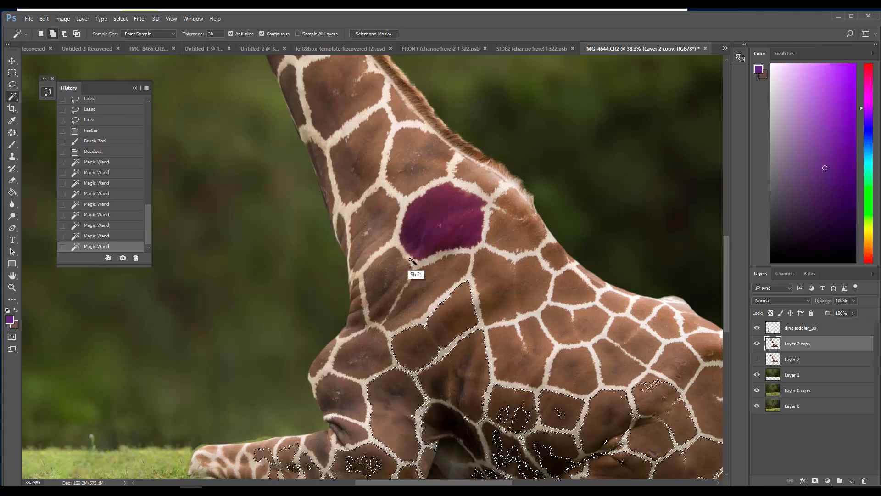
# Feather the combined patch selection by 5 pixels
pyautogui.click(123, 19)
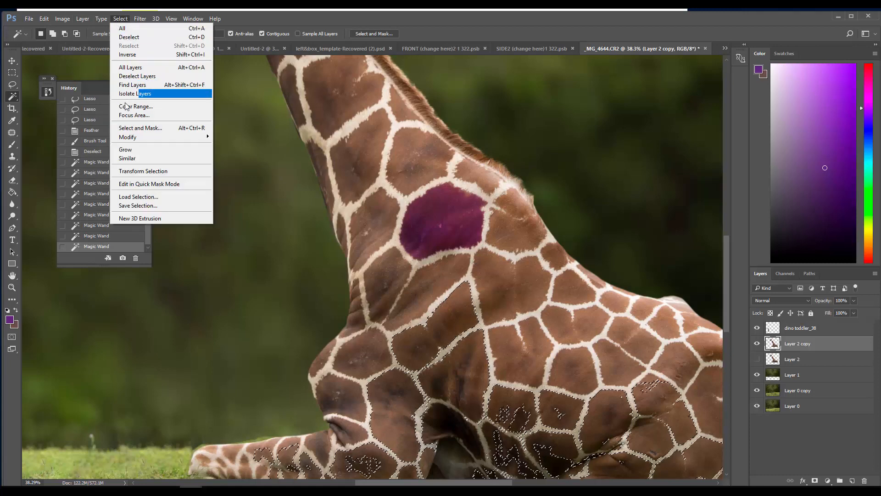
pyautogui.moveTo(138, 136)
pyautogui.click(65, 172)
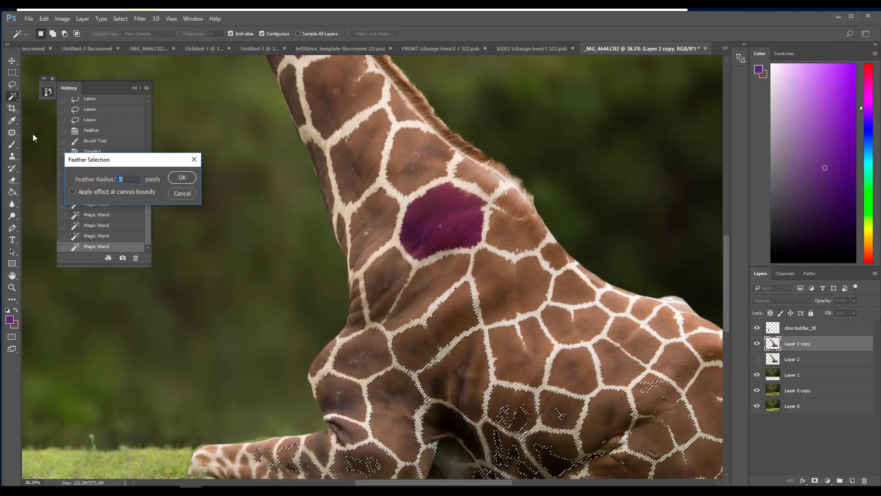
pyautogui.click(176, 178)
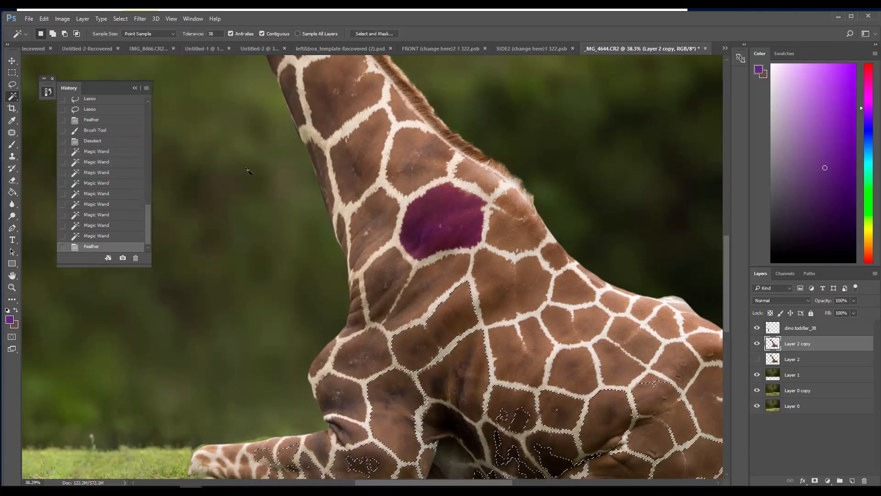
# Set the foreground colour to dark blue, try painting the elongated patch in Overlay mode, and undo the stroke
pyautogui.click(866, 129)
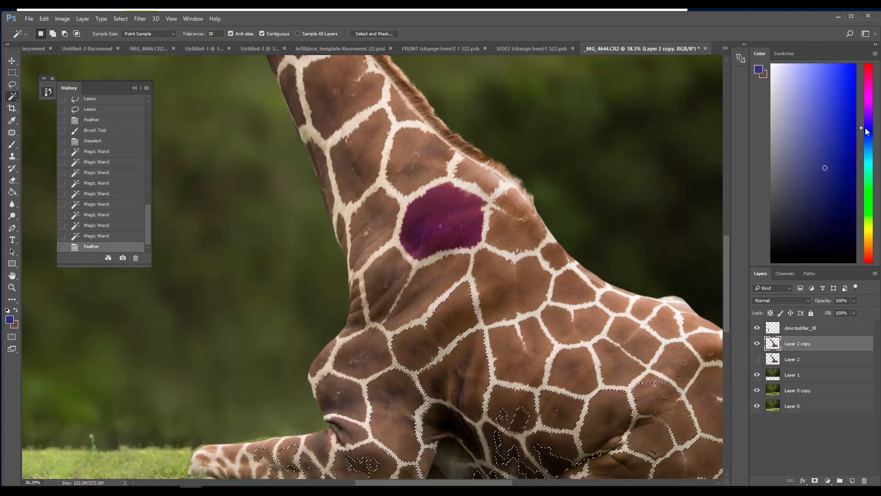
pyautogui.click(840, 178)
pyautogui.click(12, 144)
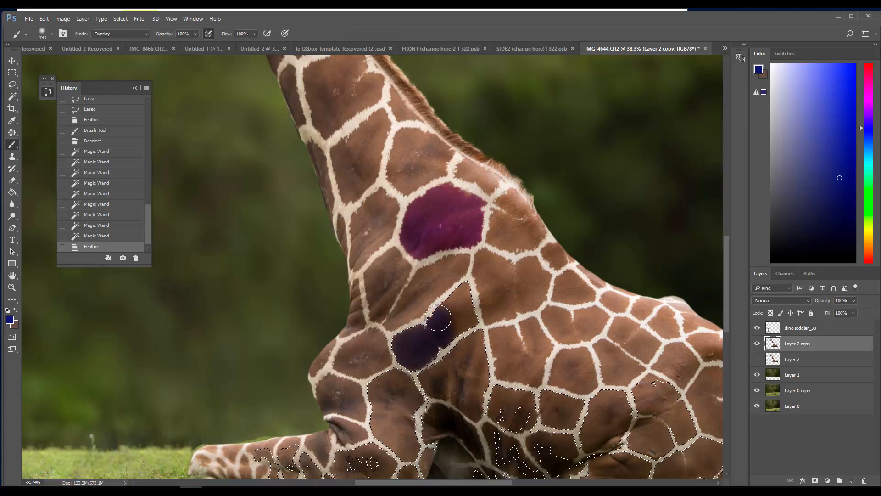
pyautogui.moveTo(465, 304); pyautogui.dragTo(450, 321)
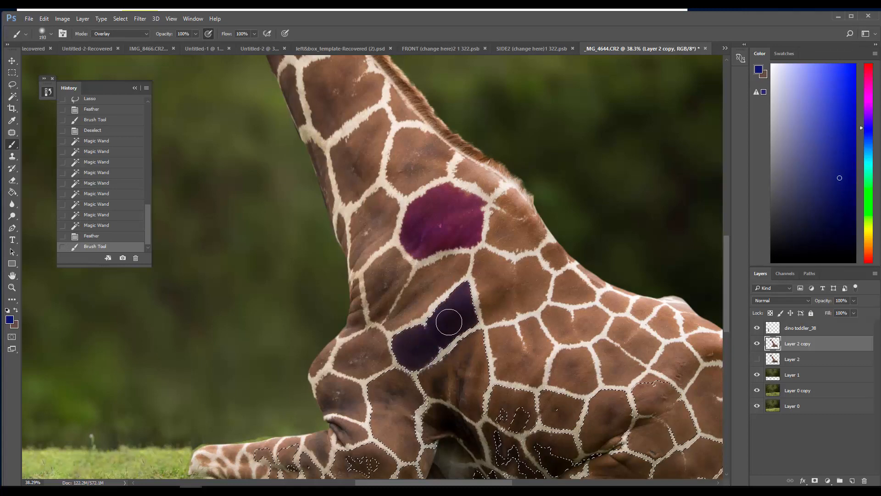
pyautogui.click(44, 19)
pyautogui.click(53, 27)
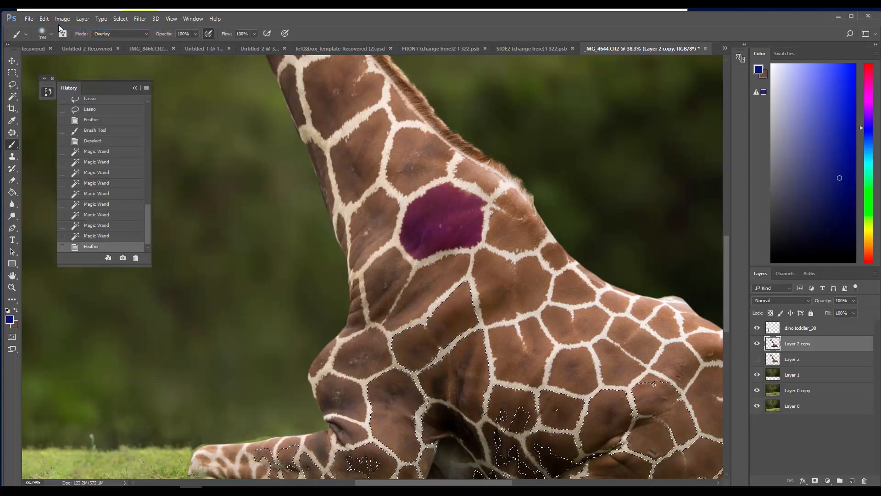
# Paint the elongated patch blue with the brush in Color mode
pyautogui.click(94, 34)
pyautogui.click(97, 190)
pyautogui.moveTo(455, 324); pyautogui.dragTo(462, 316)
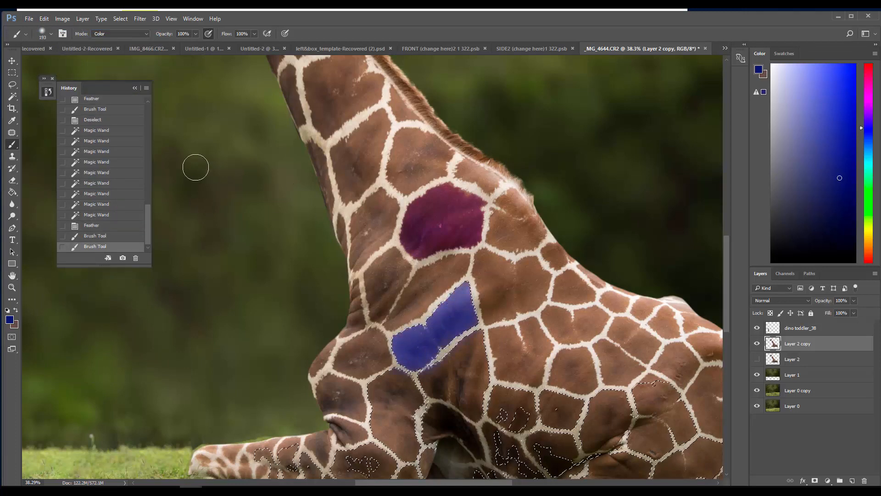
# Set the foreground colour to dark green, try painting the patch below the blue one, and revert to the first blue stroke
pyautogui.click(10, 320)
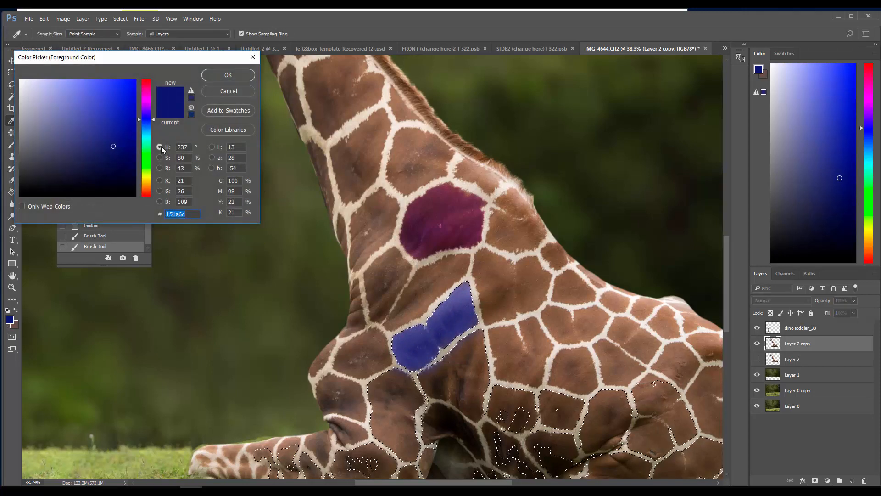
pyautogui.click(145, 167)
pyautogui.click(120, 147)
pyautogui.click(227, 76)
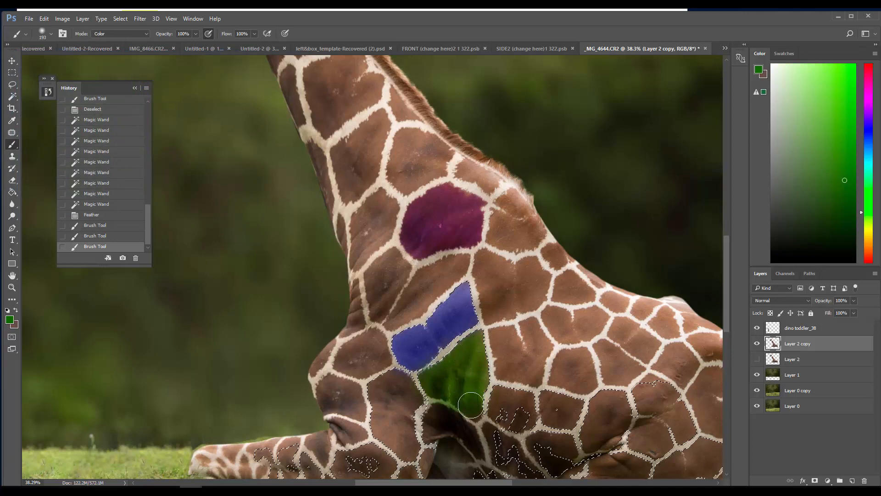
pyautogui.moveTo(471, 405); pyautogui.dragTo(480, 416)
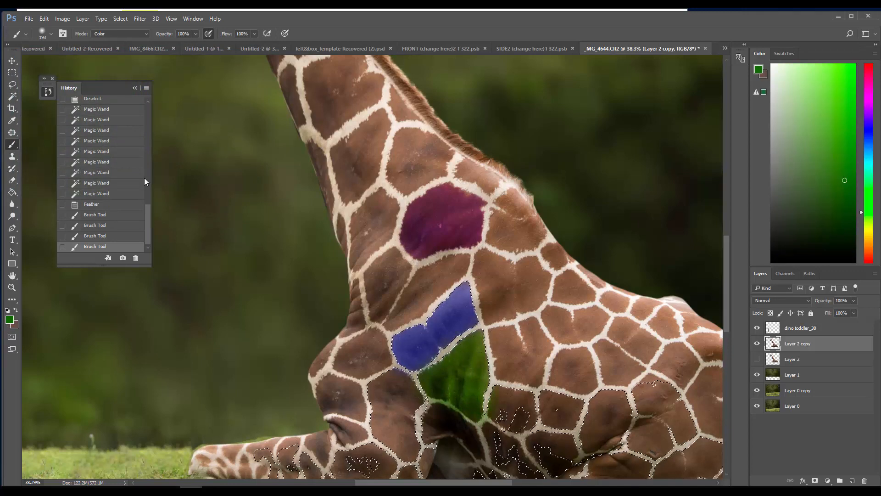
pyautogui.click(95, 215)
# Reduce the brush size to 86 px and paint the patch below the blue one green in Color mode
pyautogui.rightClick(298, 245)
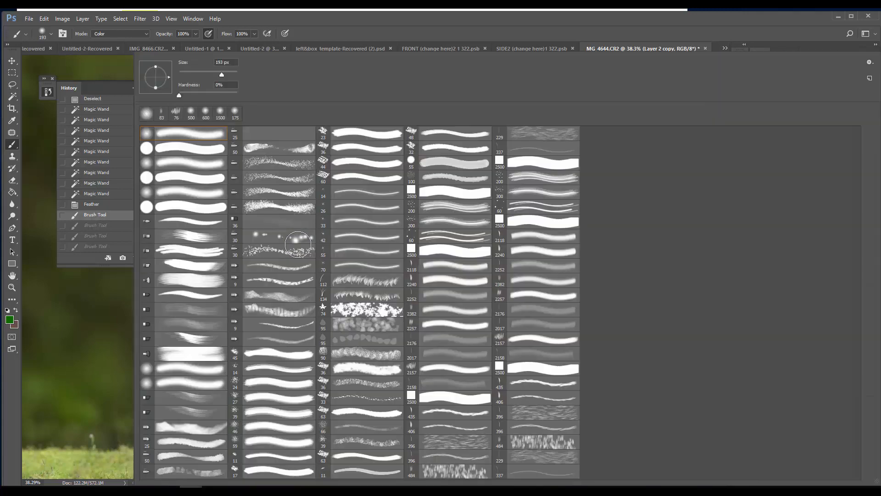
pyautogui.click(204, 72)
pyautogui.click(266, 22)
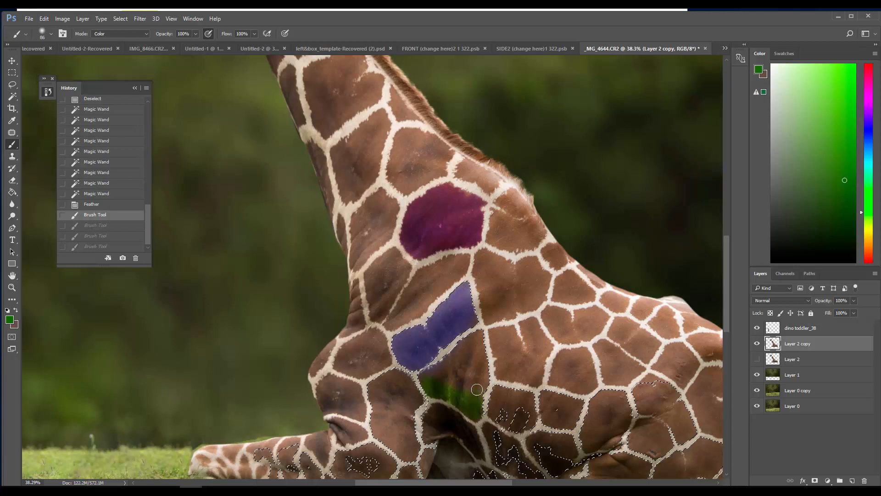
pyautogui.moveTo(479, 374); pyautogui.dragTo(479, 338)
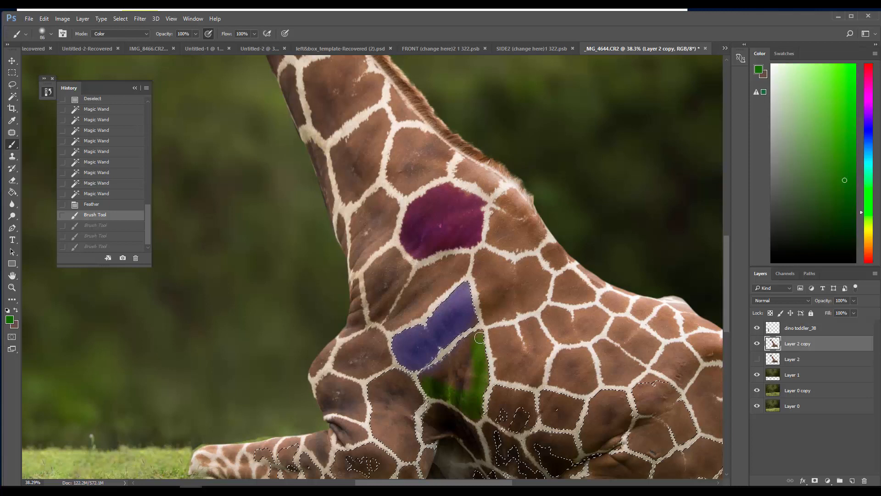
pyautogui.moveTo(443, 383)
pyautogui.mouseDown()
pyautogui.moveTo(467, 359)
pyautogui.moveTo(471, 392)
pyautogui.moveTo(413, 380)
pyautogui.mouseUp()
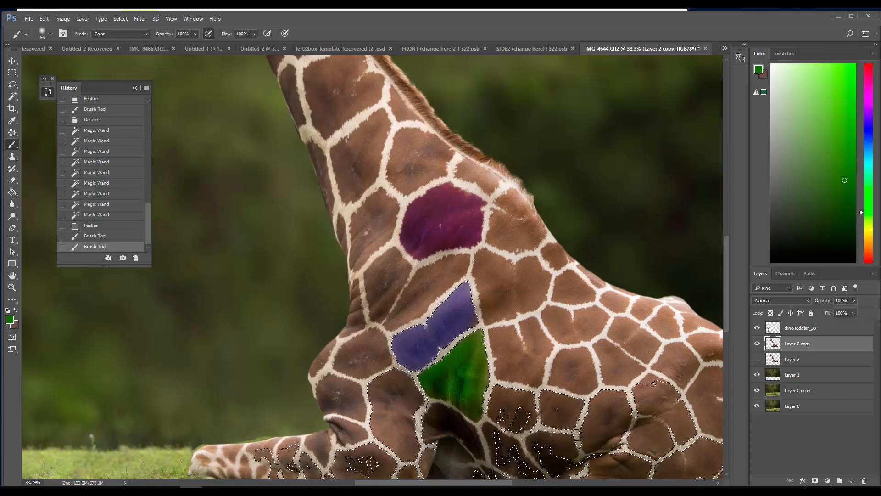
# Select the brown patch in the middle of the giraffe's flank with the Magic Wand and feather the selection by 5 pixels
pyautogui.click(12, 84)
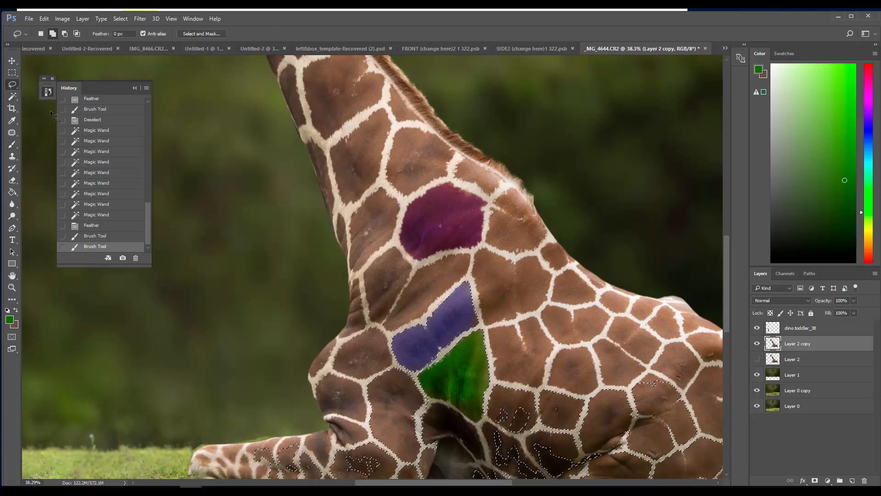
pyautogui.click(12, 96)
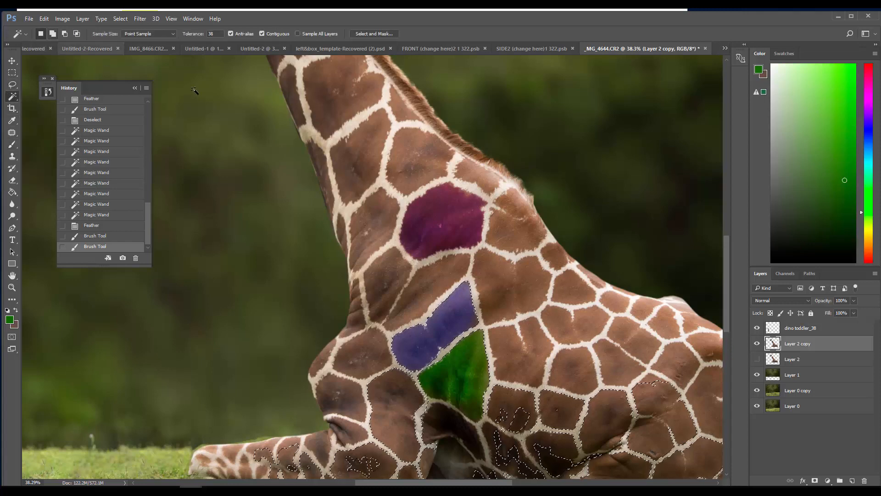
pyautogui.click(619, 364)
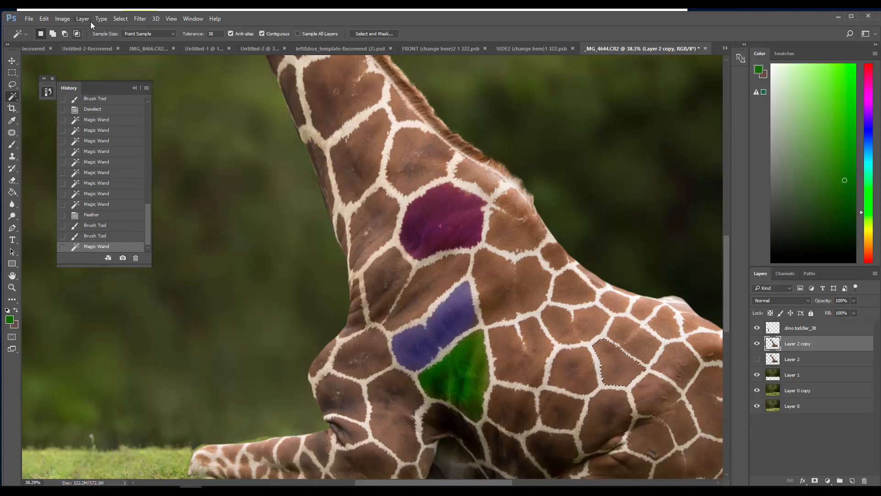
pyautogui.click(120, 19)
pyautogui.moveTo(124, 137)
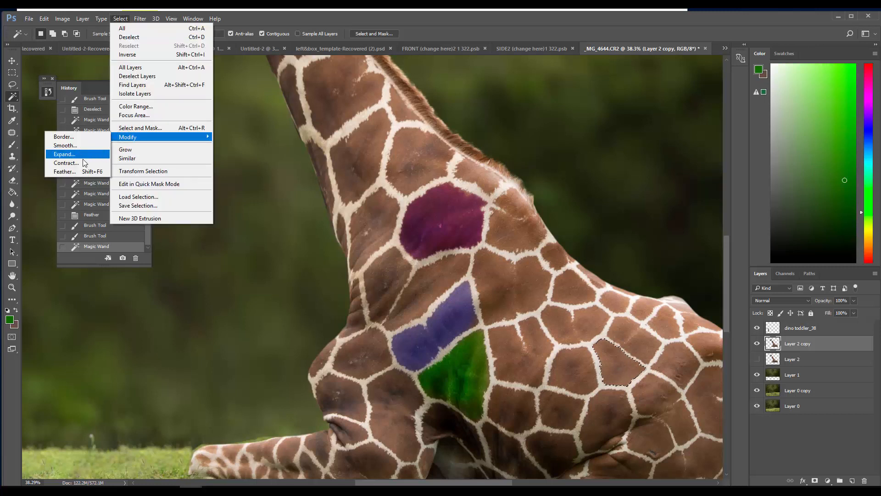
pyautogui.click(78, 171)
pyautogui.click(176, 178)
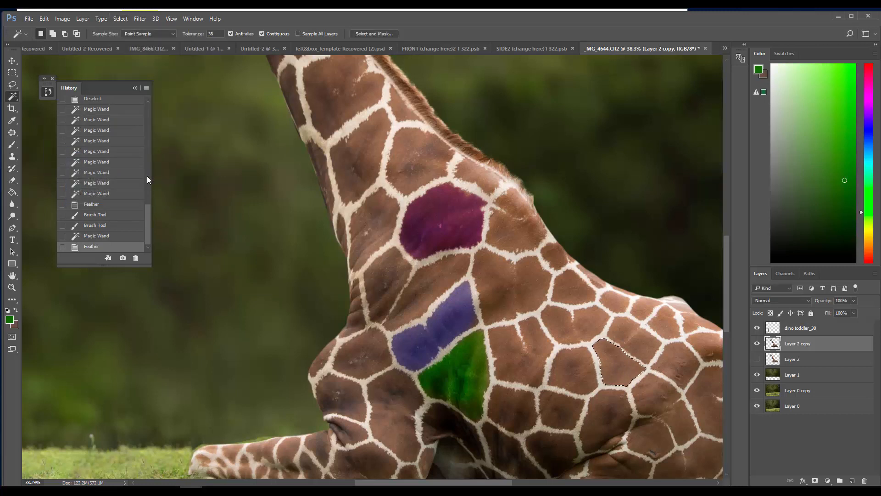
# Set the foreground colour to pink (ad5572) and paint the selected flank patch with the brush in Color mode
pyautogui.click(10, 320)
pyautogui.click(147, 96)
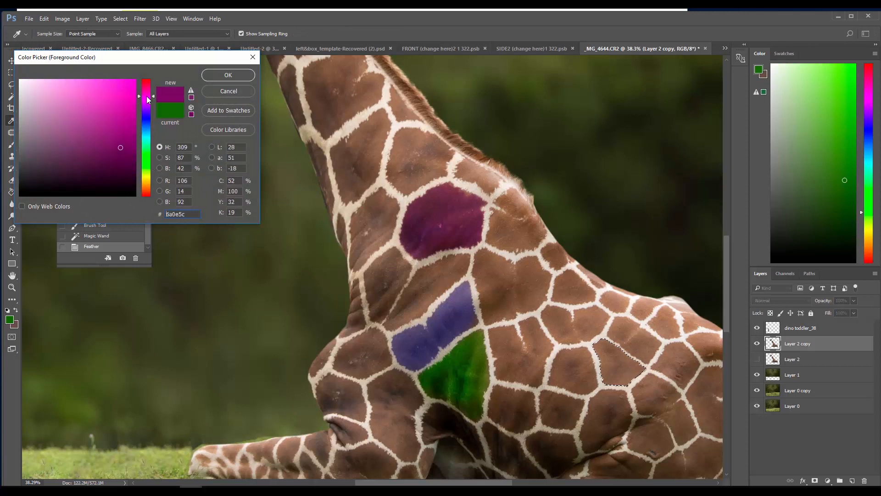
pyautogui.moveTo(125, 107)
pyautogui.mouseDown()
pyautogui.moveTo(74, 96)
pyautogui.moveTo(69, 136)
pyautogui.moveTo(78, 117)
pyautogui.mouseUp()
pyautogui.click(147, 86)
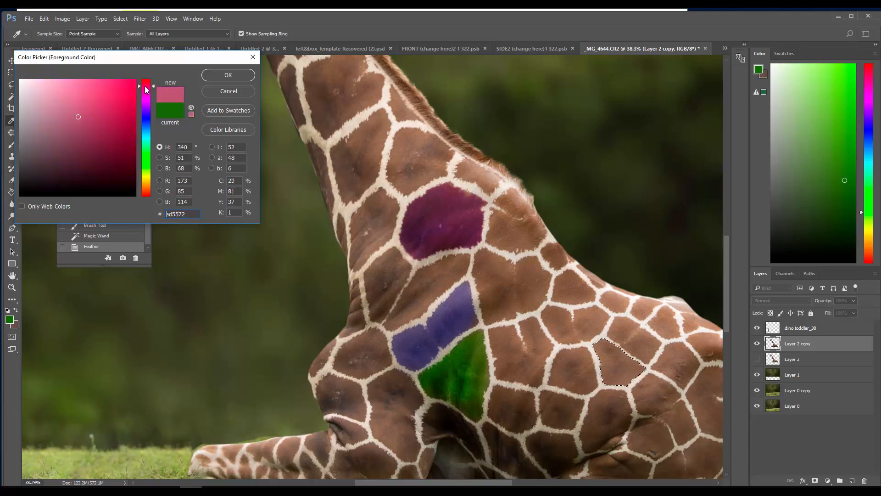
pyautogui.click(209, 80)
pyautogui.press('b')
pyautogui.moveTo(611, 359)
pyautogui.mouseDown()
pyautogui.moveTo(635, 368)
pyautogui.moveTo(632, 378)
pyautogui.mouseUp()
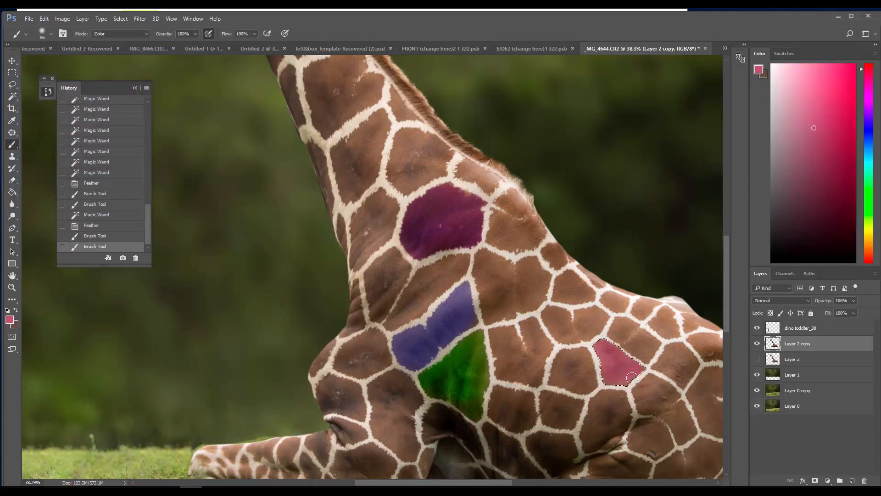
pyautogui.moveTo(597, 355)
pyautogui.mouseDown()
pyautogui.moveTo(630, 362)
pyautogui.moveTo(605, 352)
pyautogui.moveTo(595, 364)
pyautogui.moveTo(598, 347)
pyautogui.moveTo(630, 369)
pyautogui.moveTo(601, 368)
pyautogui.moveTo(619, 379)
pyautogui.moveTo(597, 391)
pyautogui.moveTo(640, 370)
pyautogui.mouseUp()
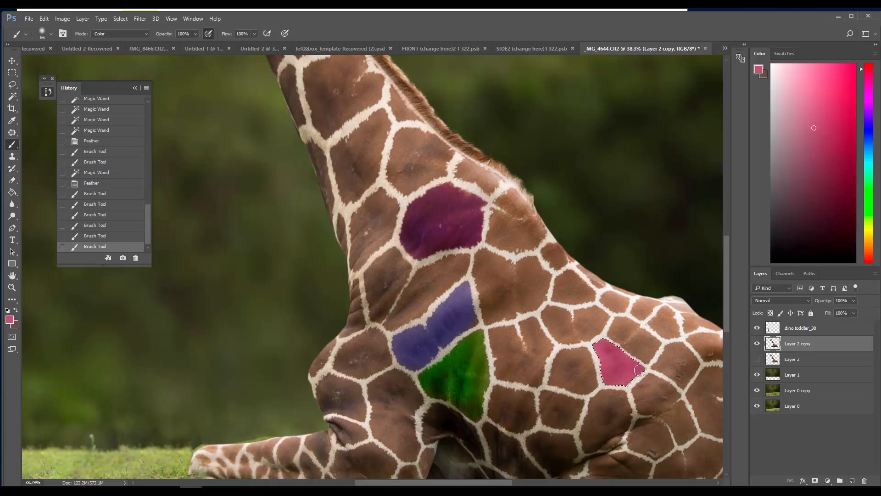
pyautogui.click(637, 359)
# Select the brown patch on the giraffe's upper neck with the Magic Wand and feather the selection by 5 pixels
pyautogui.click(12, 96)
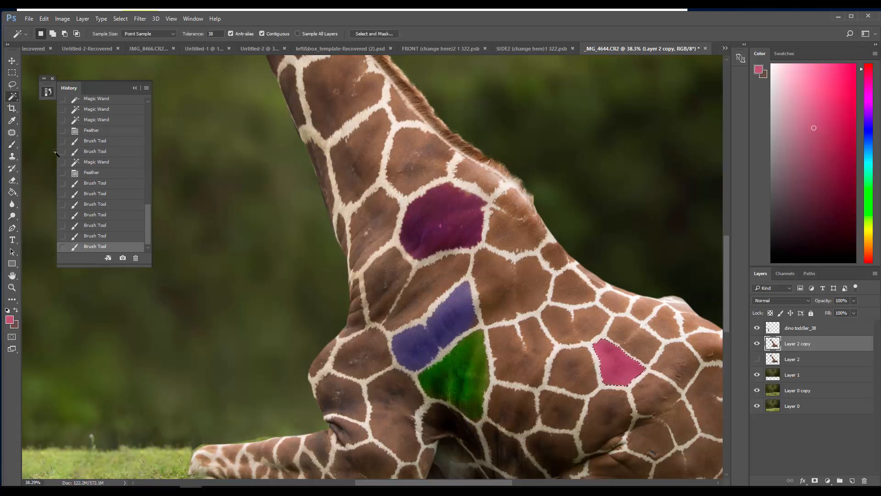
pyautogui.click(12, 287)
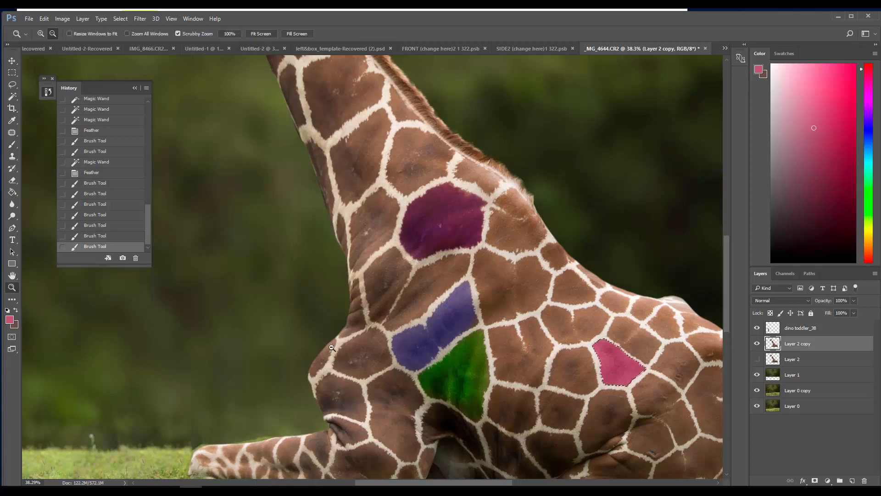
pyautogui.scroll(-5, 328, 344)
pyautogui.hotkey('ctrl', '+')
pyautogui.hotkey('ctrl', '+')
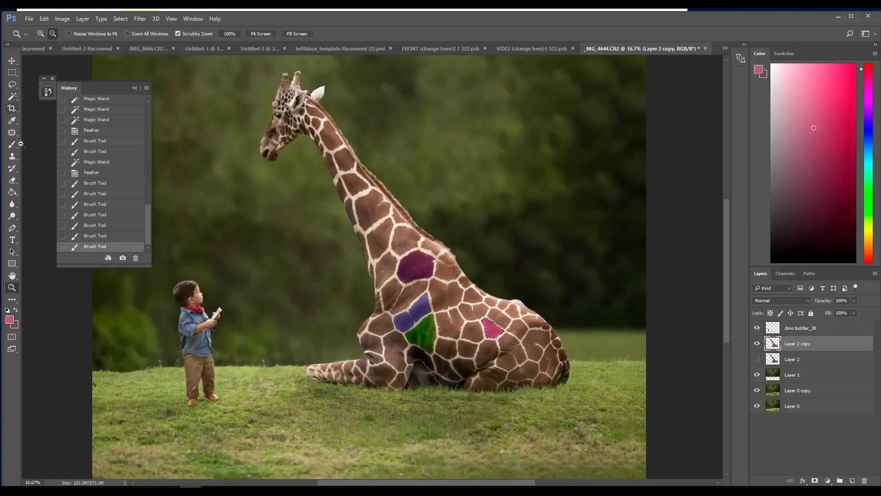
pyautogui.click(13, 96)
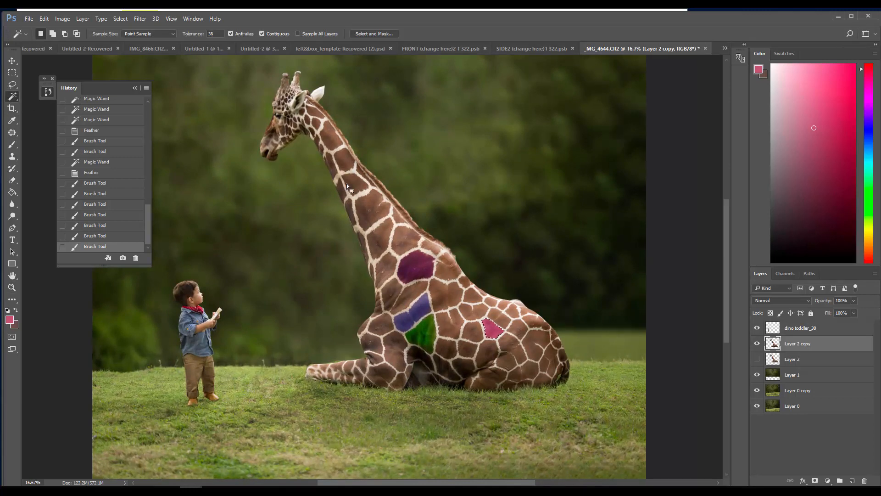
pyautogui.click(345, 161)
pyautogui.click(342, 179)
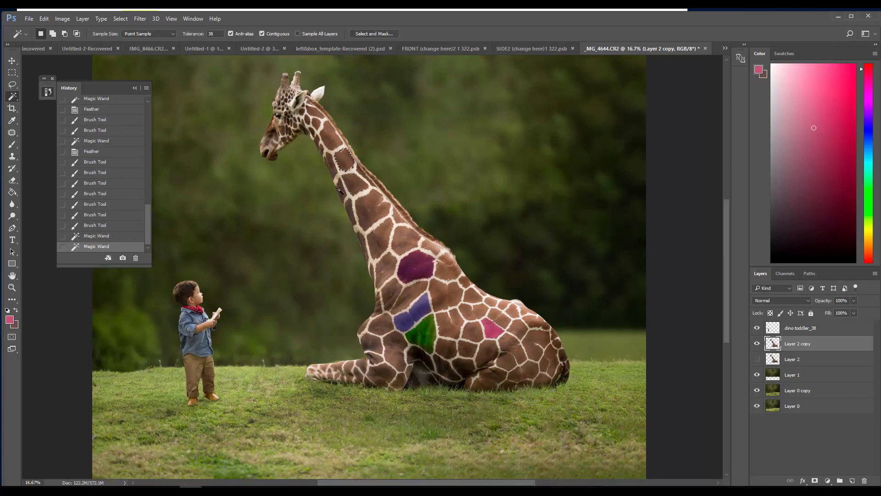
pyautogui.click(121, 18)
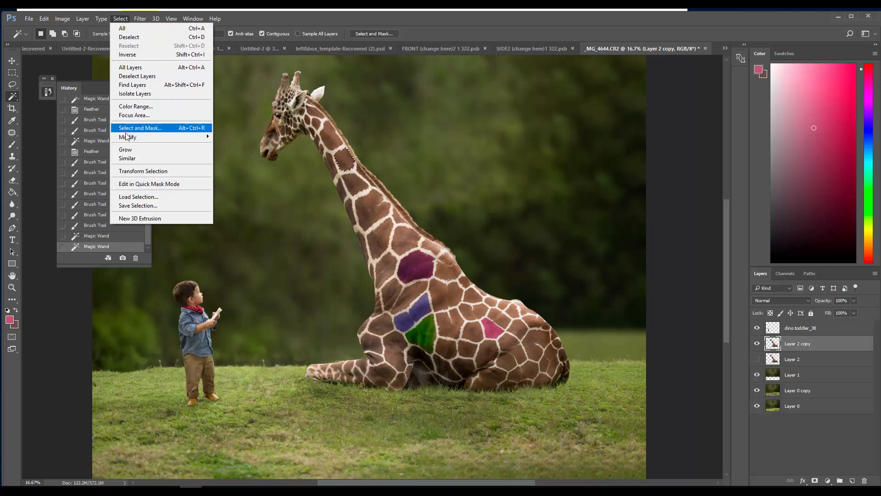
pyautogui.moveTo(117, 142)
pyautogui.click(65, 172)
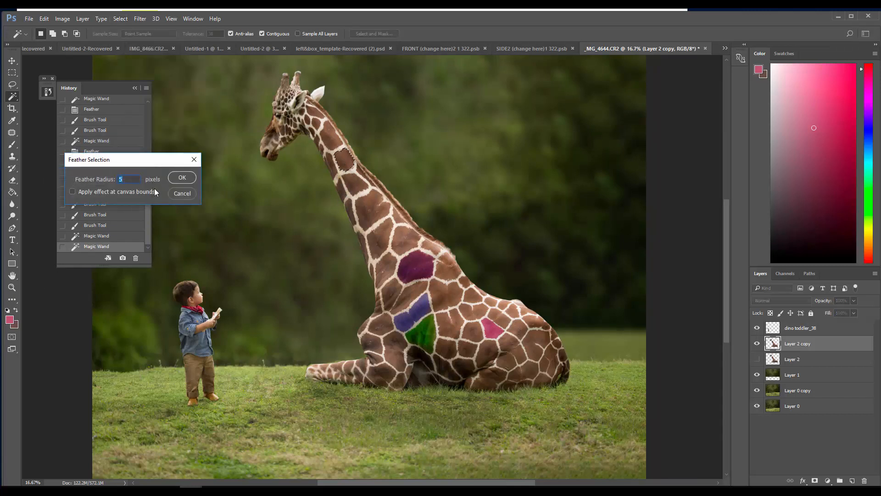
pyautogui.press('Return')
# Set the foreground colour to a bright orange-yellow and paint the selected upper-neck patch in Color mode
pyautogui.click(9, 319)
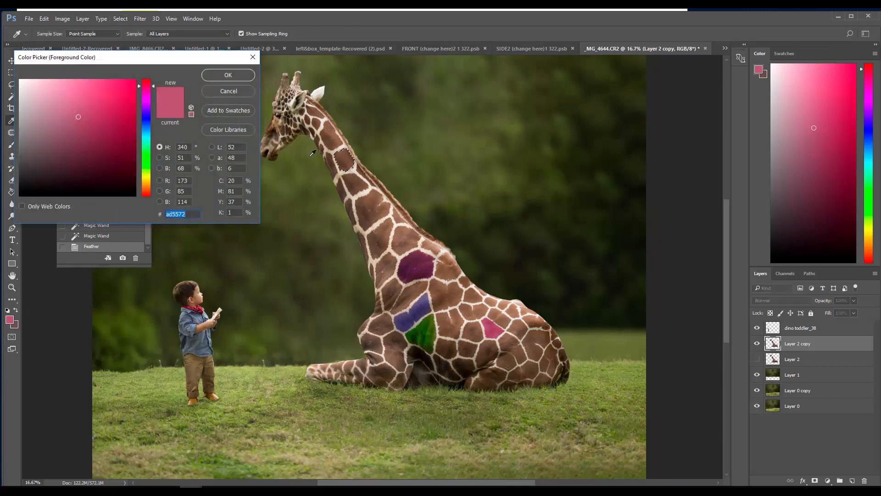
pyautogui.click(146, 185)
pyautogui.click(123, 88)
pyautogui.click(228, 74)
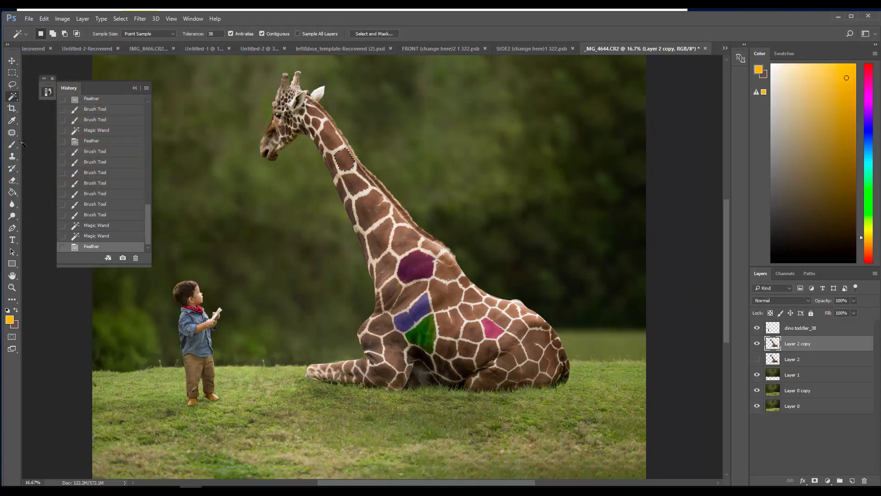
pyautogui.click(13, 144)
pyautogui.moveTo(339, 160); pyautogui.dragTo(339, 161)
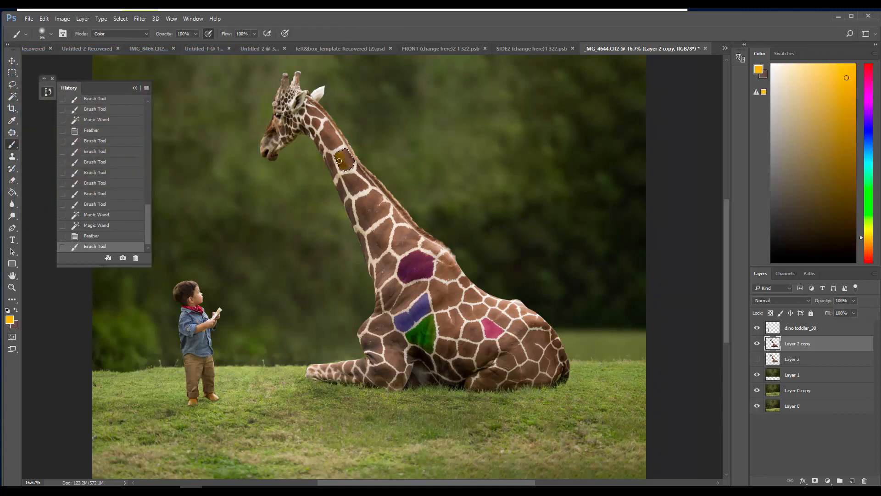
pyautogui.click(348, 165)
pyautogui.click(347, 159)
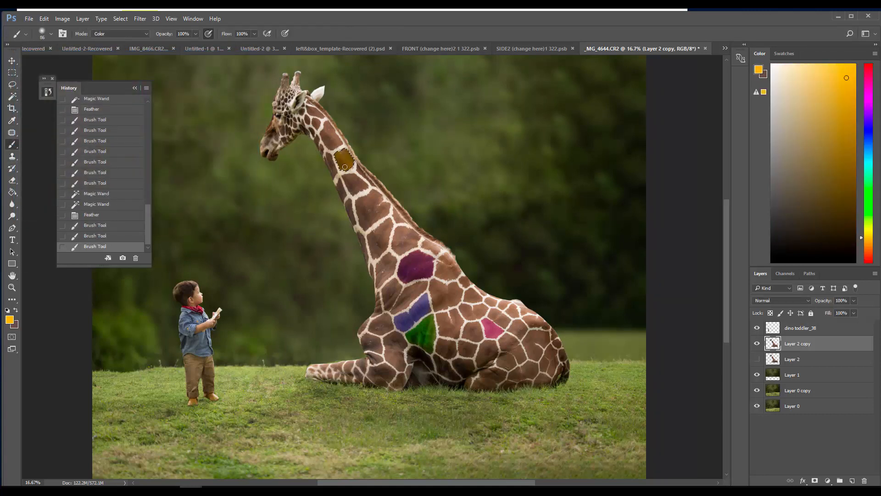
pyautogui.click(345, 154)
pyautogui.click(336, 130)
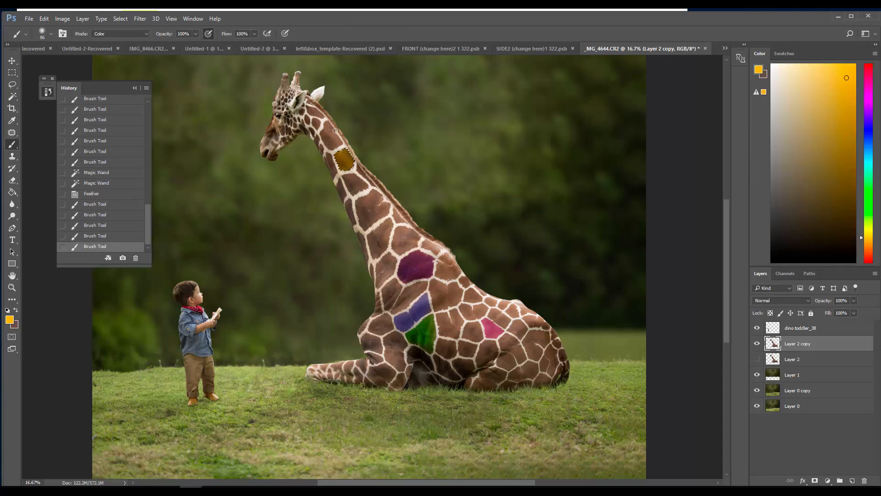
pyautogui.click(339, 157)
# Brighten the upper-neck patch with orange-yellow brush strokes in Overlay mode, and undo the last stroke
pyautogui.click(105, 34)
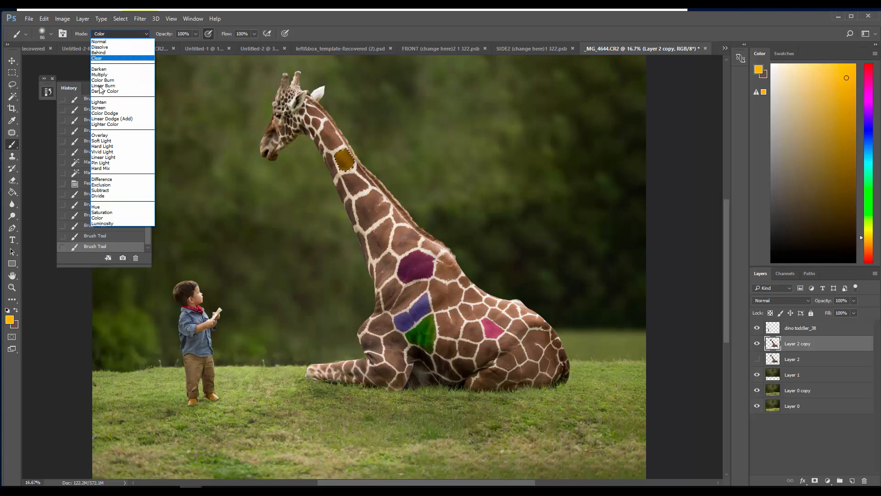
pyautogui.click(100, 135)
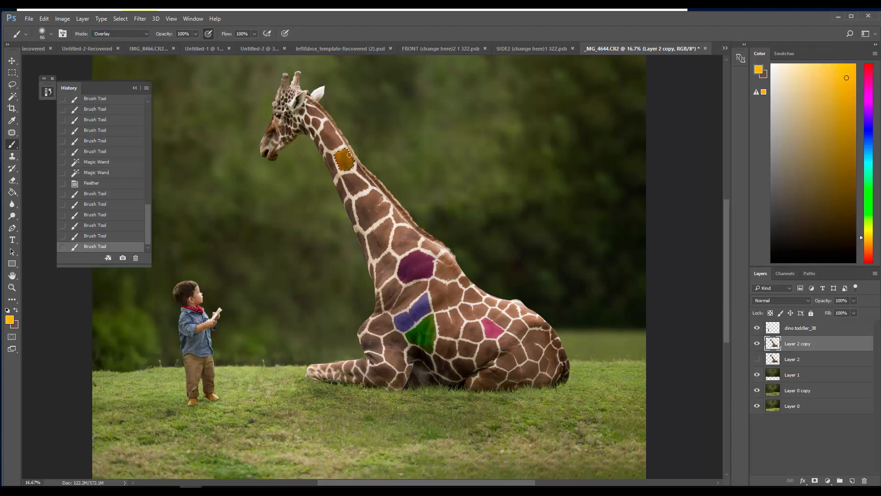
pyautogui.moveTo(338, 160); pyautogui.dragTo(344, 159)
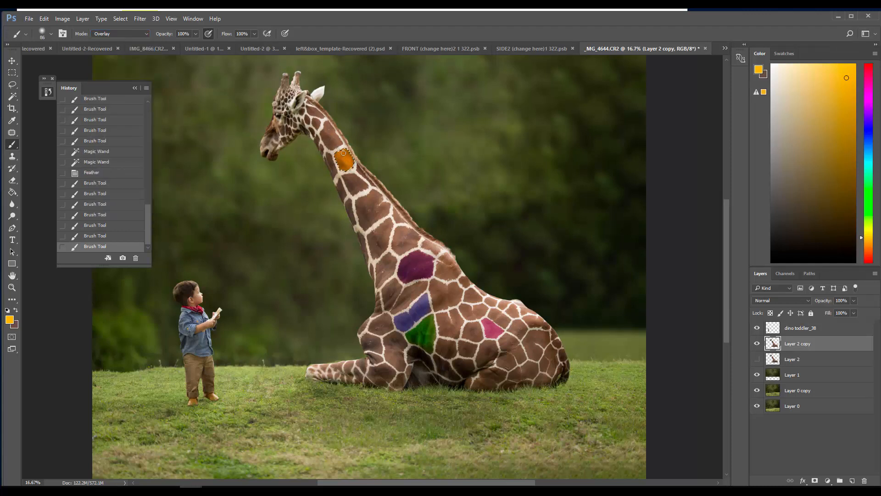
pyautogui.click(44, 18)
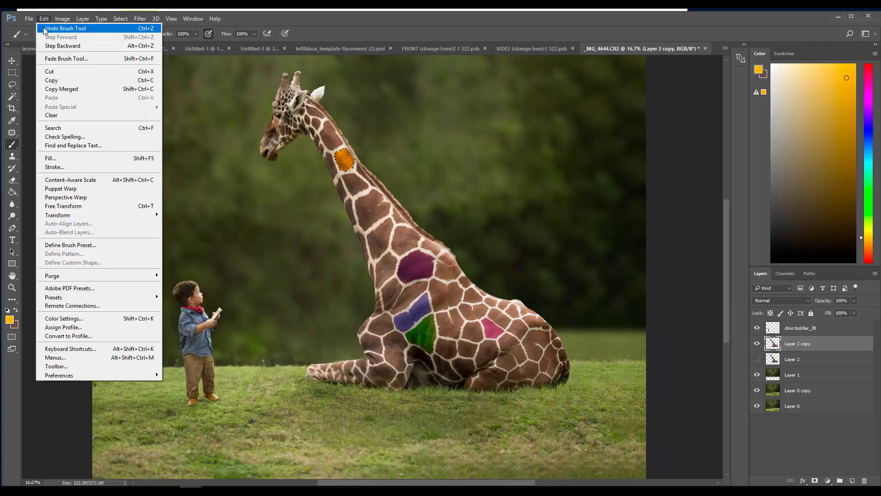
pyautogui.click(44, 28)
pyautogui.click(44, 18)
pyautogui.press('Escape')
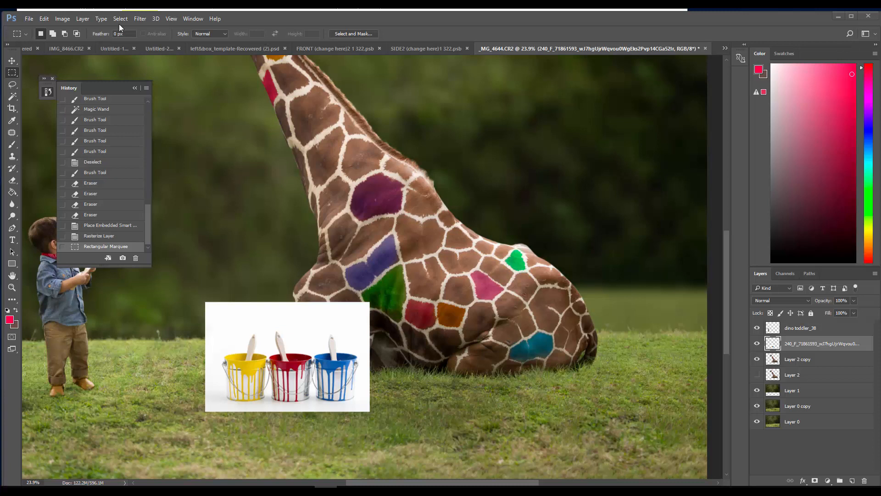
# Select the white background around the paint buckets with Color Range, sampling the white and setting Fuzziness to 89
pyautogui.click(135, 22)
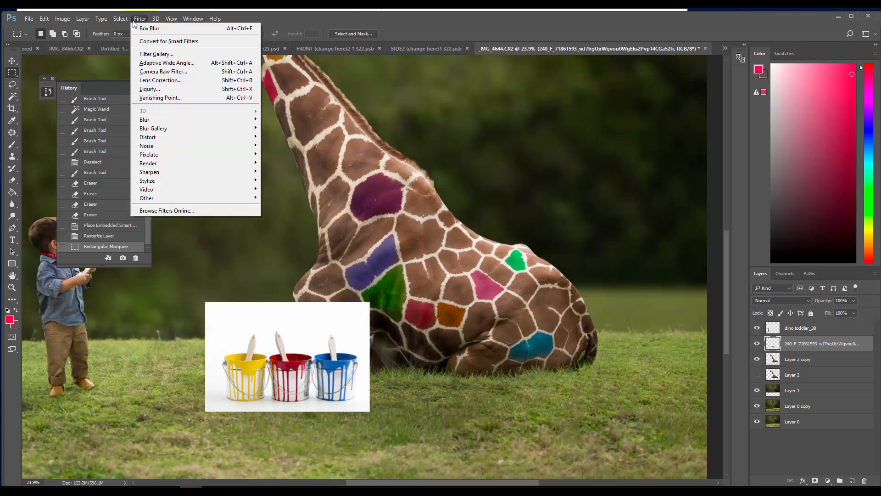
pyautogui.click(177, 287)
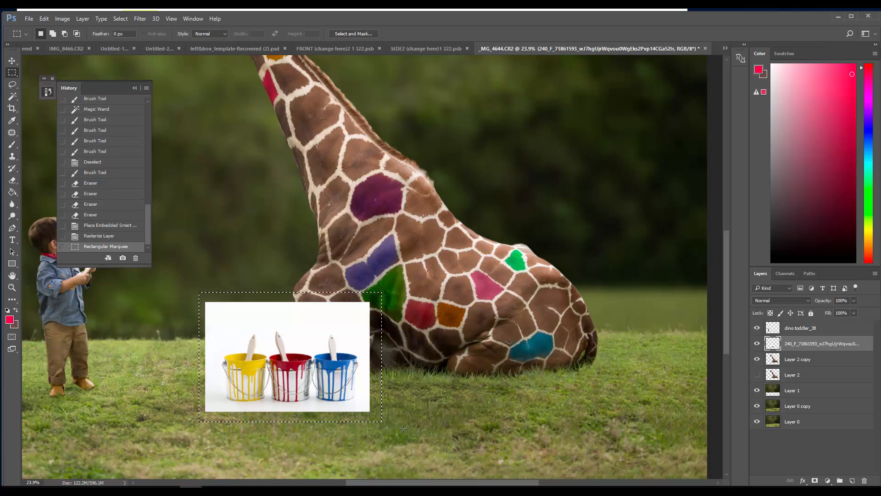
pyautogui.click(139, 20)
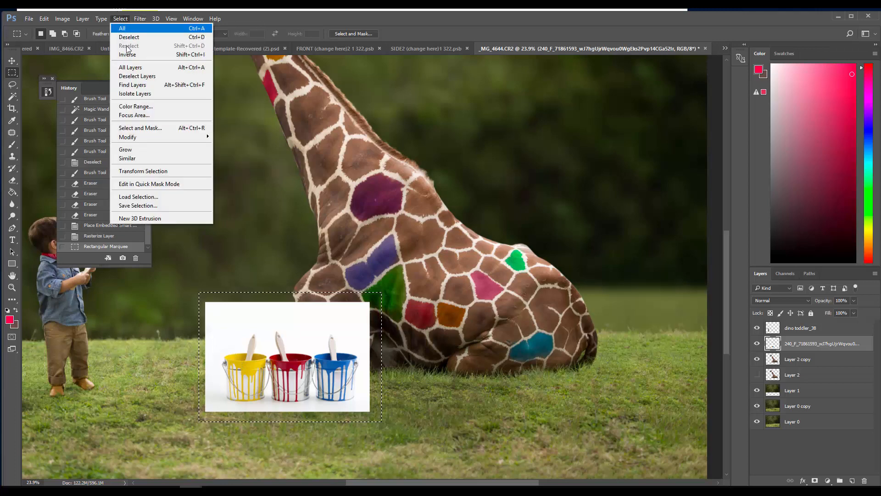
pyautogui.click(137, 108)
pyautogui.click(312, 314)
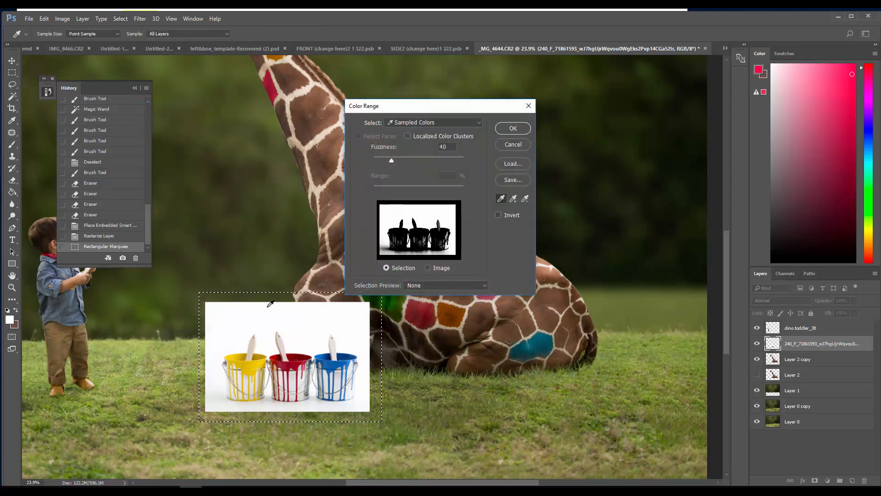
pyautogui.moveTo(396, 161); pyautogui.dragTo(414, 159)
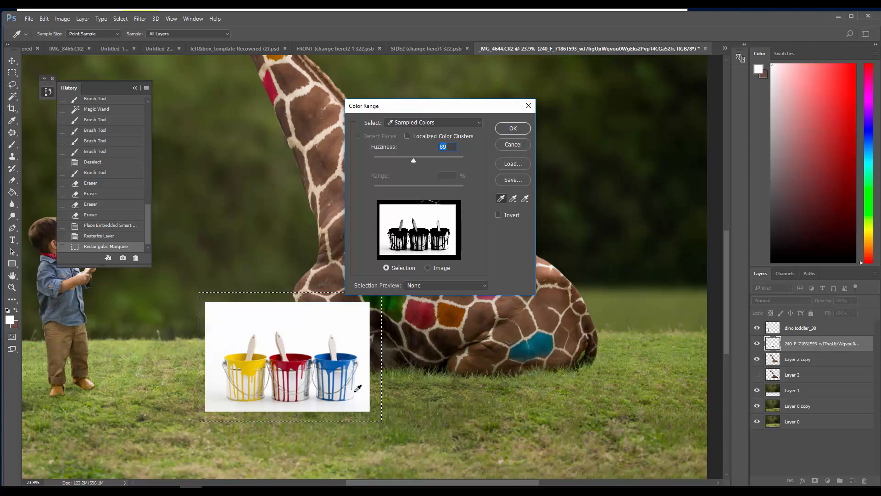
pyautogui.click(511, 128)
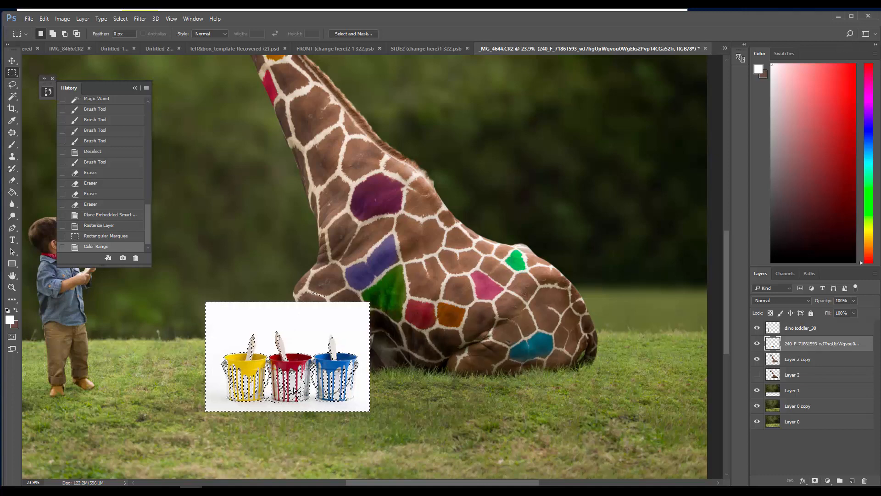
# Add a layer mask to the paint-bucket layer from the white-background selection and invert it
pyautogui.click(815, 481)
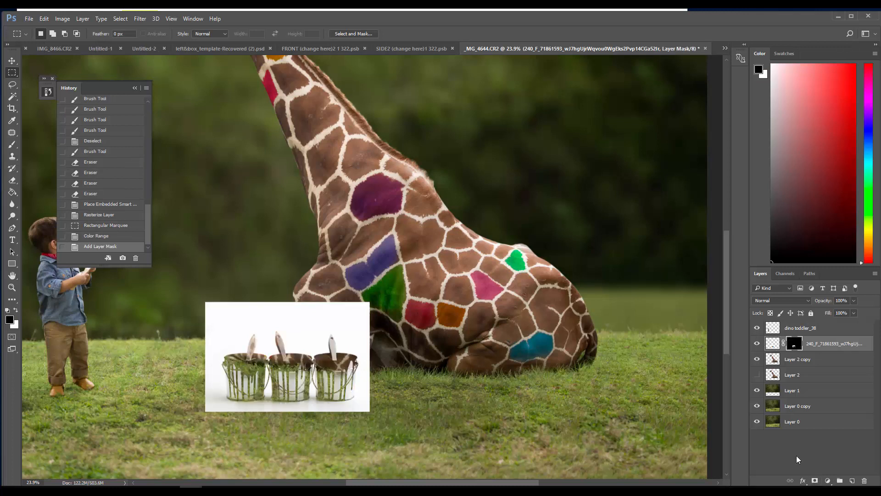
pyautogui.hotkey('ctrl', 'i')
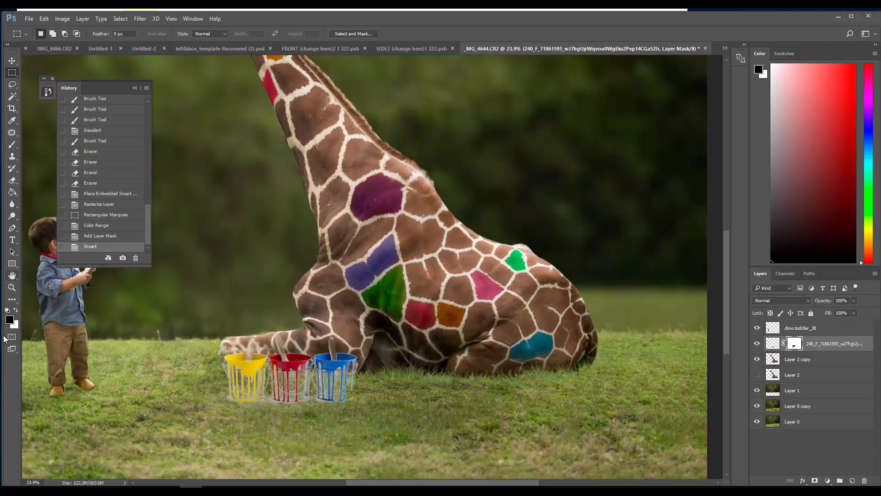
pyautogui.moveTo(5, 314); pyautogui.dragTo(8, 311)
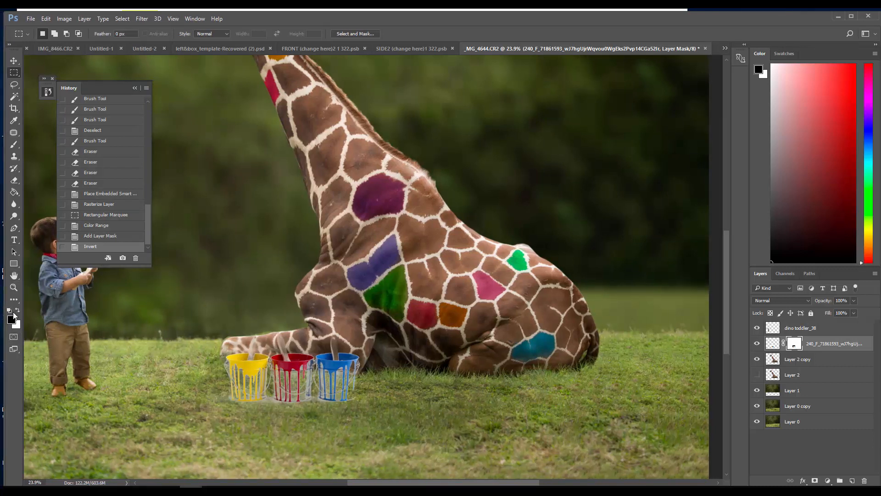
# Paint white on the layer mask with a small brush to restore the red and yellow buckets' bodies
pyautogui.click(17, 311)
pyautogui.click(14, 144)
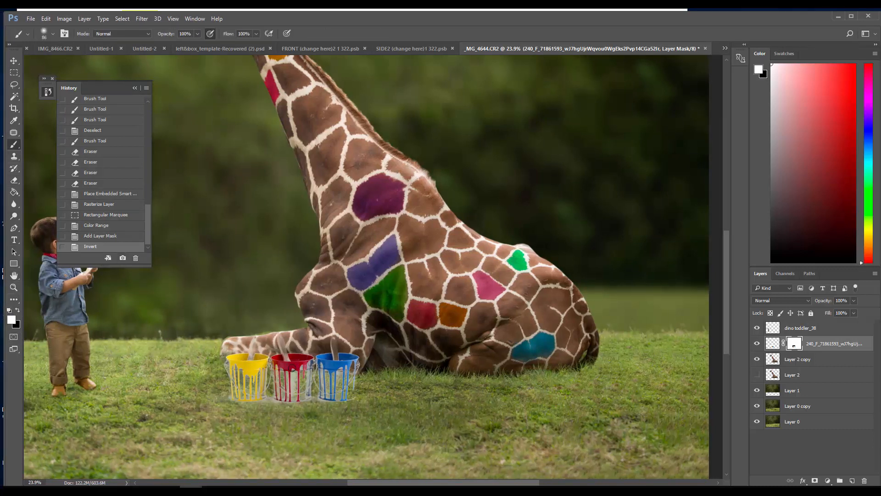
pyautogui.moveTo(293, 368)
pyautogui.mouseDown()
pyautogui.moveTo(280, 382)
pyautogui.moveTo(277, 372)
pyautogui.moveTo(288, 390)
pyautogui.moveTo(307, 363)
pyautogui.mouseUp()
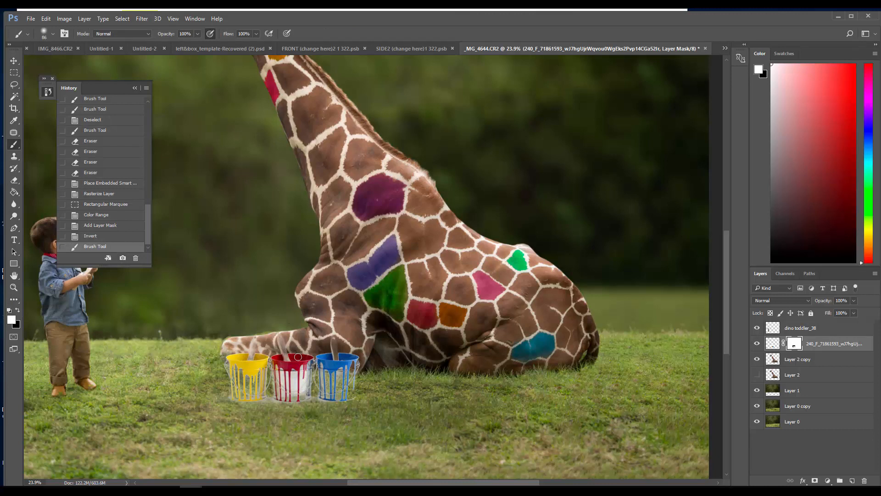
pyautogui.press('[')
pyautogui.press('[')
pyautogui.press('[')
pyautogui.press('[')
pyautogui.moveTo(229, 369); pyautogui.dragTo(234, 388)
pyautogui.moveTo(234, 391)
pyautogui.mouseDown()
pyautogui.moveTo(242, 365)
pyautogui.moveTo(254, 391)
pyautogui.moveTo(262, 382)
pyautogui.moveTo(243, 363)
pyautogui.mouseUp()
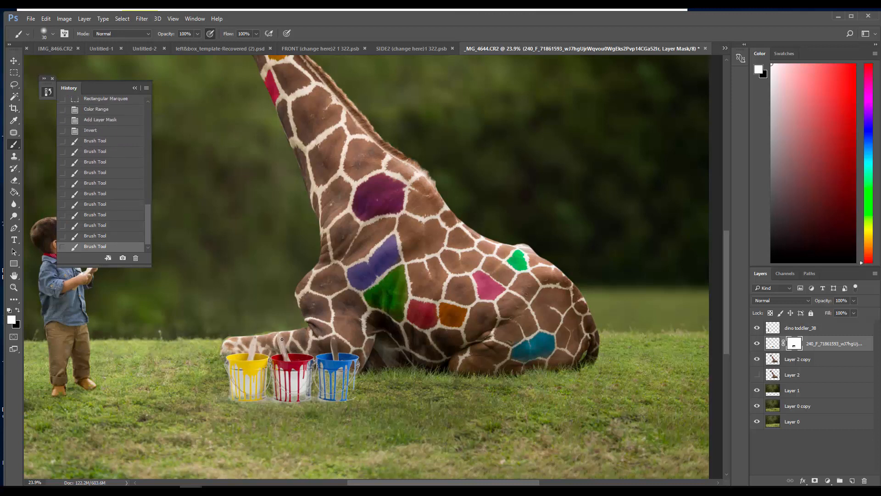
# Restore the paintbrush handles and the missing parts of the blue and yellow buckets by painting white on the mask
pyautogui.moveTo(282, 340); pyautogui.dragTo(283, 347)
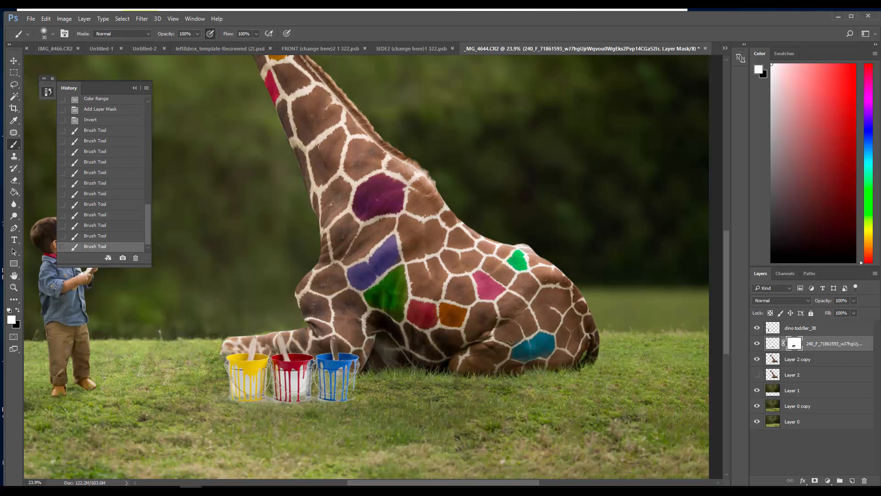
pyautogui.moveTo(334, 358); pyautogui.dragTo(333, 340)
pyautogui.moveTo(351, 377); pyautogui.dragTo(355, 364)
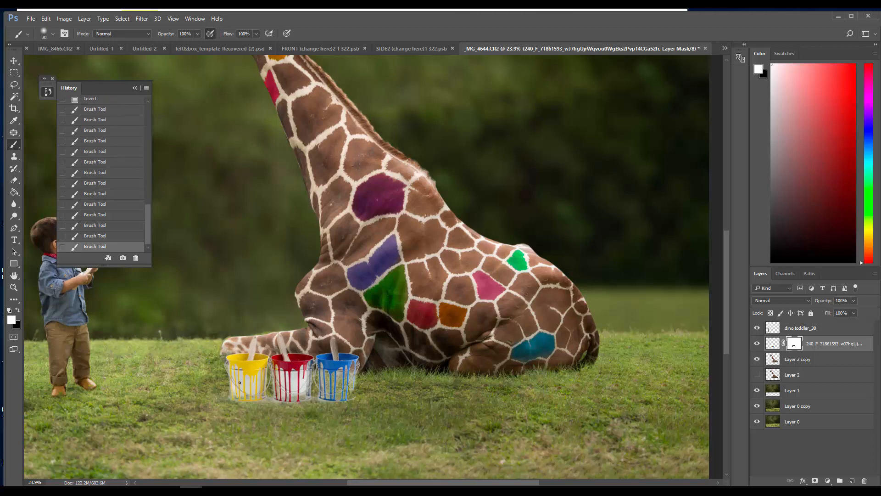
pyautogui.moveTo(237, 387)
pyautogui.mouseDown()
pyautogui.moveTo(261, 369)
pyautogui.moveTo(262, 382)
pyautogui.moveTo(235, 402)
pyautogui.moveTo(256, 396)
pyautogui.moveTo(228, 408)
pyautogui.mouseUp()
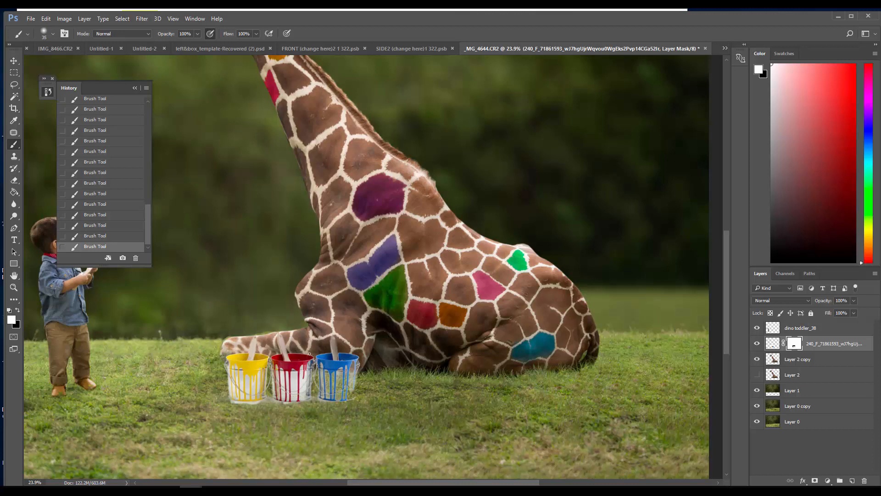
pyautogui.moveTo(326, 372)
pyautogui.mouseDown()
pyautogui.moveTo(342, 396)
pyautogui.moveTo(352, 363)
pyautogui.moveTo(352, 398)
pyautogui.moveTo(342, 399)
pyautogui.moveTo(350, 386)
pyautogui.moveTo(343, 397)
pyautogui.moveTo(330, 393)
pyautogui.moveTo(338, 371)
pyautogui.moveTo(321, 381)
pyautogui.moveTo(321, 371)
pyautogui.moveTo(348, 355)
pyautogui.moveTo(352, 380)
pyautogui.mouseUp()
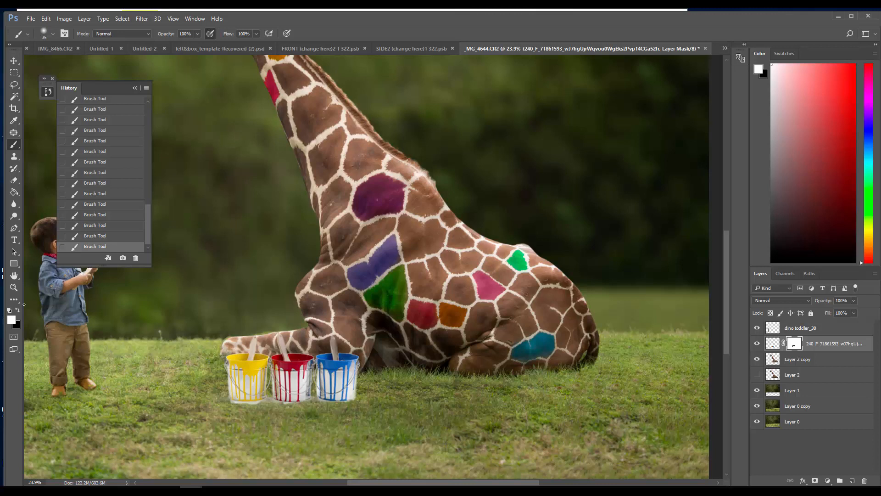
# Paint black on the mask around the buckets to hide background remnants, enlarging the brush to 125 px and increasing its hardness
pyautogui.press('x')
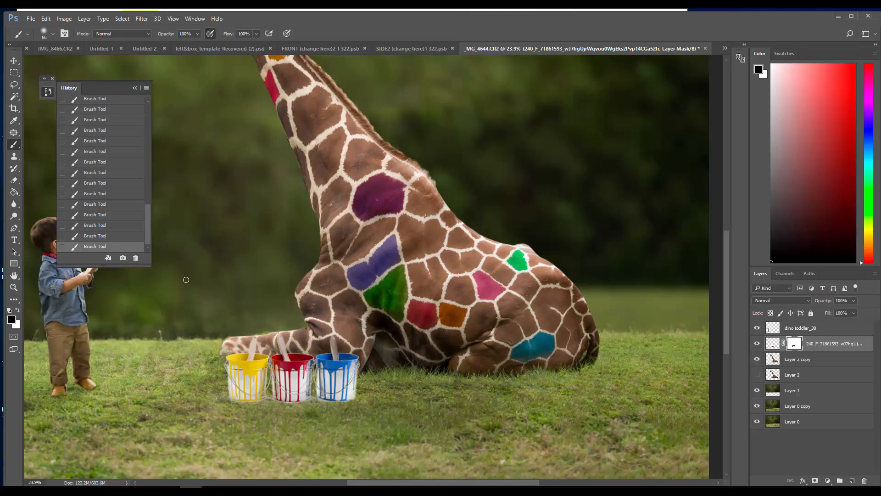
pyautogui.press(']')
pyautogui.press(']')
pyautogui.press(']')
pyautogui.press(']')
pyautogui.press(']')
pyautogui.click(53, 34)
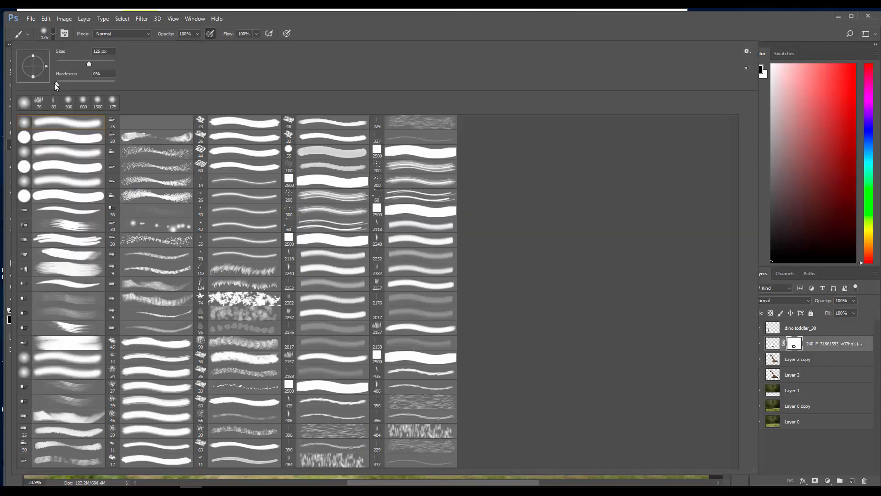
pyautogui.moveTo(54, 84); pyautogui.dragTo(99, 84)
pyautogui.press('Return')
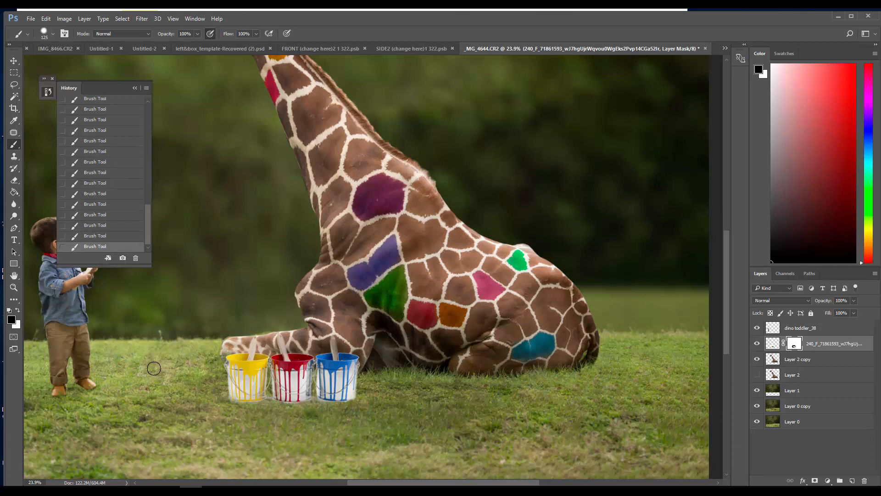
pyautogui.press('[')
pyautogui.press('[')
pyautogui.press('[')
pyautogui.press('[')
# Move the paint buckets between the toddler and the giraffe's front leg and scale them proportionally to 81.87%
pyautogui.click(14, 60)
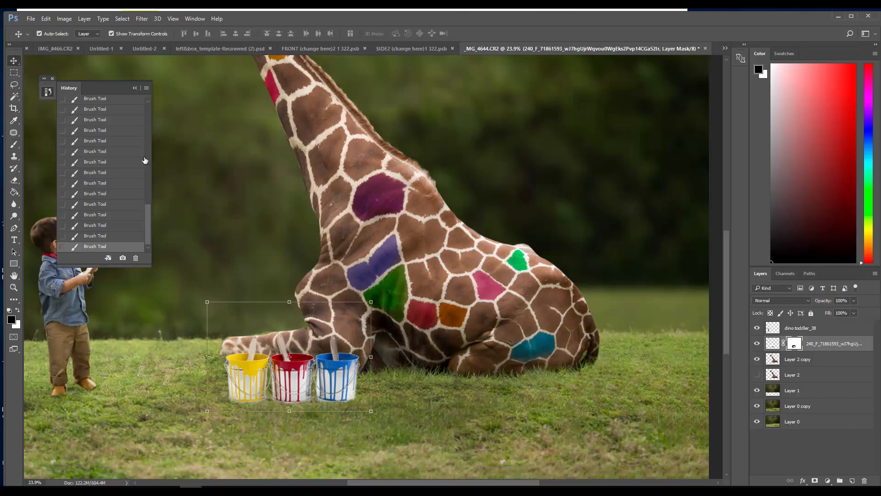
pyautogui.moveTo(332, 383)
pyautogui.mouseDown()
pyautogui.moveTo(465, 394)
pyautogui.moveTo(592, 379)
pyautogui.moveTo(192, 365)
pyautogui.mouseUp()
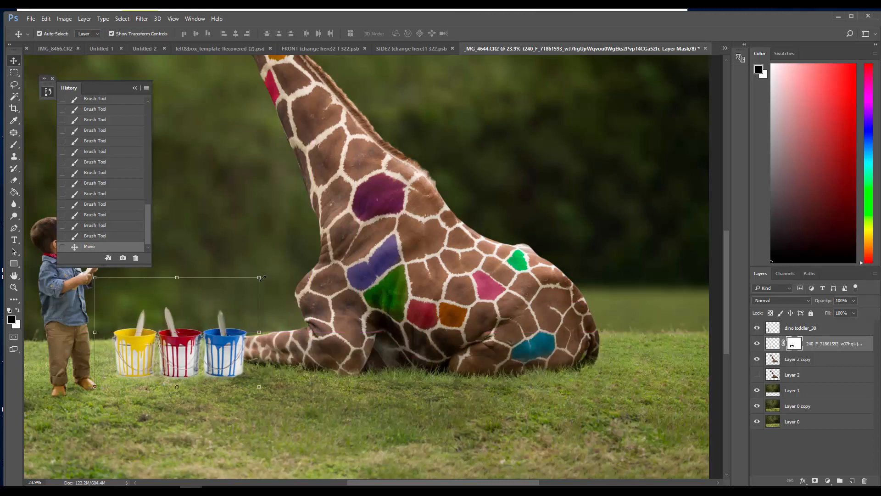
pyautogui.moveTo(259, 278); pyautogui.dragTo(231, 302)
pyautogui.click(164, 33)
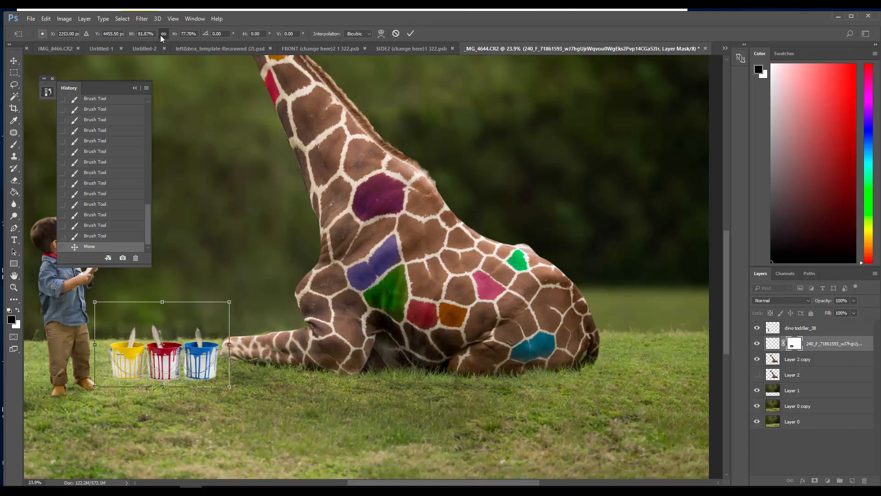
pyautogui.moveTo(188, 360); pyautogui.dragTo(200, 362)
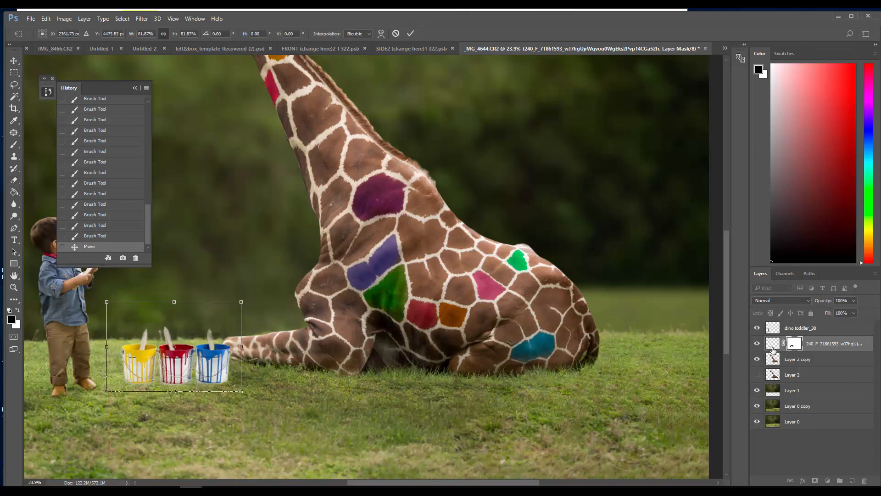
pyautogui.click(410, 34)
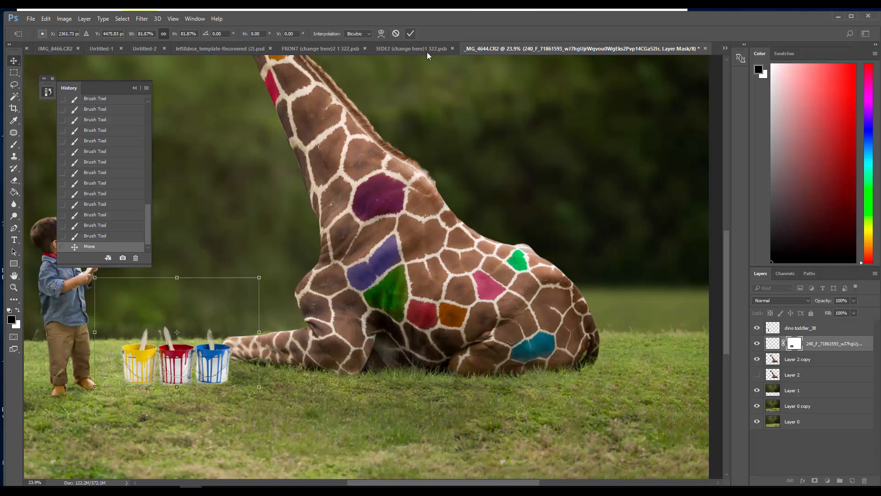
# Apply the paint-bucket layer's mask permanently to the layer
pyautogui.rightClick(773, 346)
pyautogui.click(692, 376)
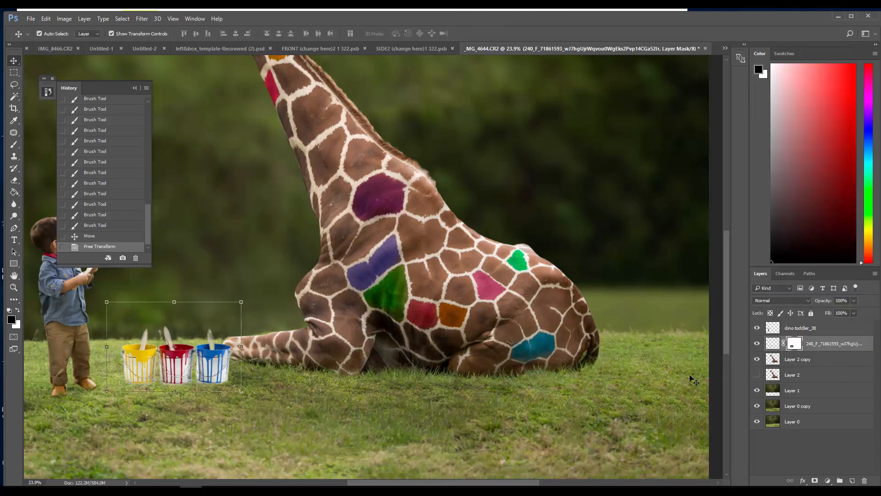
pyautogui.rightClick(785, 343)
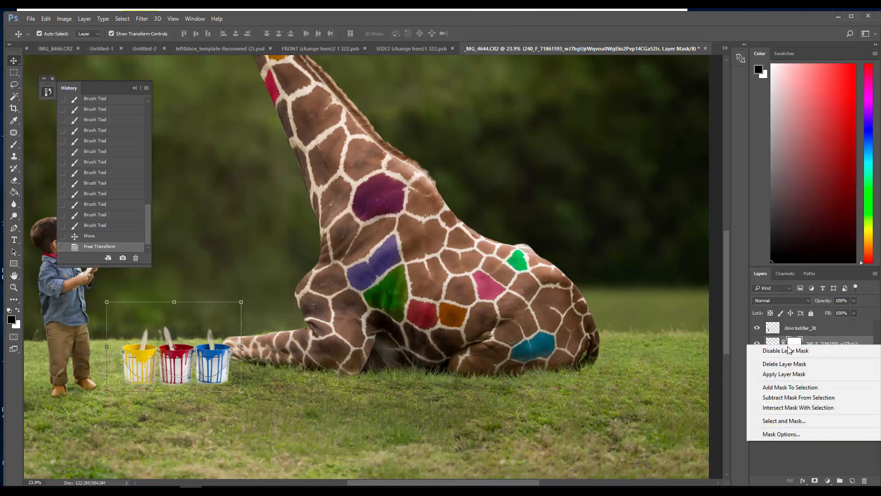
pyautogui.click(790, 375)
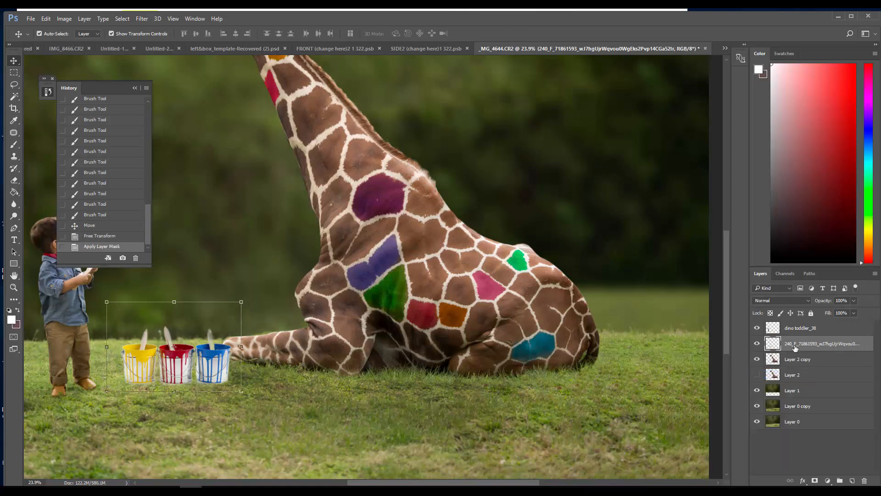
# Erase along the base of the blue bucket with the 134 px grass brush tip to blend it into the grass
pyautogui.click(14, 180)
pyautogui.click(43, 31)
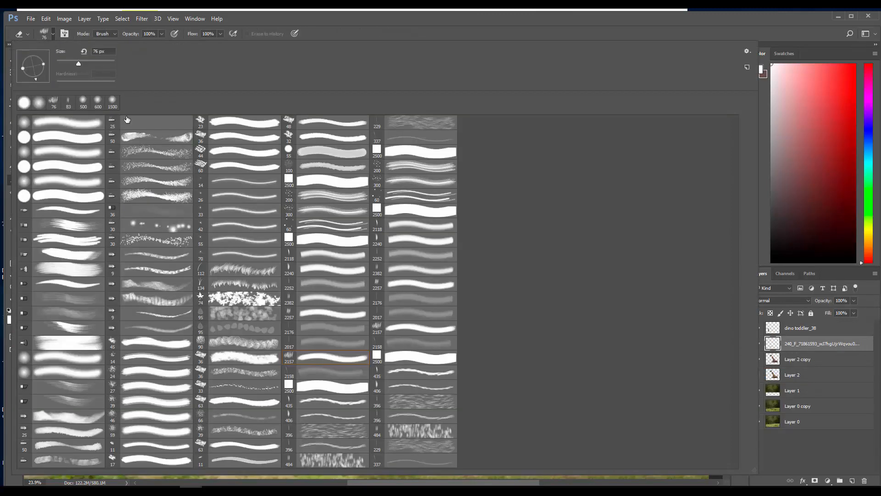
pyautogui.click(238, 284)
pyautogui.click(355, 21)
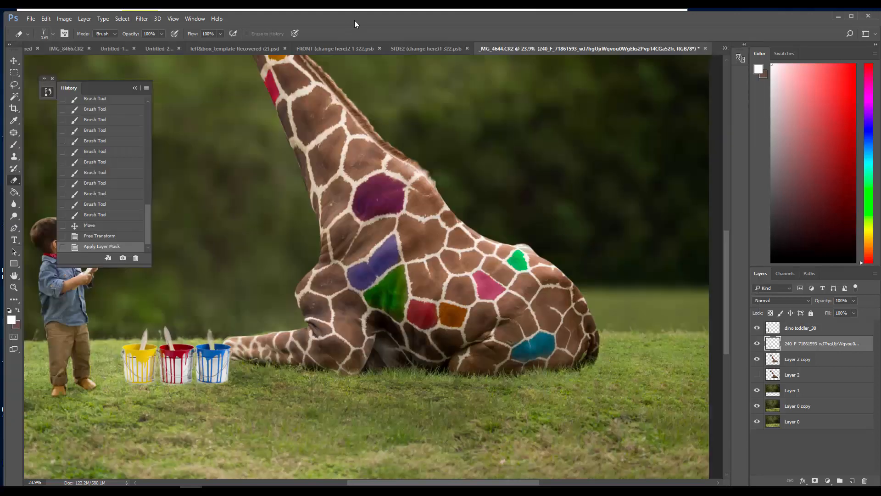
pyautogui.moveTo(222, 390); pyautogui.dragTo(221, 385)
pyautogui.click(211, 392)
pyautogui.click(209, 390)
pyautogui.click(206, 390)
pyautogui.click(203, 390)
pyautogui.click(200, 390)
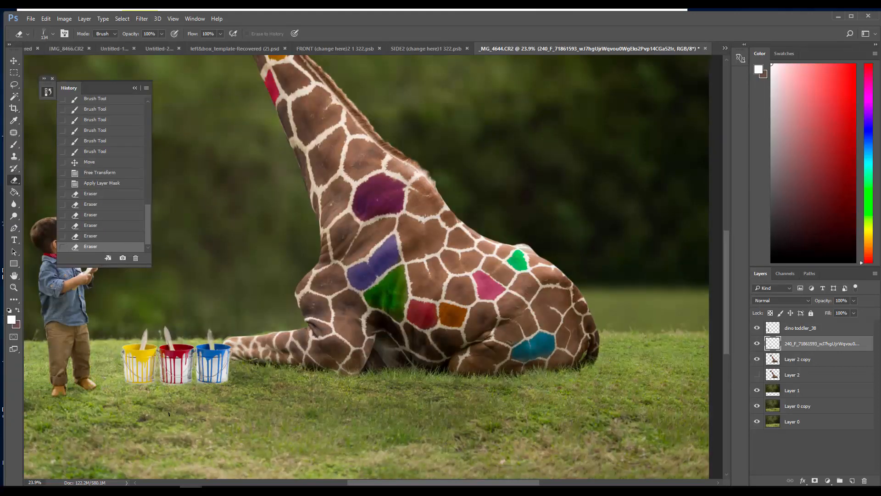
# Enlarge the grass eraser to 300 px and blend the yellow bucket's base into the meadow
pyautogui.press(']')
pyautogui.press(']')
pyautogui.press(']')
pyautogui.click(125, 389)
pyautogui.click(128, 394)
pyautogui.click(131, 392)
pyautogui.click(135, 392)
pyautogui.click(137, 389)
pyautogui.click(141, 386)
pyautogui.click(144, 388)
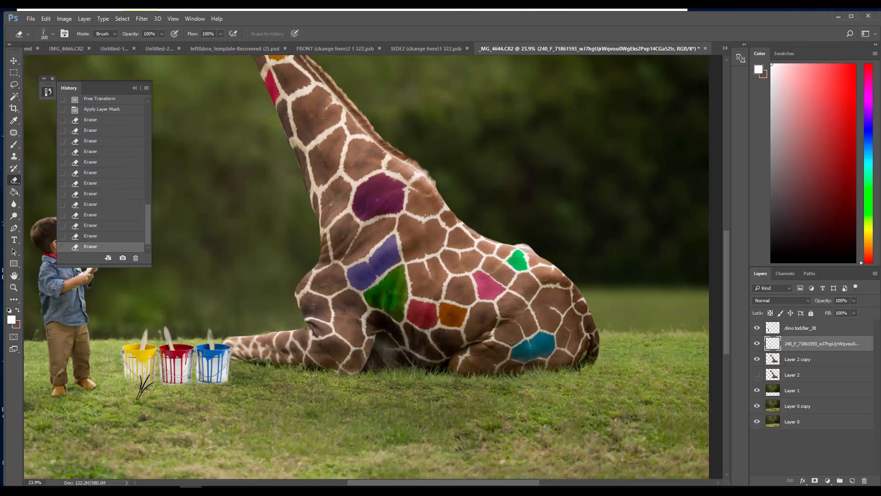
pyautogui.click(146, 388)
pyautogui.click(151, 389)
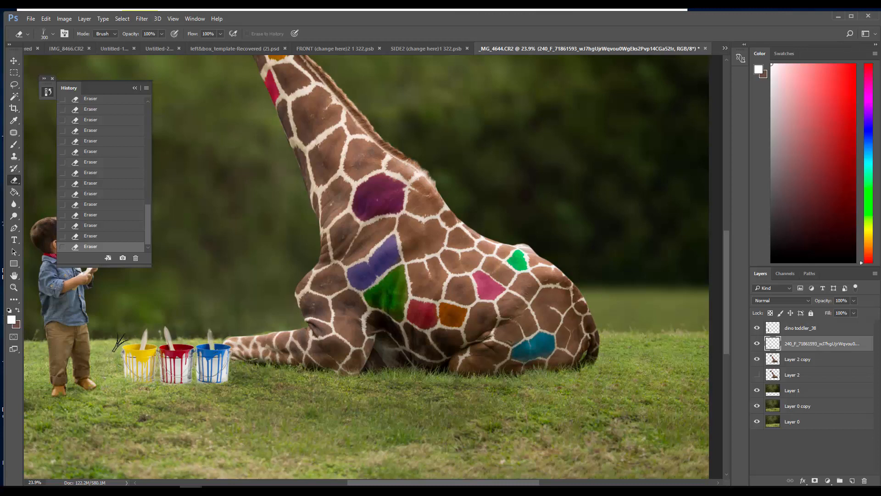
# Blend the bucket bases further into the grass with the grass eraser enlarged to 400 px, and switch to a soft round tip
pyautogui.press('[')
pyautogui.press('[')
pyautogui.press('[')
pyautogui.press(']')
pyautogui.press(']')
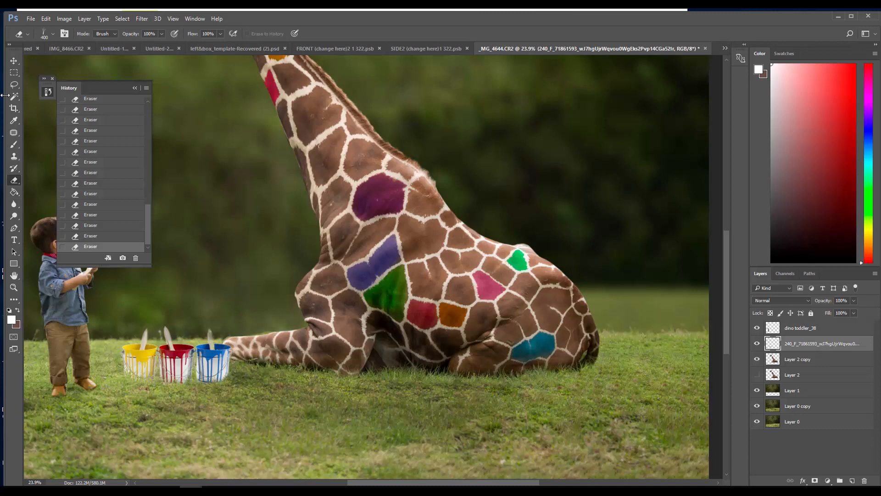
pyautogui.click(43, 33)
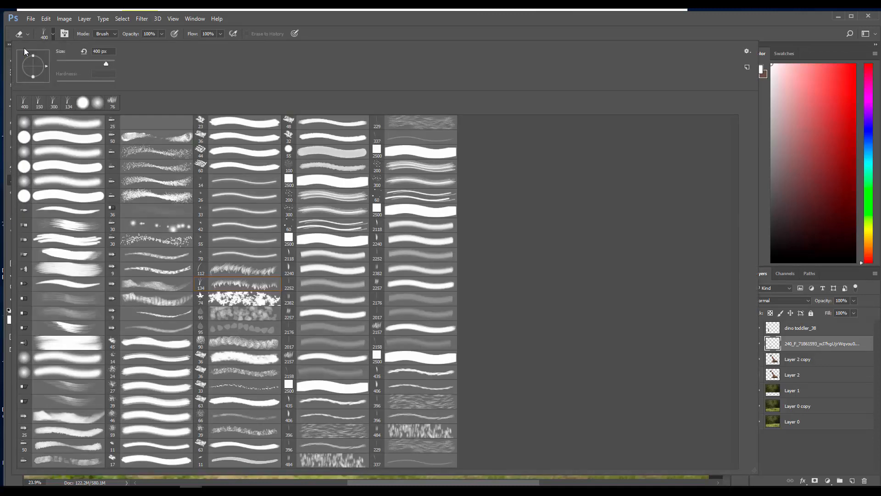
pyautogui.click(243, 19)
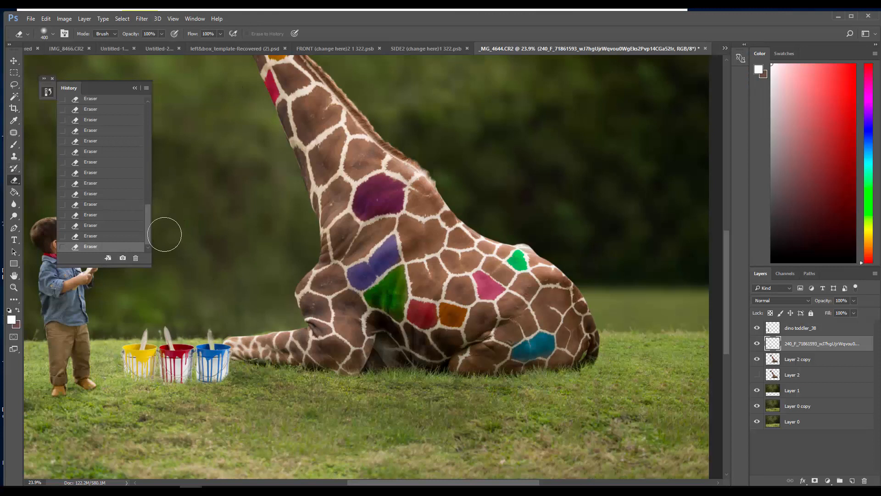
# Darken the edges and bases of the buckets with the Burn tool at 125 px, Midtones range and 17% exposure
pyautogui.click(14, 219)
pyautogui.click(51, 225)
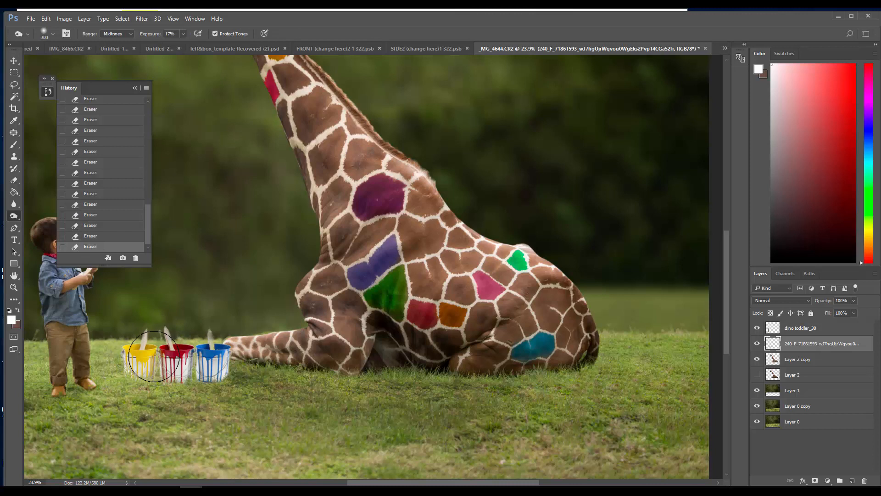
pyautogui.press('[')
pyautogui.press('[')
pyautogui.press('[')
pyautogui.press('[')
pyautogui.press('[')
pyautogui.click(125, 361)
pyautogui.click(124, 353)
pyautogui.click(124, 359)
pyautogui.click(125, 357)
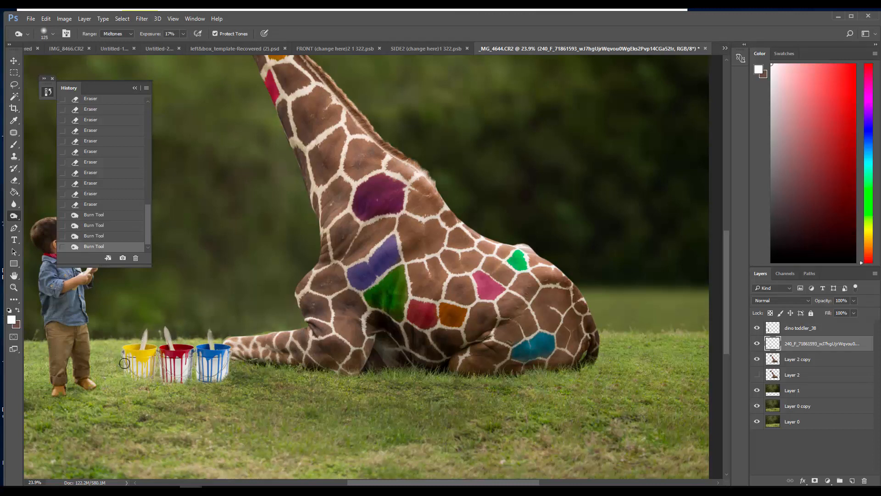
pyautogui.moveTo(124, 363); pyautogui.dragTo(125, 355)
pyautogui.moveTo(163, 379)
pyautogui.mouseDown()
pyautogui.moveTo(212, 379)
pyautogui.moveTo(227, 390)
pyautogui.moveTo(209, 376)
pyautogui.moveTo(203, 388)
pyautogui.moveTo(215, 374)
pyautogui.moveTo(204, 358)
pyautogui.moveTo(218, 366)
pyautogui.moveTo(204, 347)
pyautogui.moveTo(212, 377)
pyautogui.moveTo(202, 400)
pyautogui.moveTo(161, 360)
pyautogui.moveTo(158, 375)
pyautogui.moveTo(182, 385)
pyautogui.mouseUp()
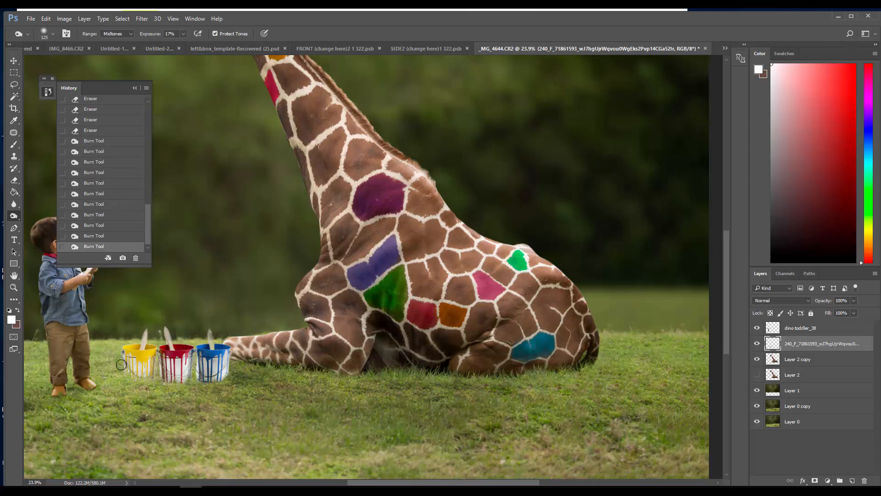
pyautogui.moveTo(122, 364)
pyautogui.mouseDown()
pyautogui.moveTo(134, 388)
pyautogui.moveTo(125, 408)
pyautogui.mouseUp()
# Burn the grass beneath the paint buckets on Layer 0 copy to form a ground shadow
pyautogui.click(803, 406)
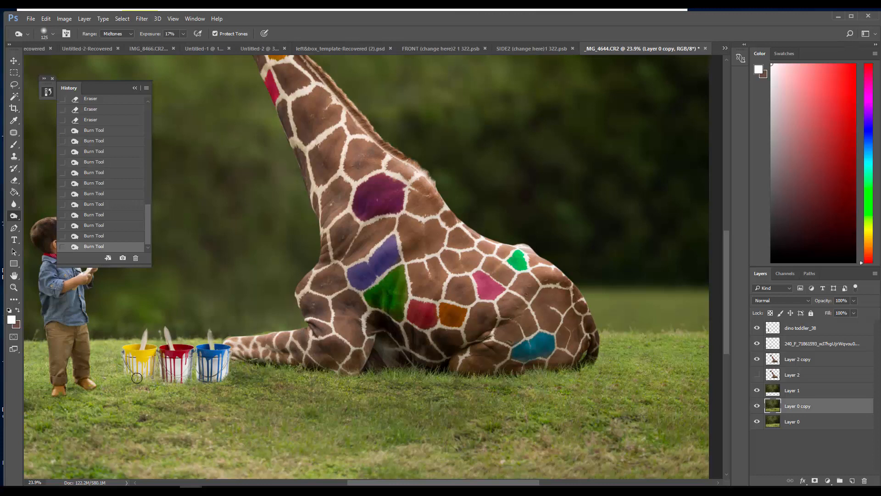
pyautogui.moveTo(137, 378)
pyautogui.mouseDown()
pyautogui.moveTo(181, 385)
pyautogui.moveTo(176, 392)
pyautogui.moveTo(123, 389)
pyautogui.mouseUp()
pyautogui.moveTo(181, 386); pyautogui.dragTo(117, 389)
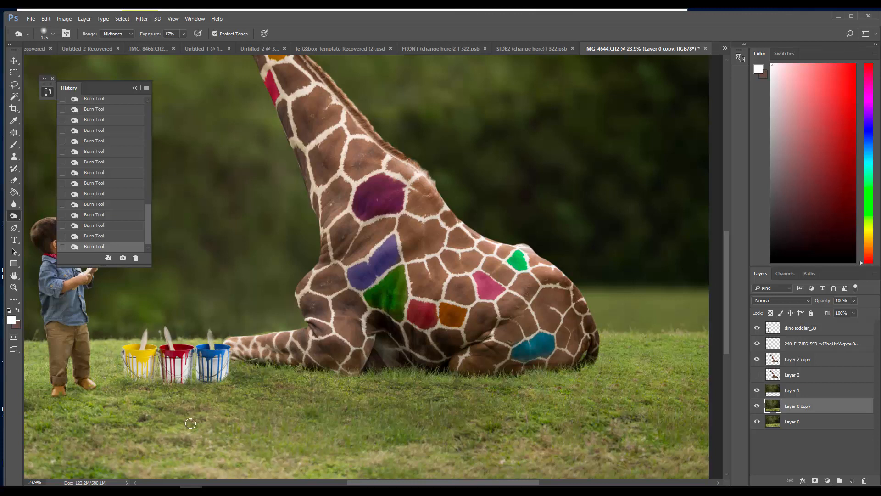
pyautogui.press('m')
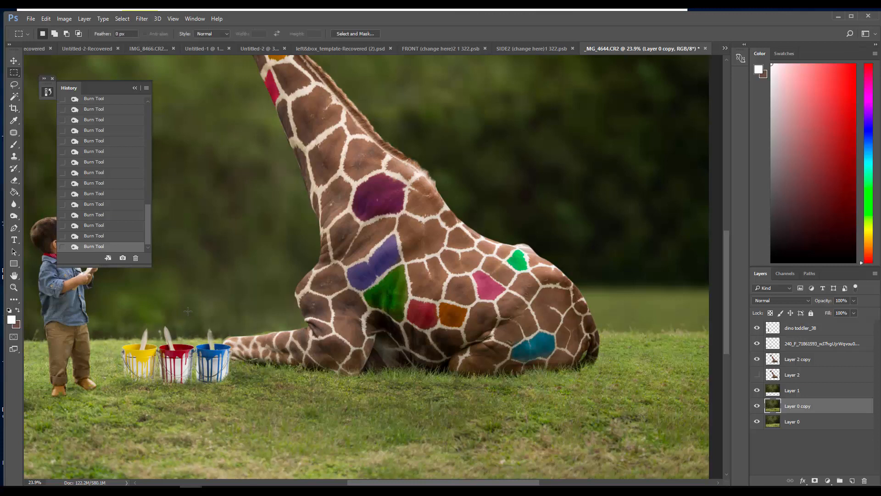
# Enclose the blue paint bucket in a rectangular marquee selection and nudge the selection outline slightly to the right
pyautogui.moveTo(196, 324)
pyautogui.mouseDown()
pyautogui.moveTo(243, 388)
pyautogui.moveTo(209, 383)
pyautogui.mouseUp()
pyautogui.press('Right')
pyautogui.press('Right')
pyautogui.press('Right')
pyautogui.click(46, 19)
pyautogui.moveTo(106, 41)
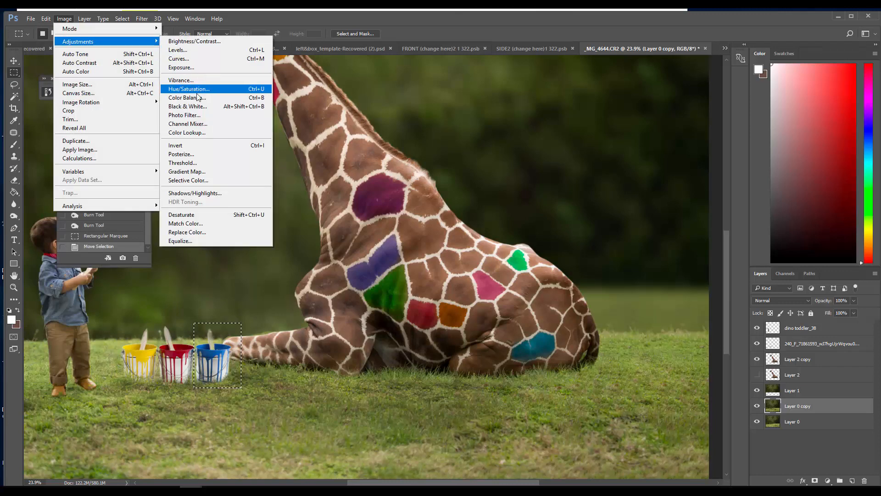
pyautogui.click(196, 90)
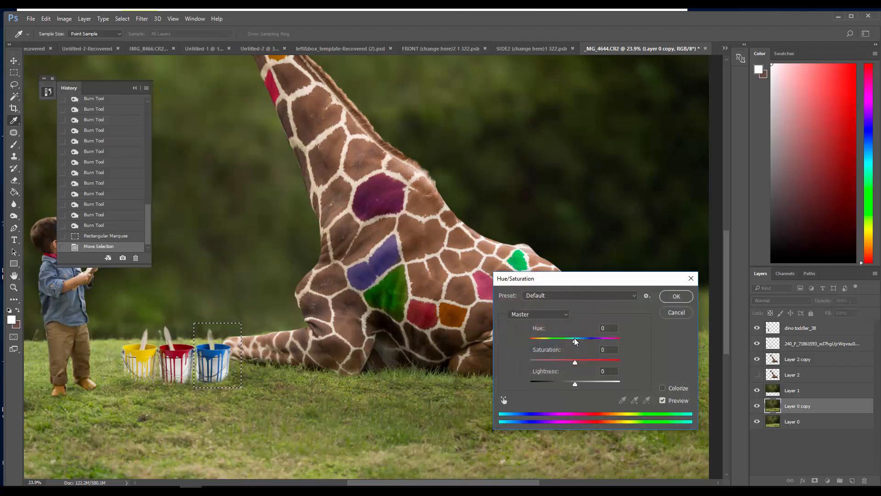
pyautogui.moveTo(576, 341); pyautogui.dragTo(592, 339)
pyautogui.click(676, 296)
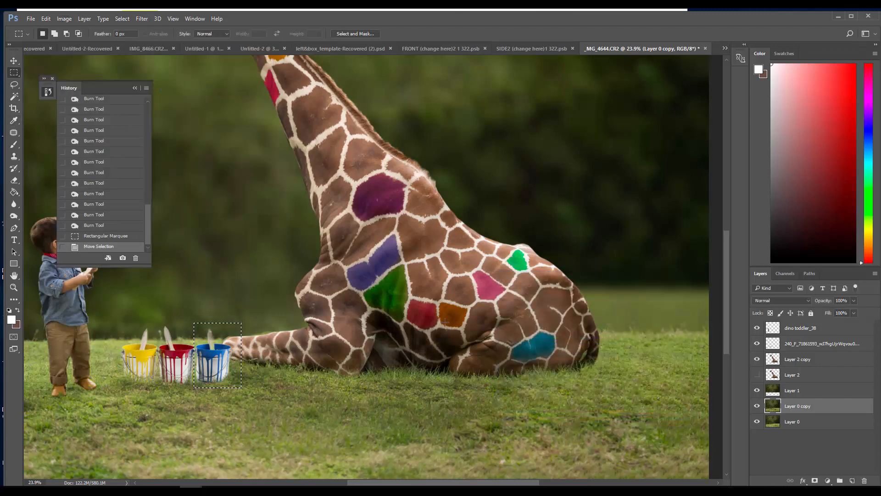
pyautogui.click(64, 18)
pyautogui.moveTo(106, 41)
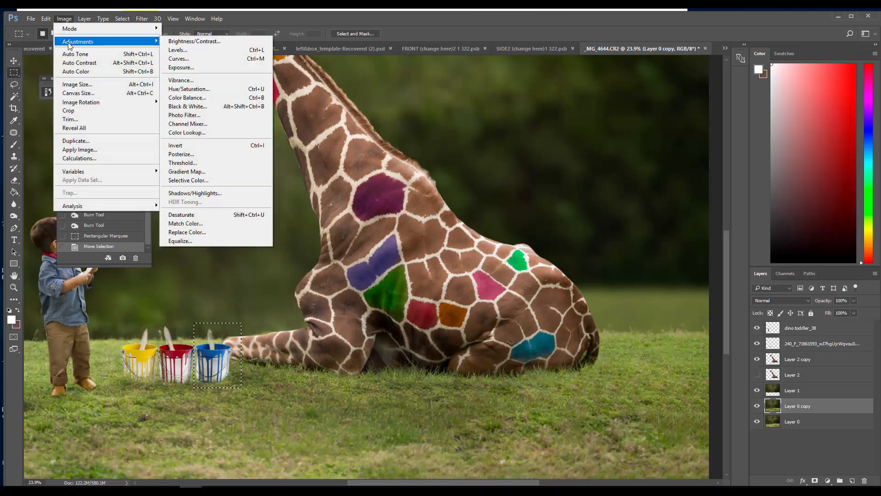
pyautogui.click(209, 89)
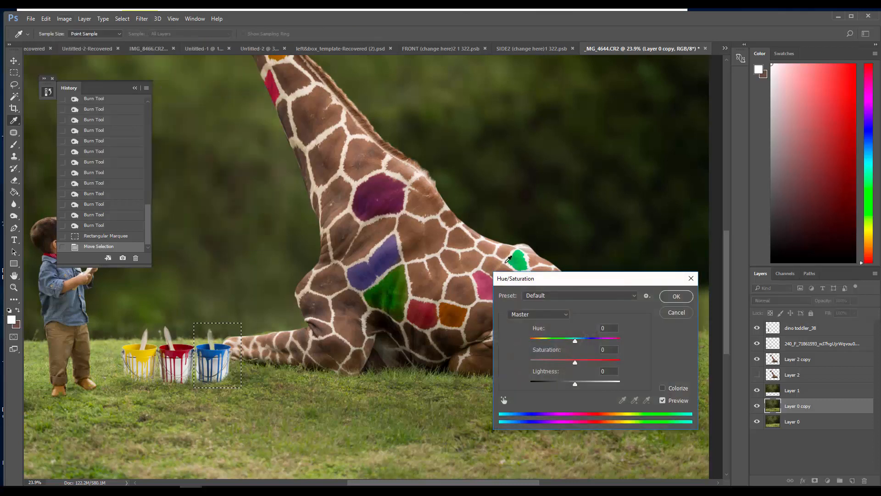
pyautogui.click(534, 319)
pyautogui.click(559, 352)
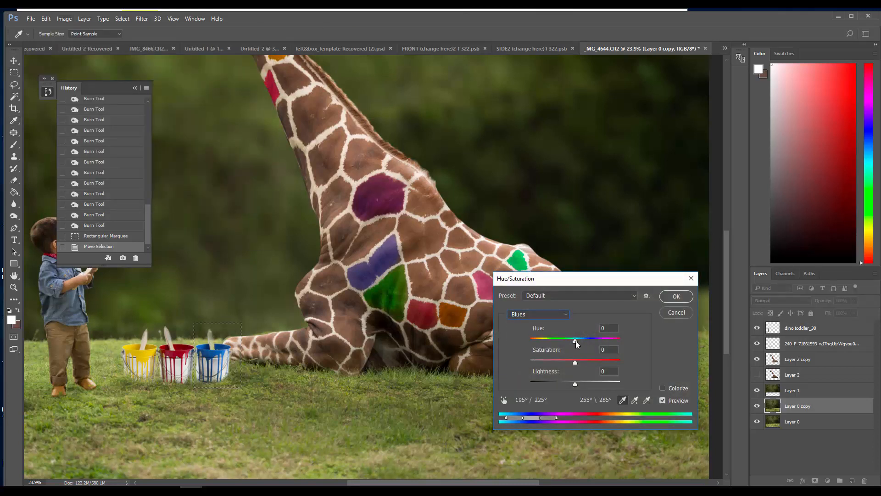
pyautogui.moveTo(577, 343); pyautogui.dragTo(603, 339)
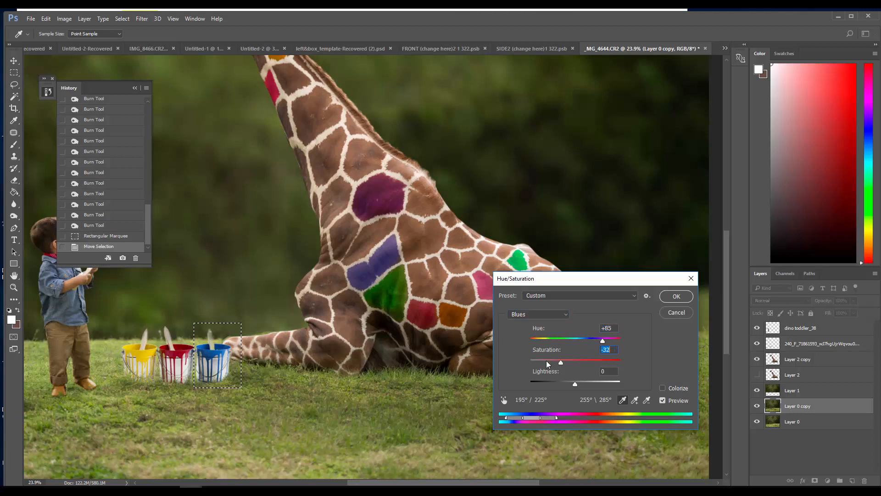
pyautogui.moveTo(546, 360); pyautogui.dragTo(638, 358)
pyautogui.click(676, 313)
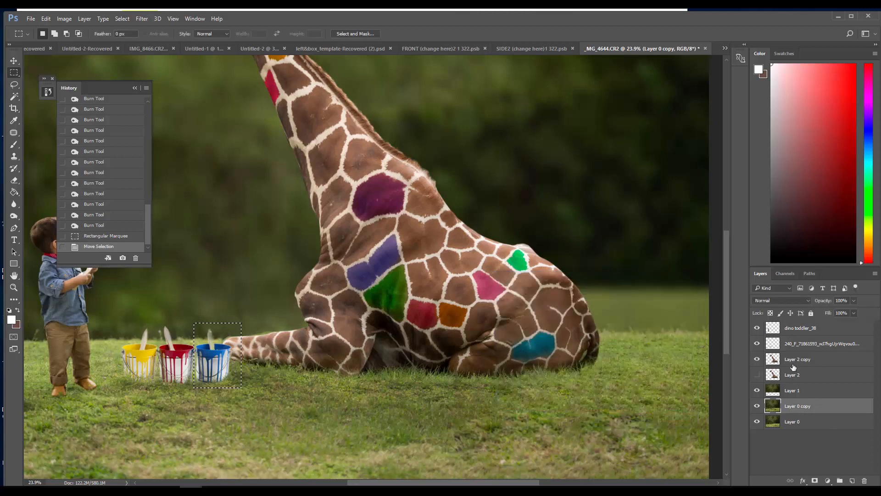
# Apply Hue/Saturation to the selected bucket on the paint bucket layer, setting the Blues to hue -12, saturation -6 and lightness +13
pyautogui.click(793, 347)
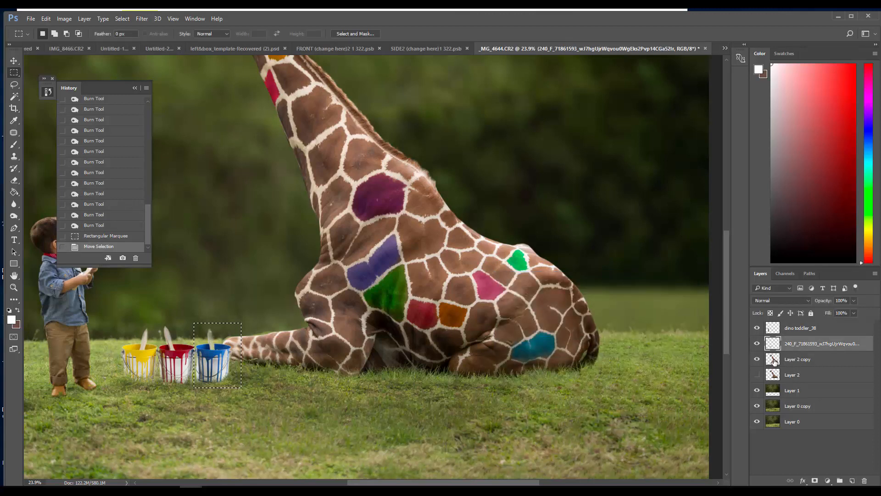
pyautogui.click(64, 19)
pyautogui.moveTo(79, 39)
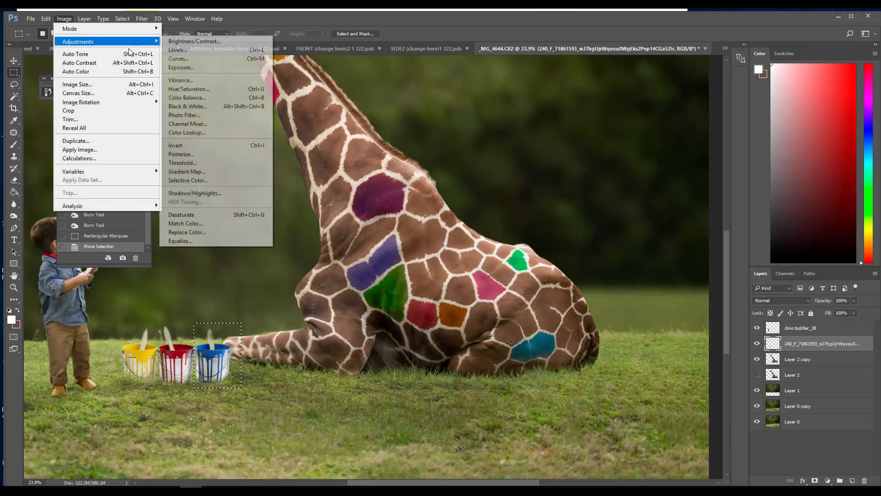
pyautogui.click(200, 89)
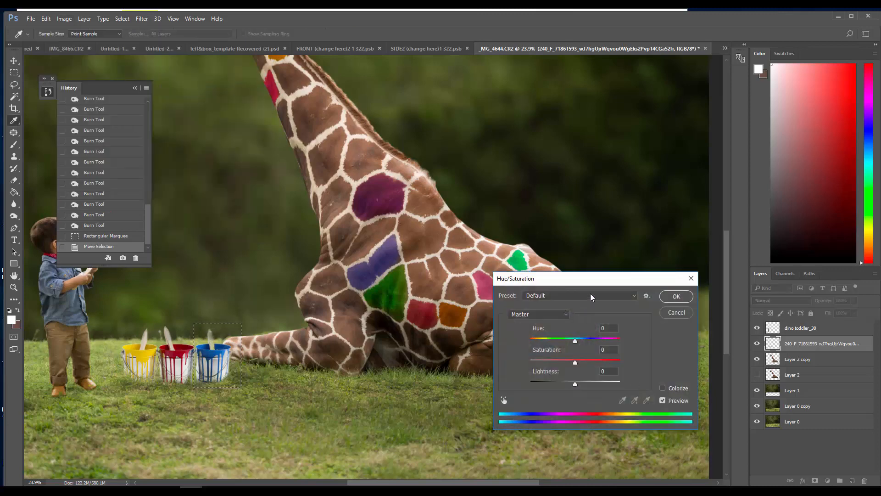
pyautogui.moveTo(583, 284); pyautogui.dragTo(421, 290)
pyautogui.click(376, 321)
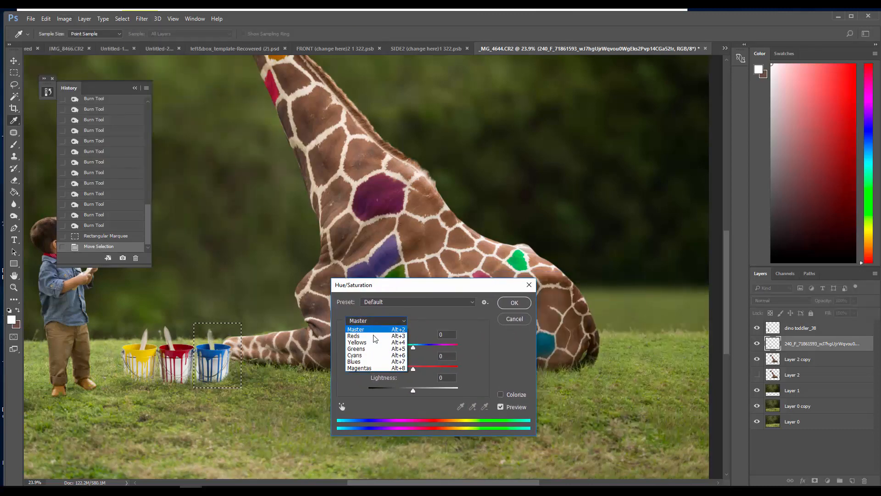
pyautogui.click(372, 361)
pyautogui.moveTo(413, 348)
pyautogui.mouseDown()
pyautogui.moveTo(469, 348)
pyautogui.moveTo(408, 351)
pyautogui.mouseUp()
pyautogui.moveTo(474, 282); pyautogui.dragTo(448, 285)
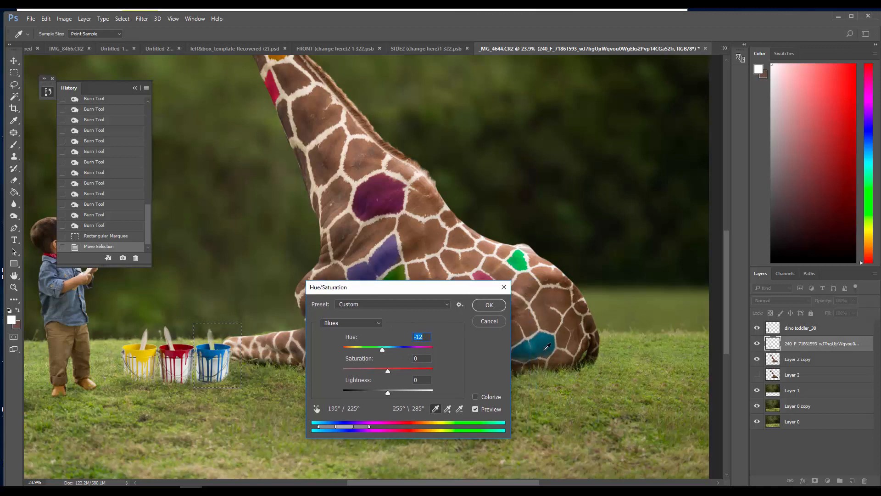
pyautogui.moveTo(387, 368); pyautogui.dragTo(394, 391)
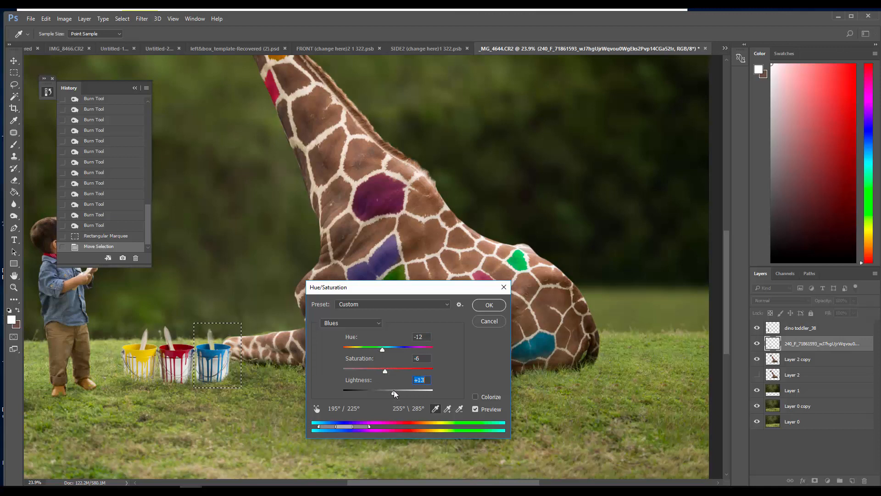
pyautogui.click(489, 305)
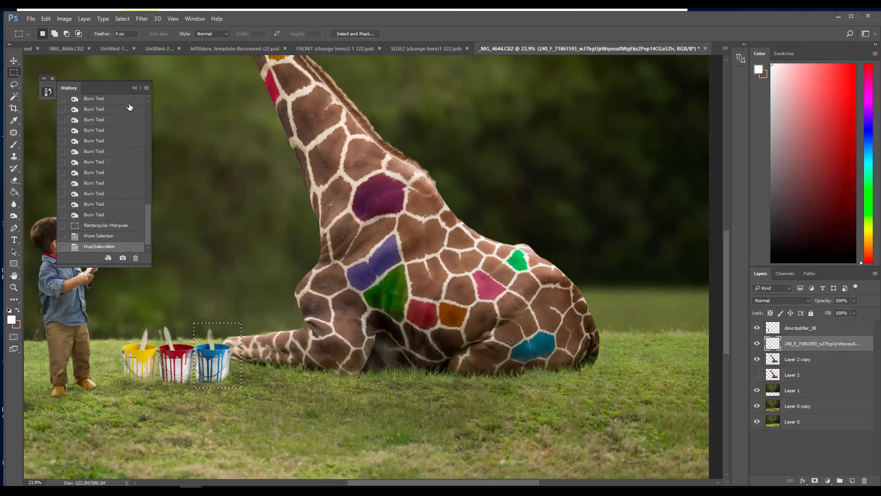
# Collapse the history list, check the whole composite, and clear the selection around the blue bucket
pyautogui.click(133, 87)
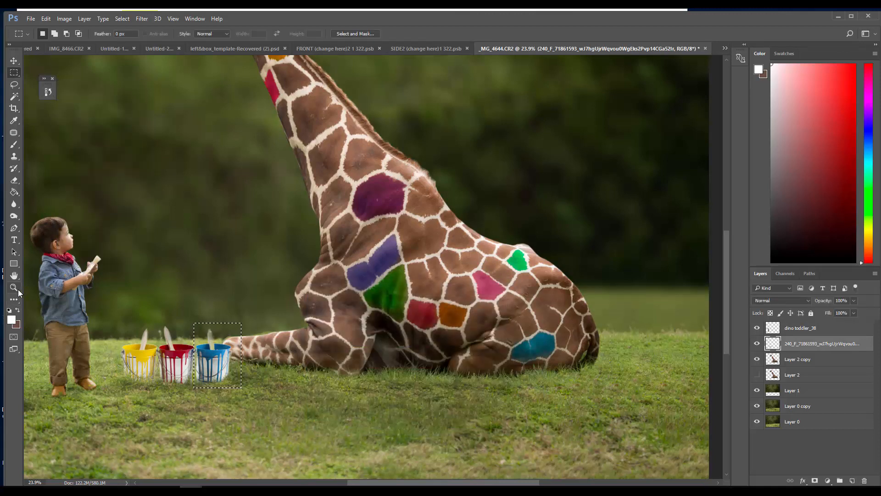
pyautogui.click(14, 288)
pyautogui.scroll(-5, 441, 337)
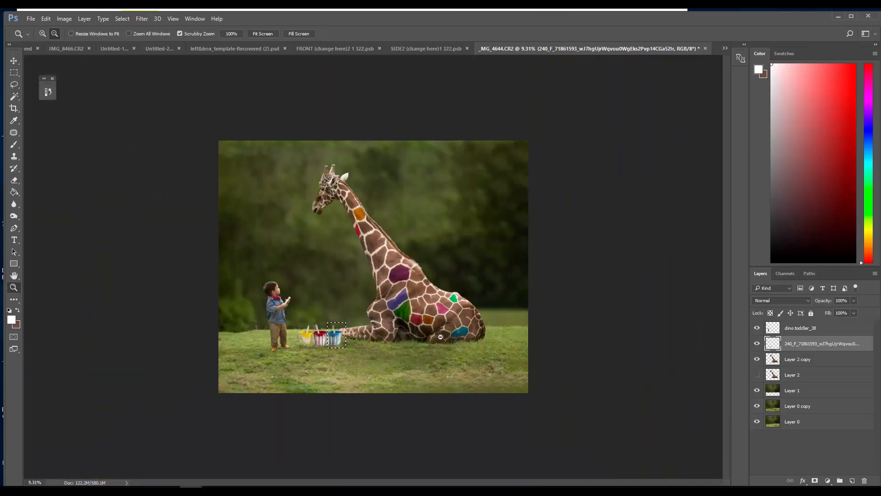
pyautogui.scroll(3, 441, 337)
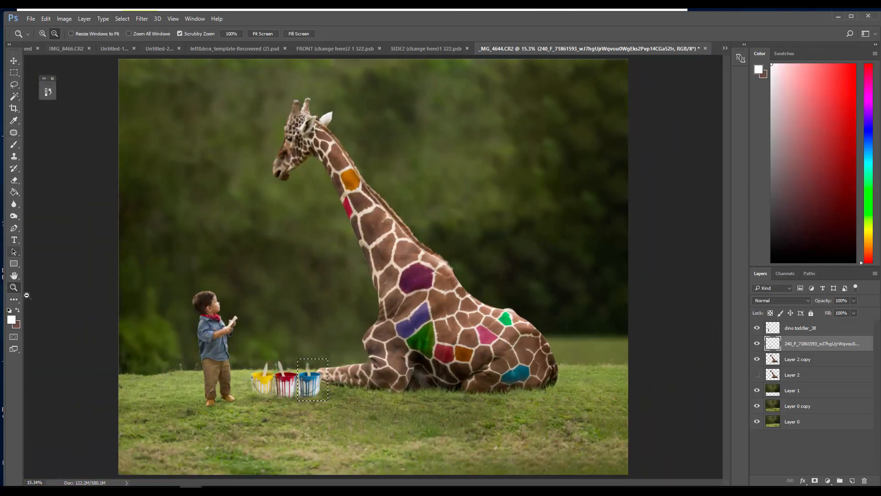
pyautogui.scroll(-3, 288, 279)
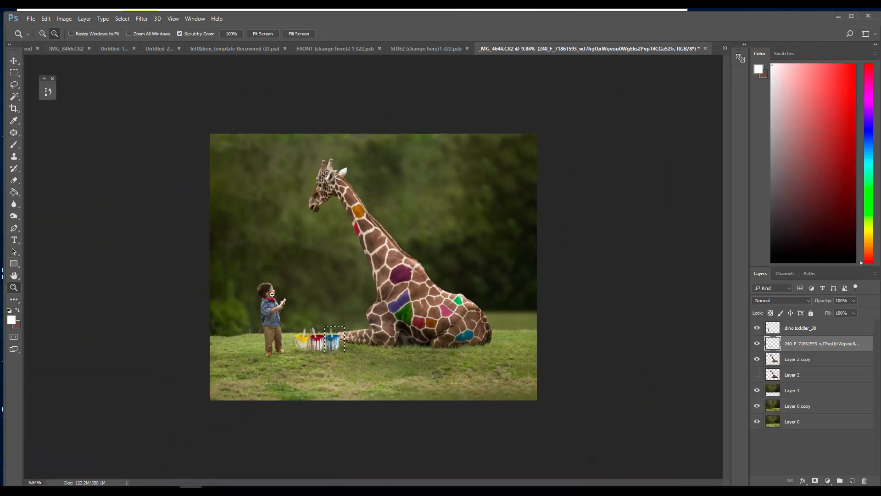
pyautogui.click(129, 21)
pyautogui.click(138, 33)
# Crop the canvas to trim a strip of grass along its bottom edge and a narrow strip along its right edge
pyautogui.click(14, 108)
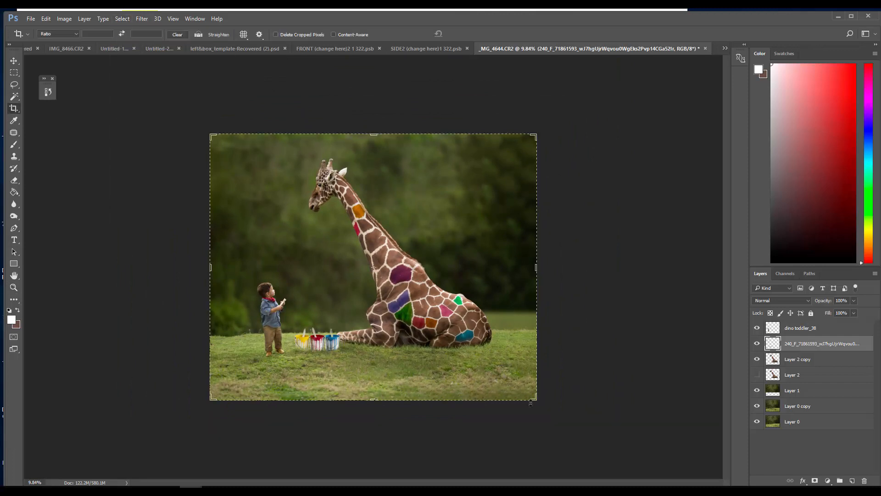
pyautogui.moveTo(531, 403)
pyautogui.mouseDown()
pyautogui.moveTo(533, 384)
pyautogui.moveTo(529, 391)
pyautogui.mouseUp()
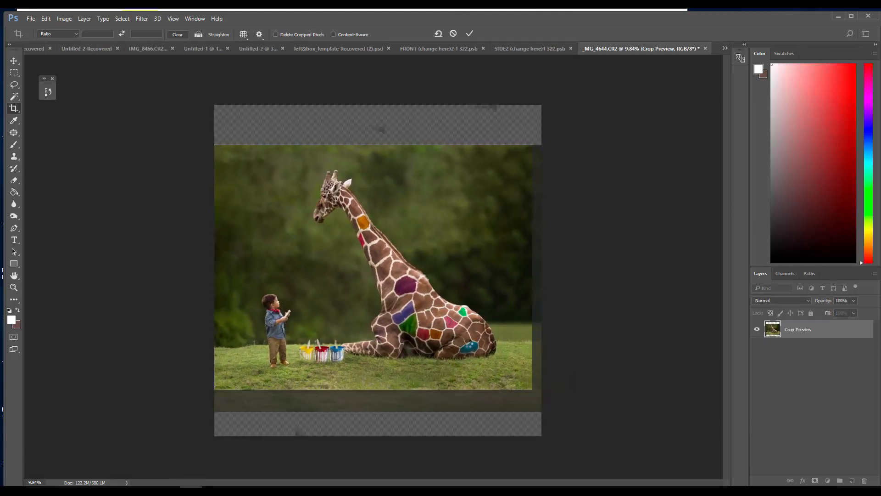
pyautogui.press('Return')
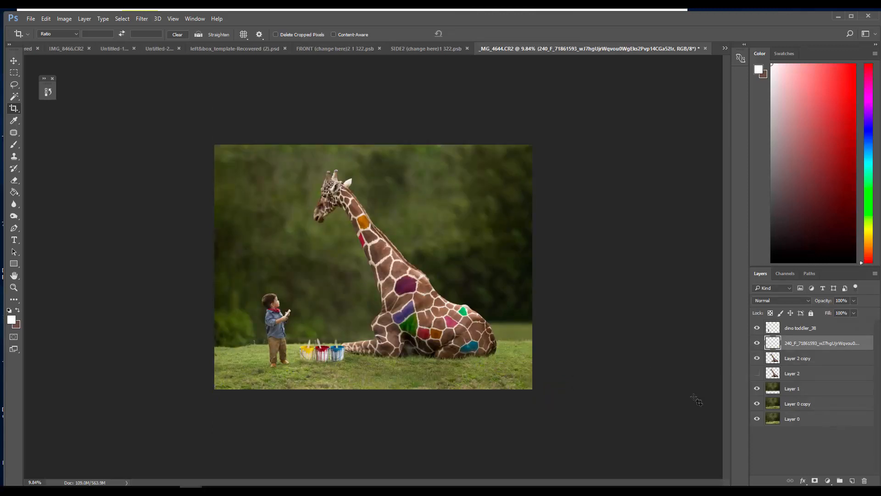
# Duplicate all layers from dino toddler_38 down to Layer 0 copy and merge the duplicates into one layer
pyautogui.click(803, 332)
pyautogui.keyDown('shift'); pyautogui.click(811, 405); pyautogui.keyUp('shift')
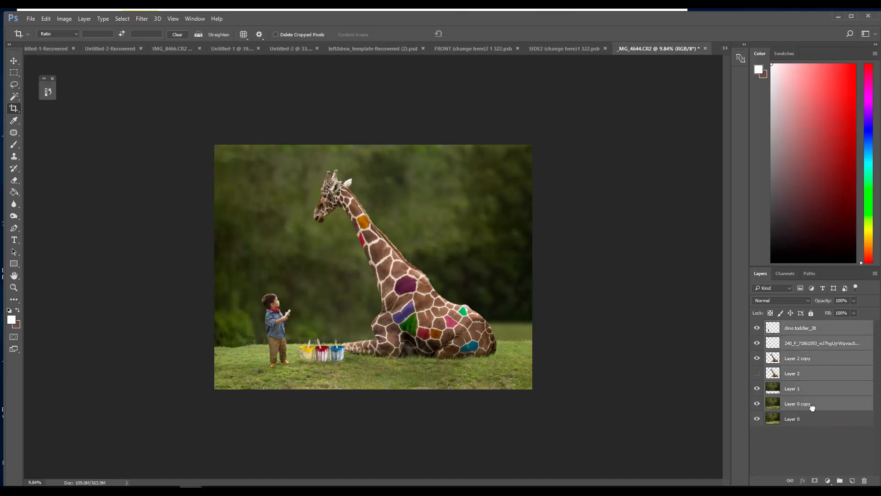
pyautogui.moveTo(813, 409); pyautogui.dragTo(852, 480)
pyautogui.rightClick(820, 369)
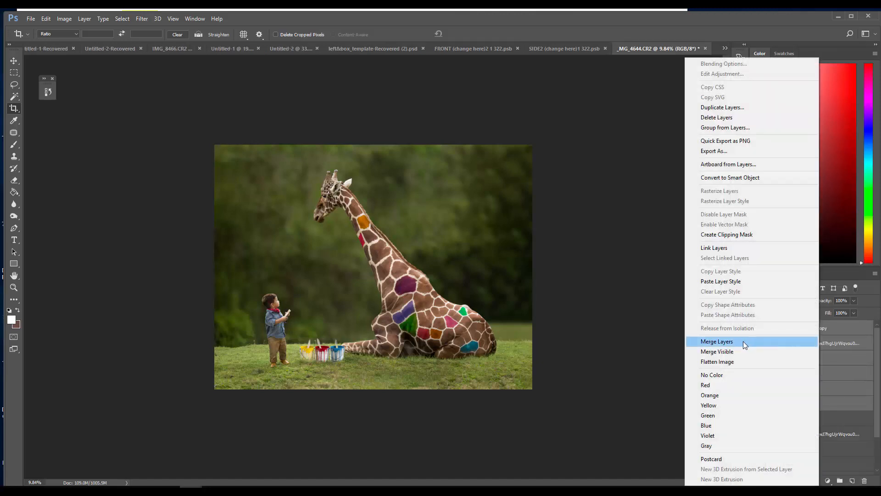
pyautogui.click(743, 341)
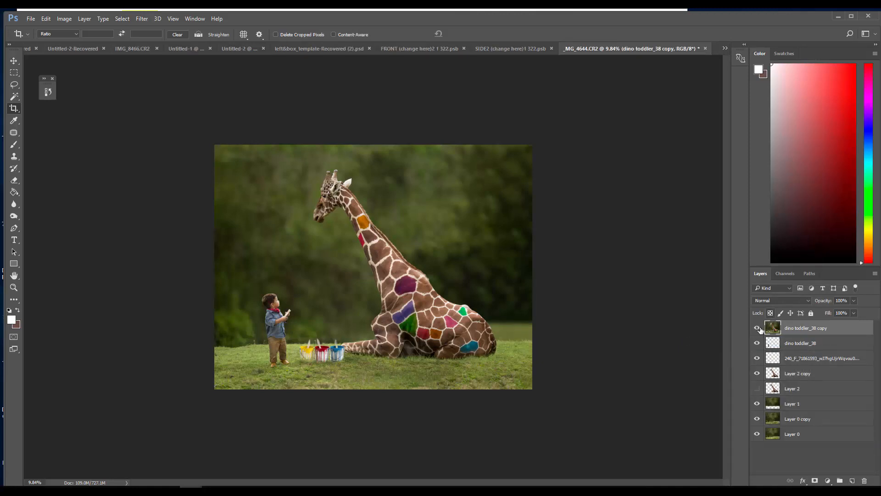
# Hide the source layers from dino toddler_38 down to Layer 0 copy and check the merged layer by toggling its visibility
pyautogui.moveTo(757, 343); pyautogui.dragTo(757, 419)
pyautogui.click(757, 329)
pyautogui.click(757, 329)
# Blur a duplicate of the merged layer with a 24.9-pixel Gaussian Blur and set the duplicate's opacity to 30%
pyautogui.moveTo(781, 330); pyautogui.dragTo(852, 481)
pyautogui.click(173, 19)
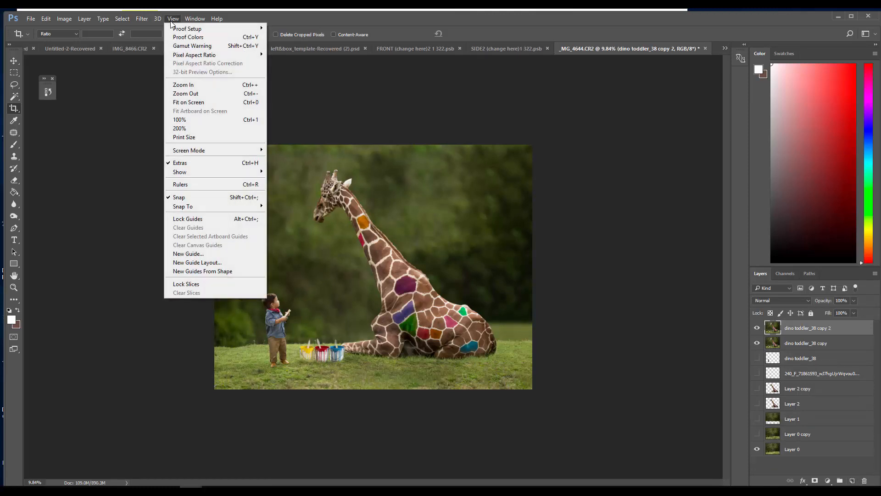
pyautogui.moveTo(147, 118)
pyautogui.click(102, 154)
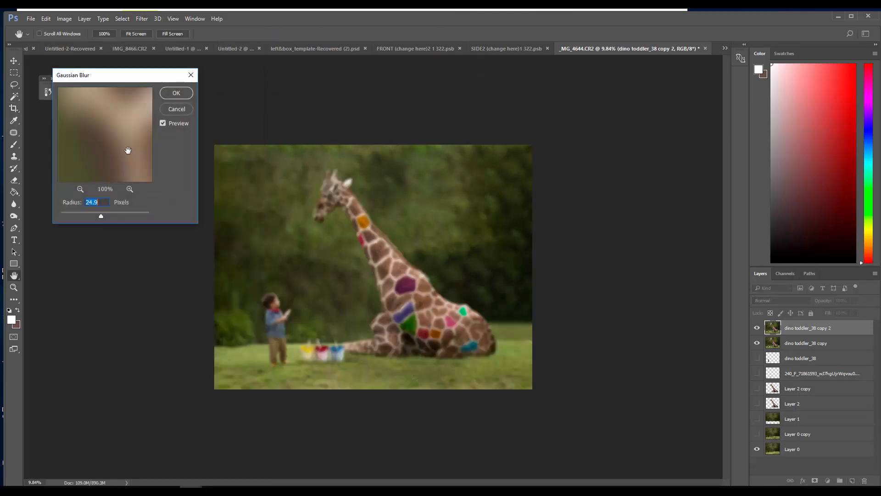
pyautogui.click(183, 95)
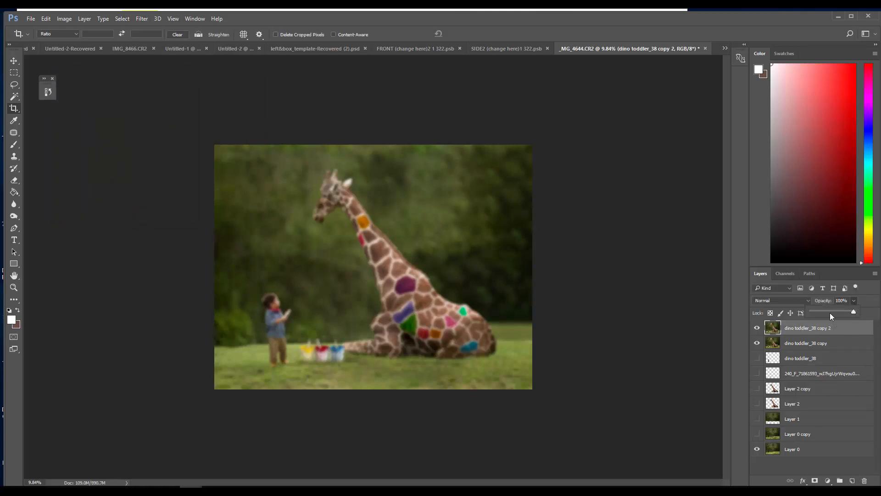
pyautogui.moveTo(830, 313); pyautogui.dragTo(827, 311)
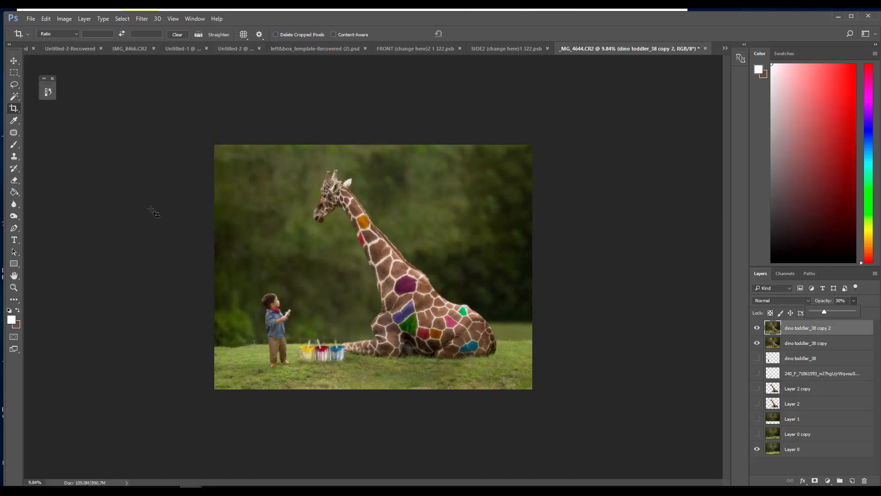
# Erase the blurred layer over the toddler and giraffe with the 400 px eraser at 100% opacity
pyautogui.click(17, 180)
pyautogui.click(18, 180)
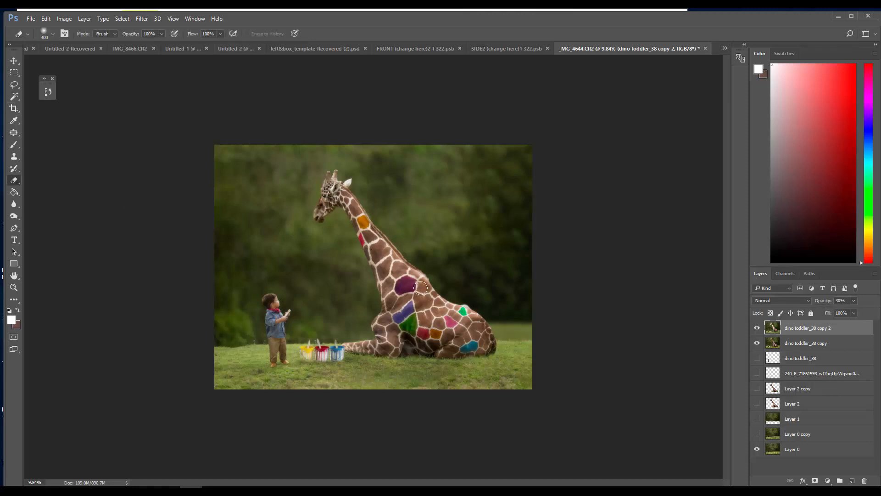
pyautogui.moveTo(273, 305)
pyautogui.mouseDown()
pyautogui.moveTo(276, 343)
pyautogui.moveTo(271, 301)
pyautogui.mouseUp()
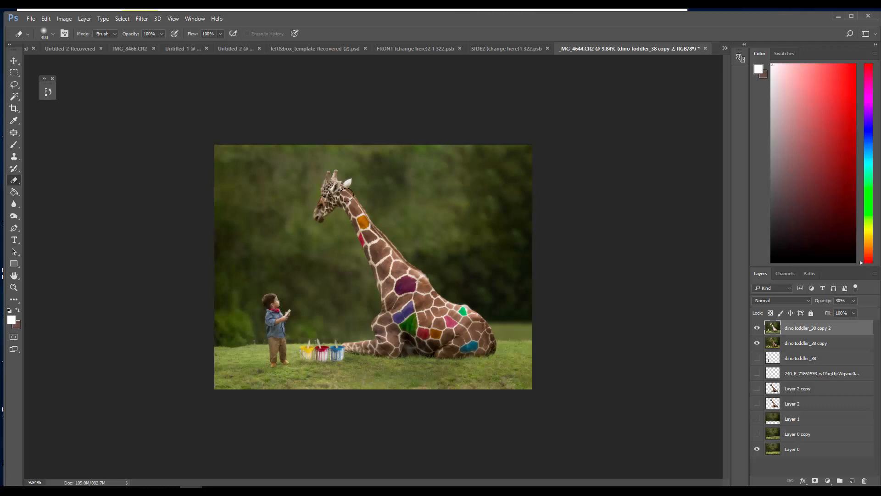